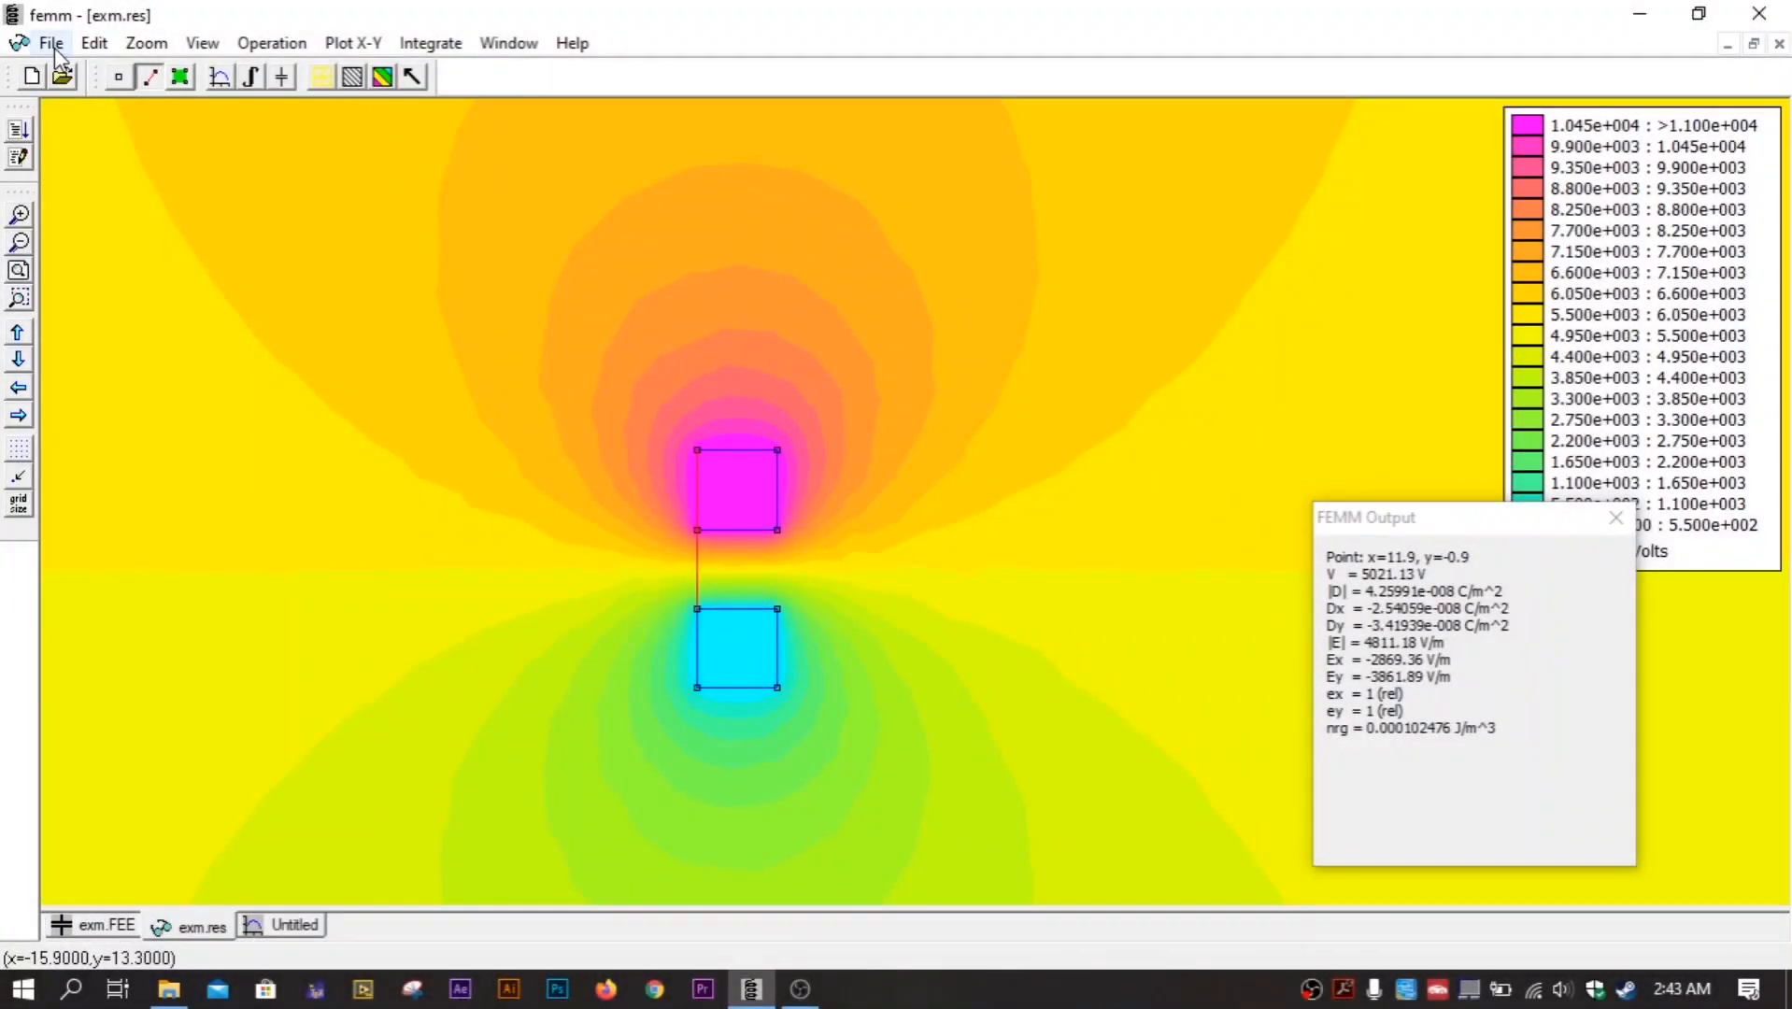
Create a new electrostatics problem.
click(52, 44)
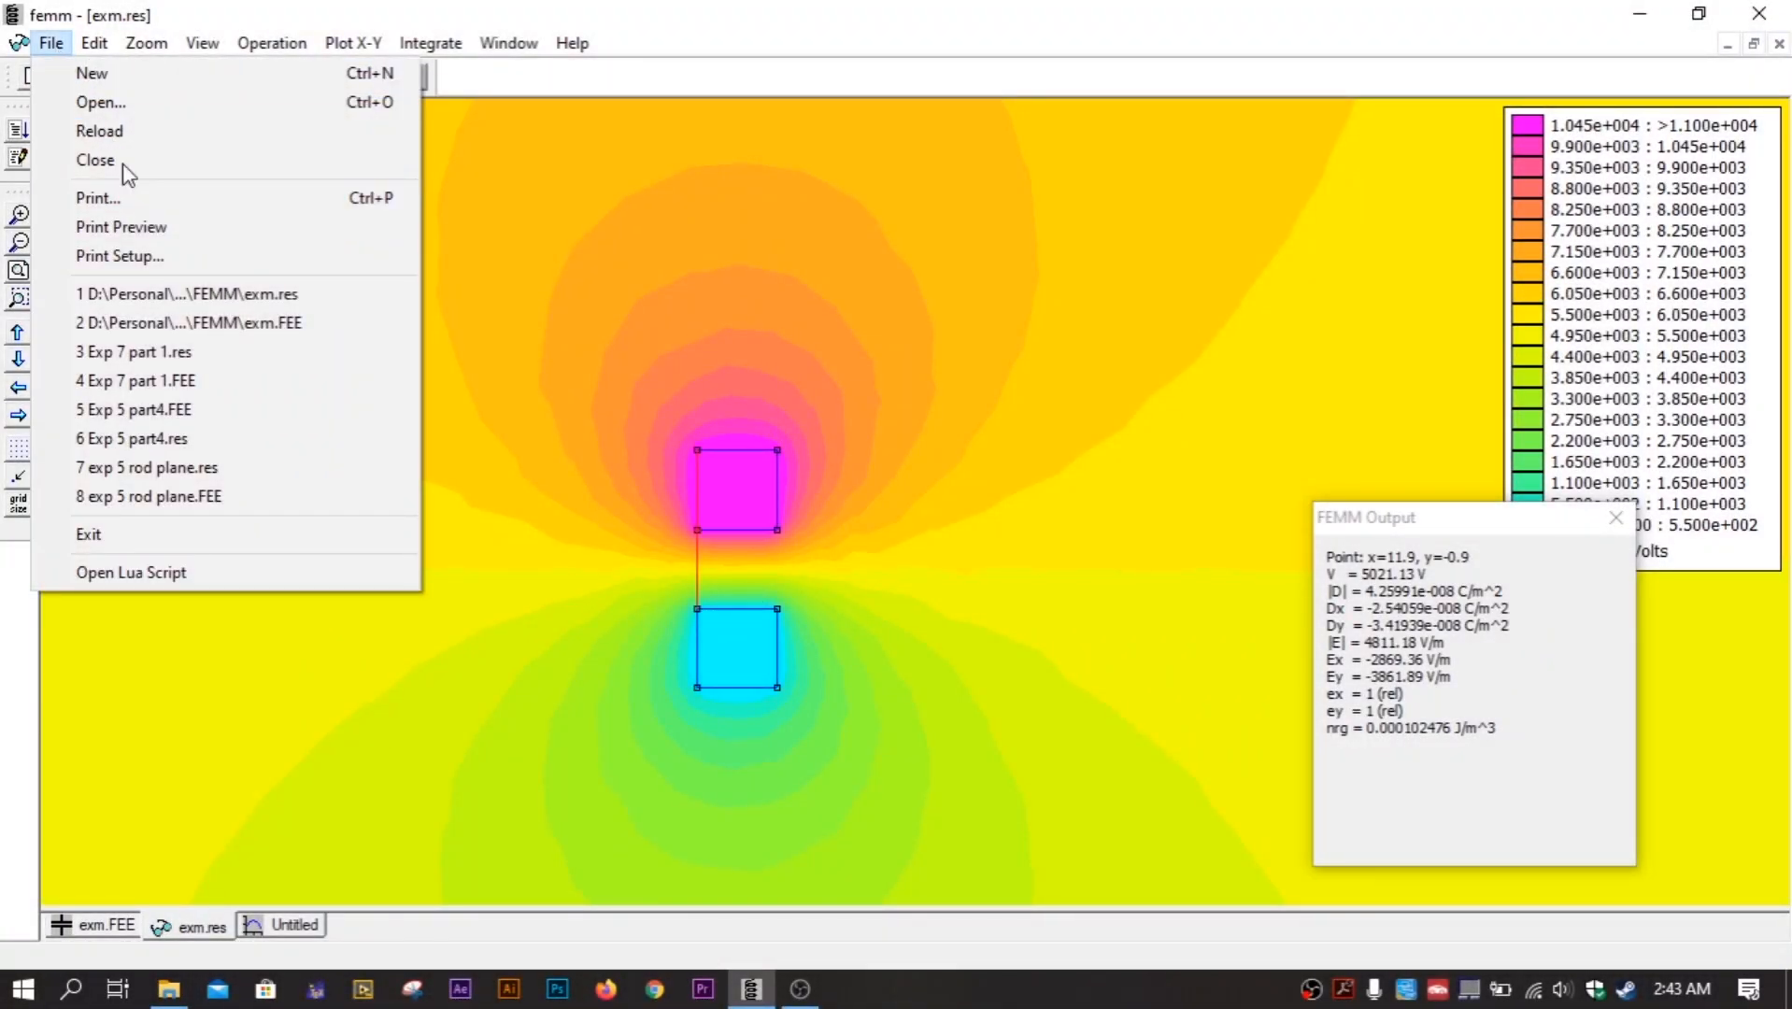
click(126, 82)
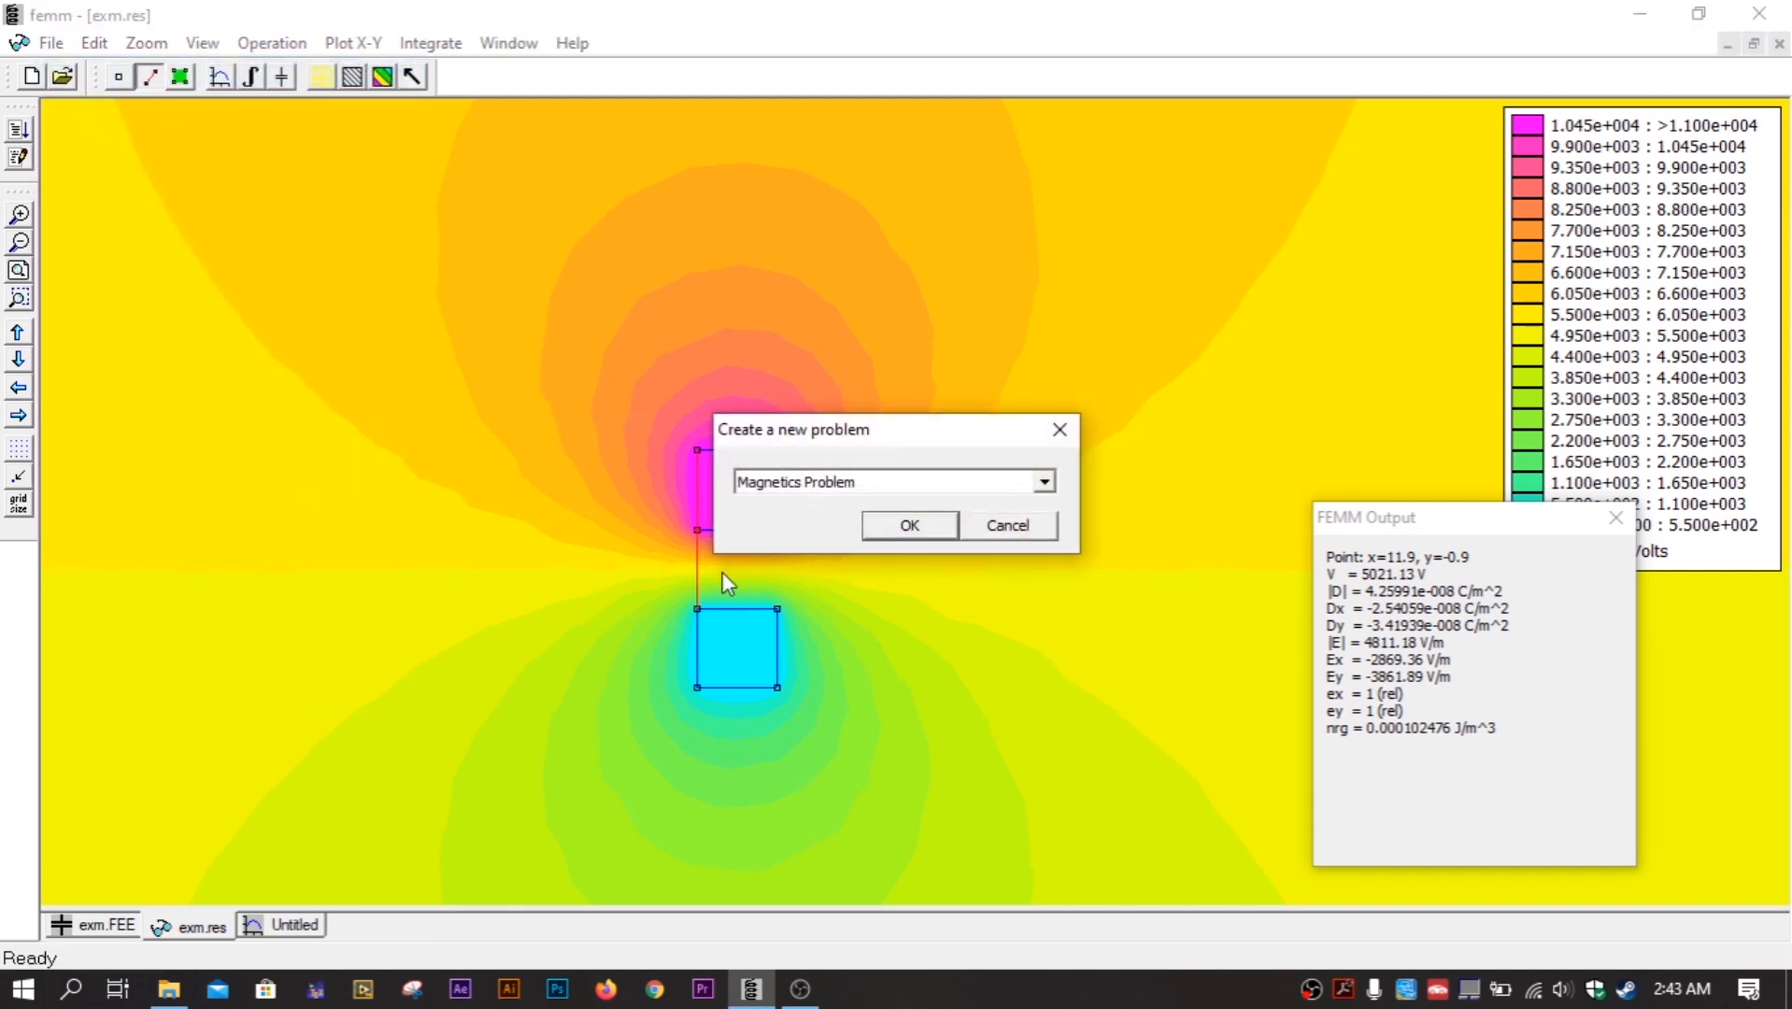
click(897, 482)
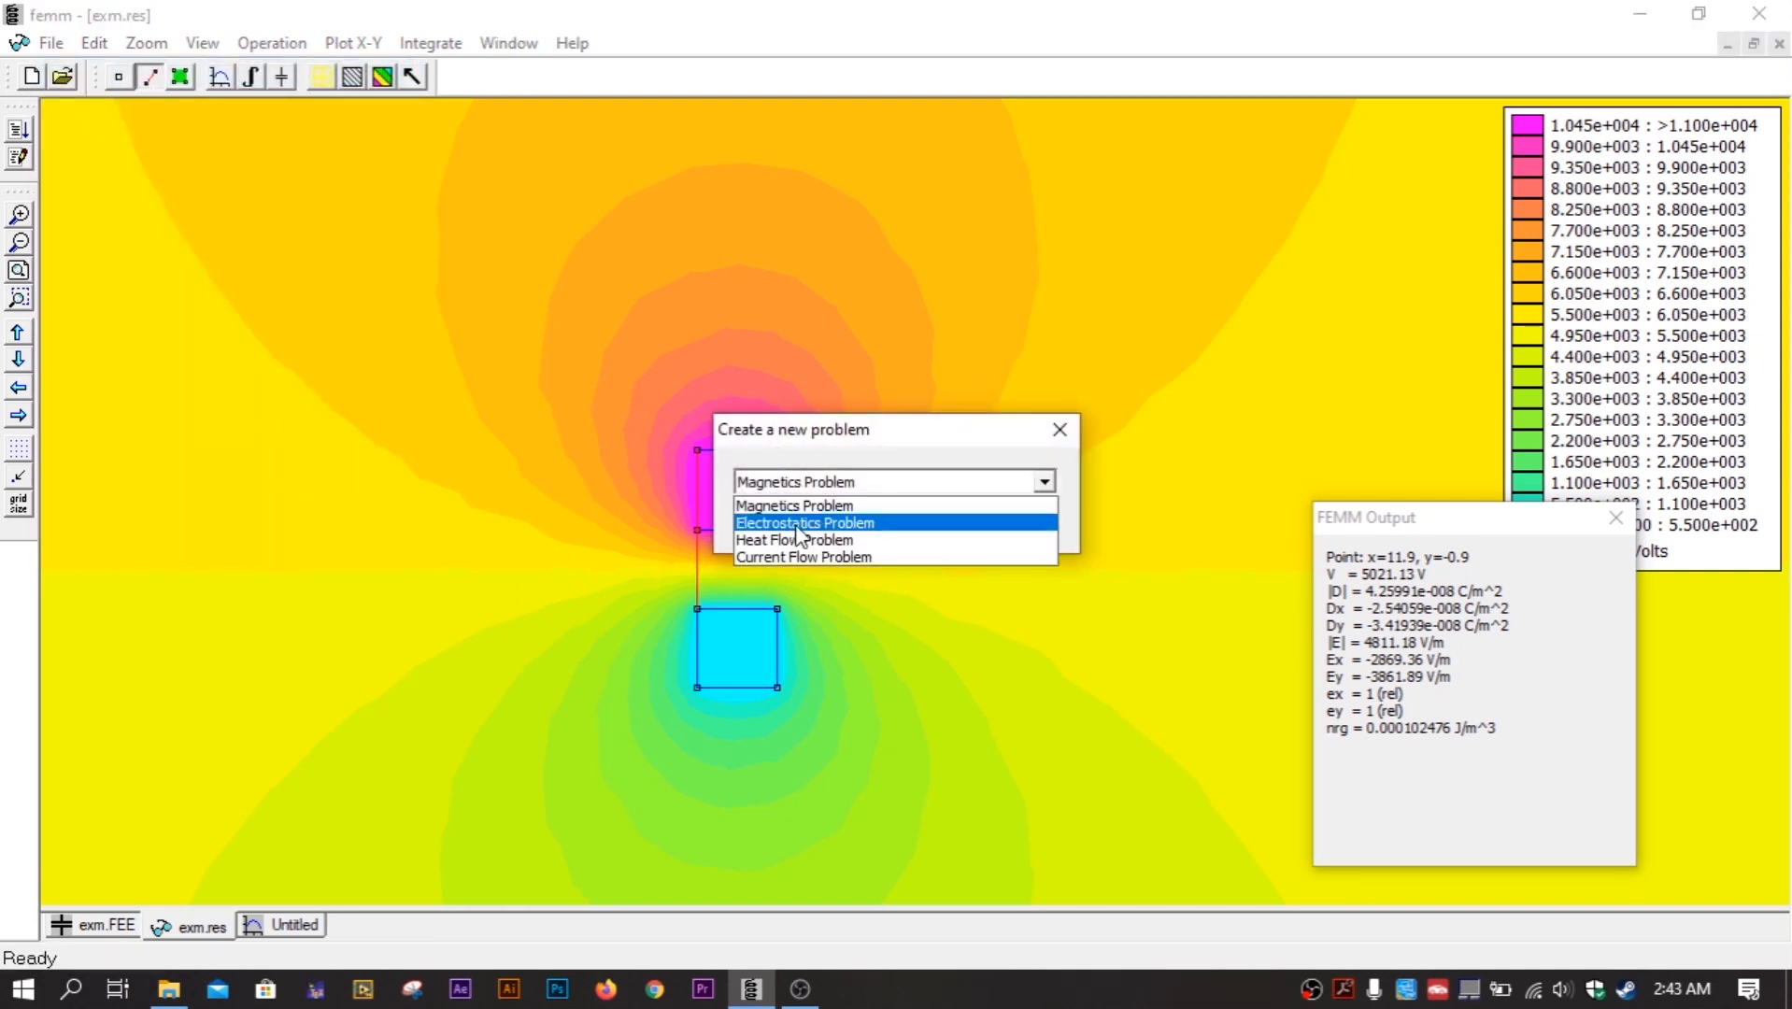
click(770, 524)
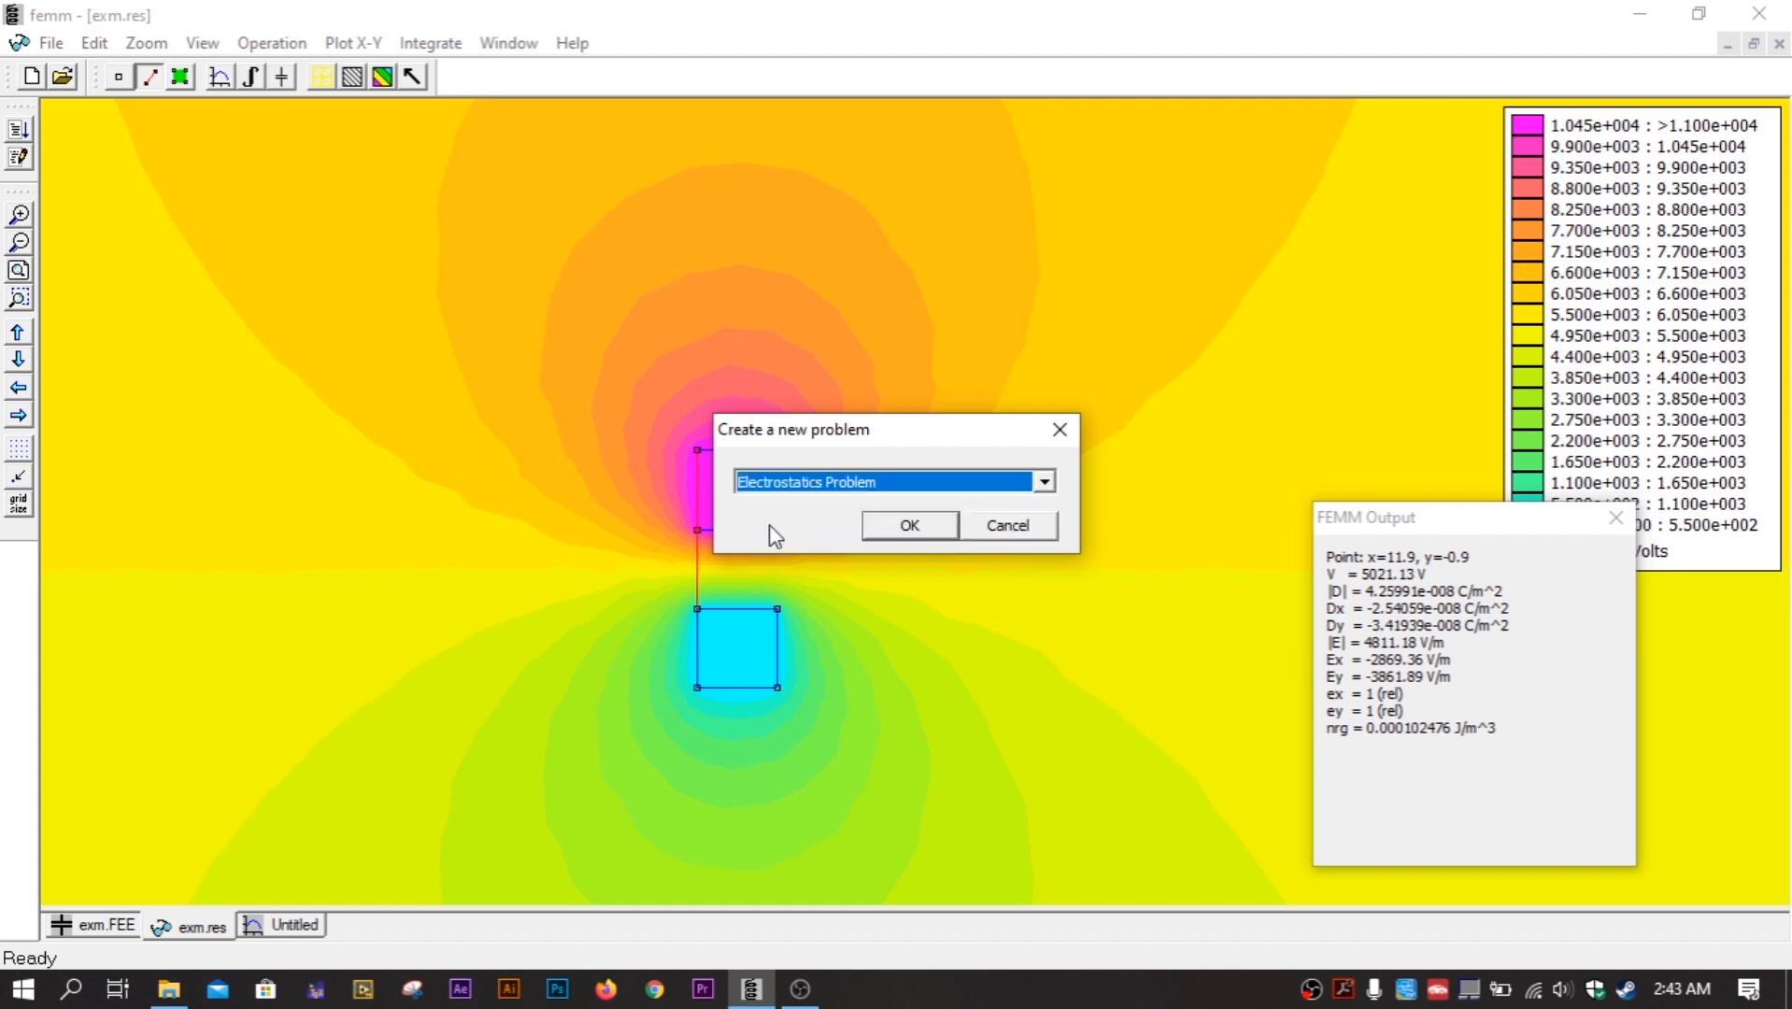
click(885, 523)
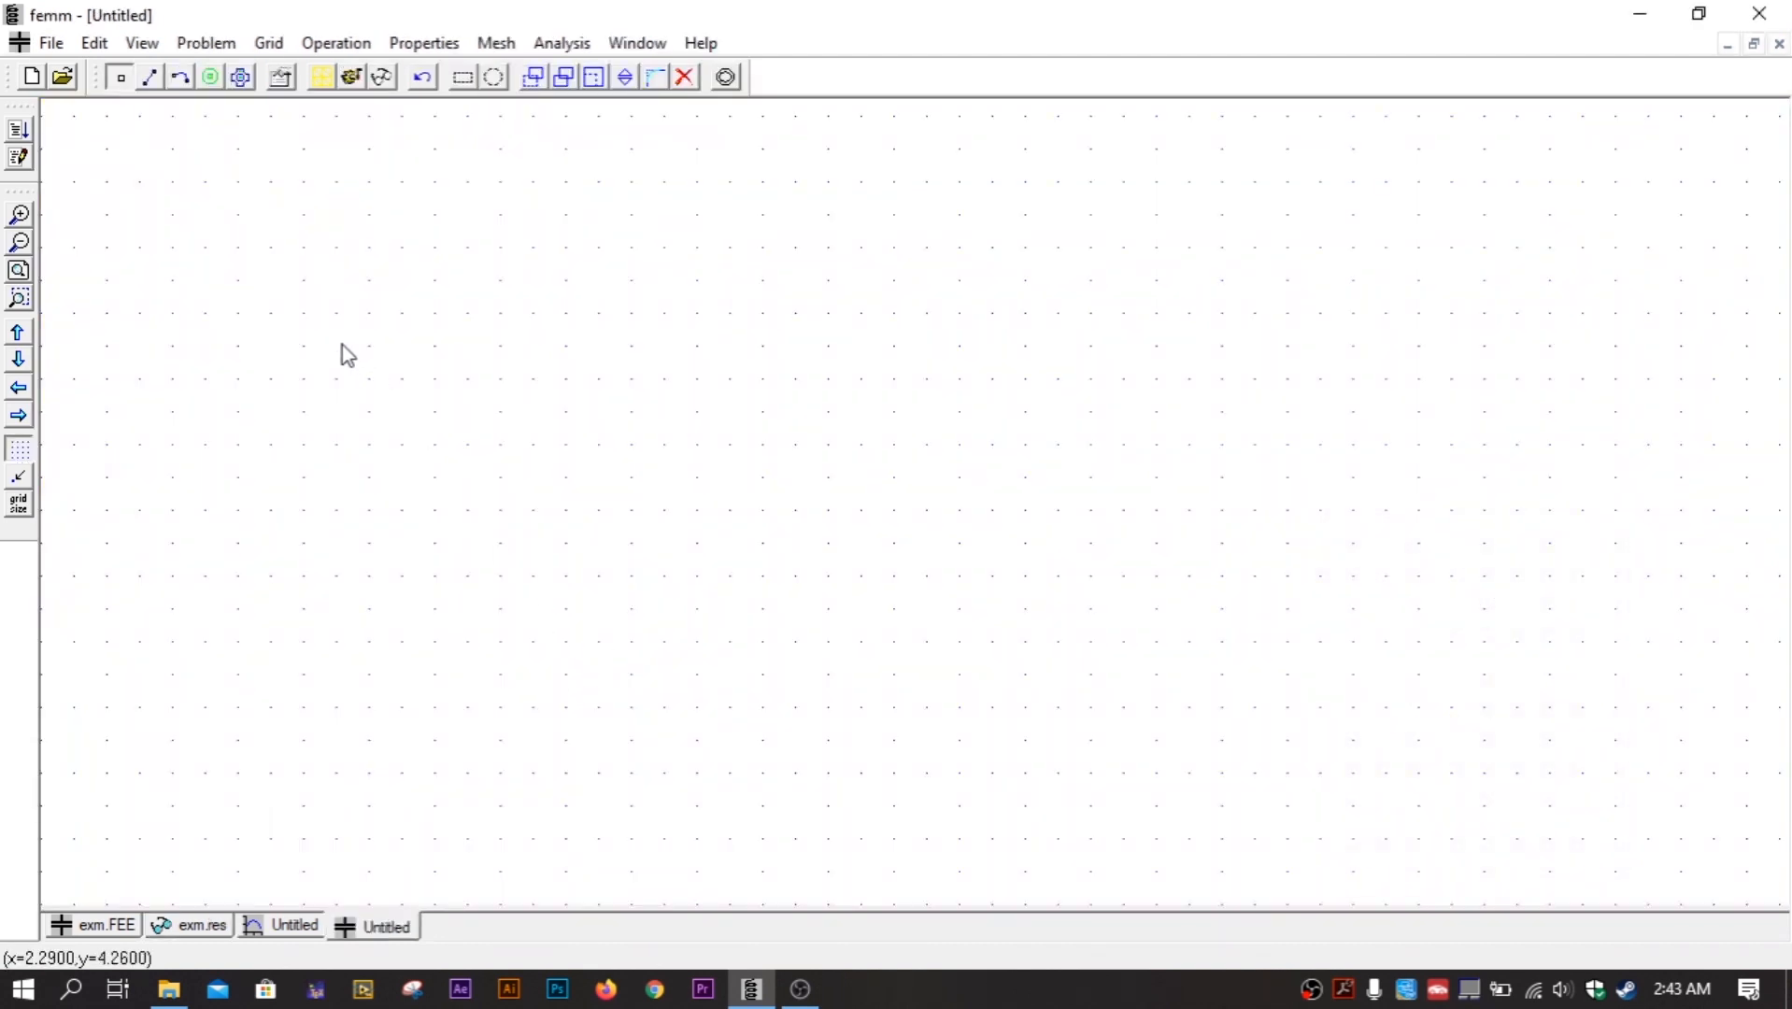
Place a node at coordinates x = 0, y = 0.
click(120, 78)
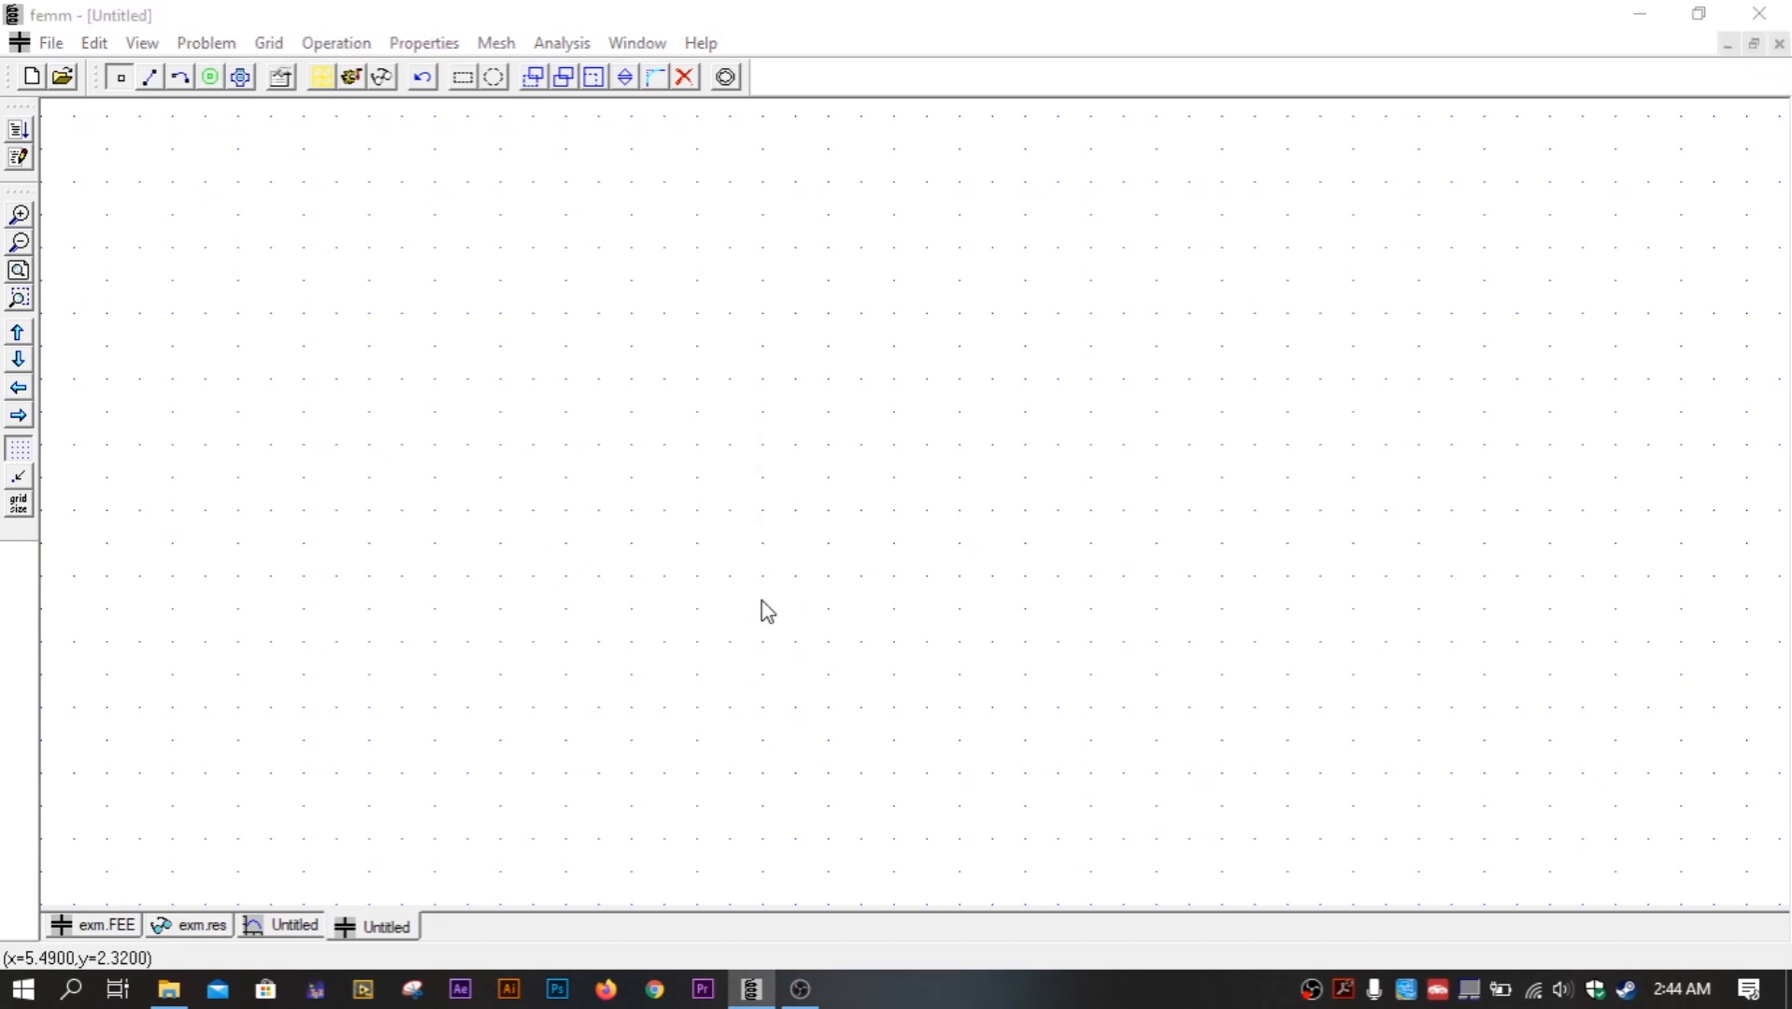
key(Tab)
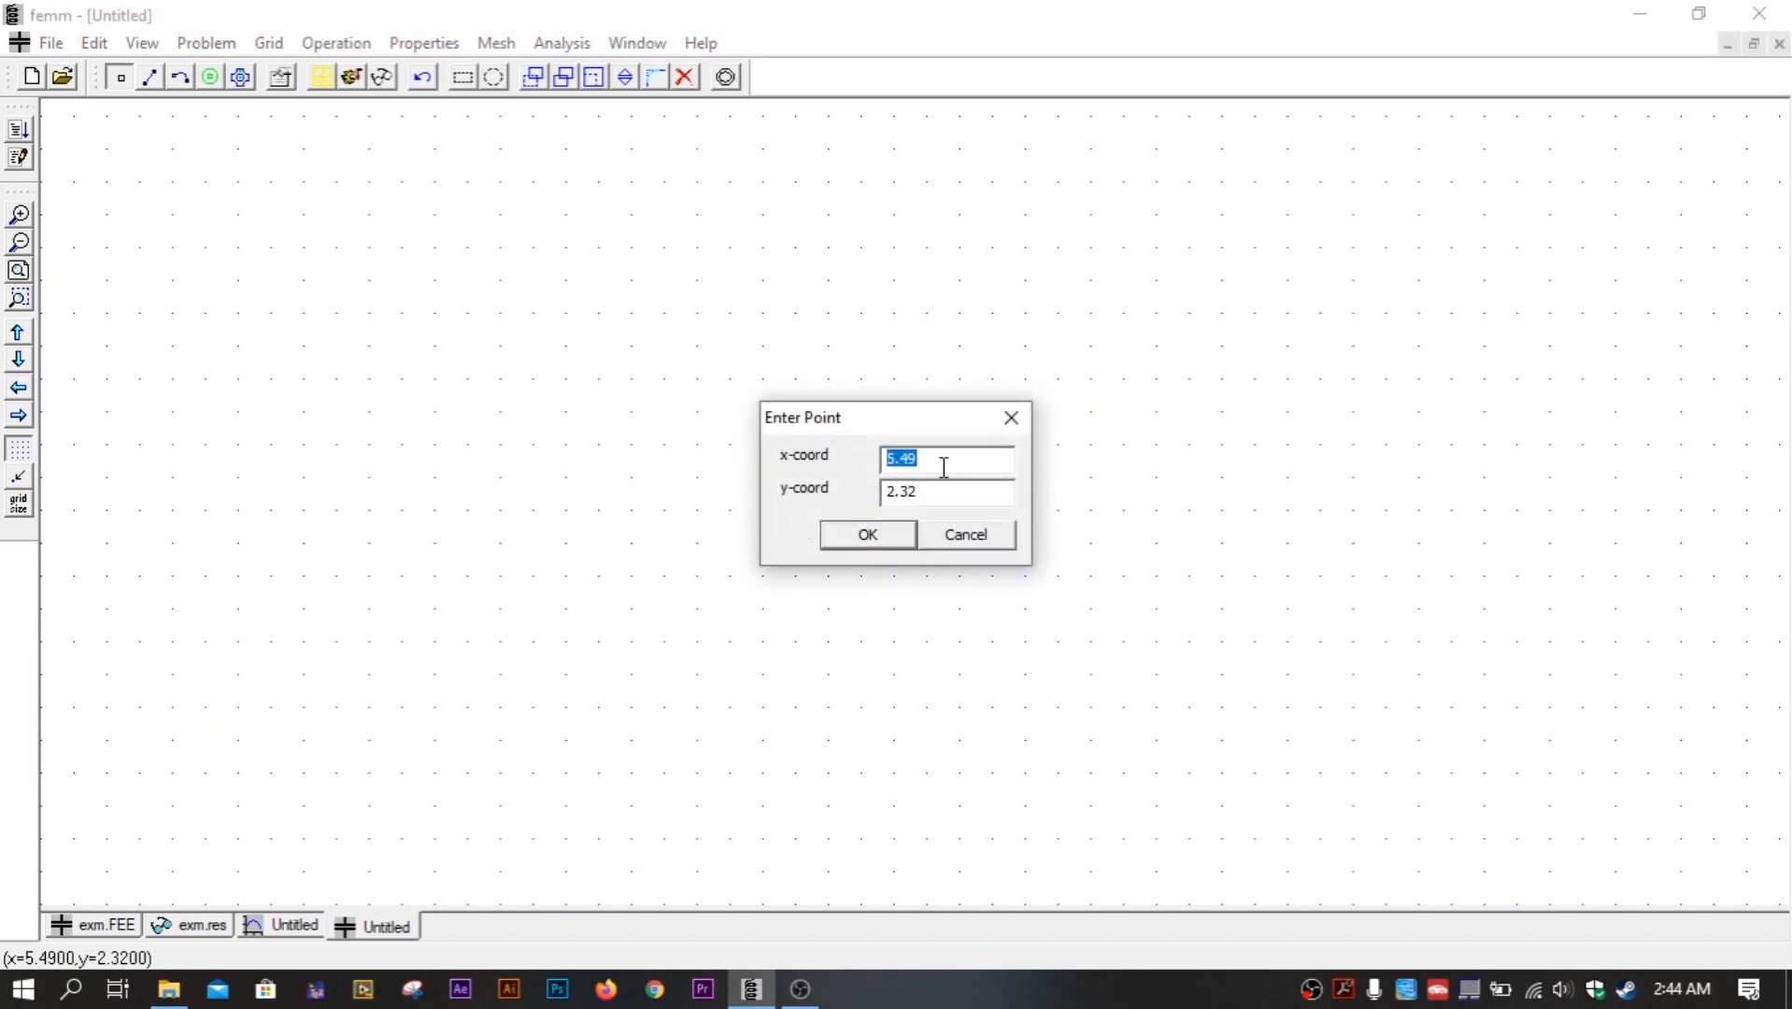
text(00)
key(Tab)
text(0)
click(847, 534)
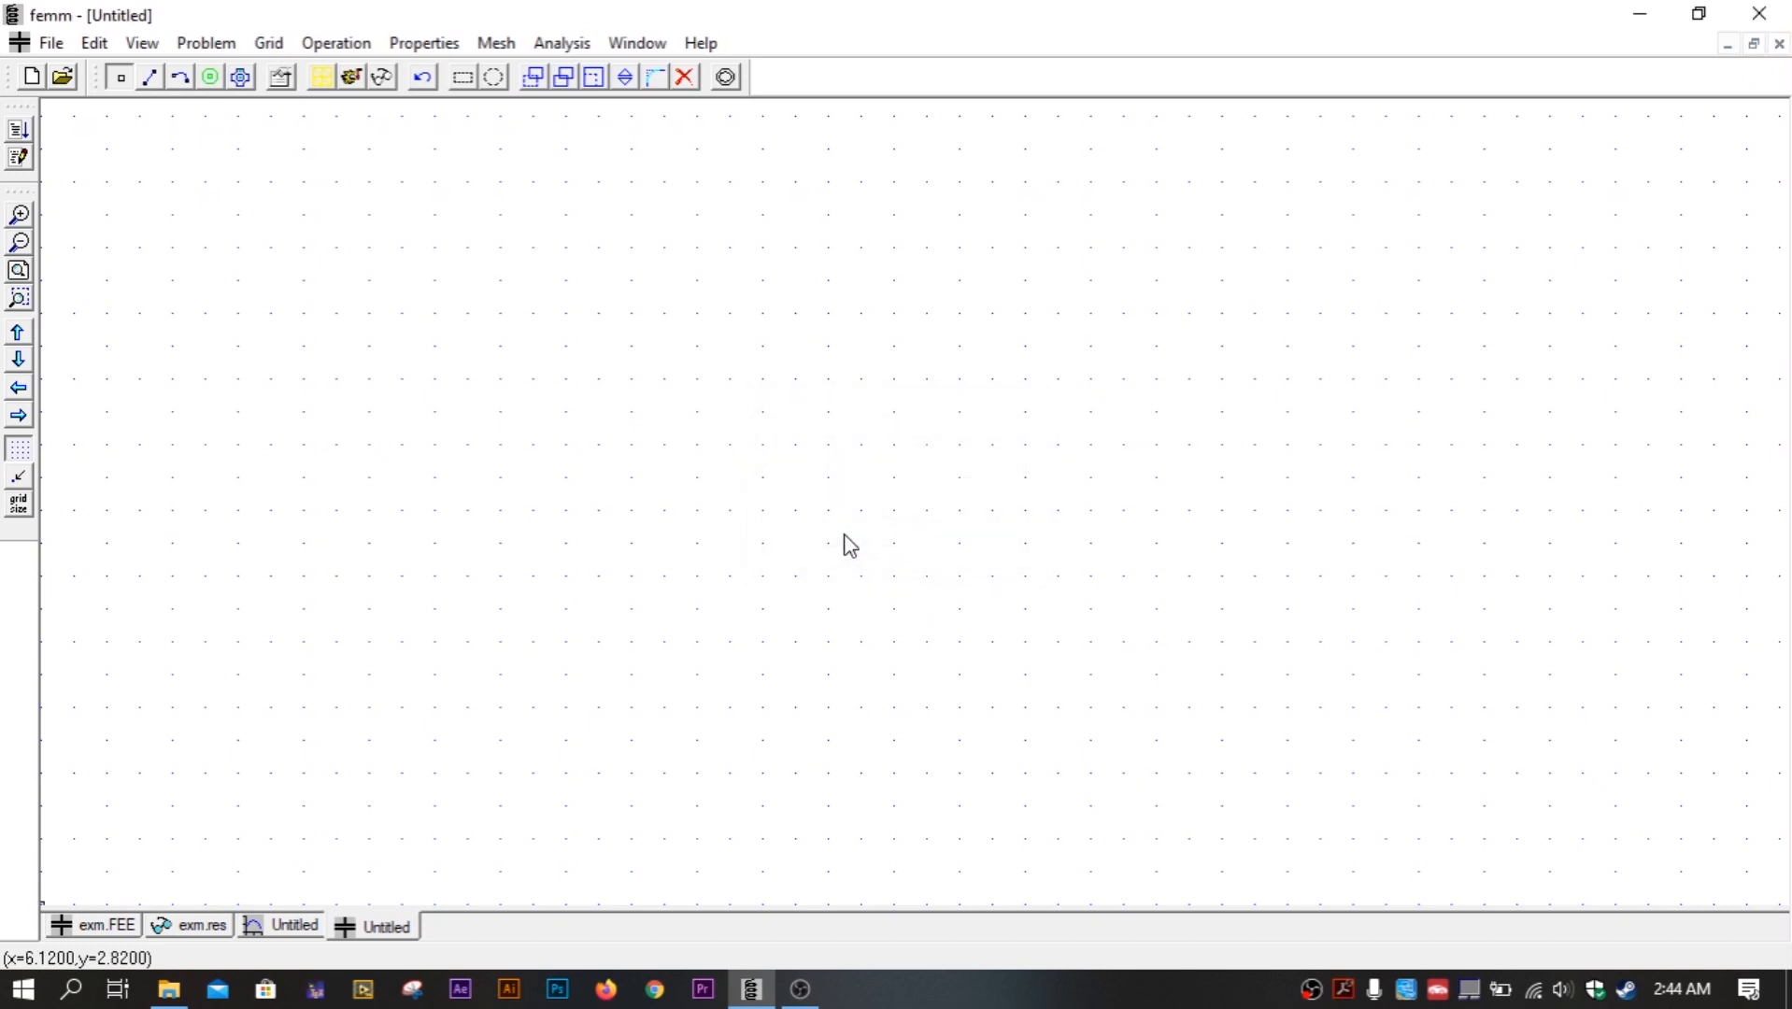
Place a second node at coordinates x = 2, y = 0.
click(20, 243)
click(23, 243)
click(20, 215)
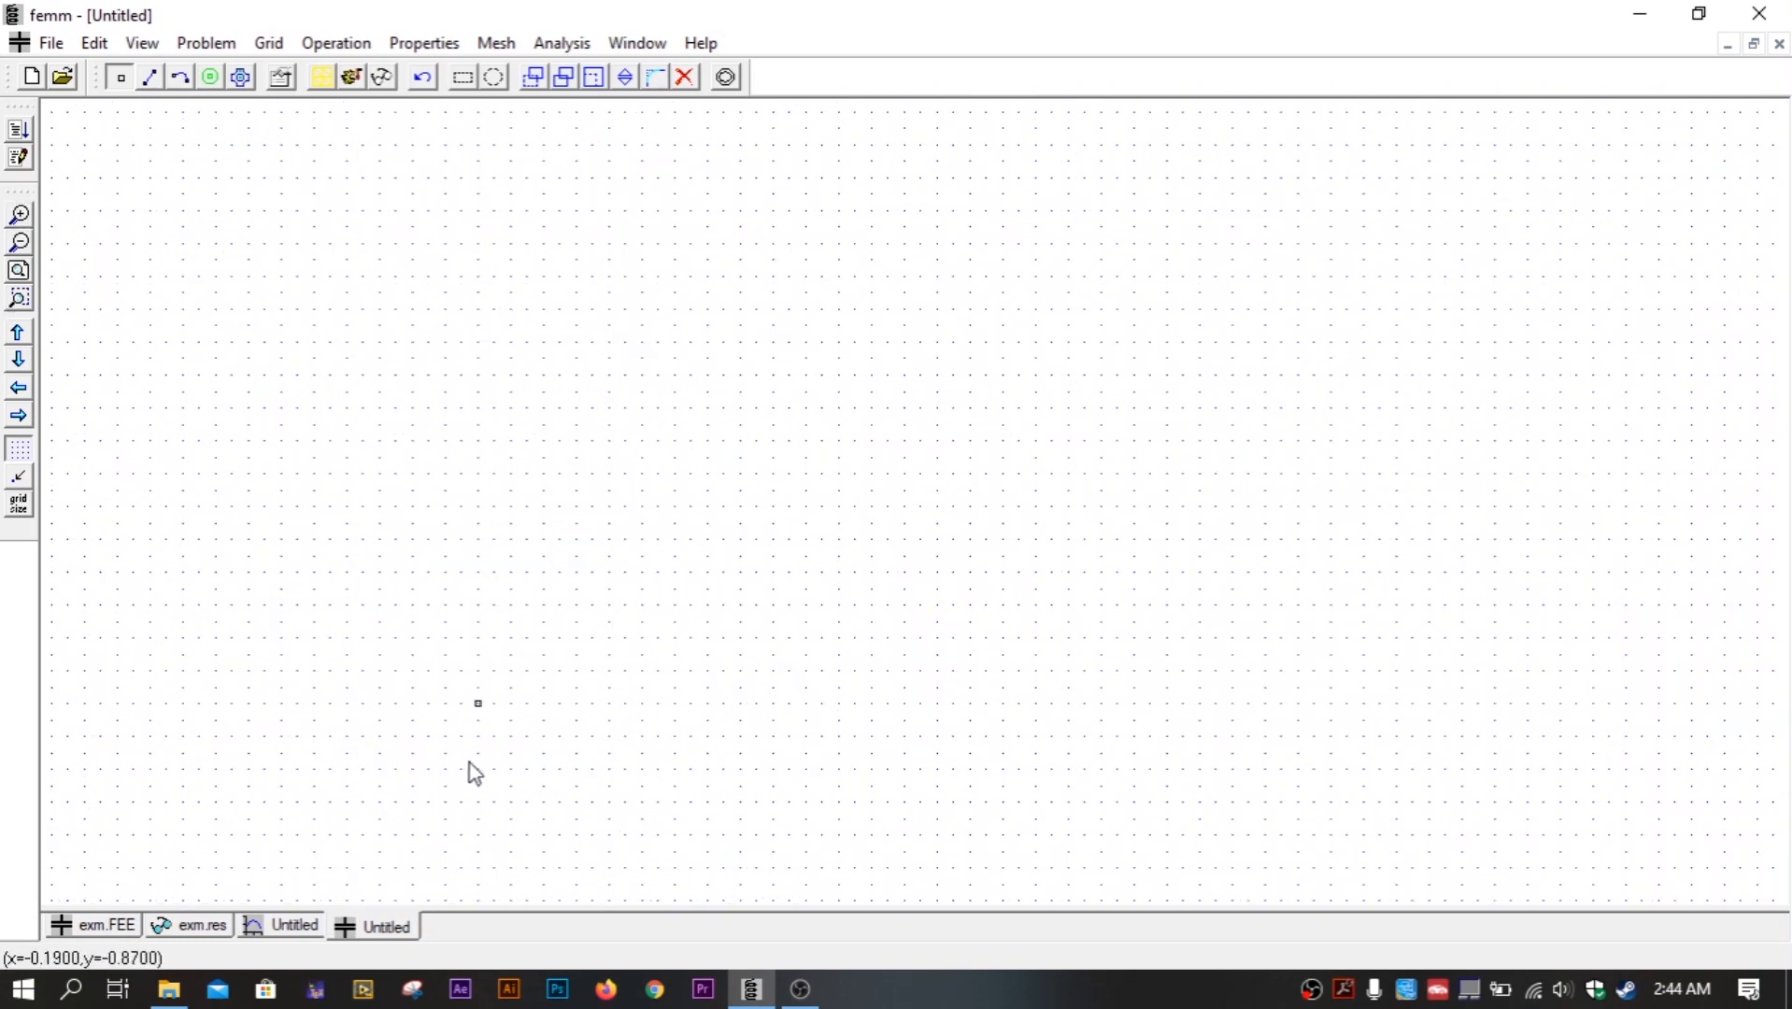
key(Tab)
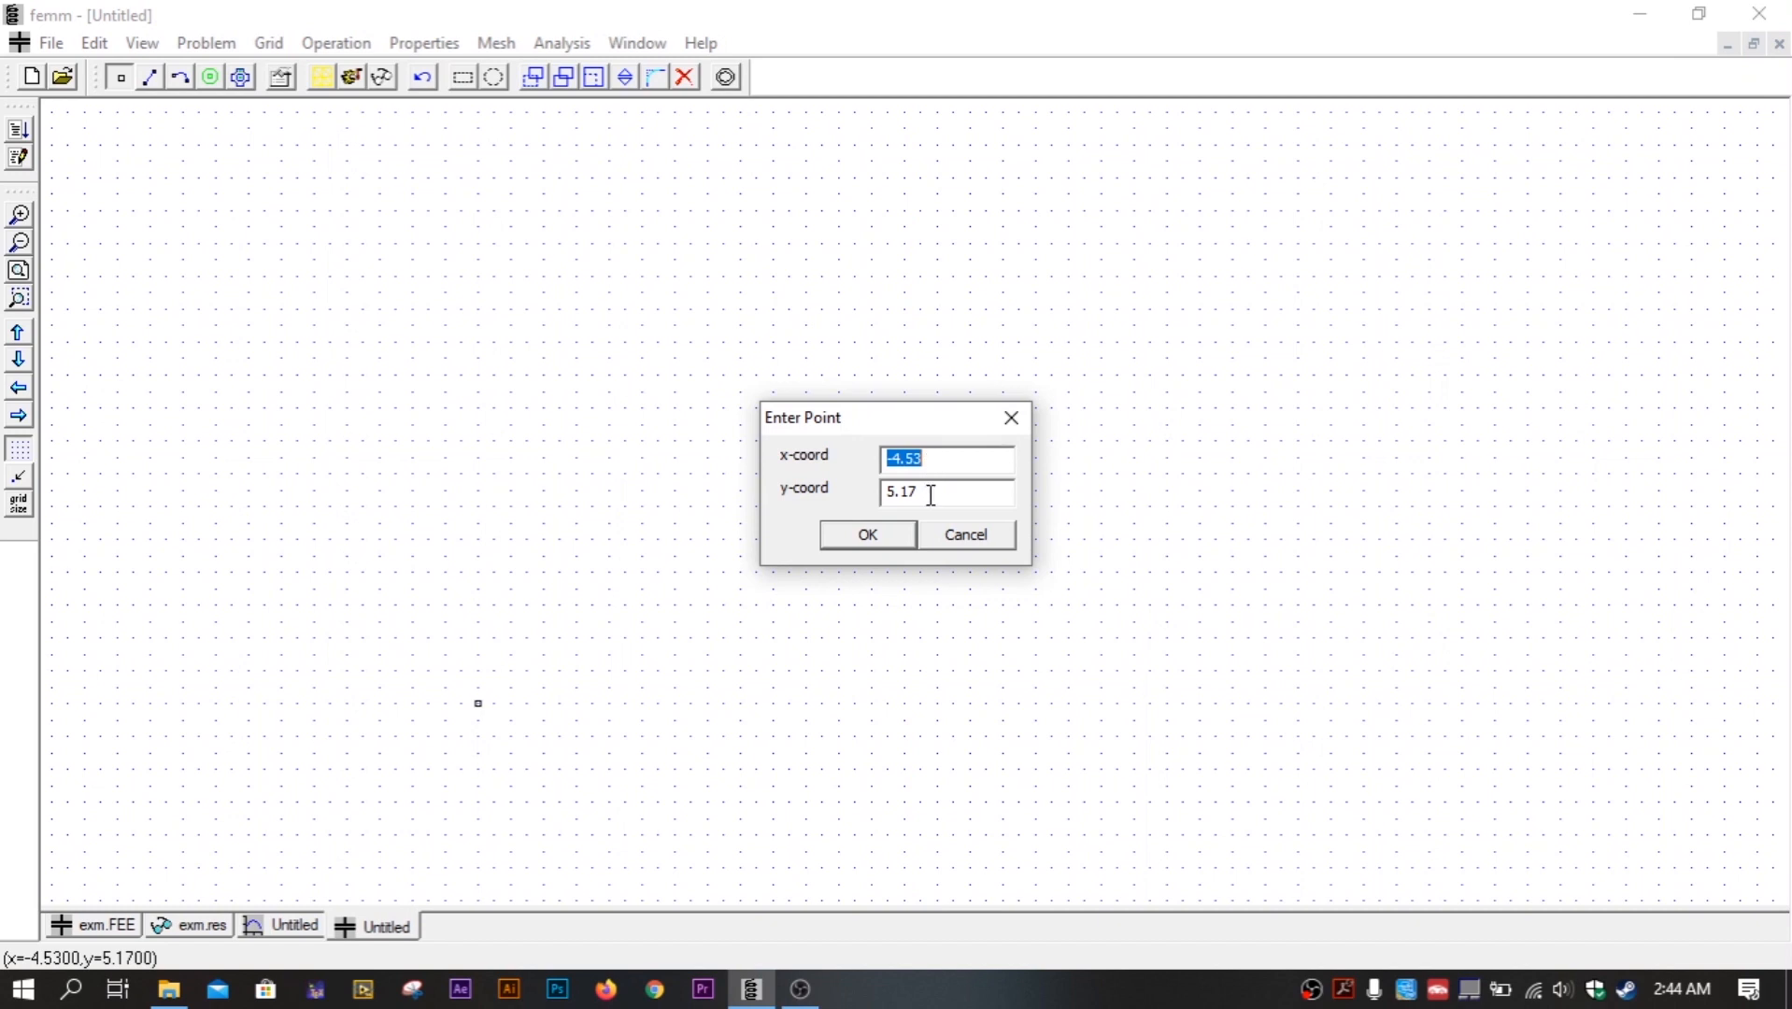
drag(925, 458, 859, 502)
text(22)
click(860, 535)
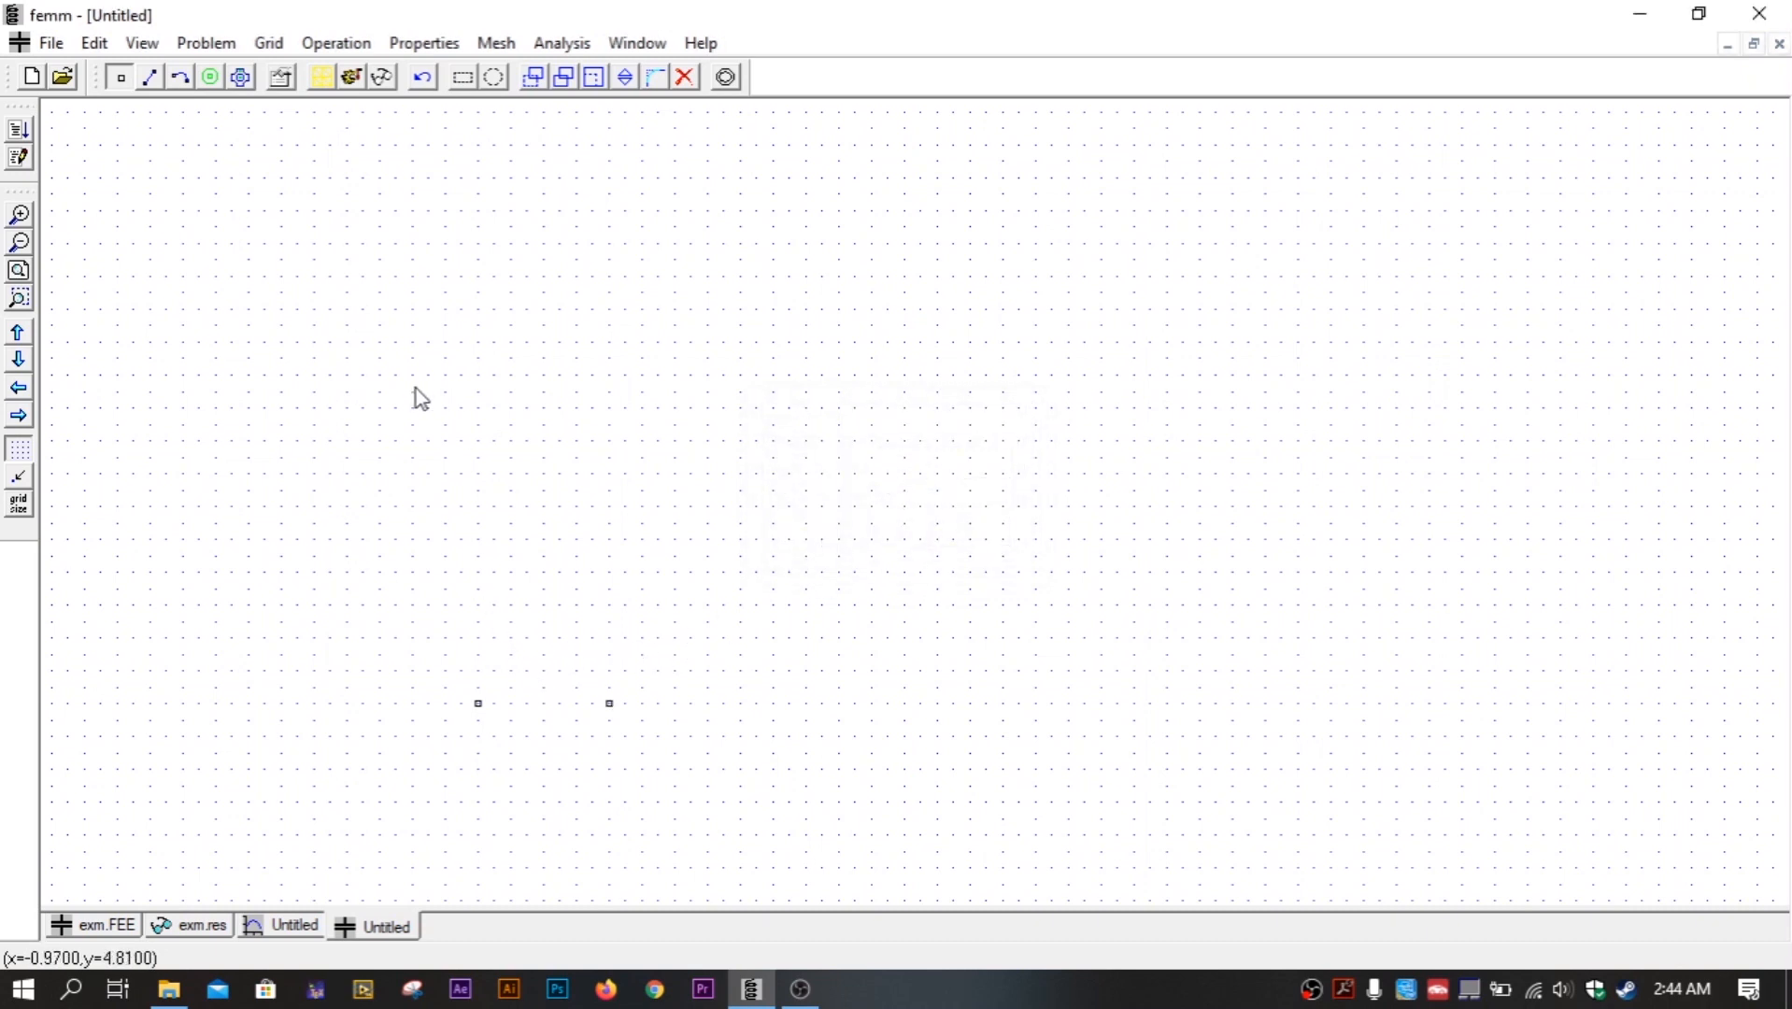
key(Tab)
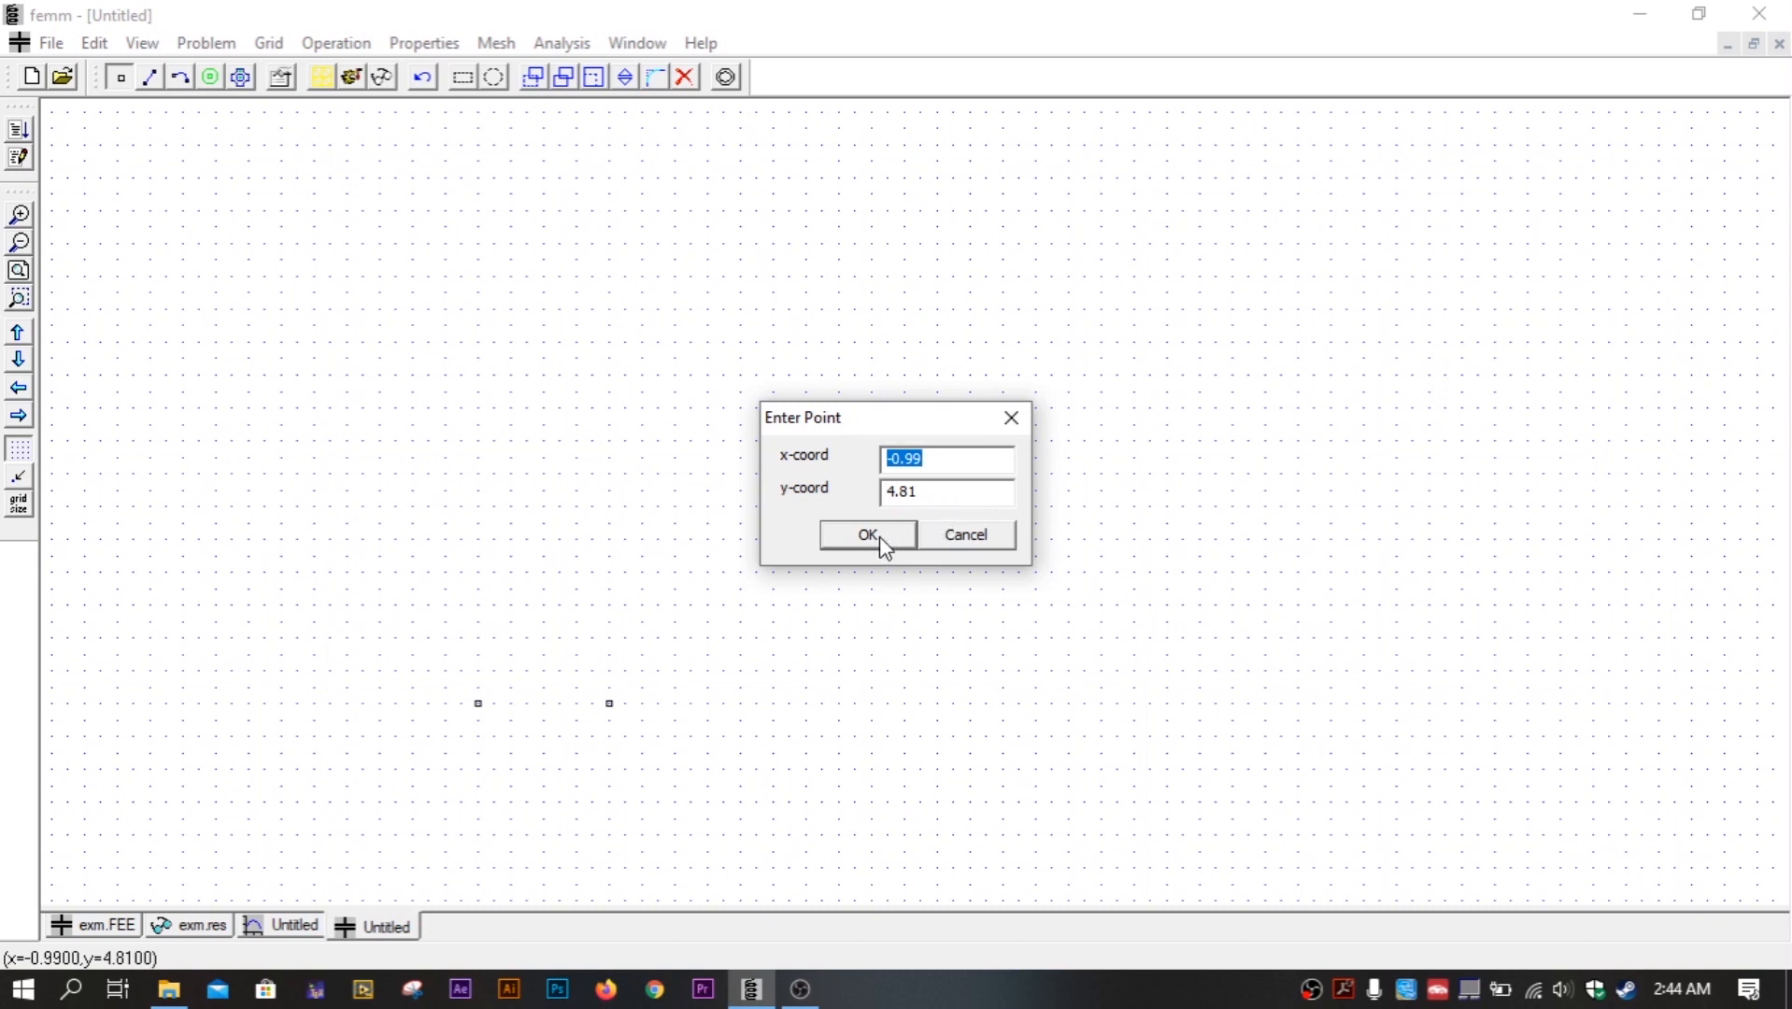
click(952, 543)
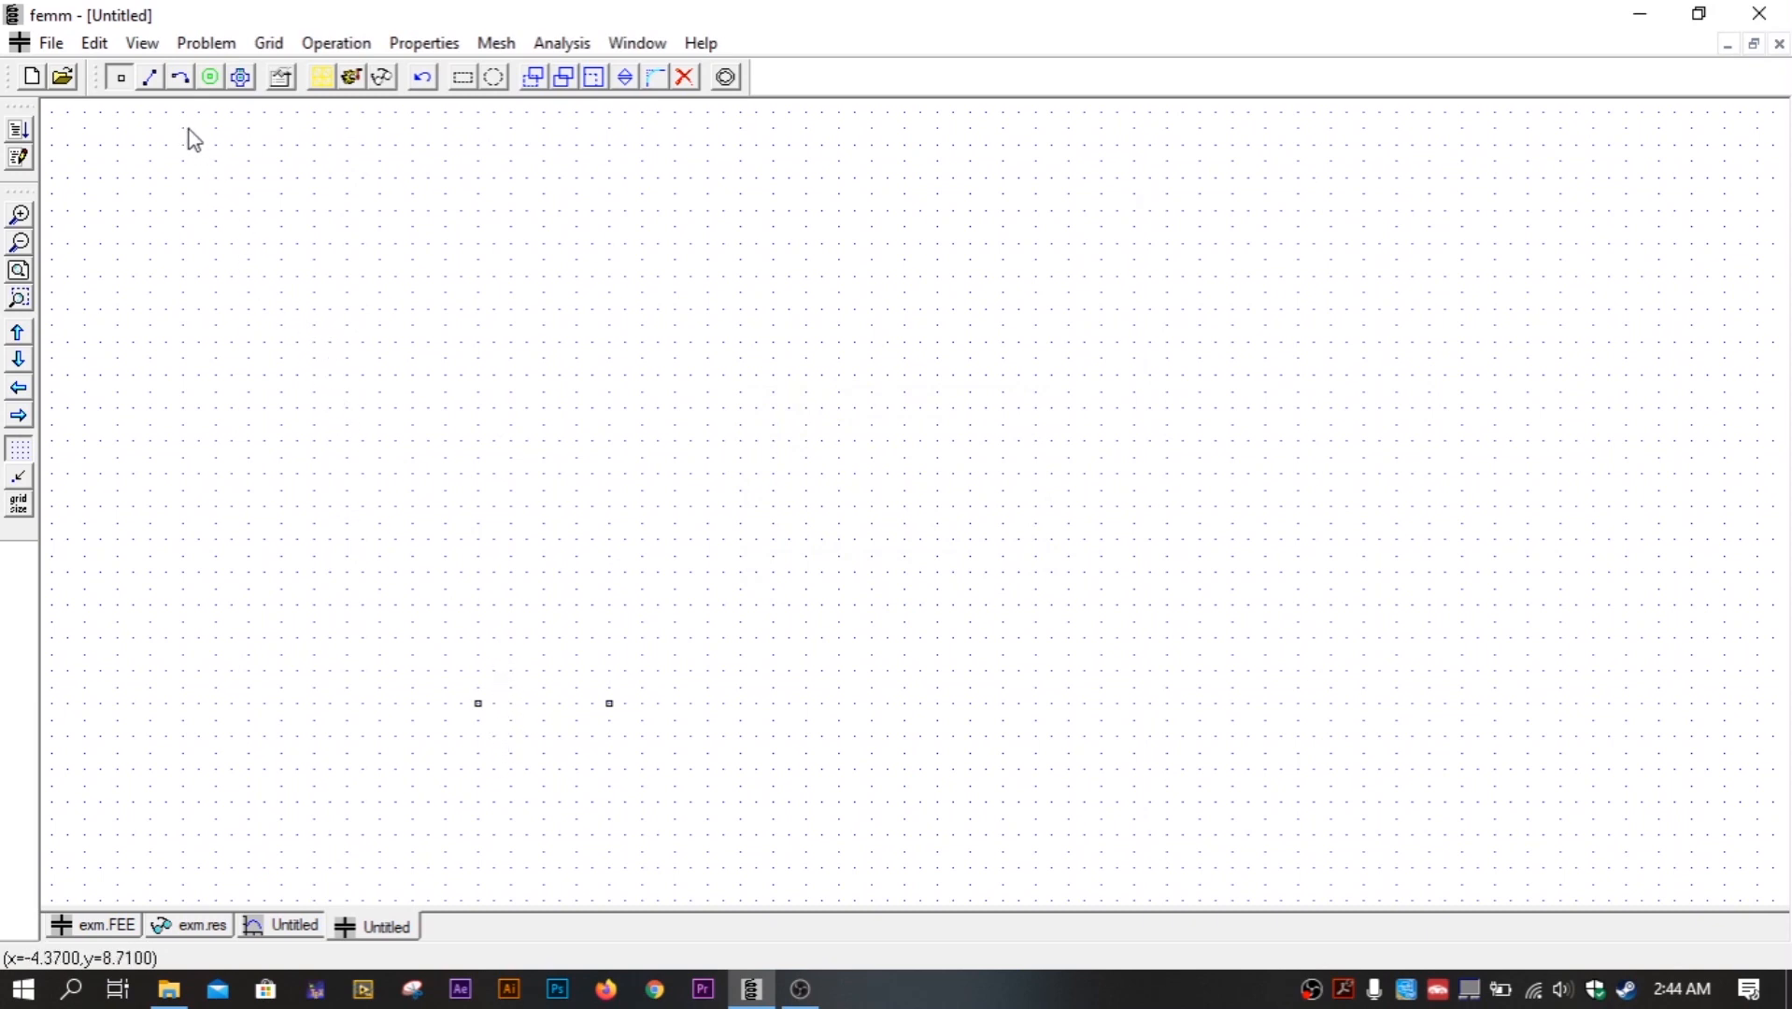
Draw a straight line segment from the node at (0, 0) to the node at (2, 0).
click(151, 77)
click(478, 703)
click(610, 704)
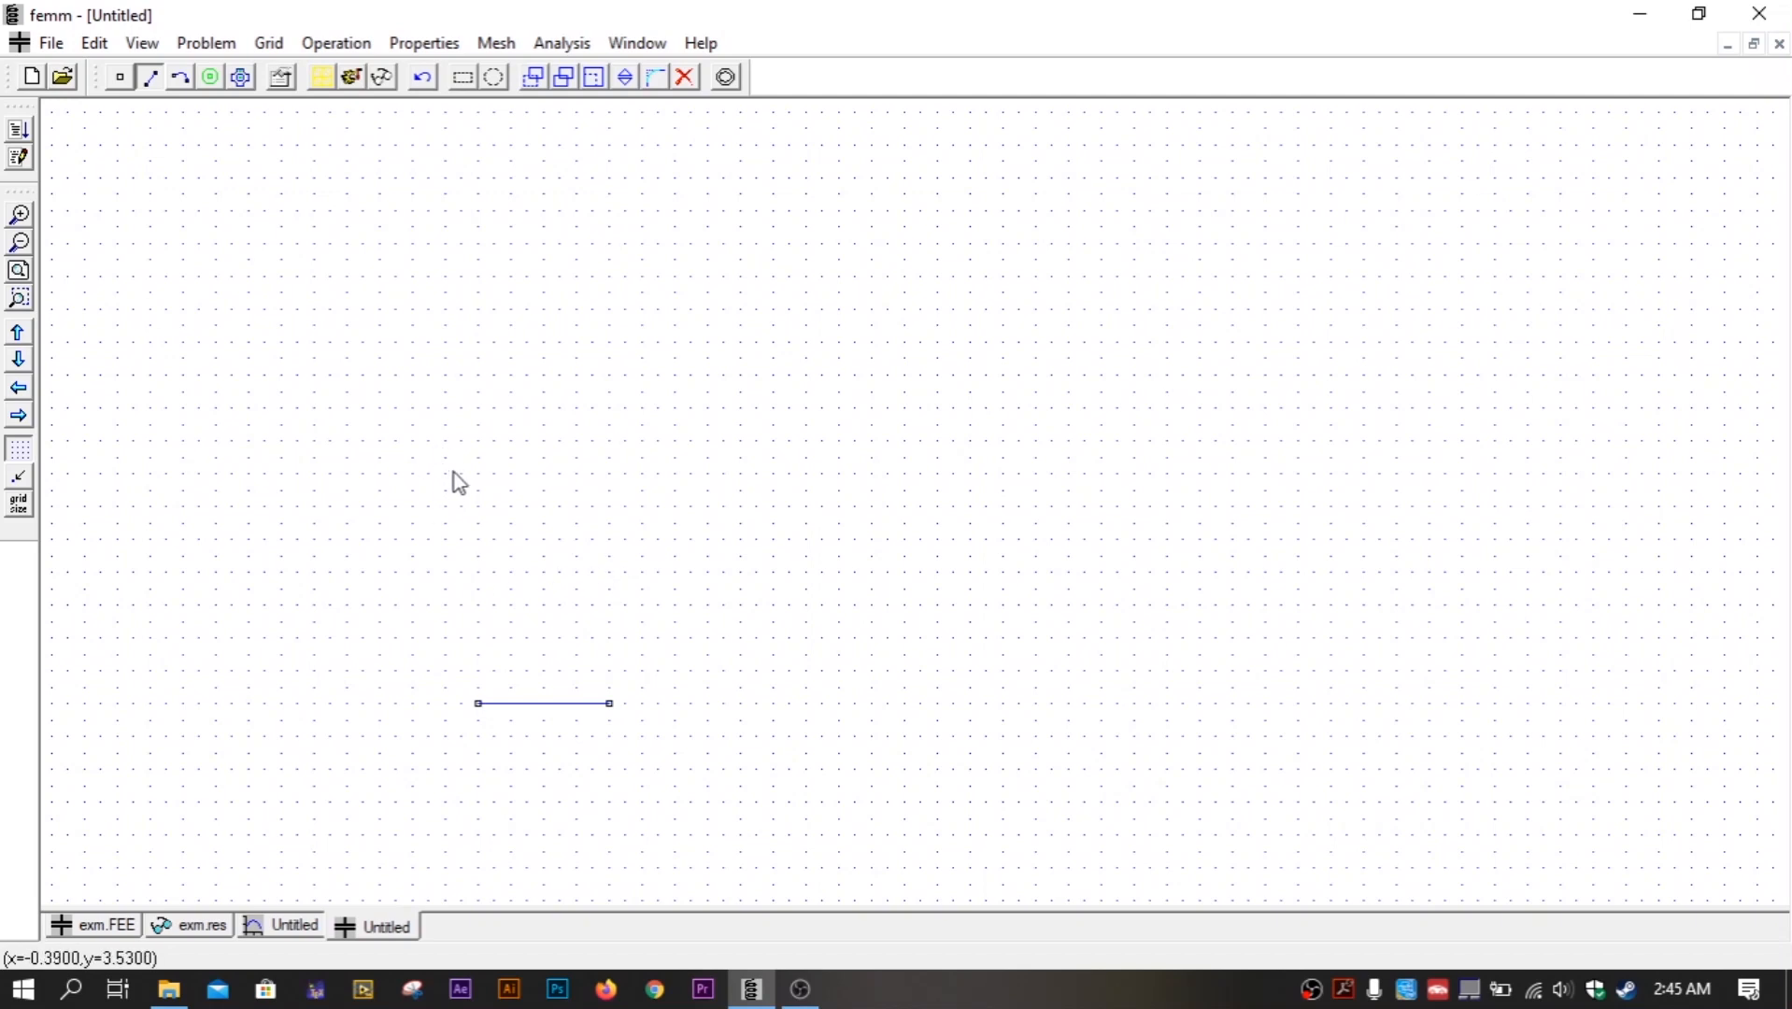
Place a node above the line segment at coordinates x = 1, y = 4.
click(119, 77)
key(Tab)
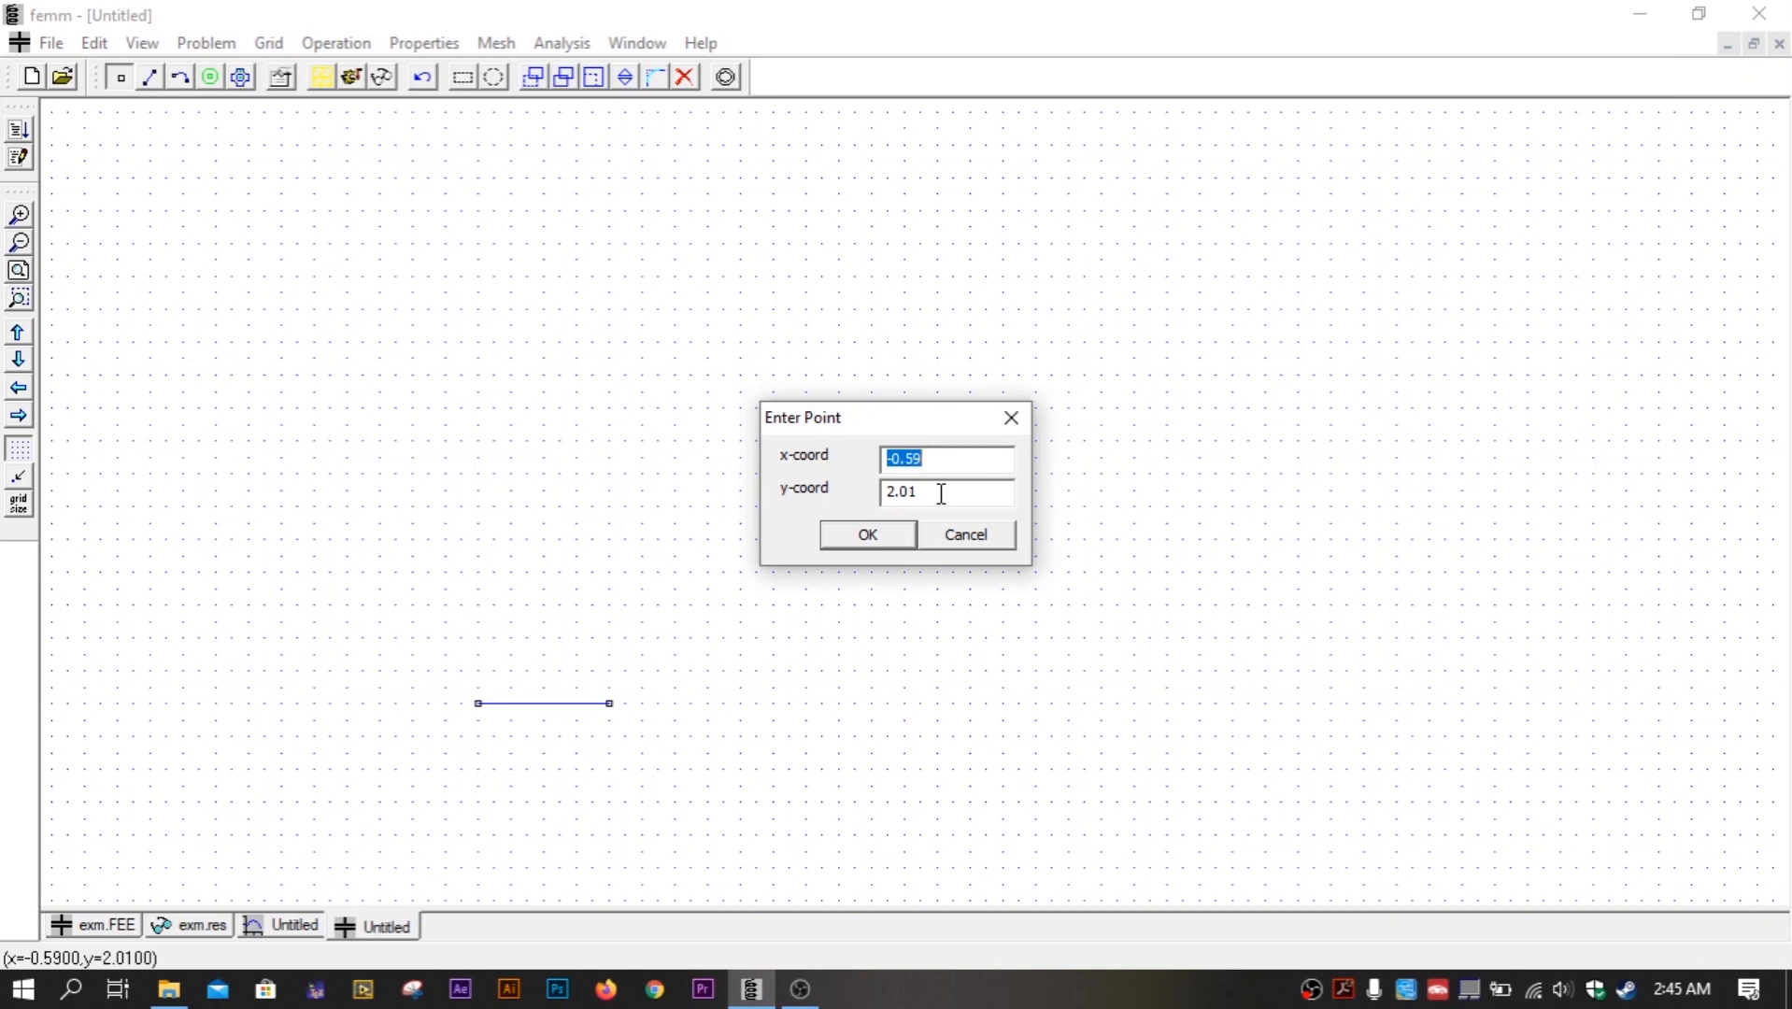
text(1)
key(Tab)
text(4)
click(856, 537)
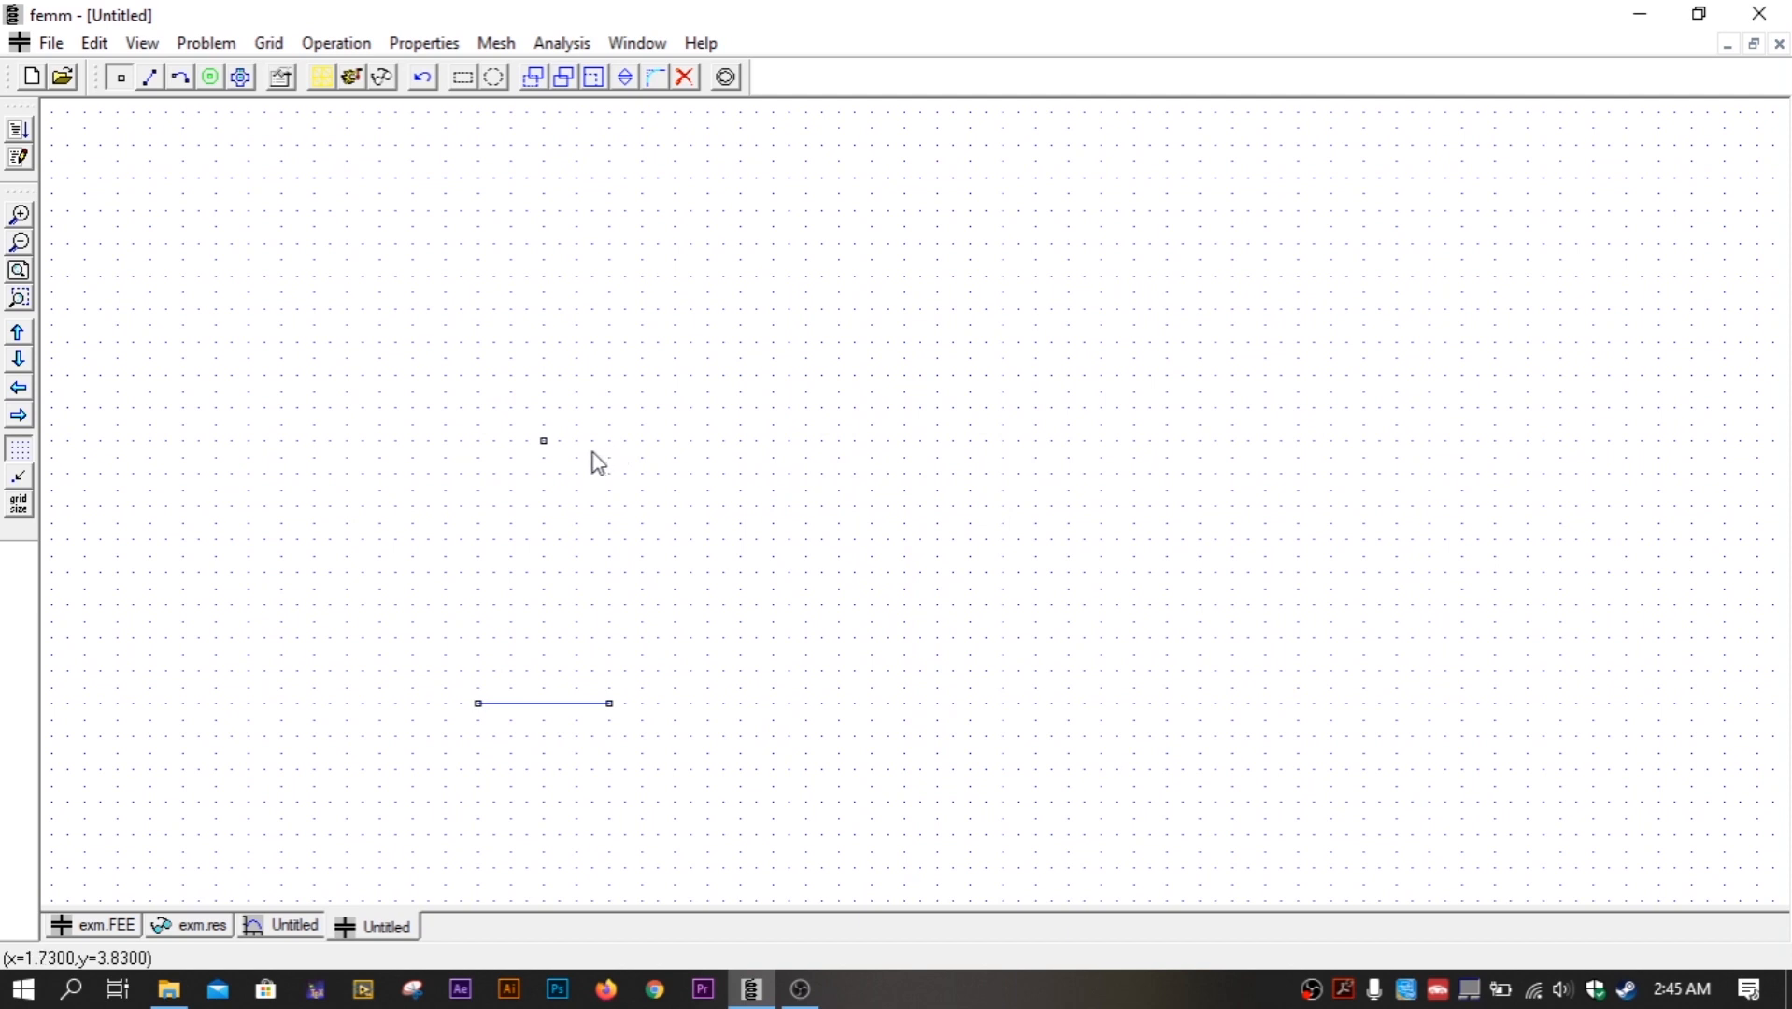
Place another node above the line segment at coordinates x = 1, y = 2.
key(Tab)
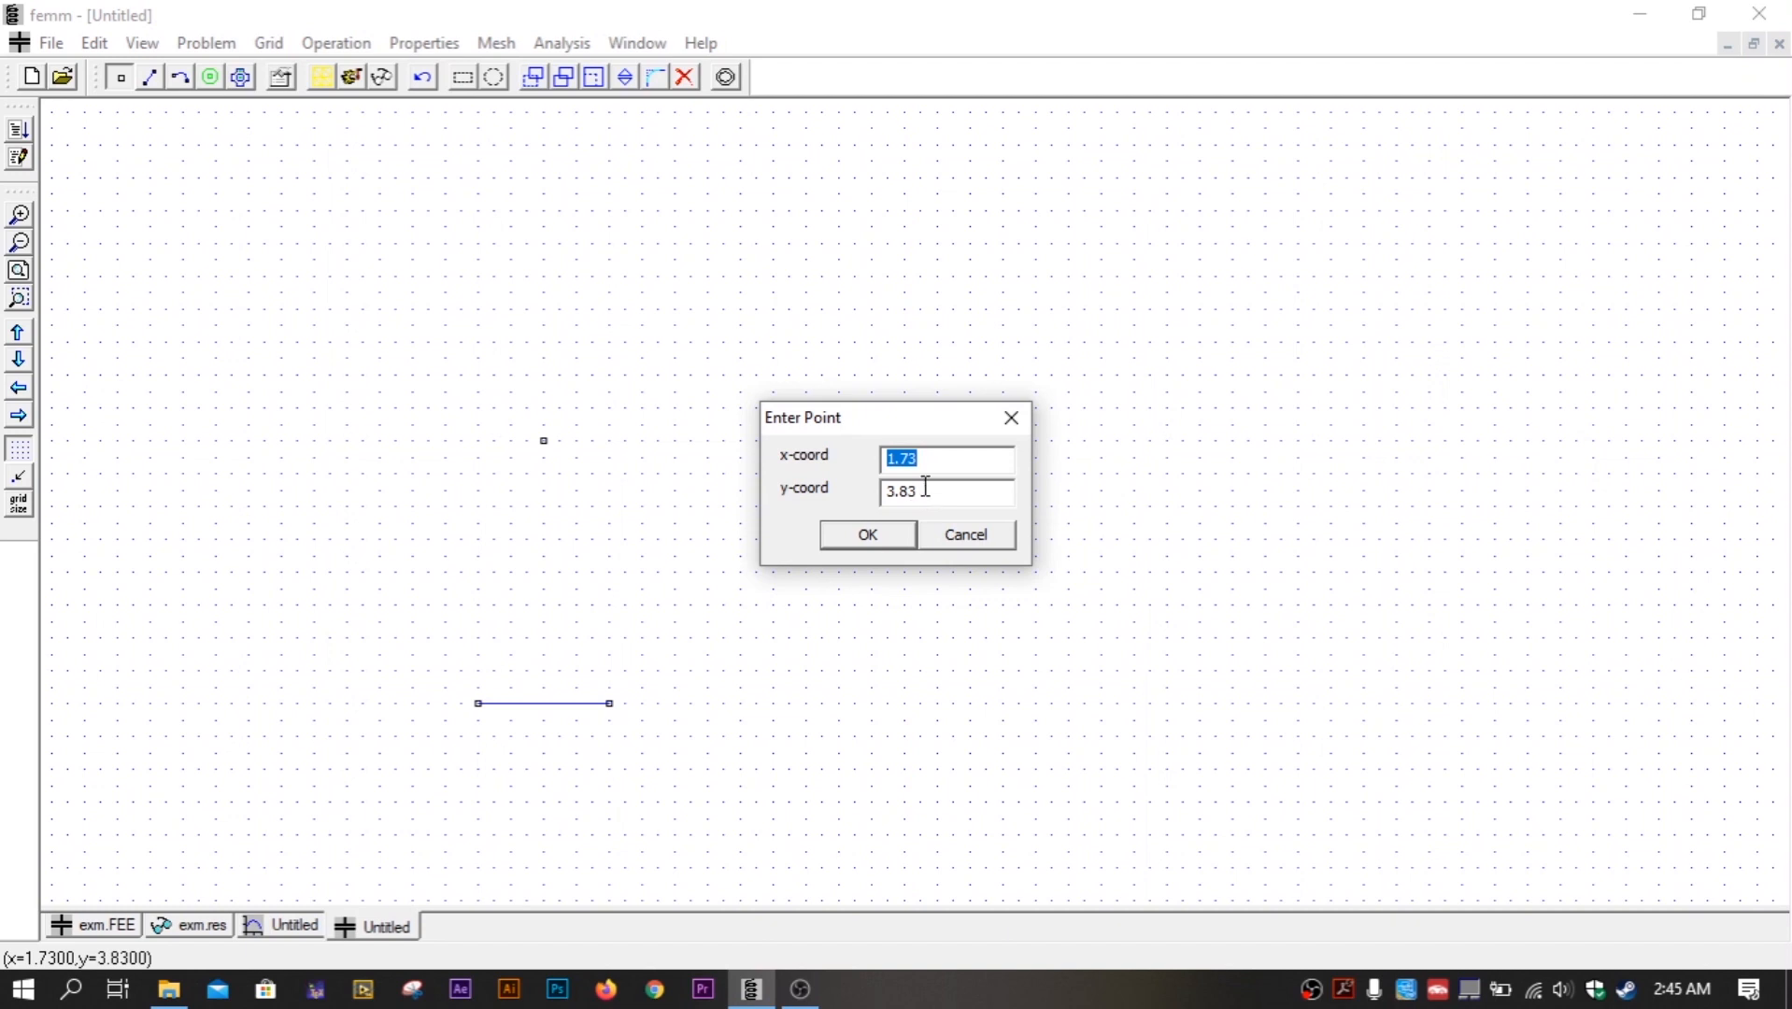
text(1)
key(Tab)
text(3)
click(869, 538)
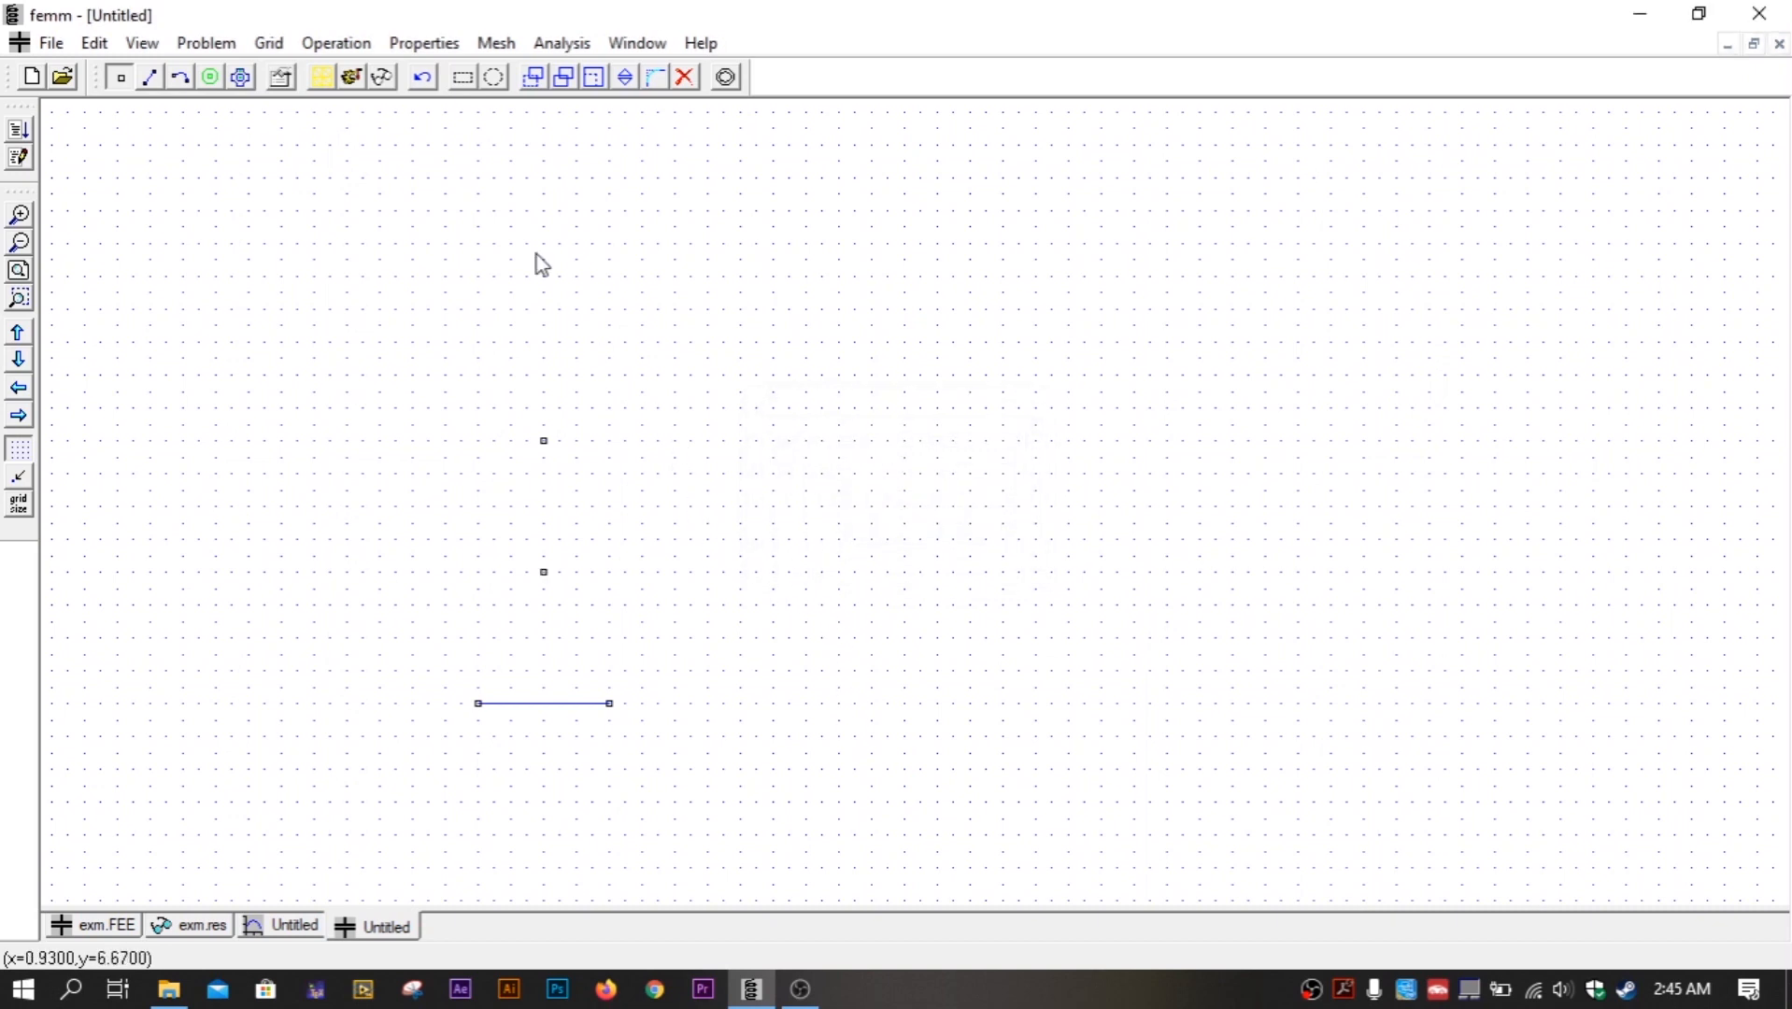
Draw a full circle from two 180-degree arc segments joining the nodes at (1, 4) and (1, 2).
click(182, 79)
click(544, 440)
click(544, 572)
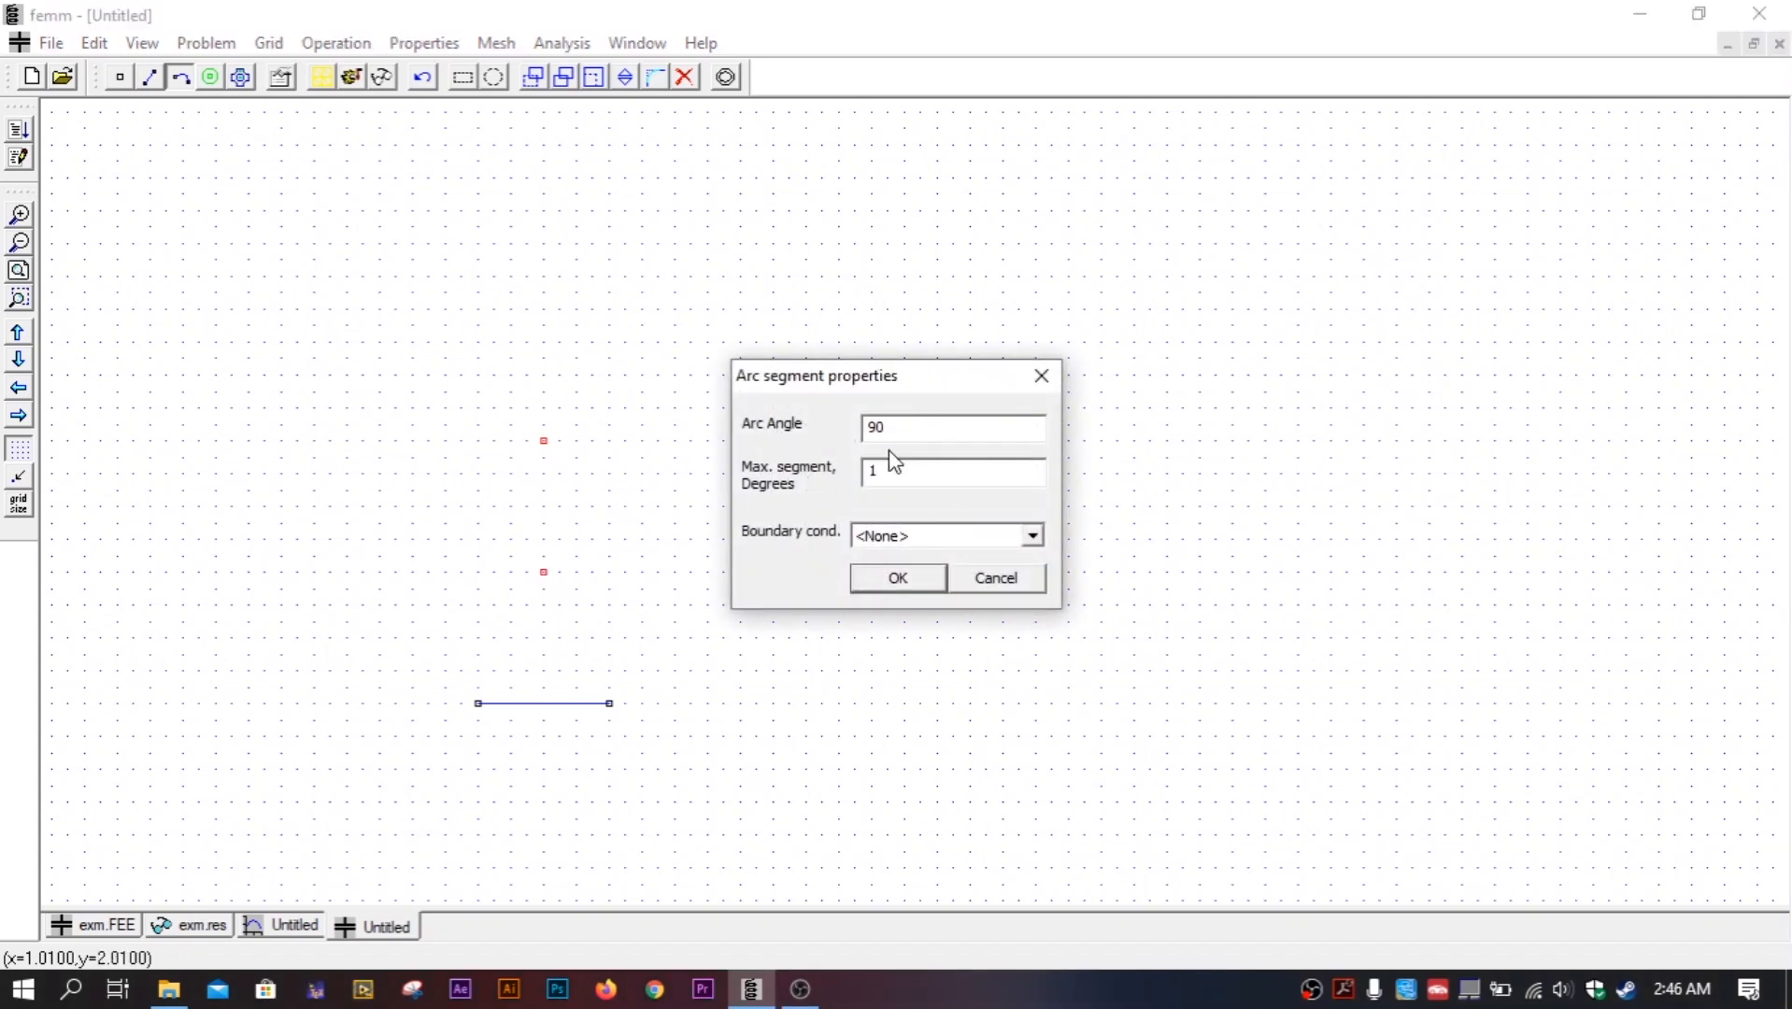
drag(896, 426, 831, 436)
text(180)
click(911, 585)
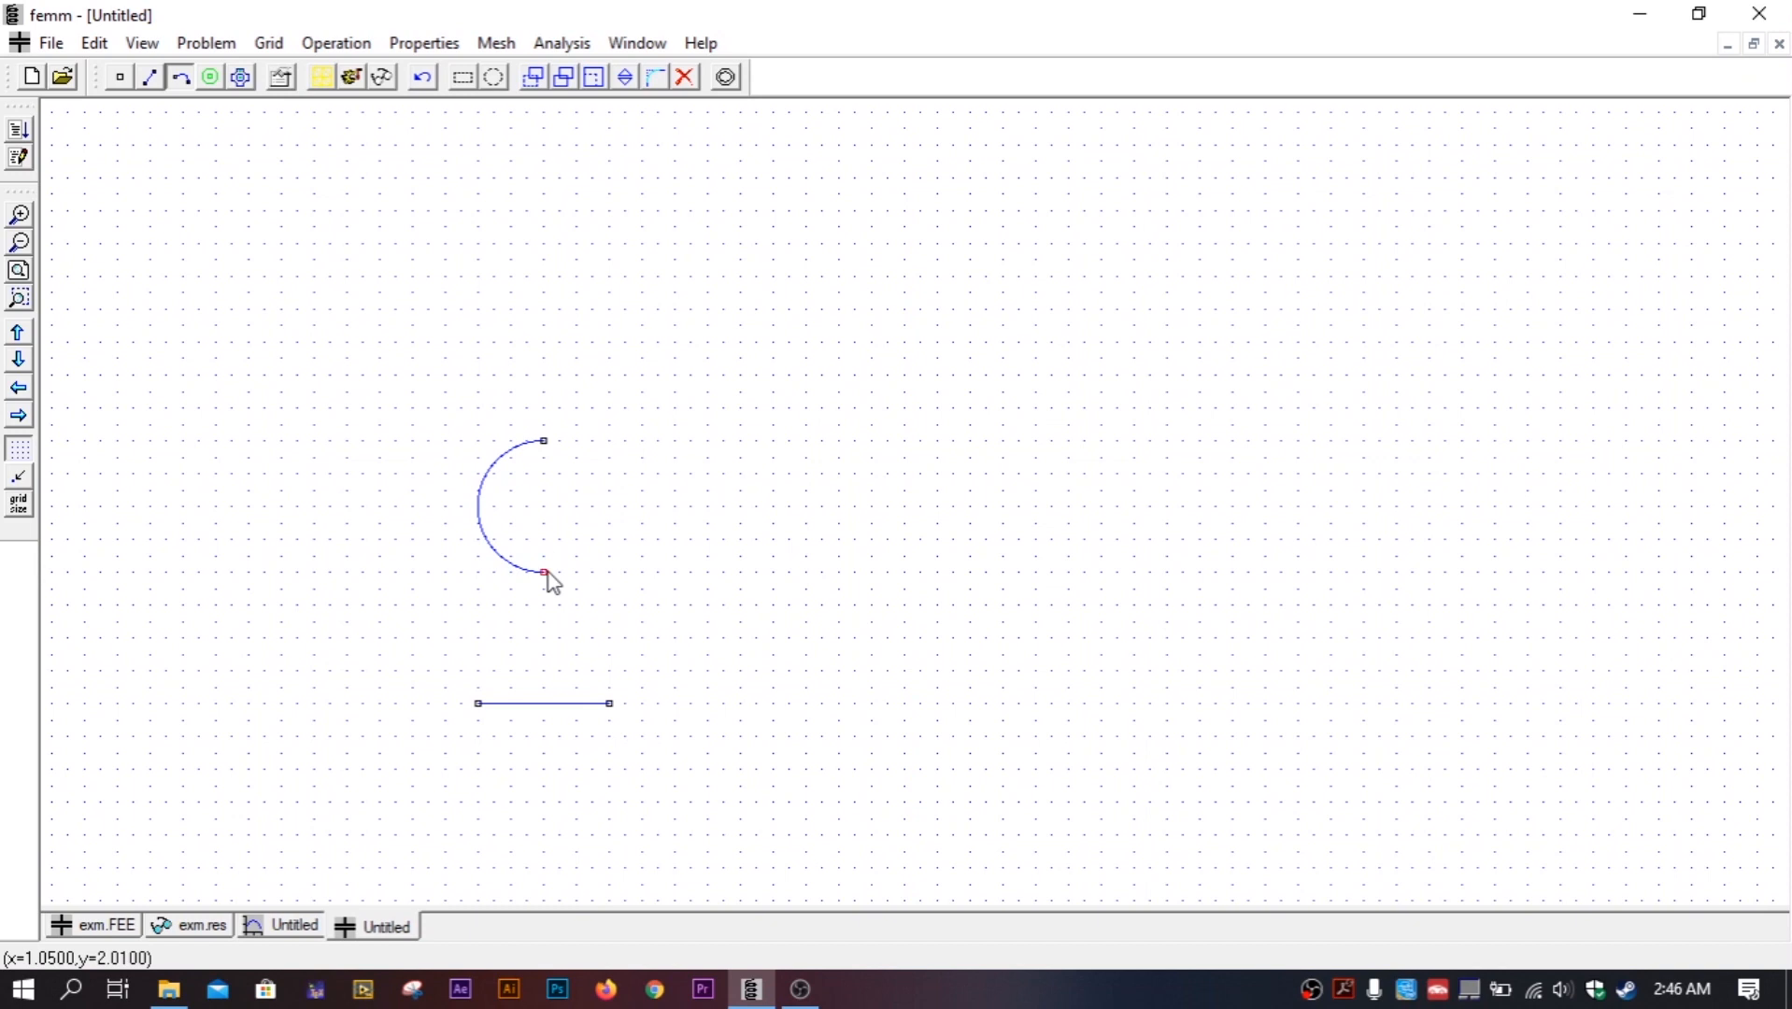
click(548, 456)
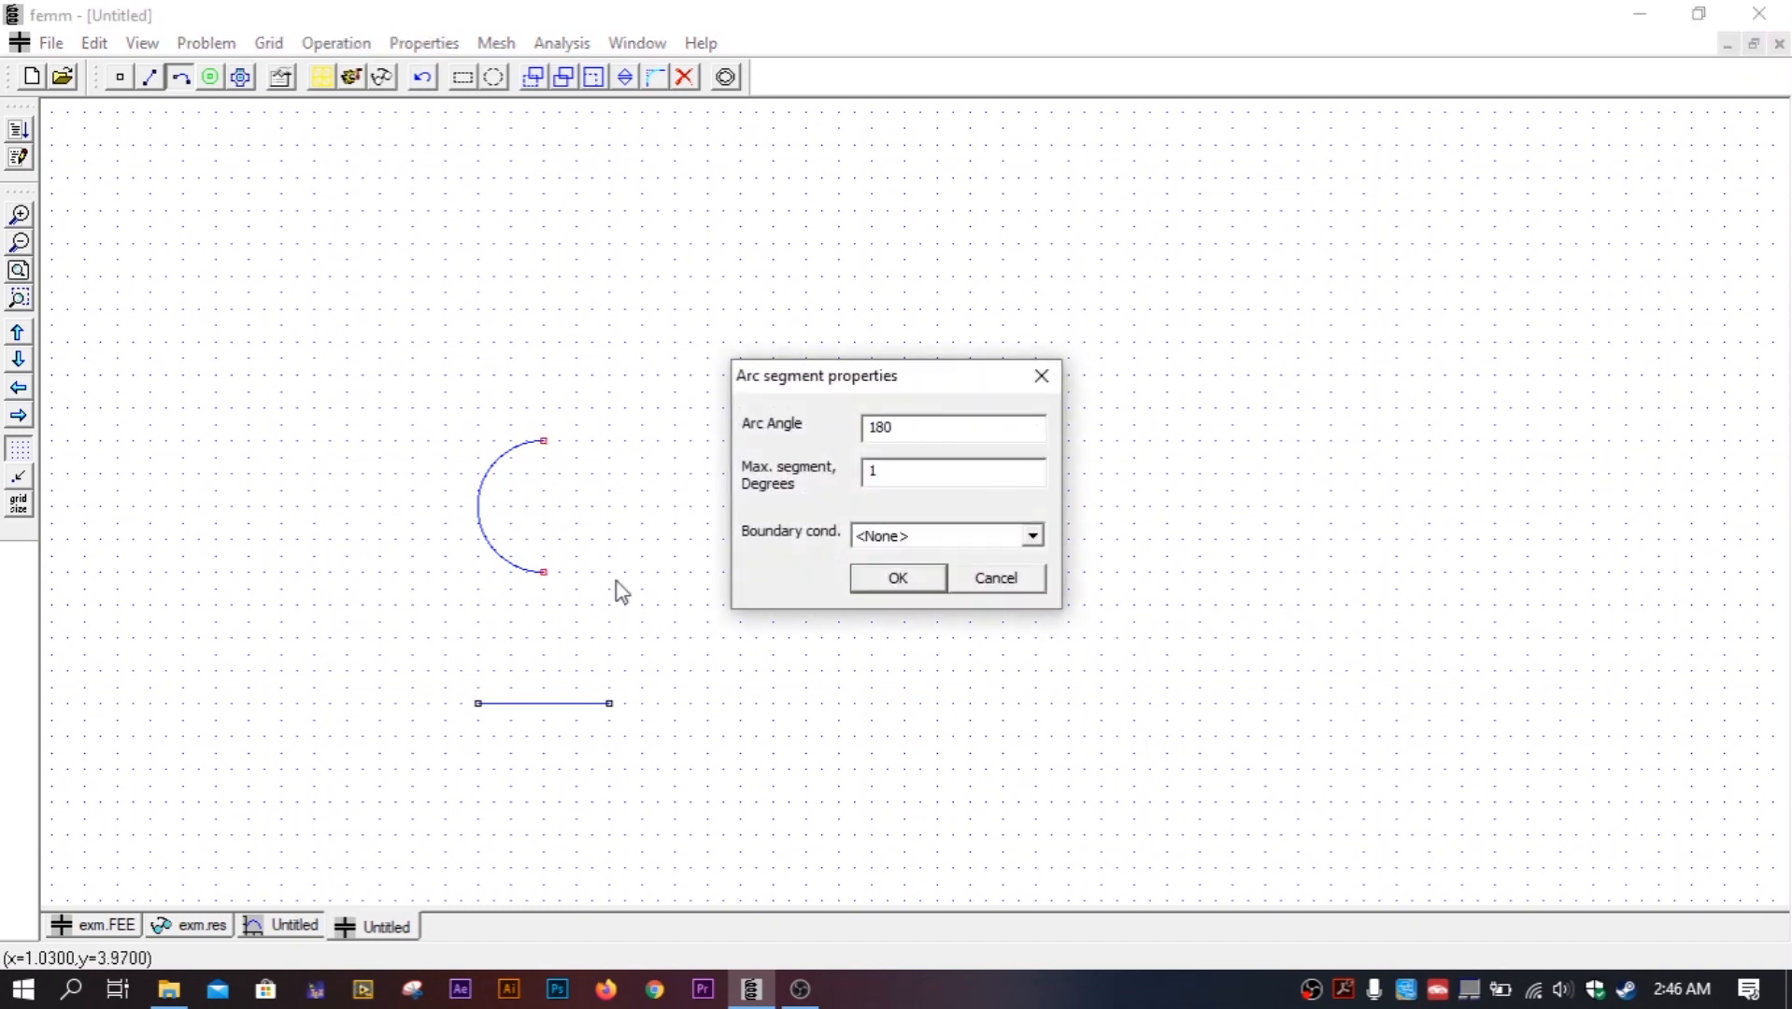
click(911, 585)
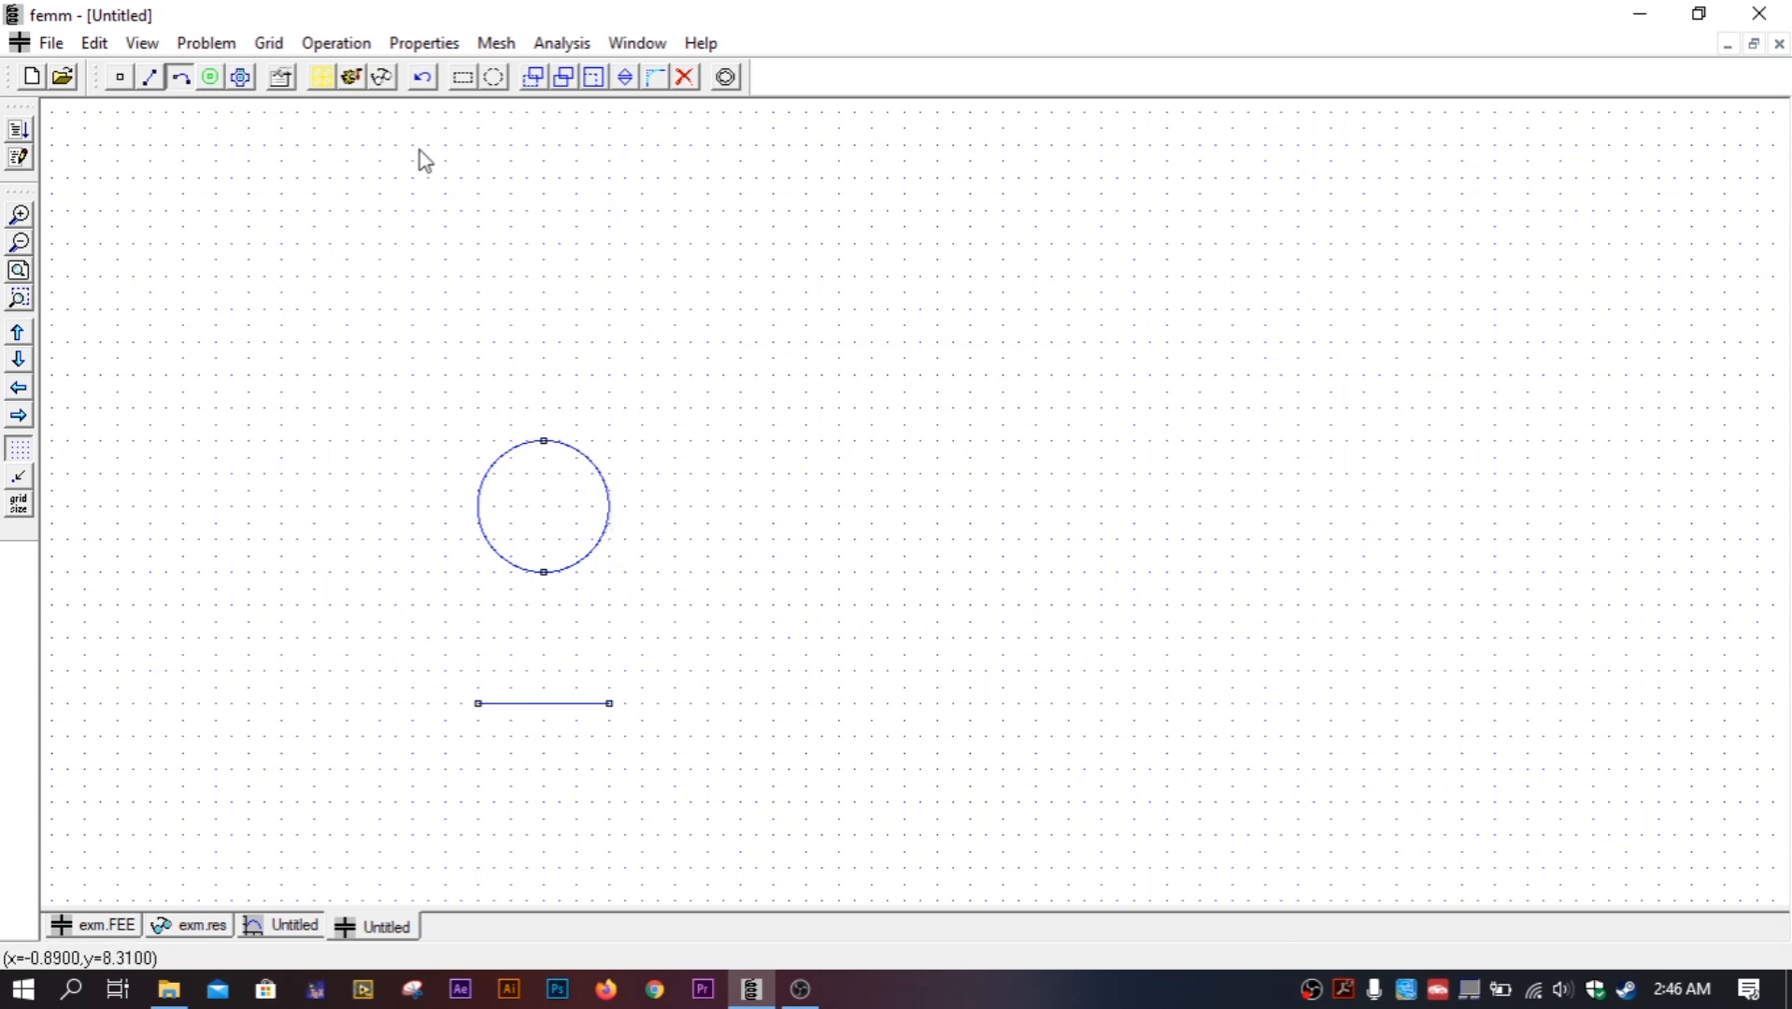
Define a new block material named Iron, keeping the default permittivity and charge density.
click(419, 48)
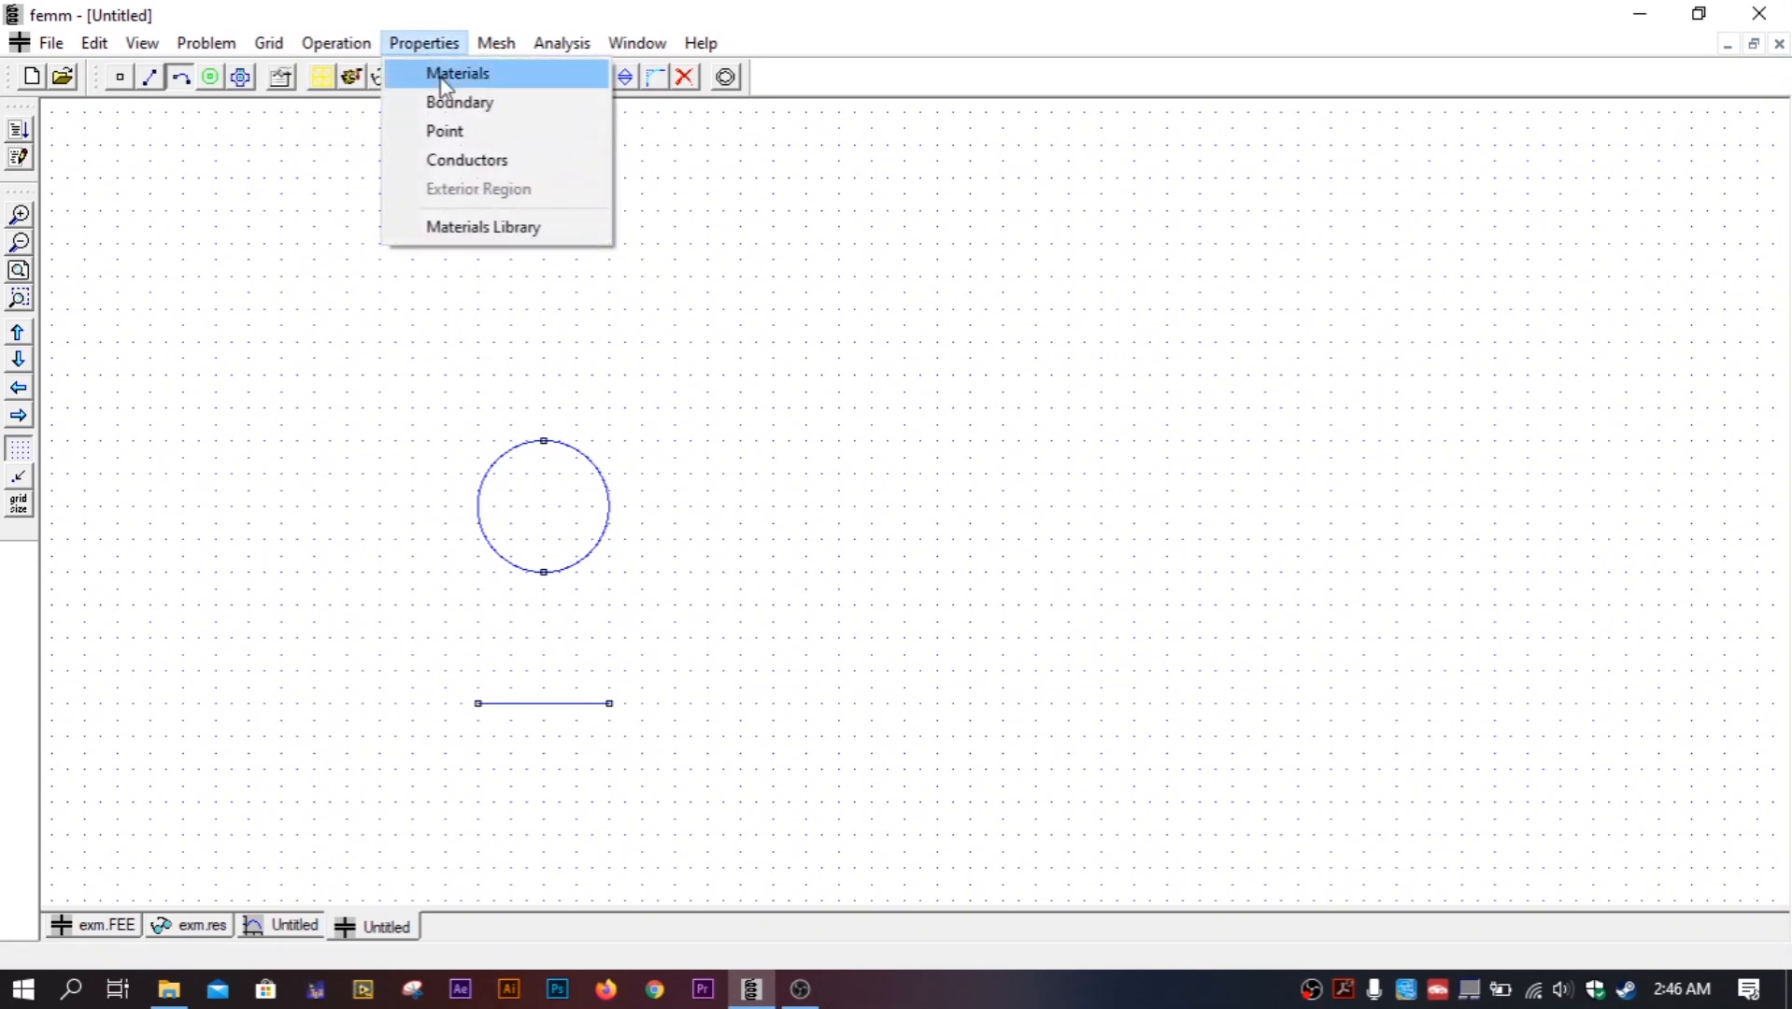
click(447, 73)
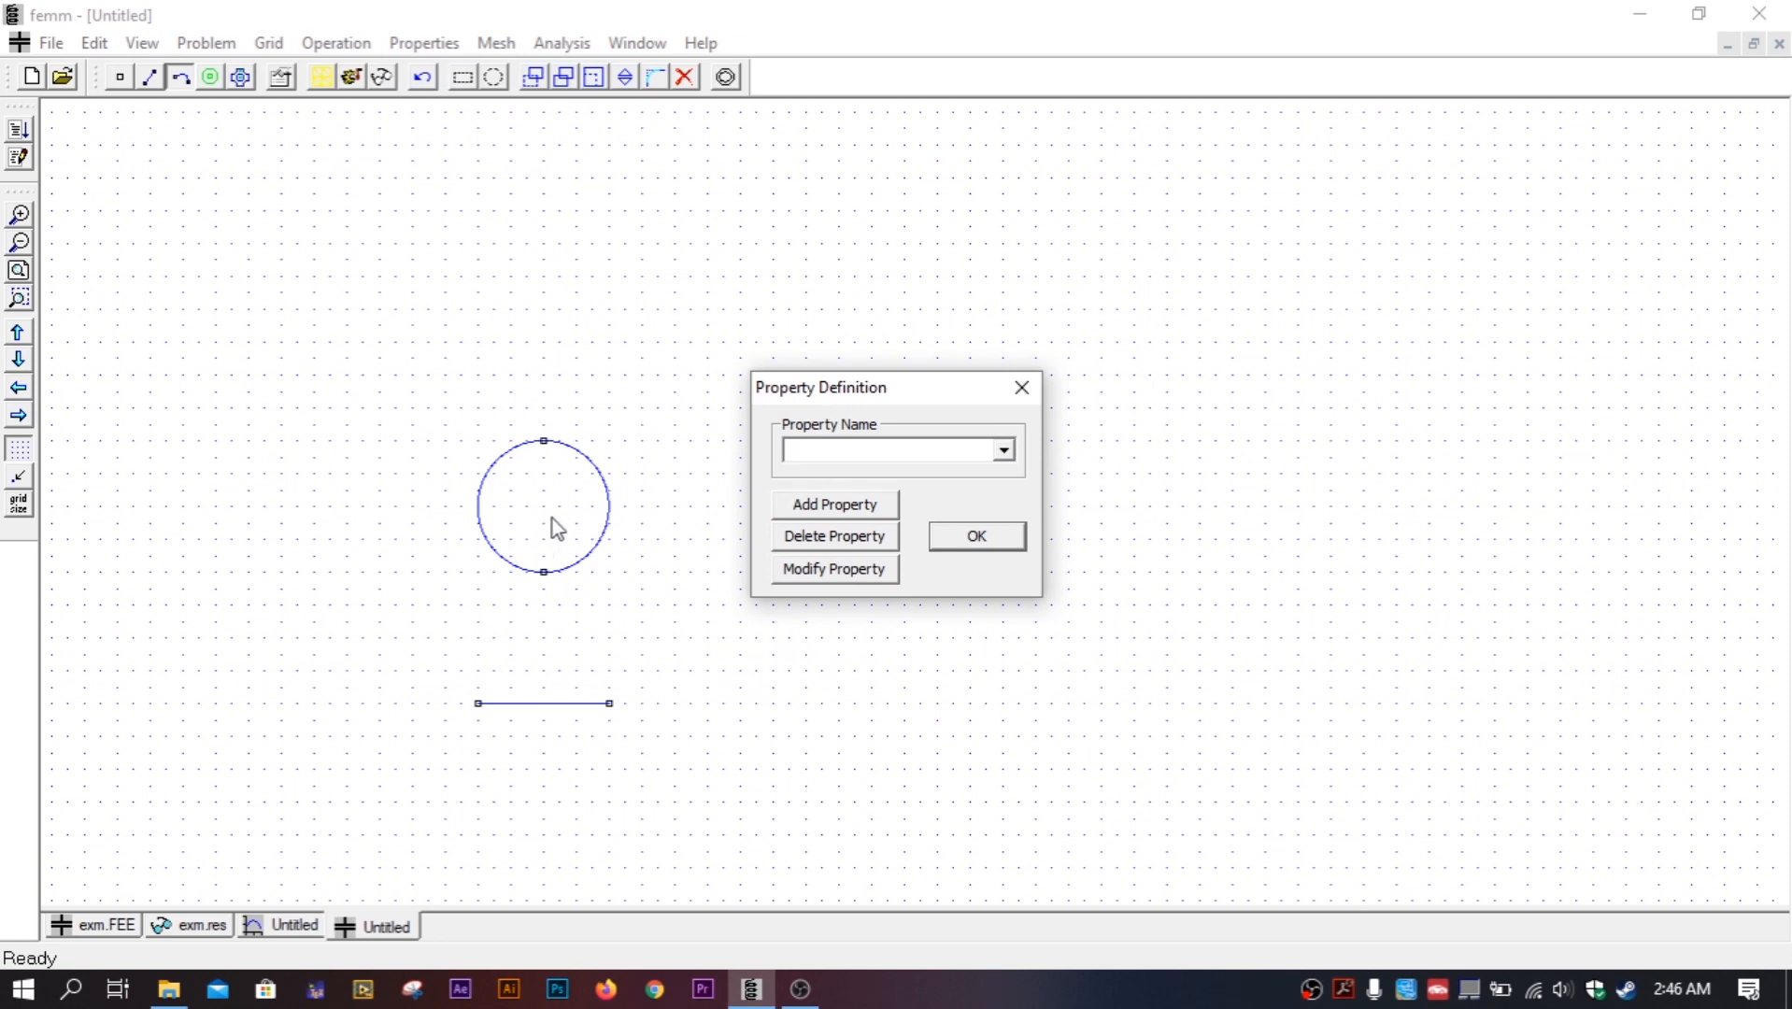
click(850, 512)
drag(869, 431, 703, 430)
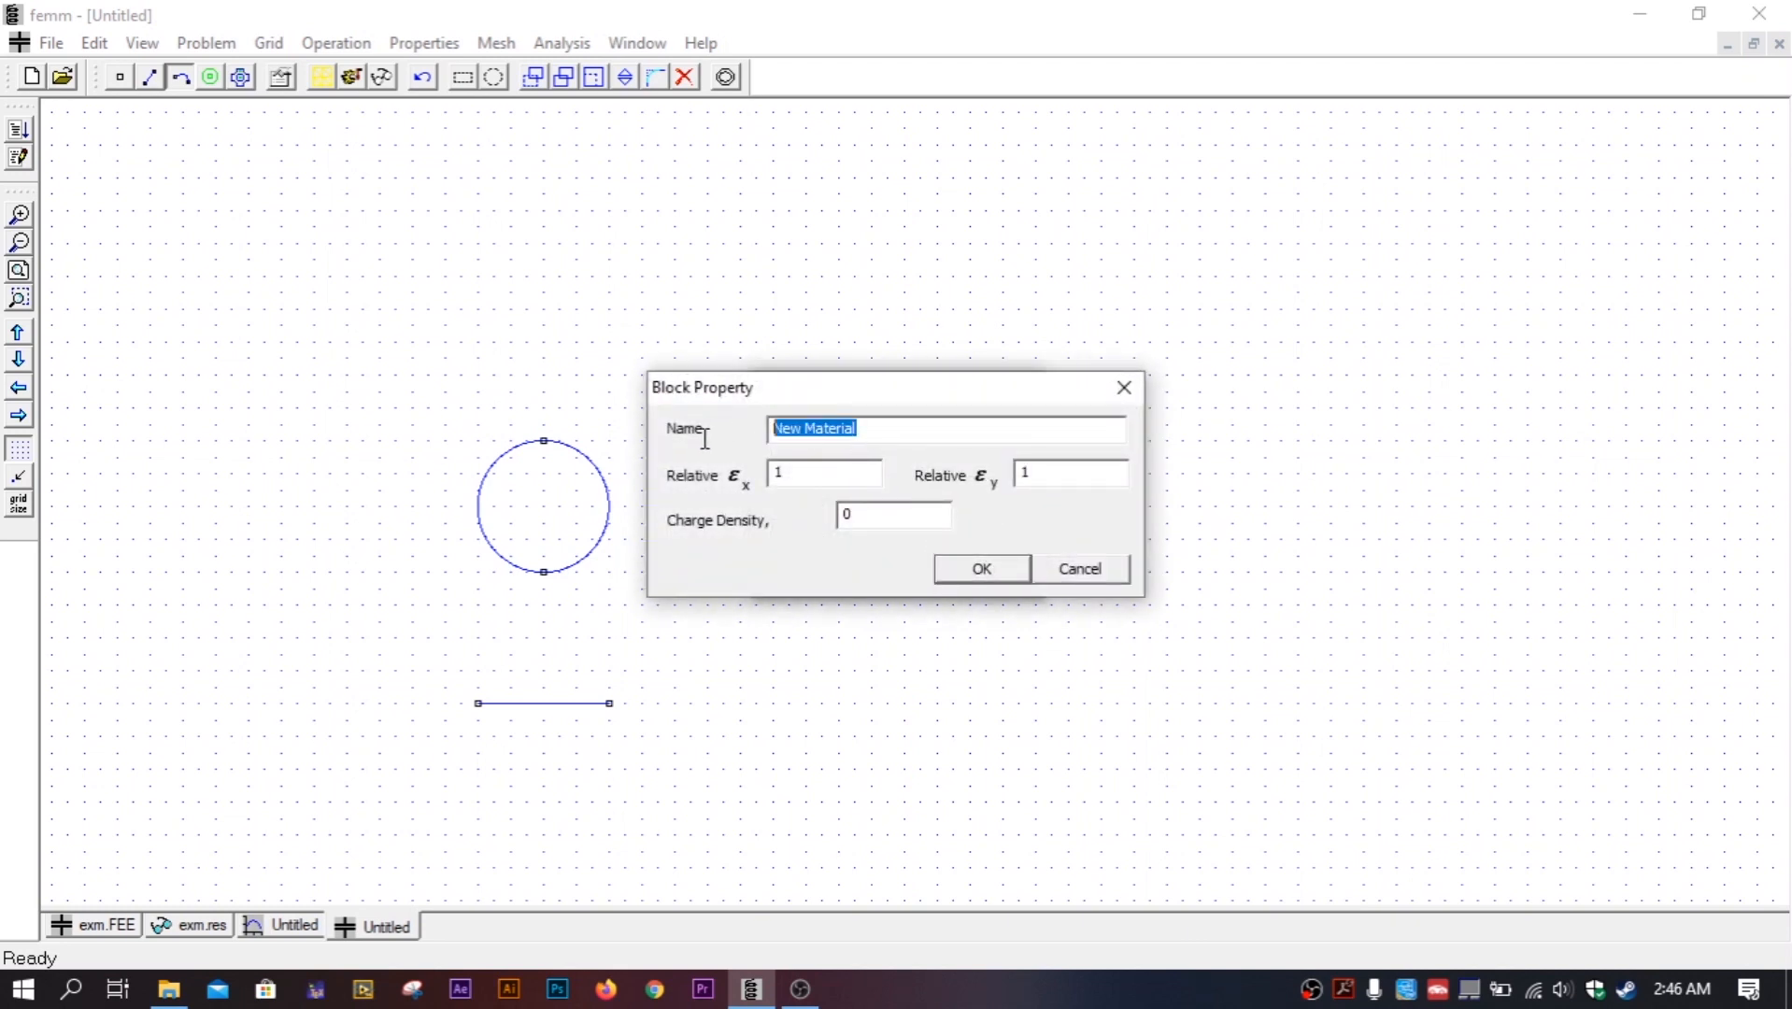
text(Iron)
click(983, 570)
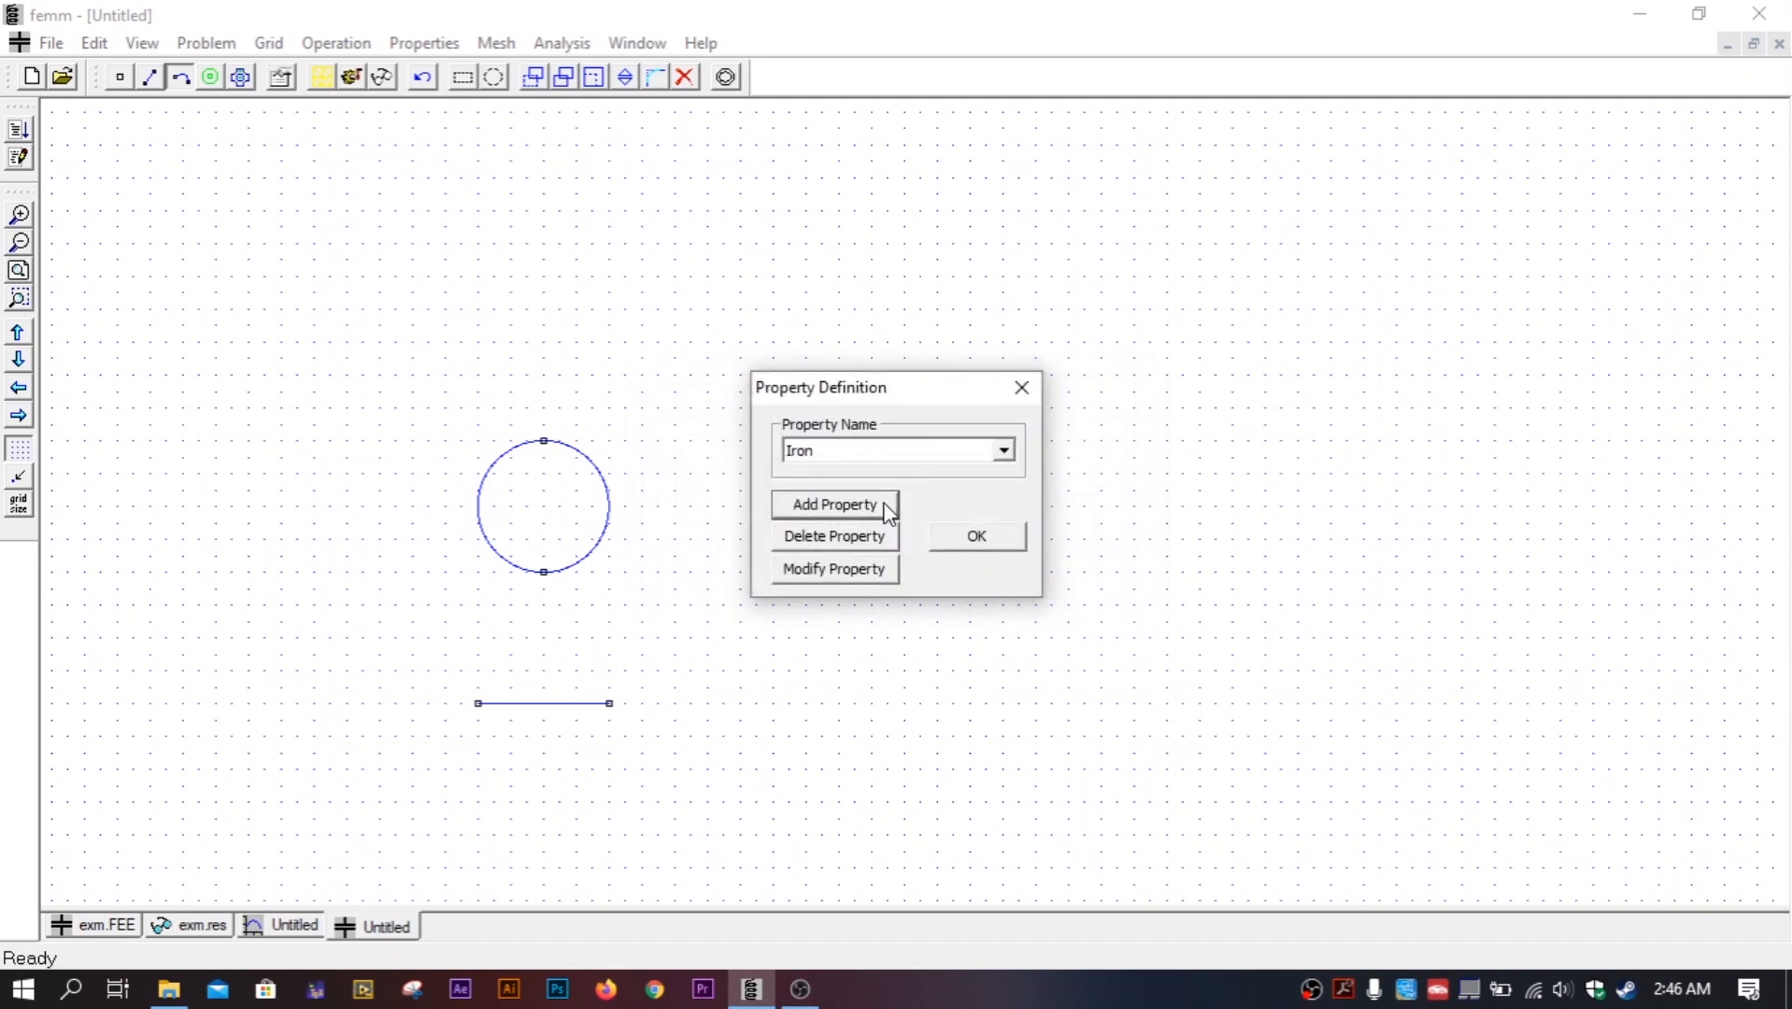
click(970, 540)
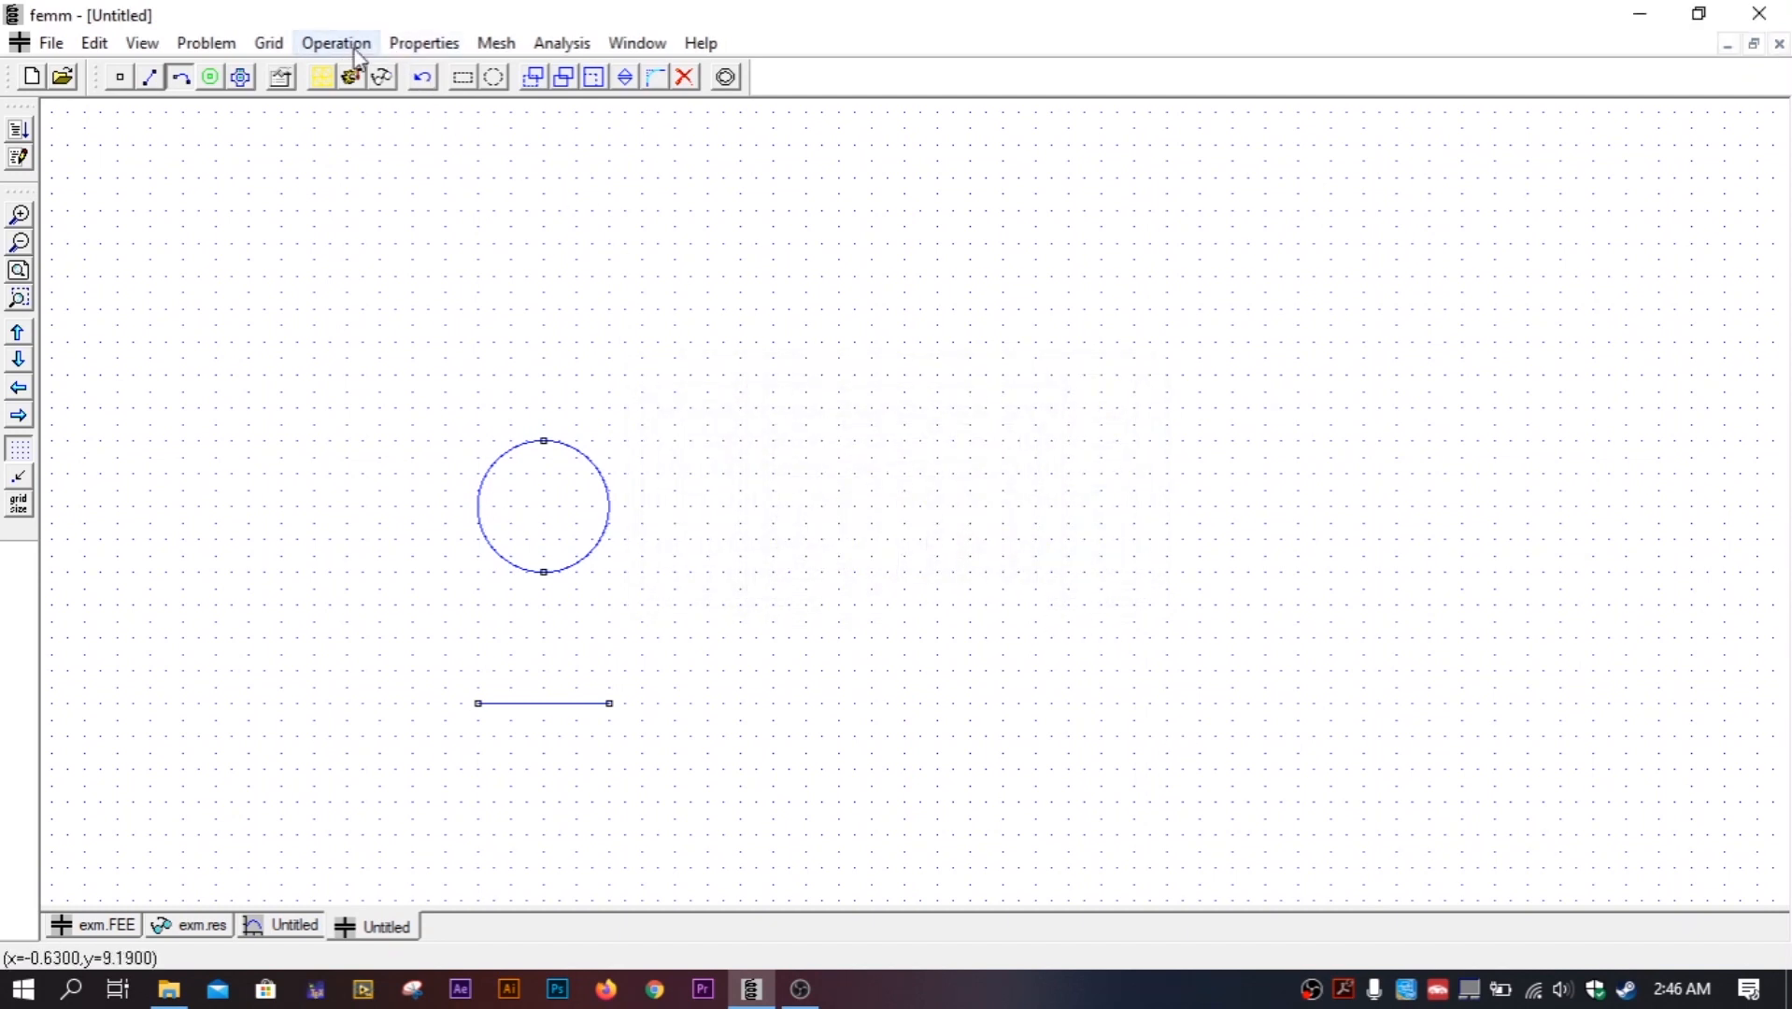
Add Air from the materials library to the model materials.
click(424, 43)
click(479, 228)
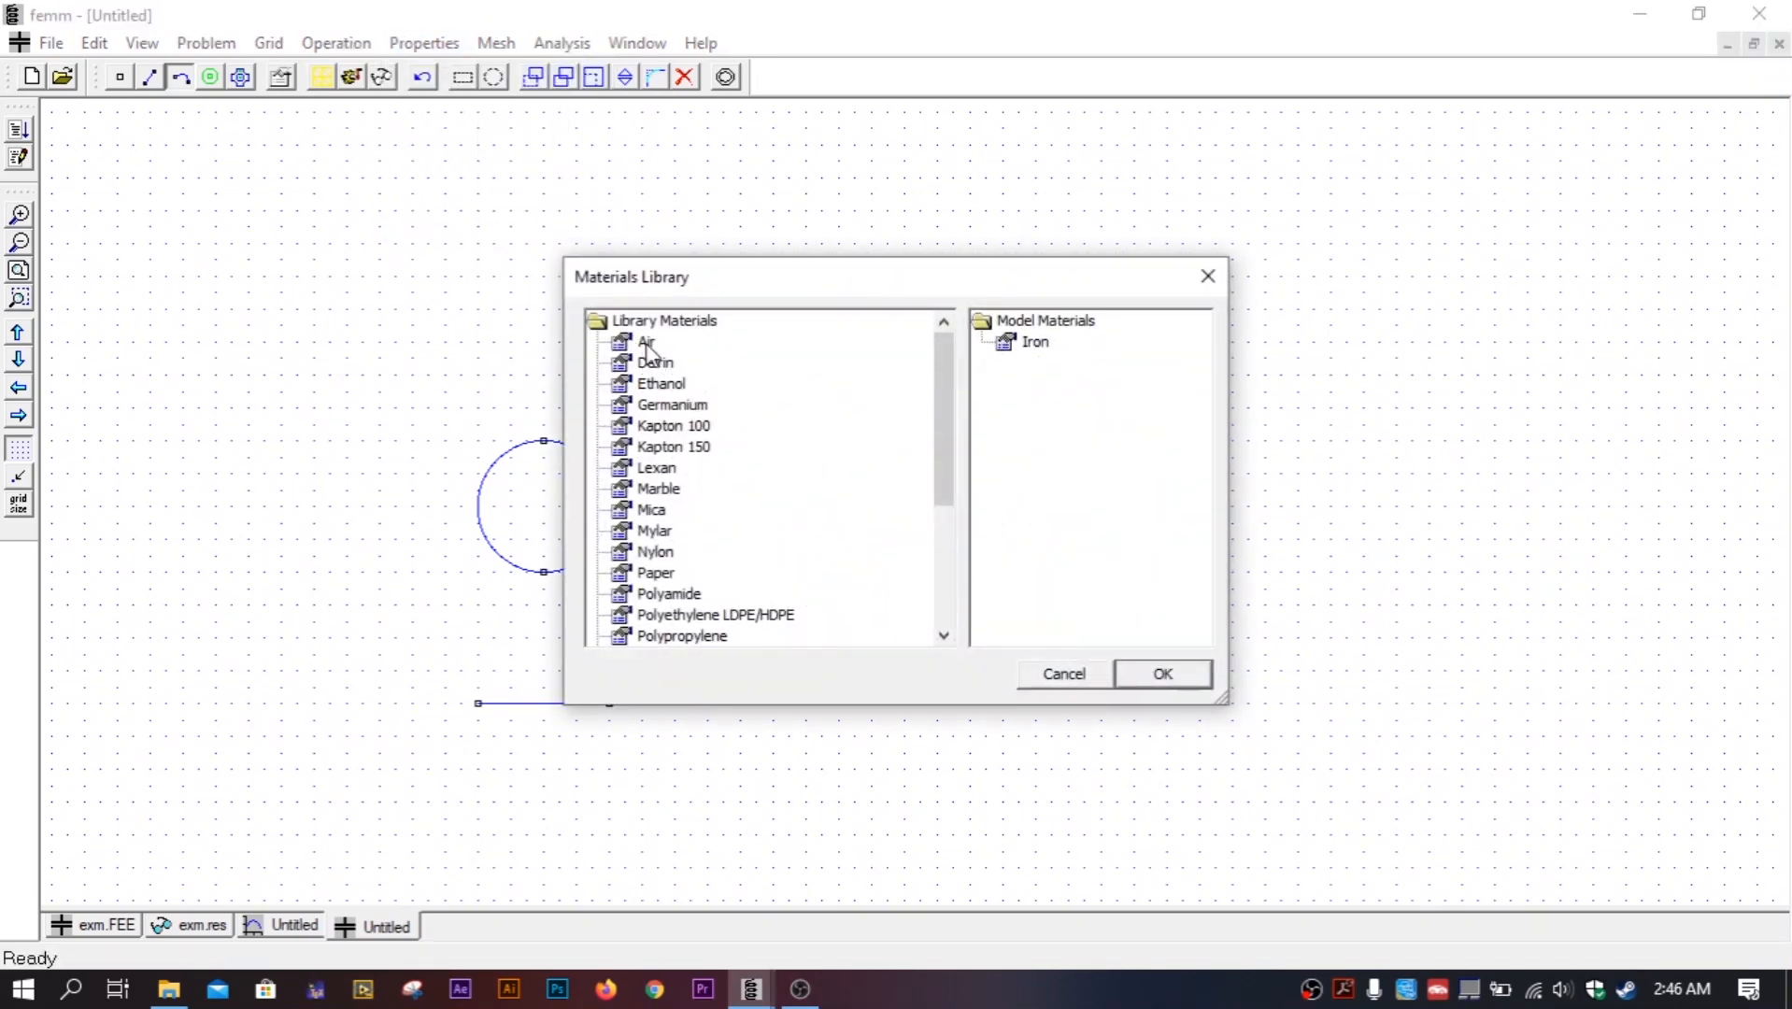
drag(647, 342, 1110, 455)
click(1159, 675)
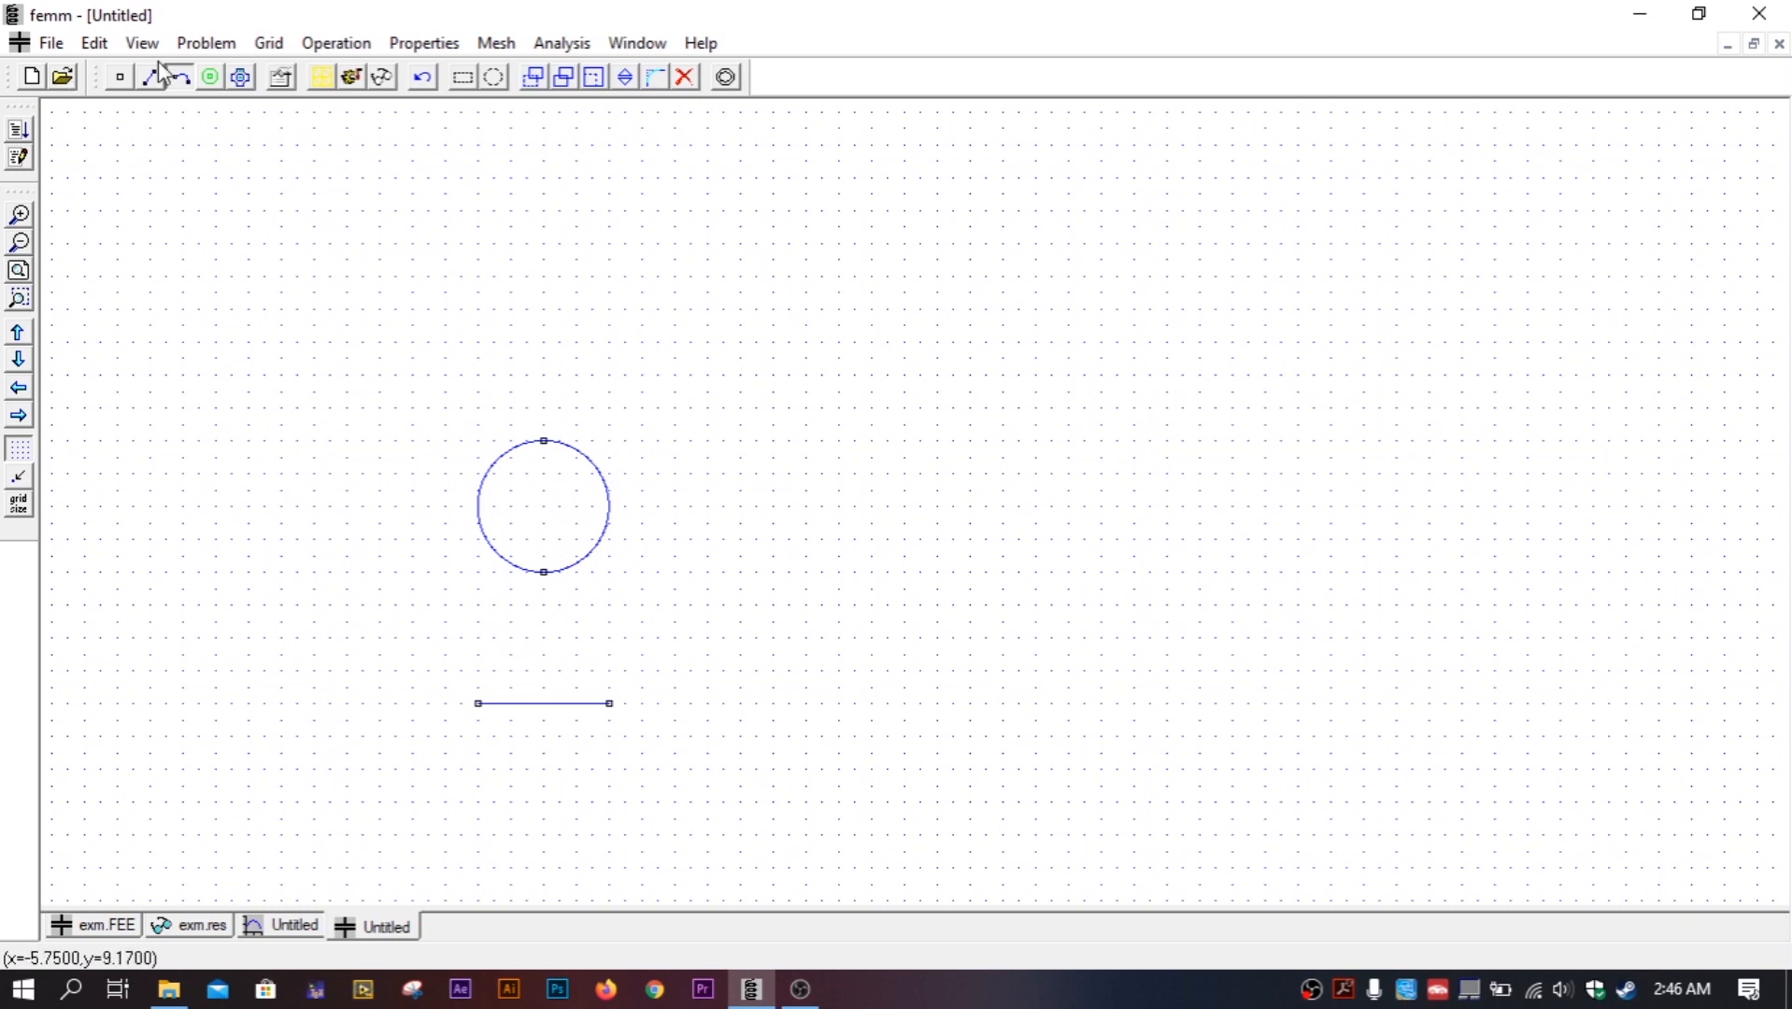
Place a block label at the circle's centre and assign it the Iron block type.
click(209, 79)
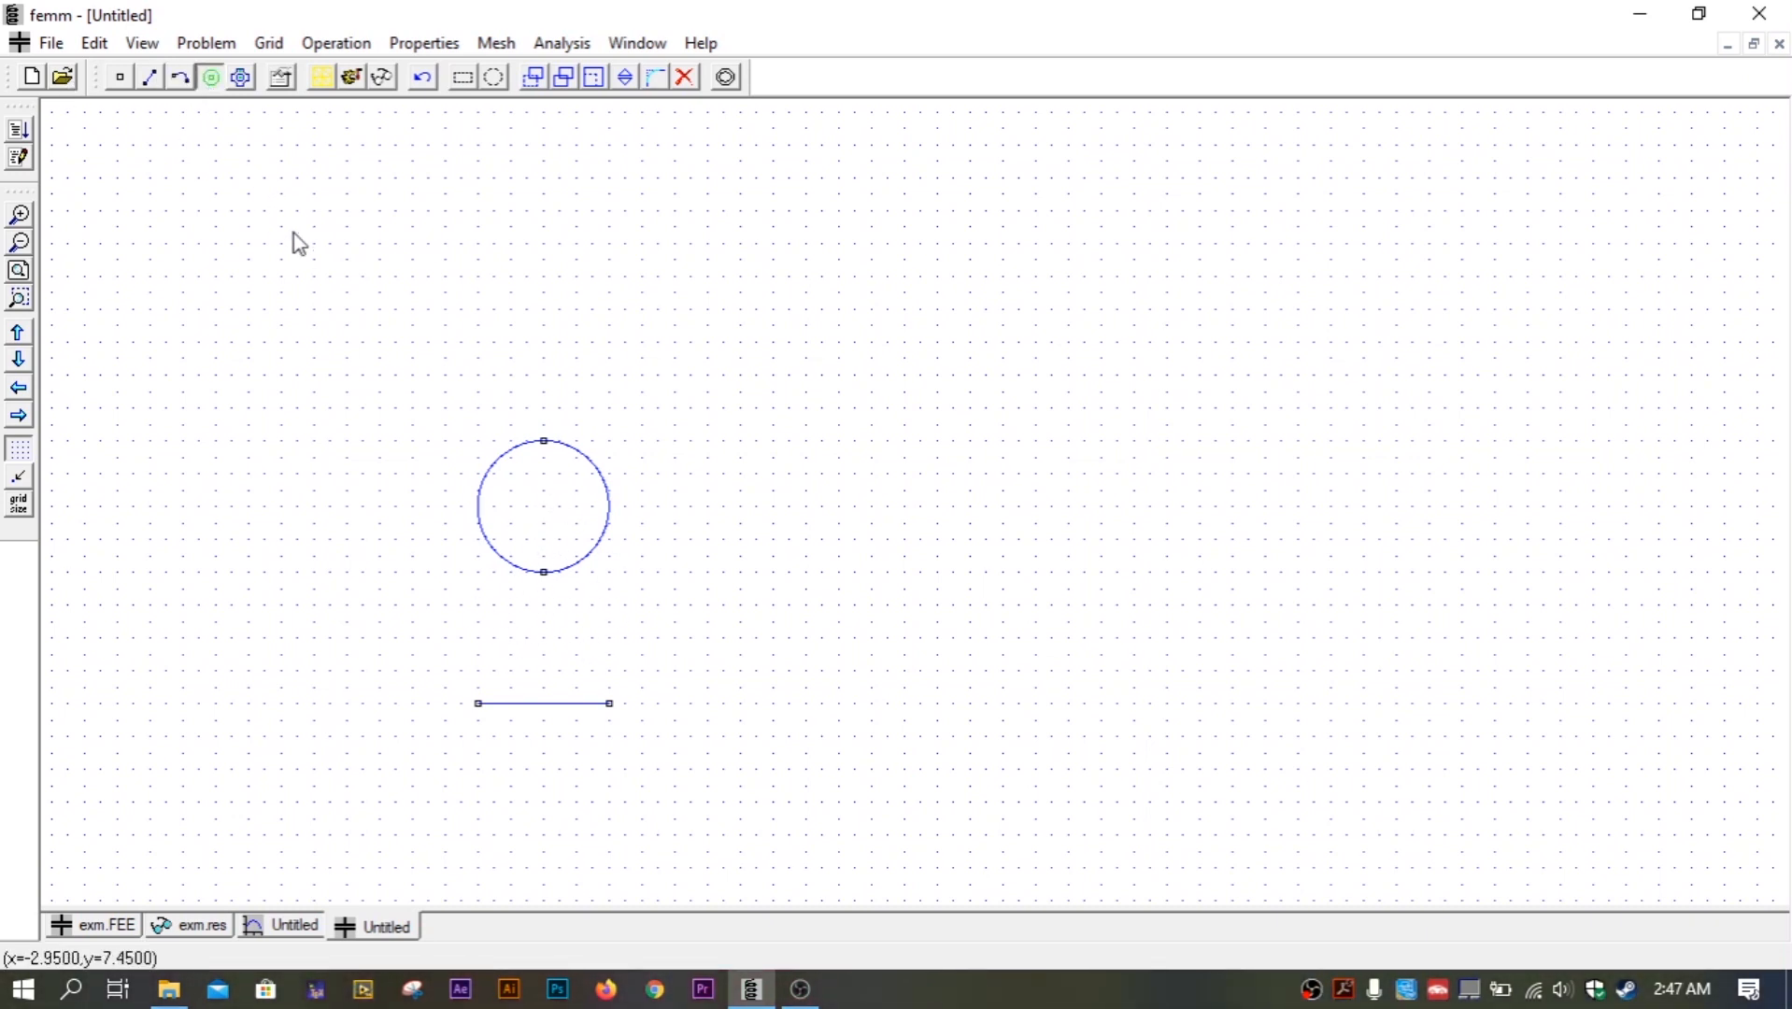
click(545, 507)
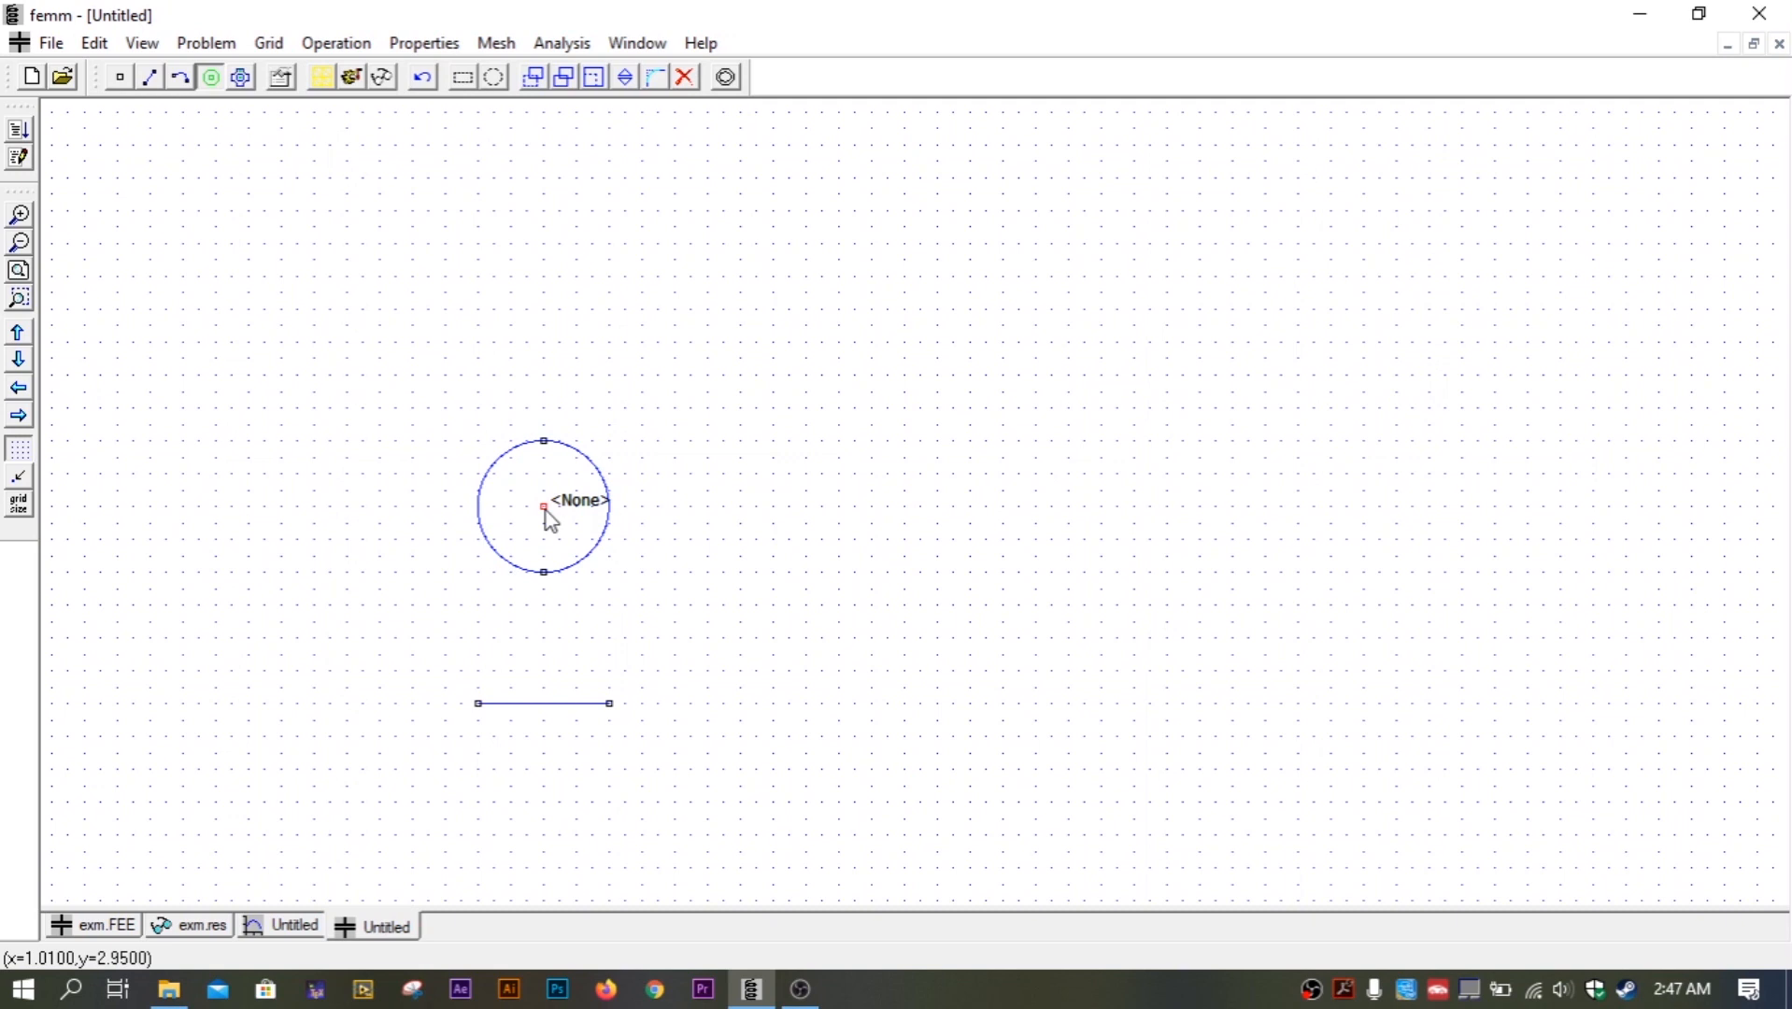
key(space)
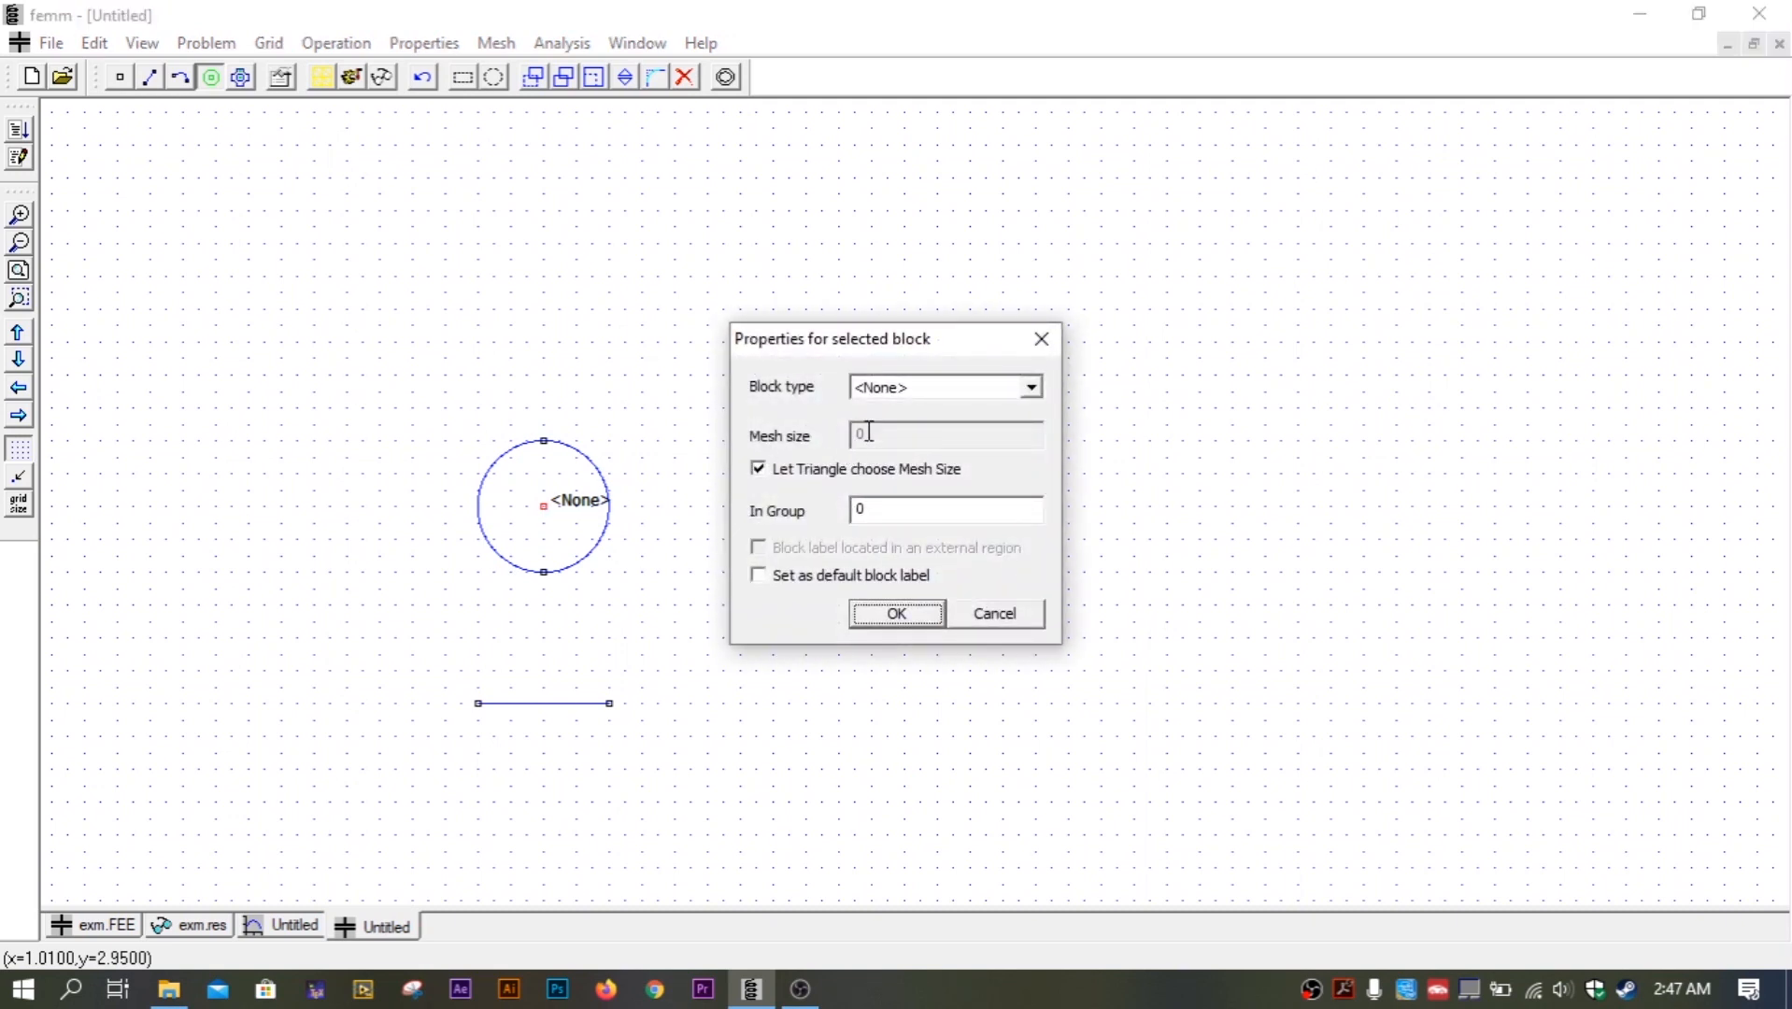
click(921, 388)
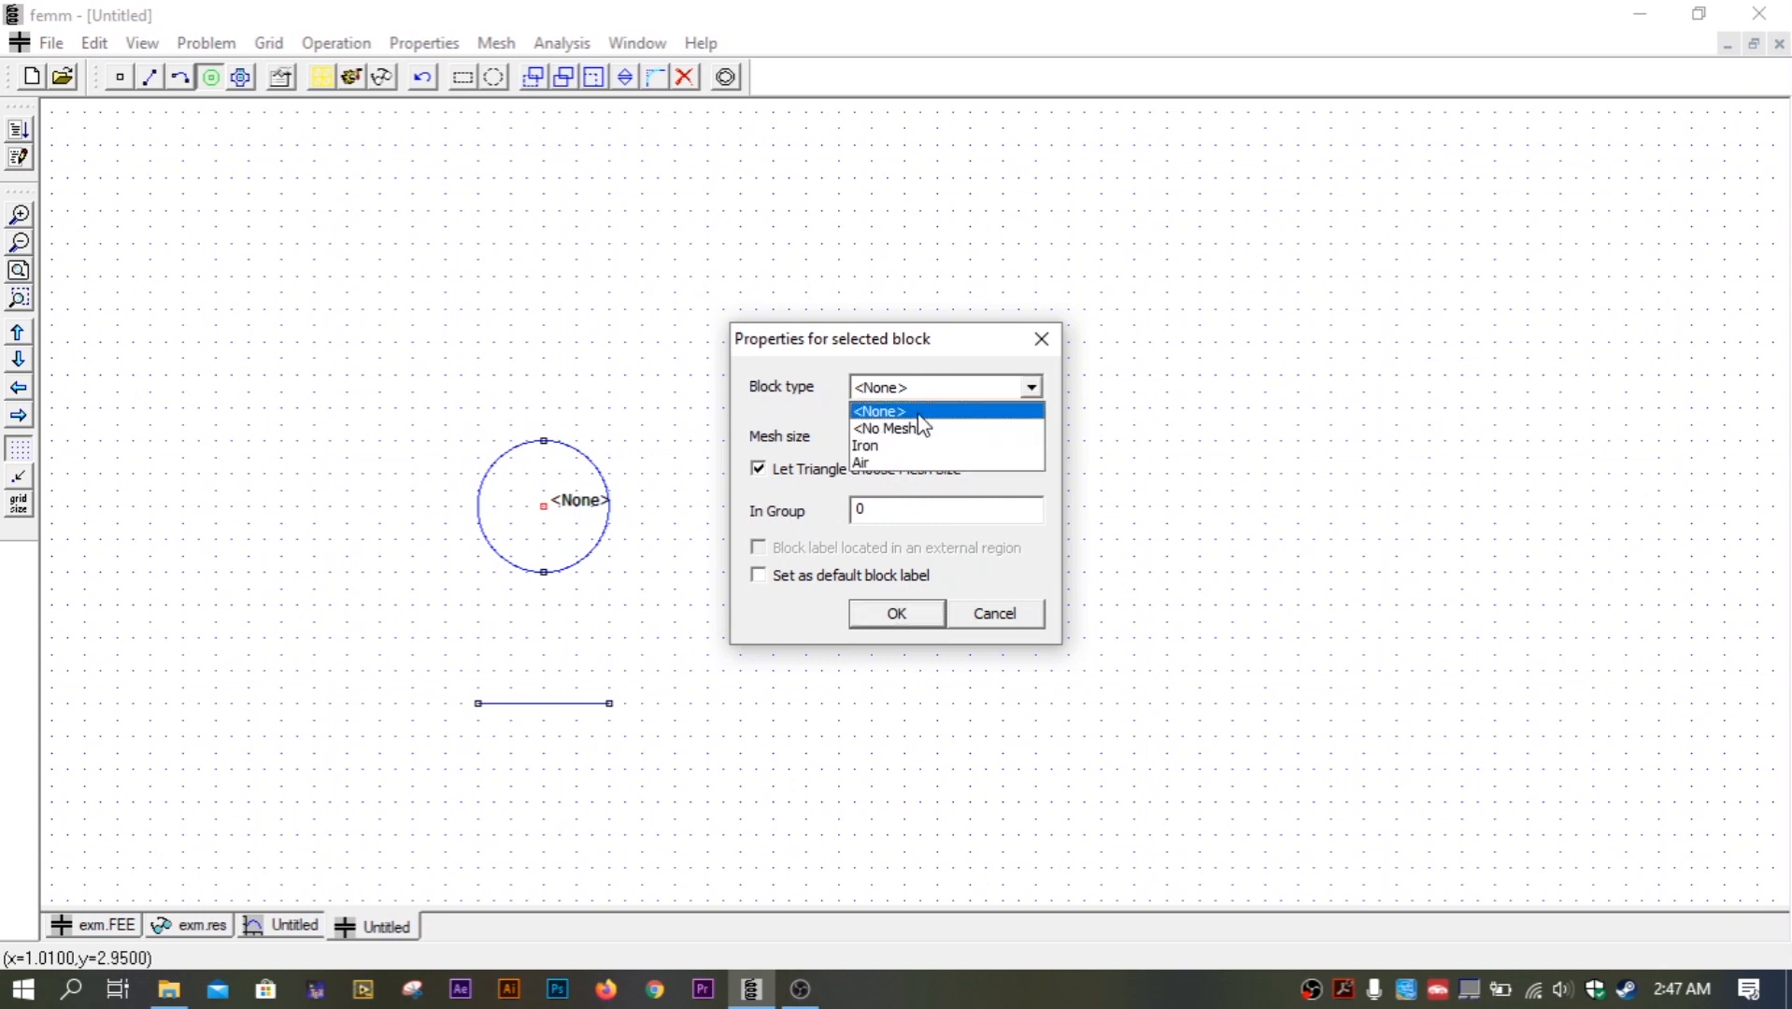
click(911, 448)
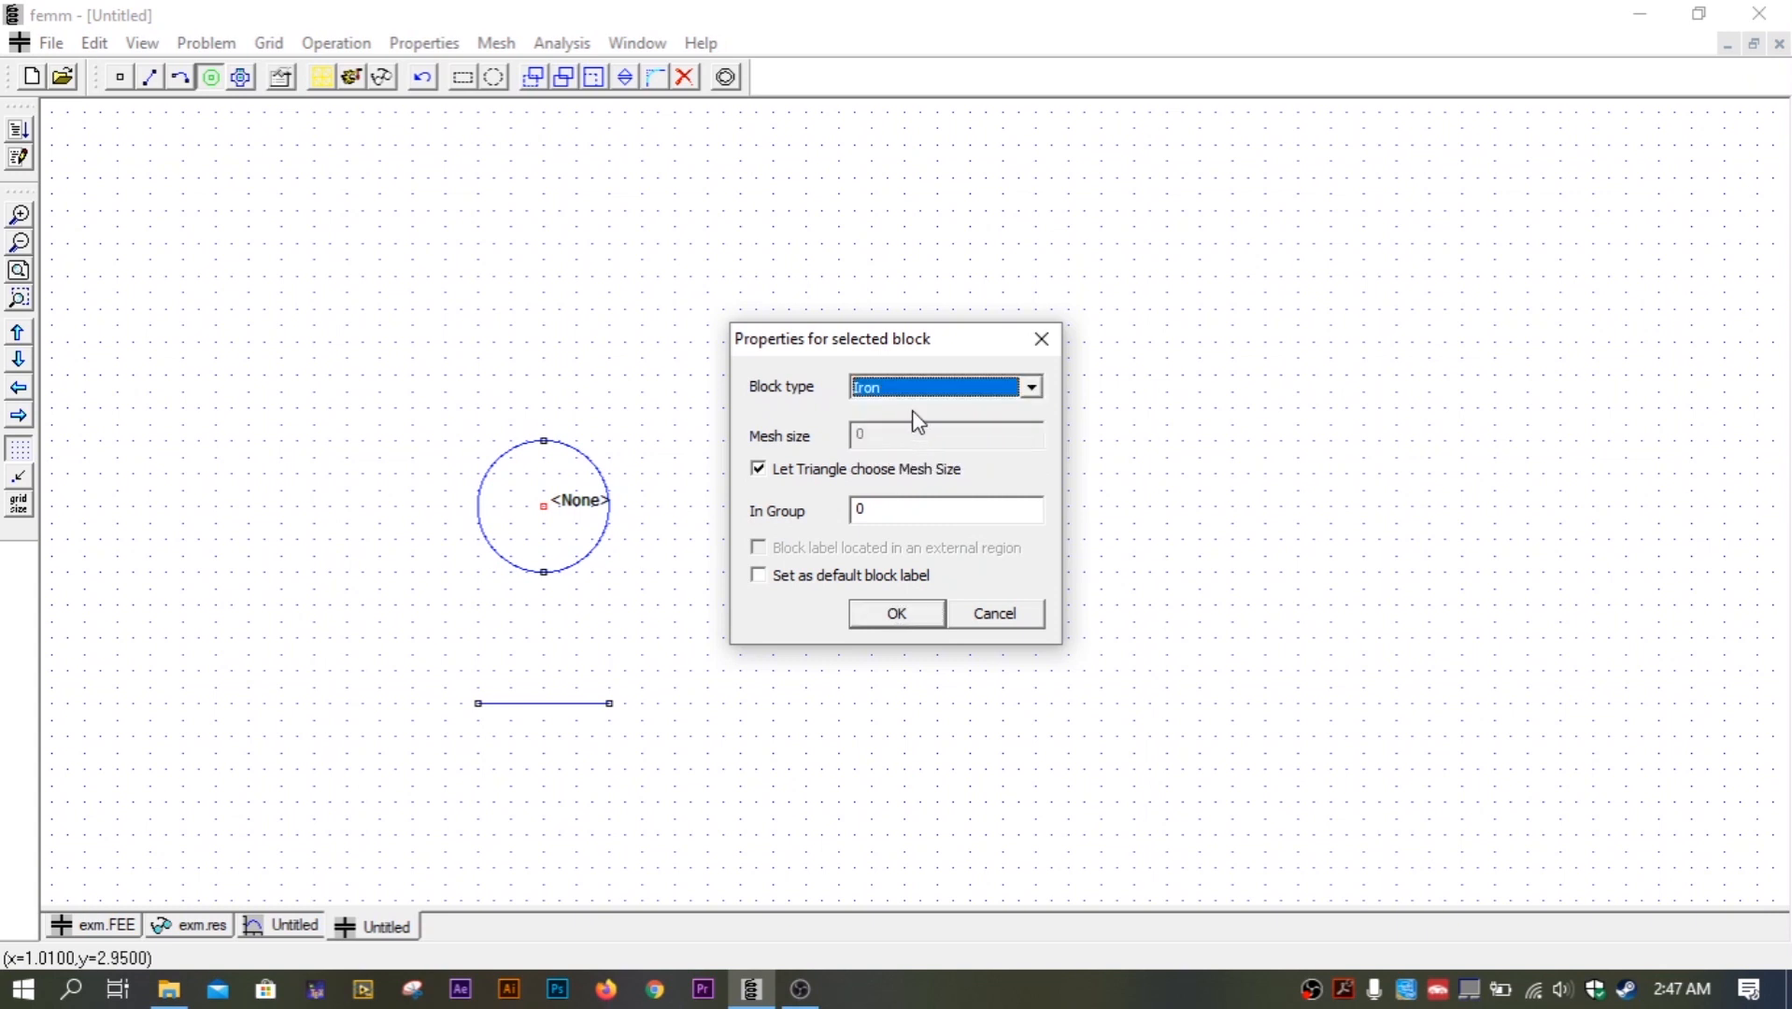
click(893, 614)
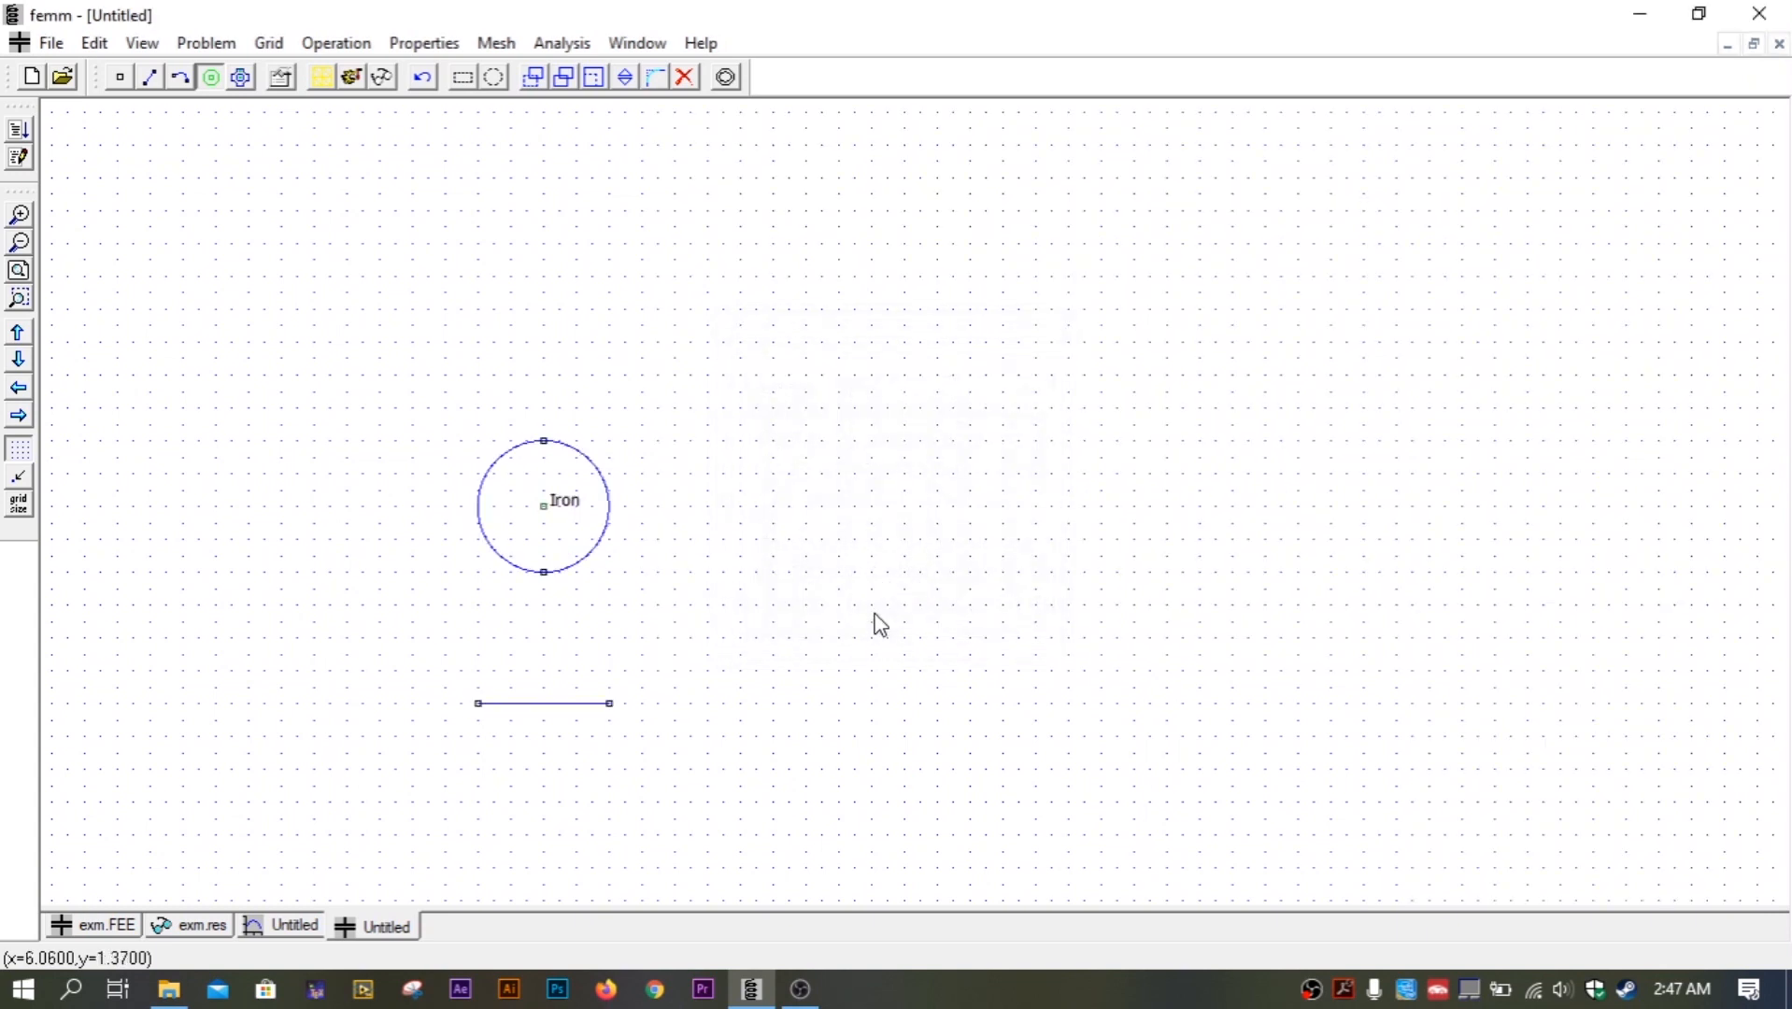
Place a block label in the open space outside the circle and assign it the Air block type.
click(750, 615)
right_click(751, 618)
key(space)
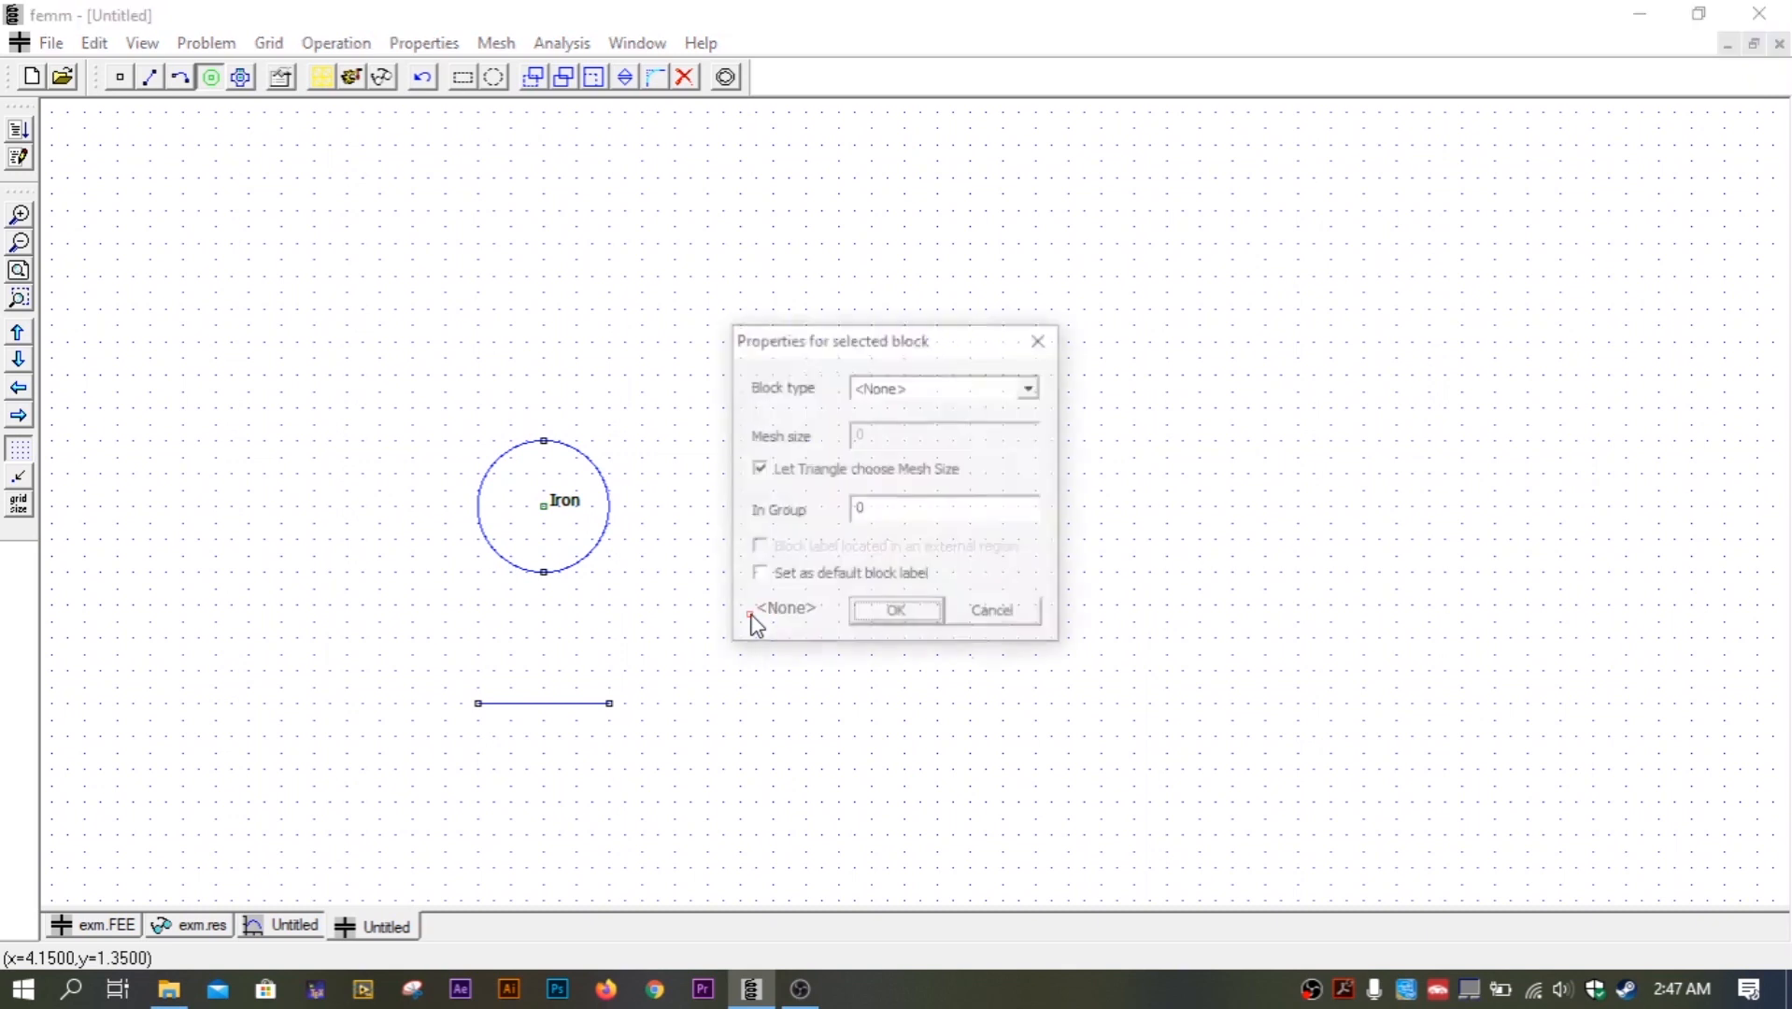
click(867, 391)
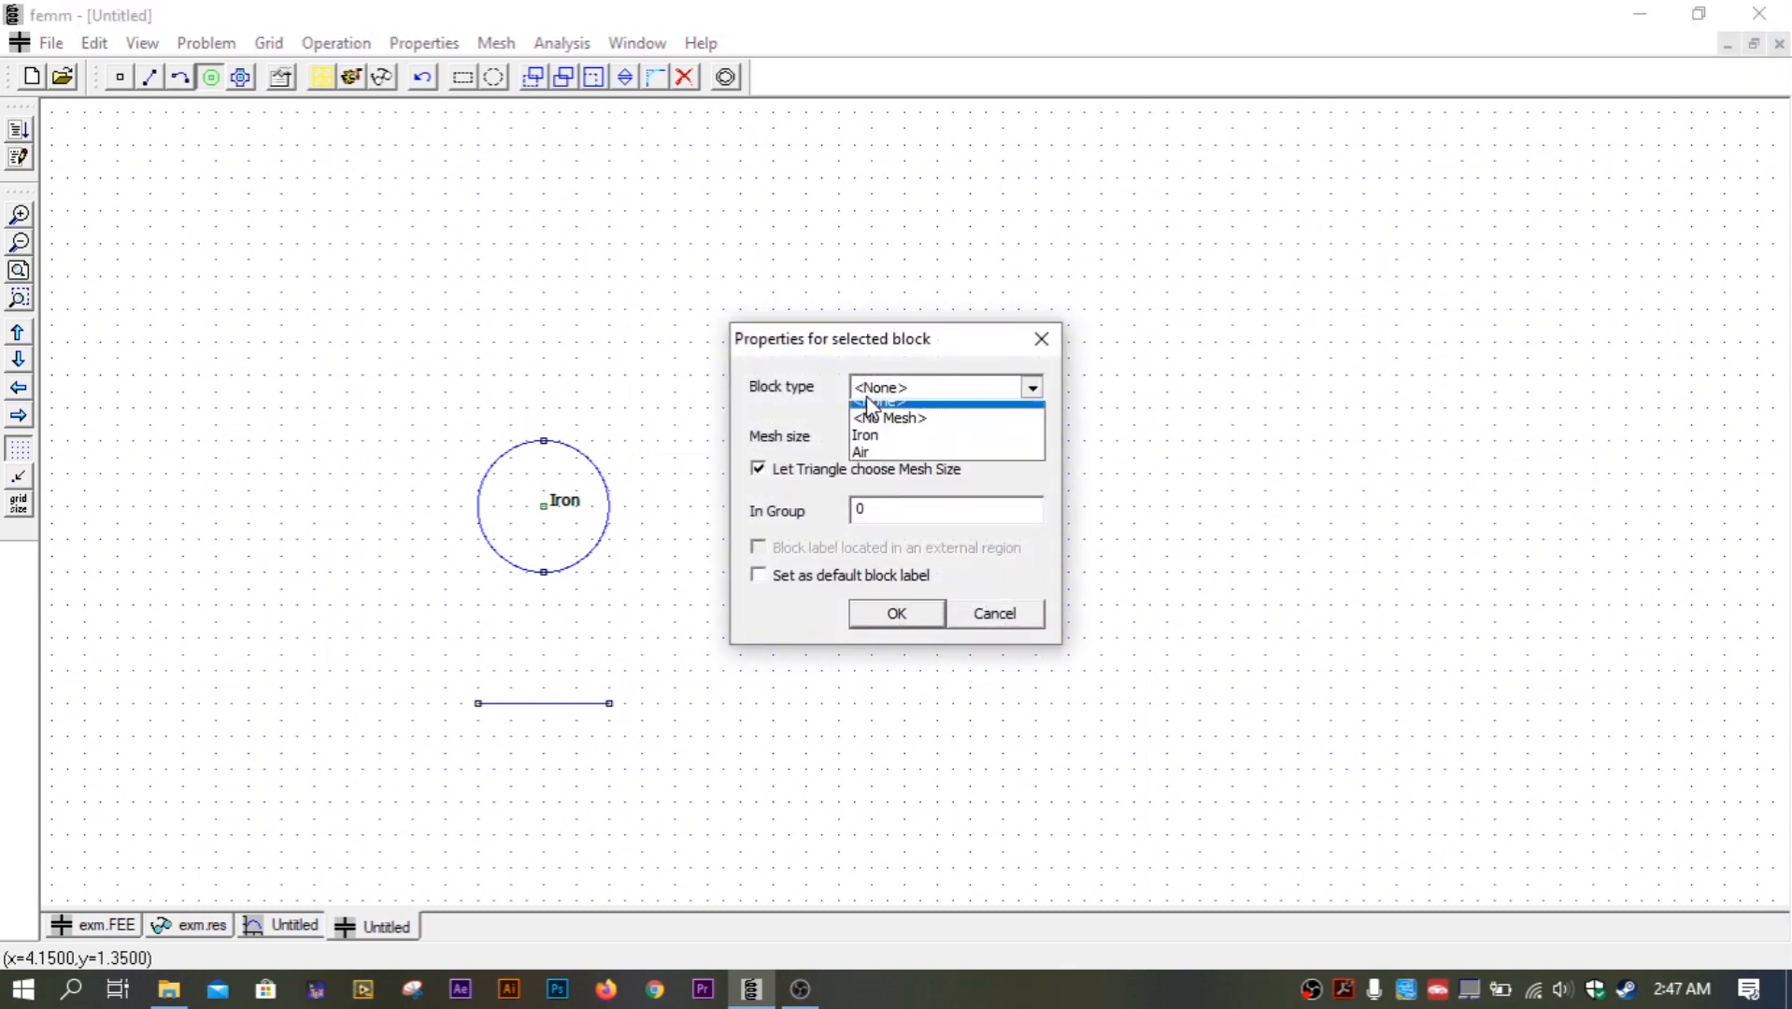
click(868, 464)
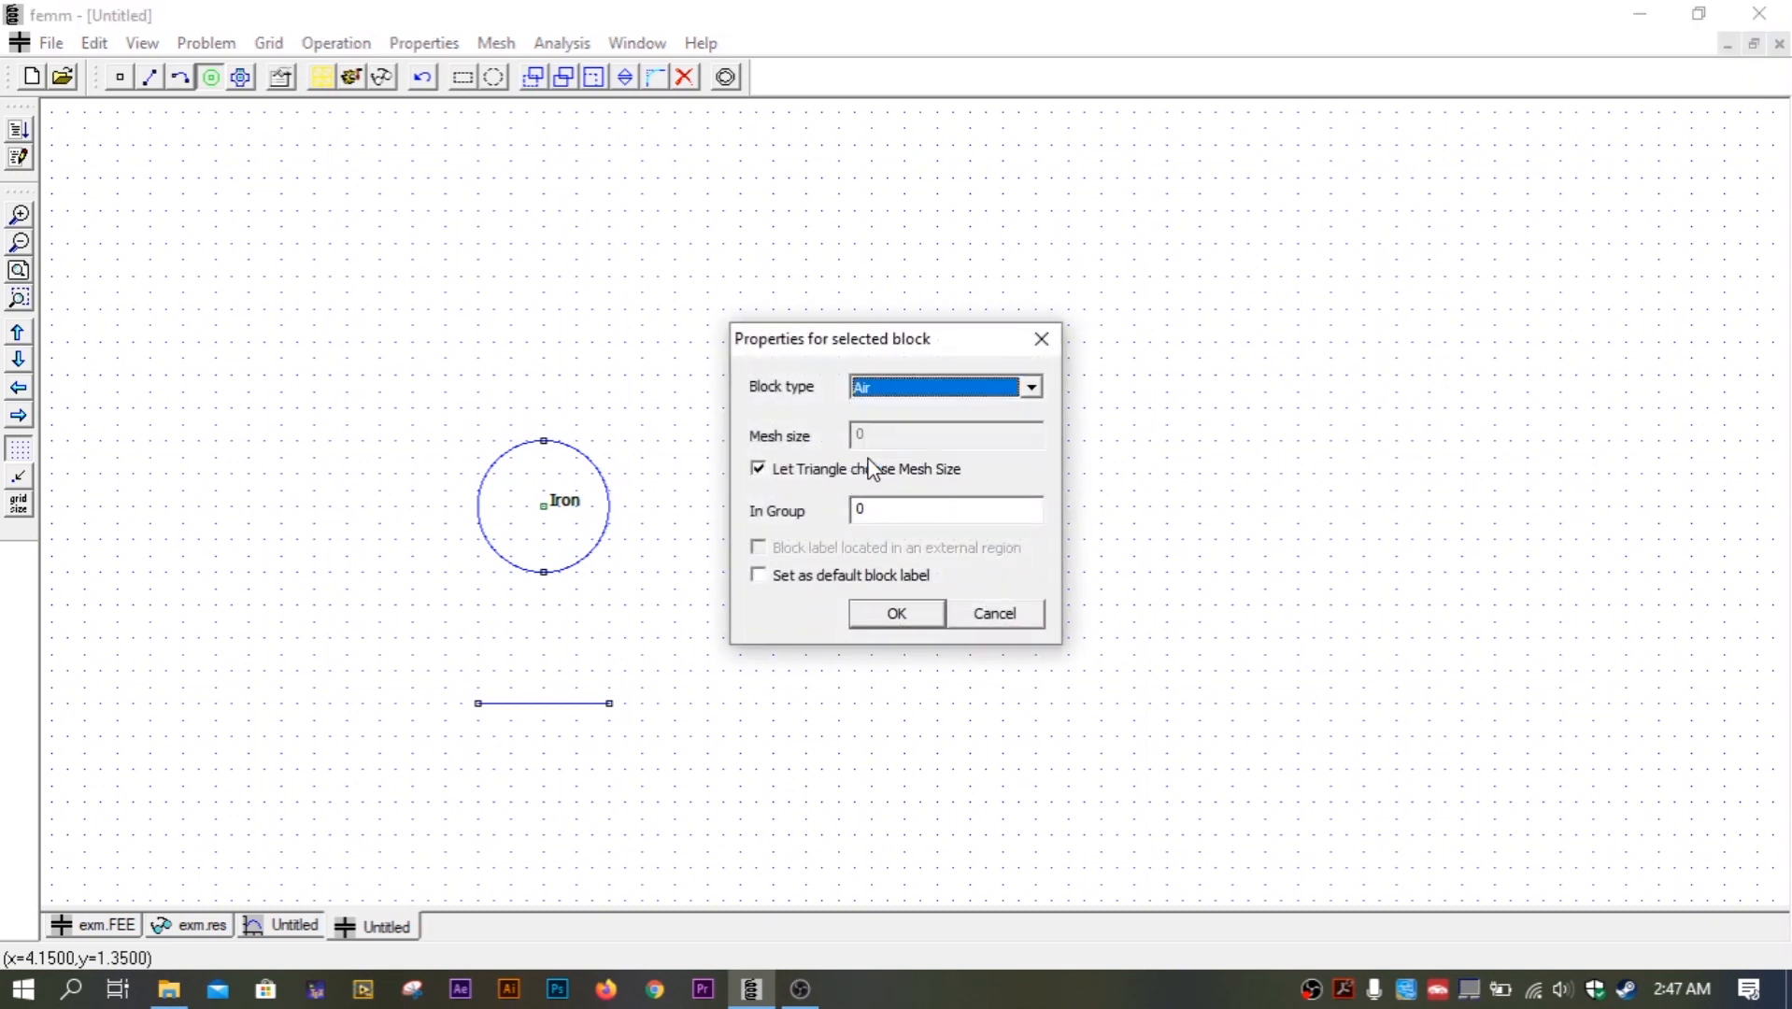
click(878, 614)
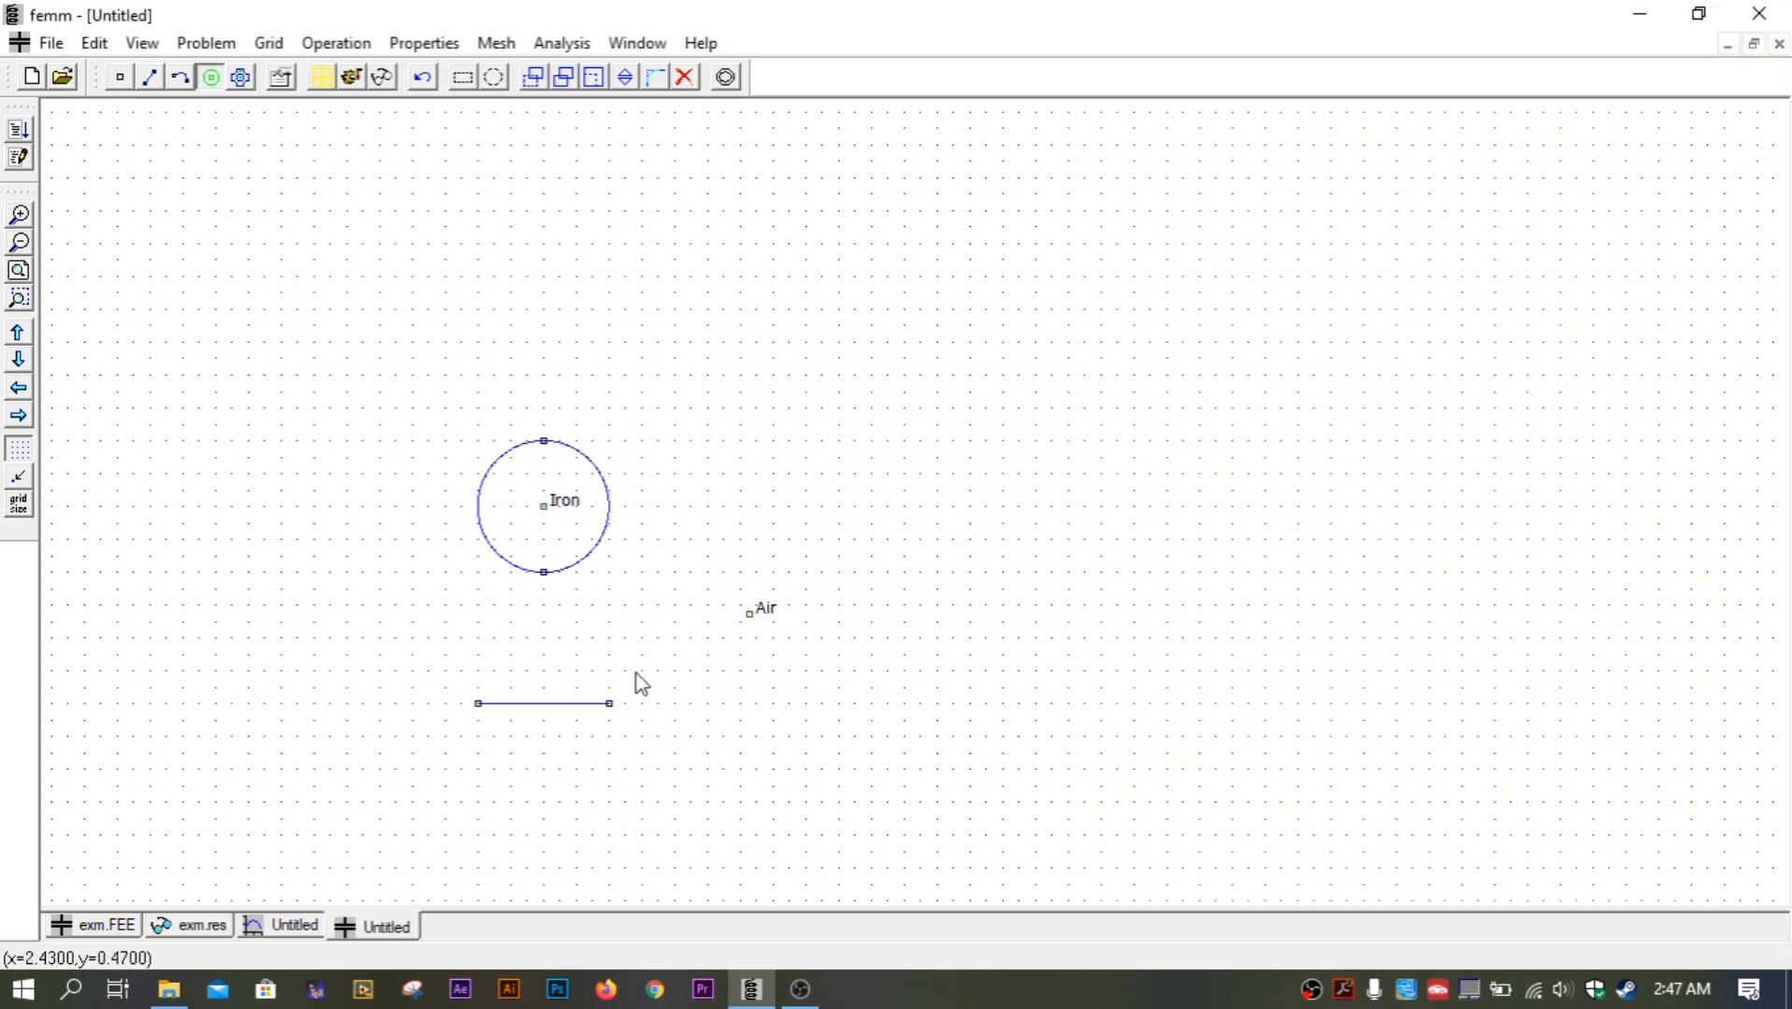
right_click(539, 707)
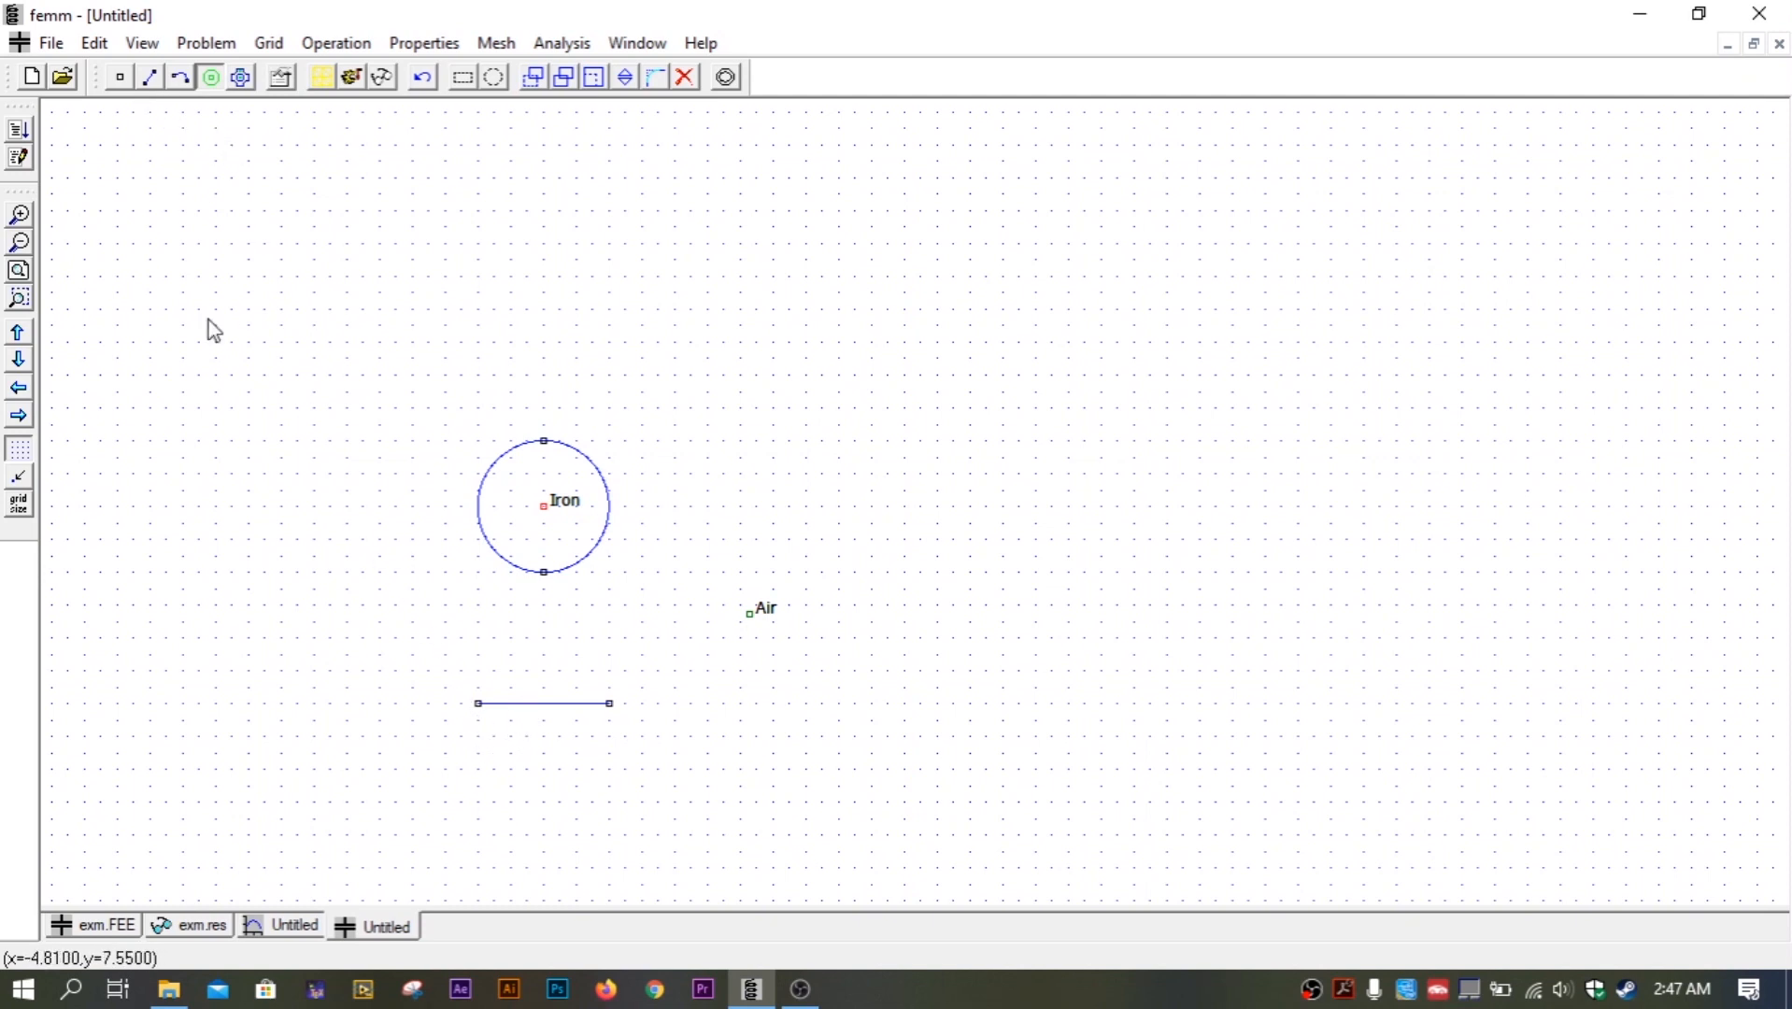
click(480, 706)
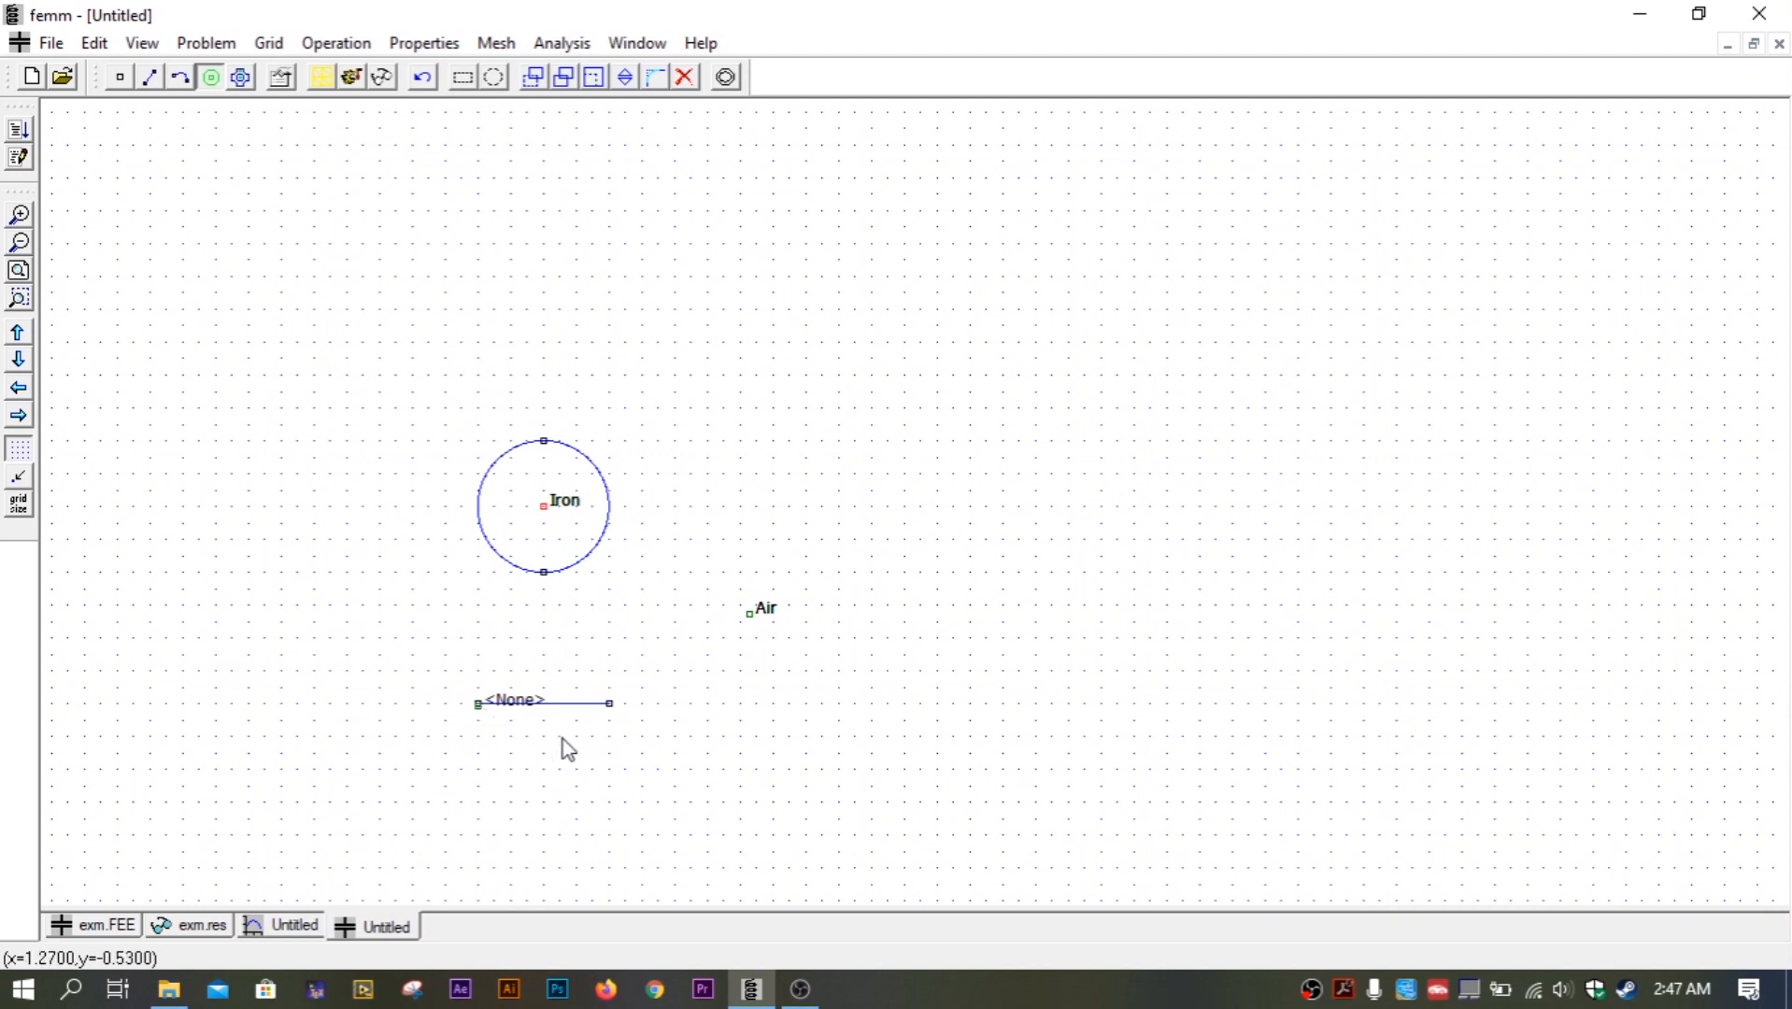
key(ctrl+z)
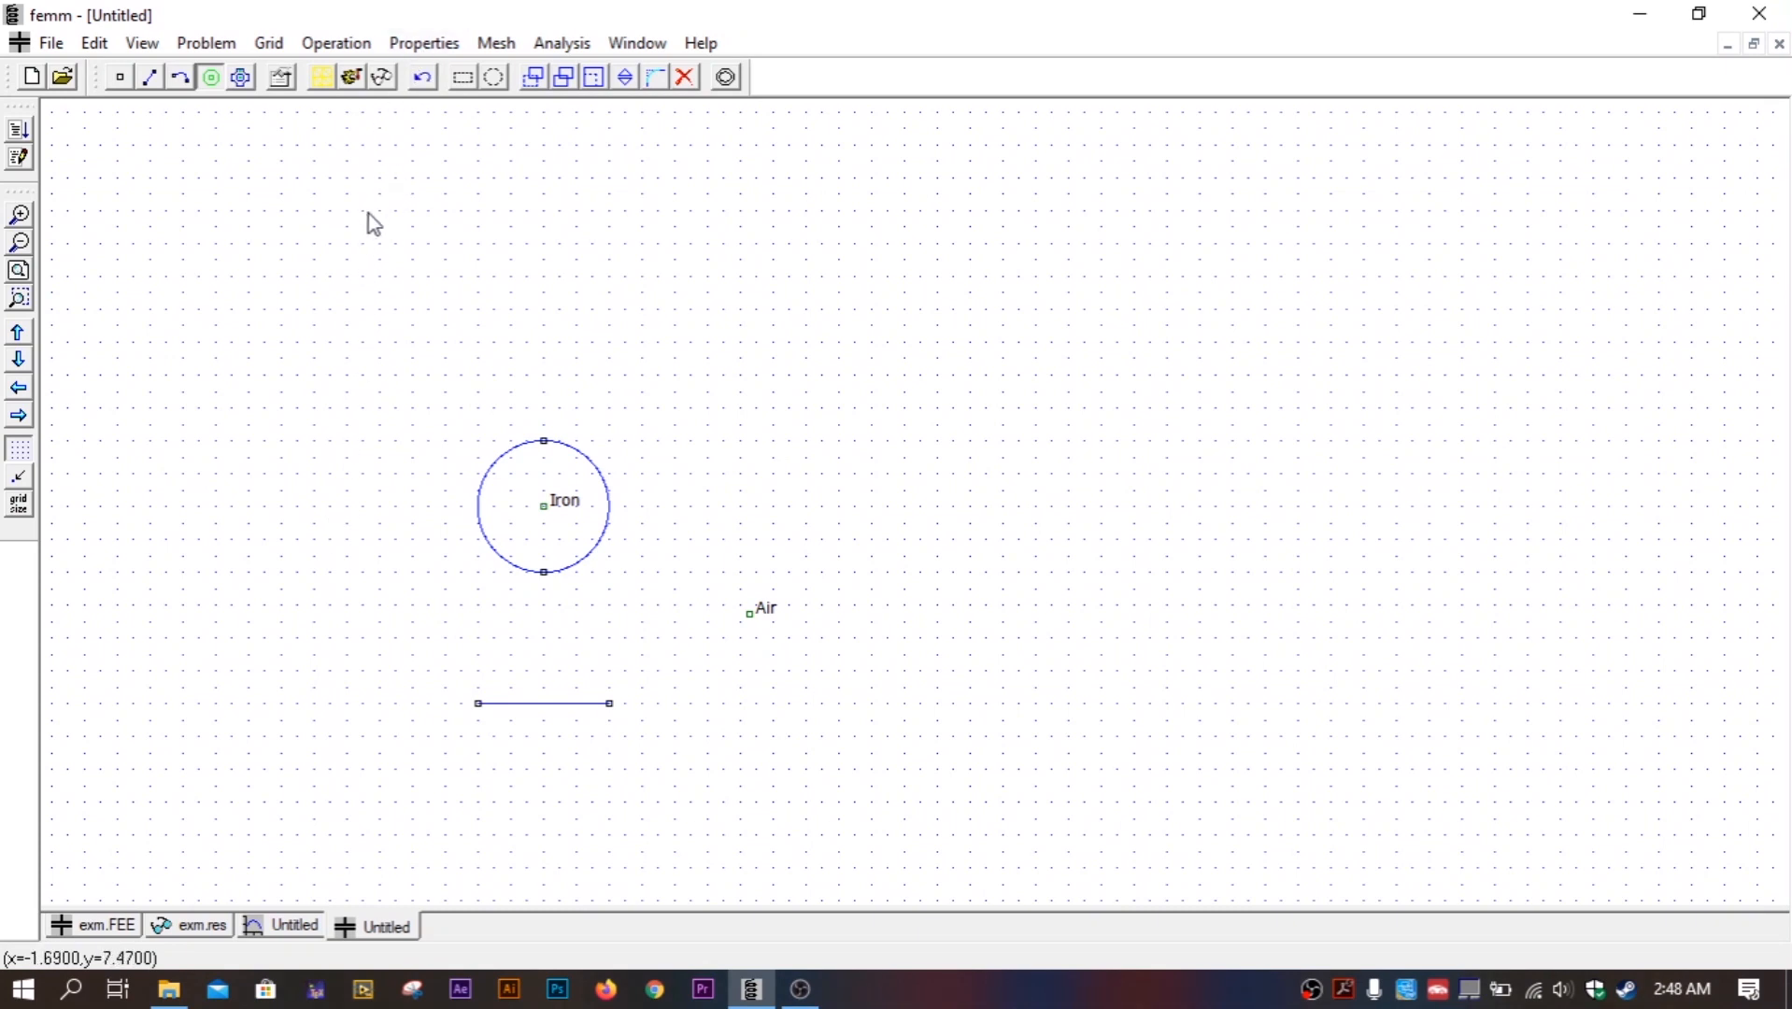
Define a new boundary property named High with a fixed voltage of 11000.
click(433, 51)
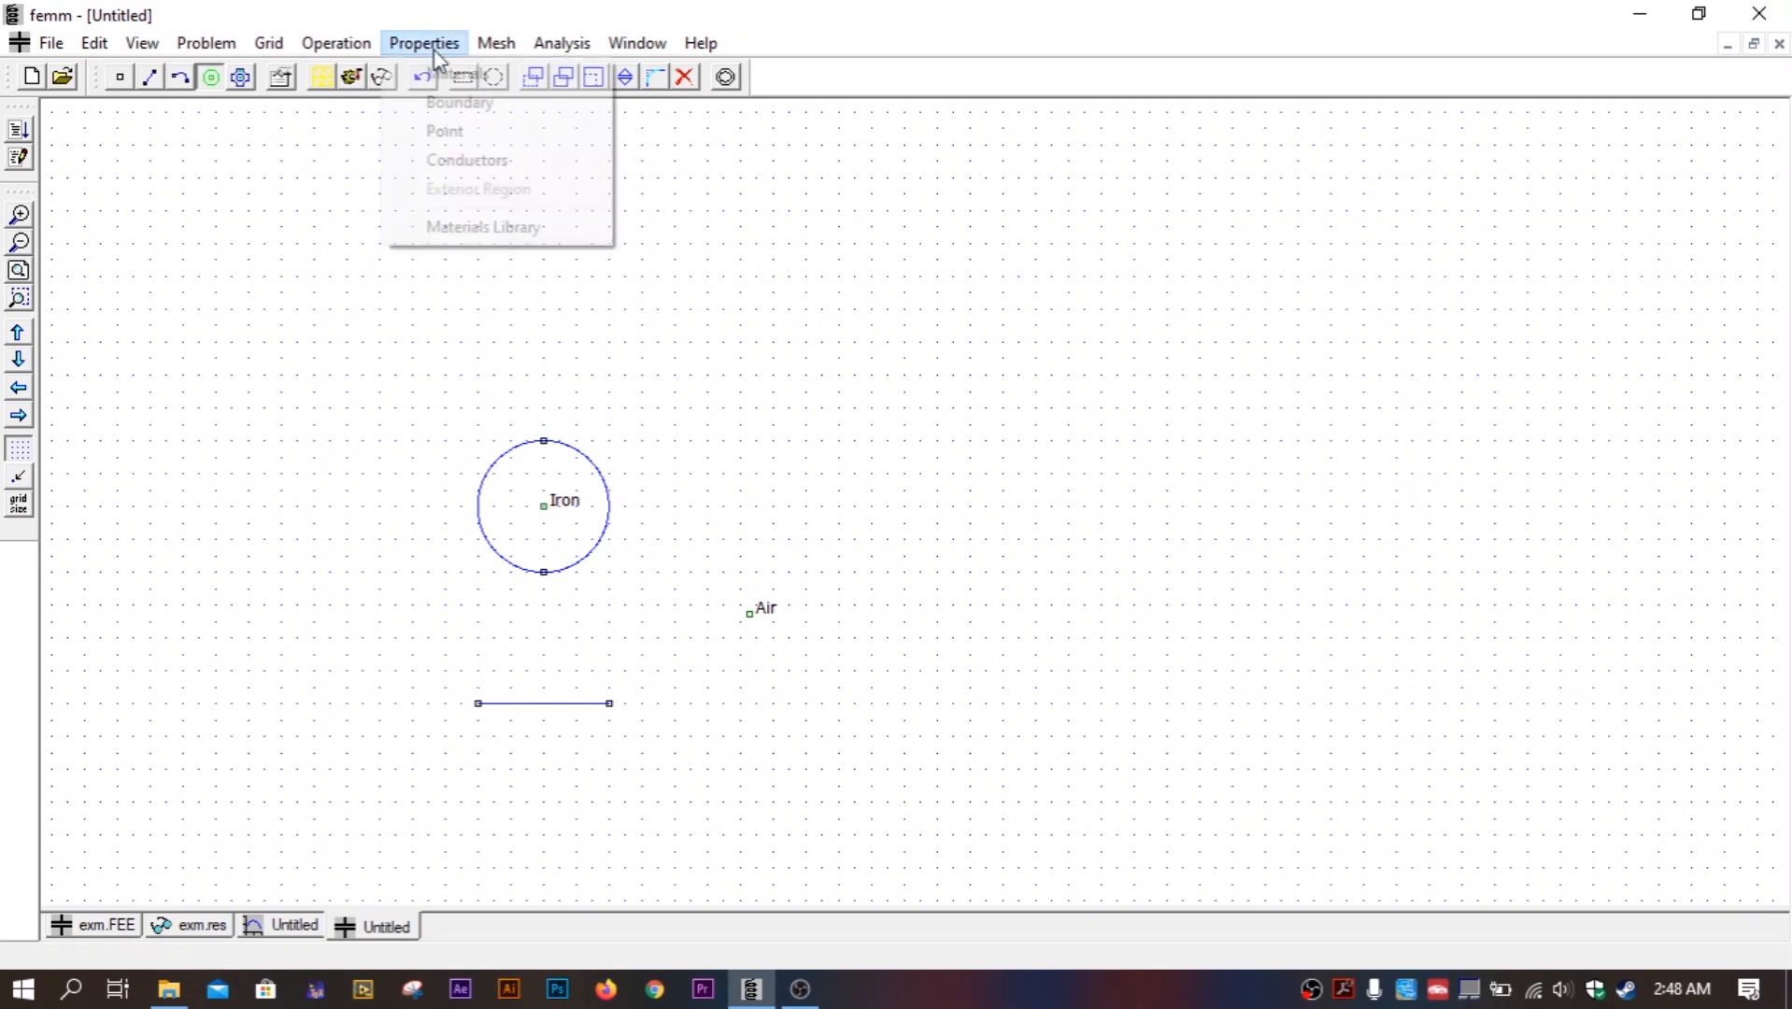
click(450, 111)
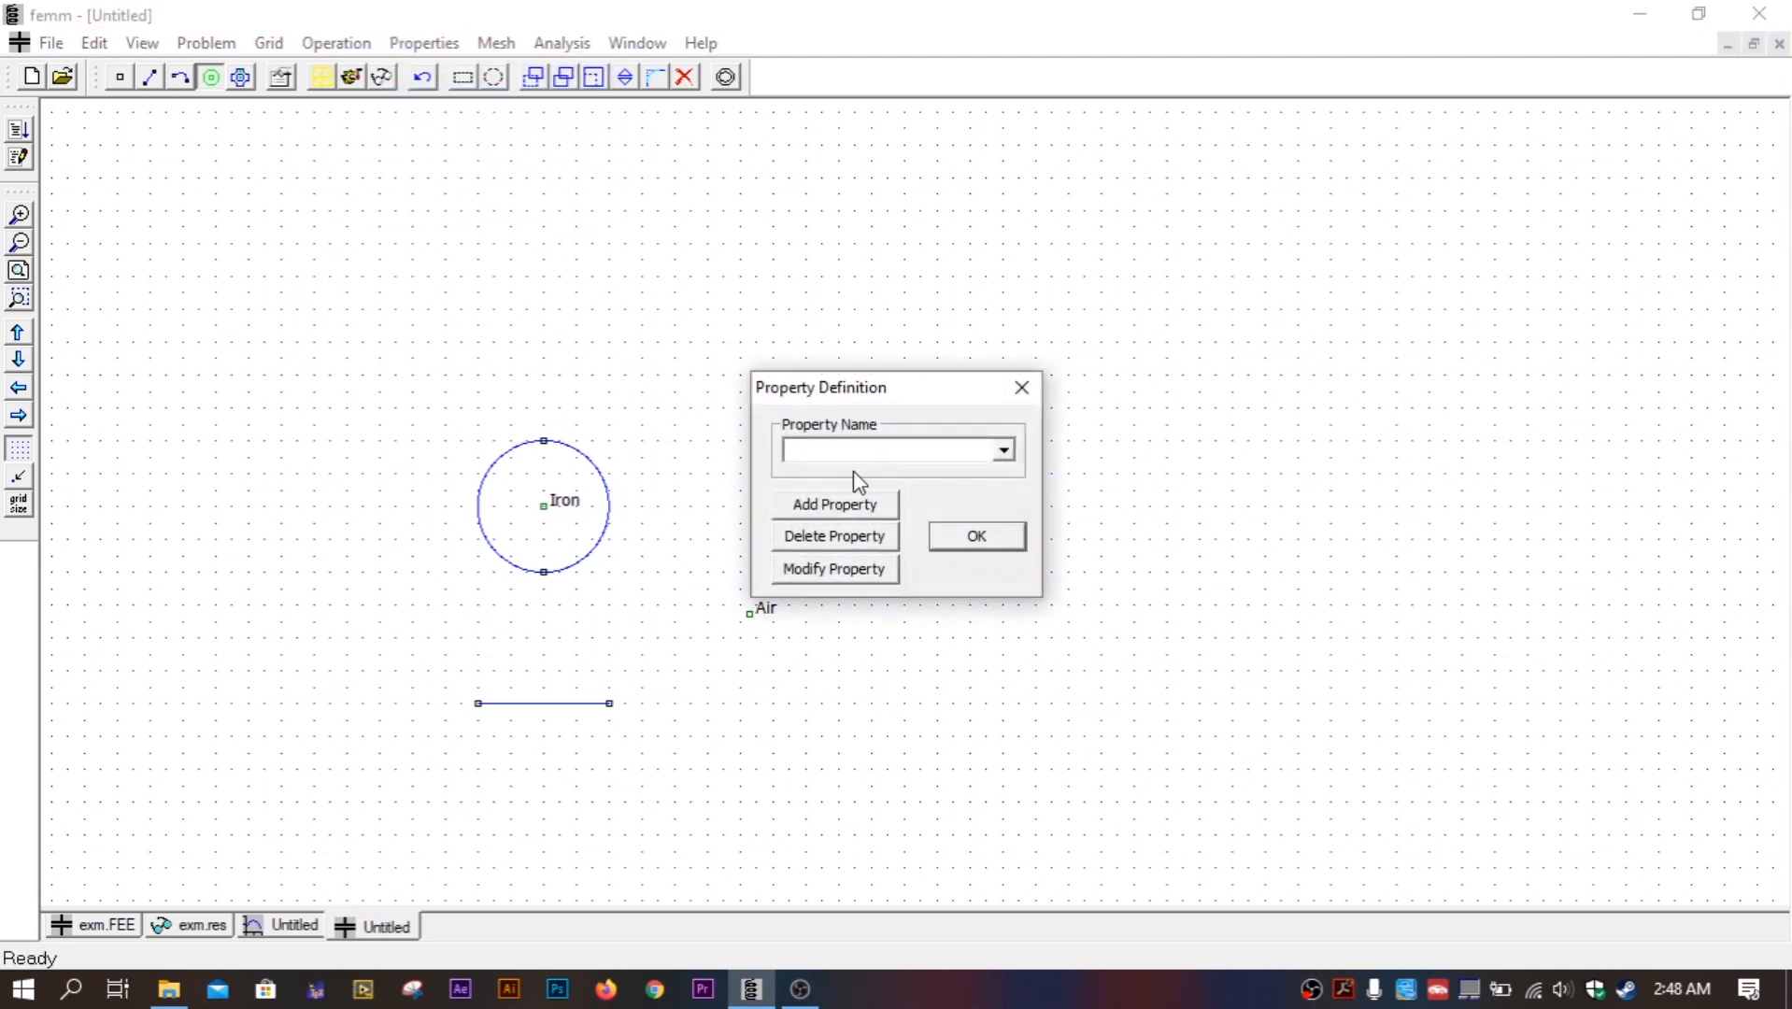
click(855, 509)
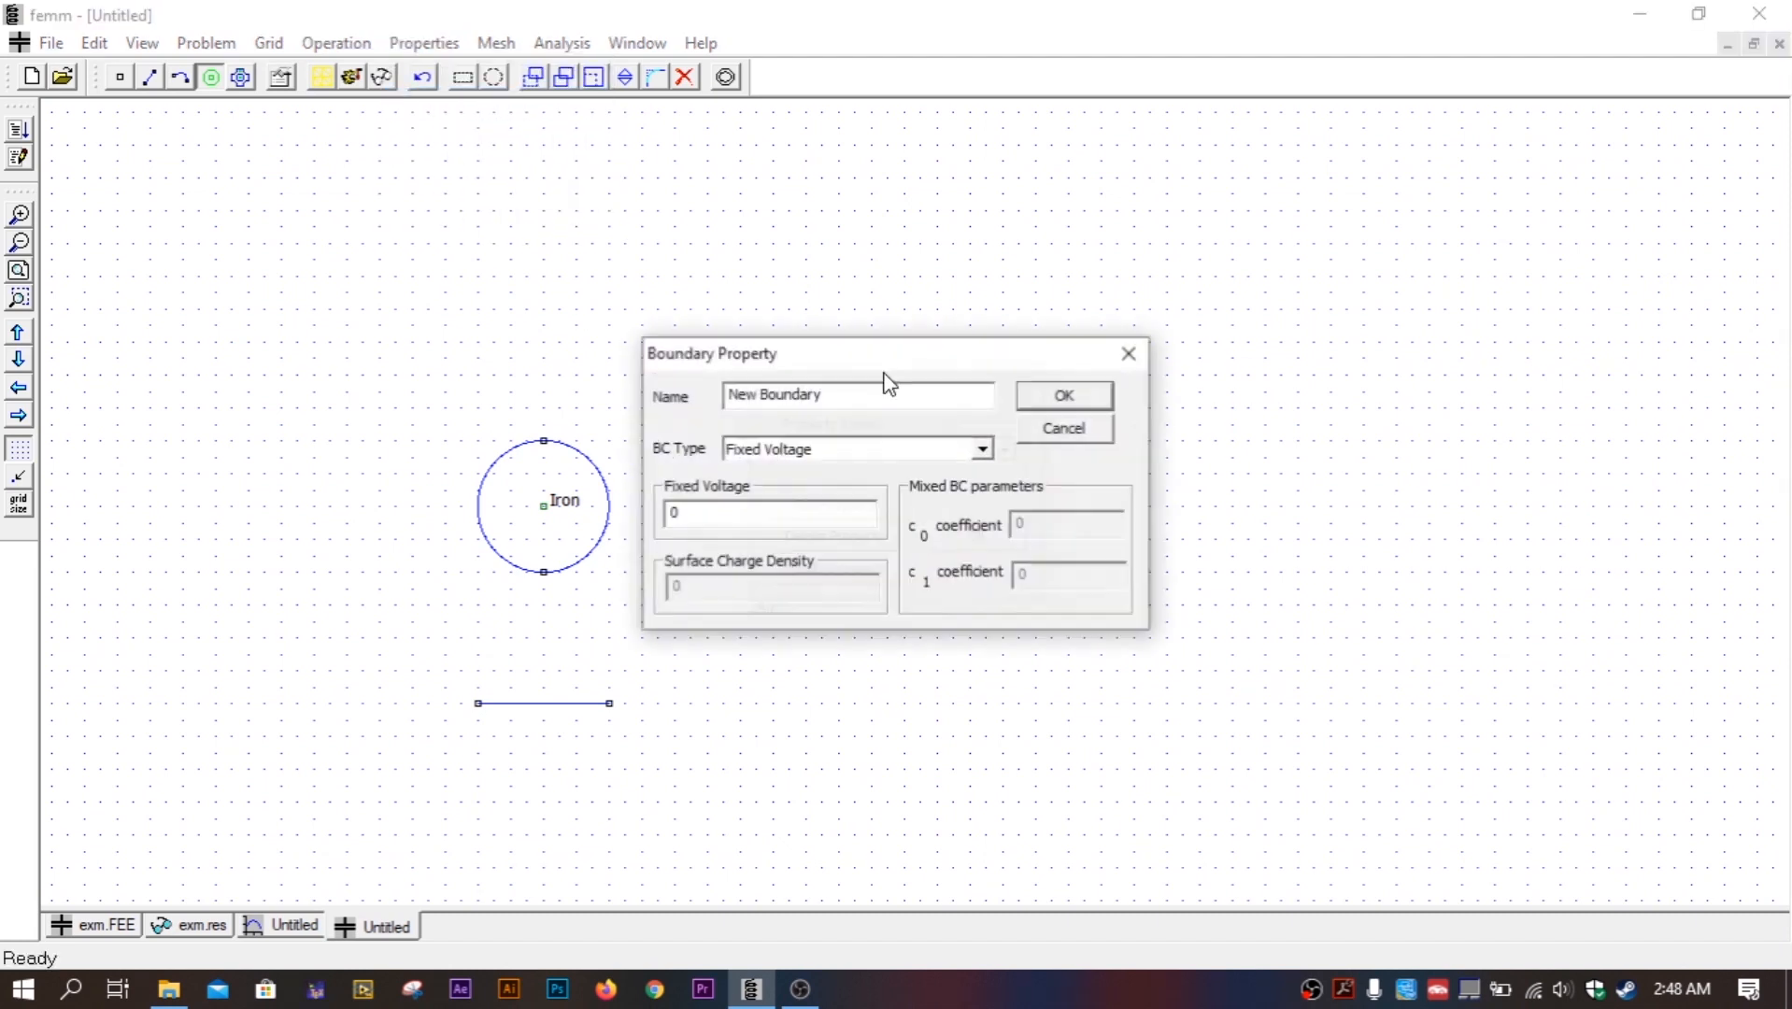
drag(848, 397, 628, 393)
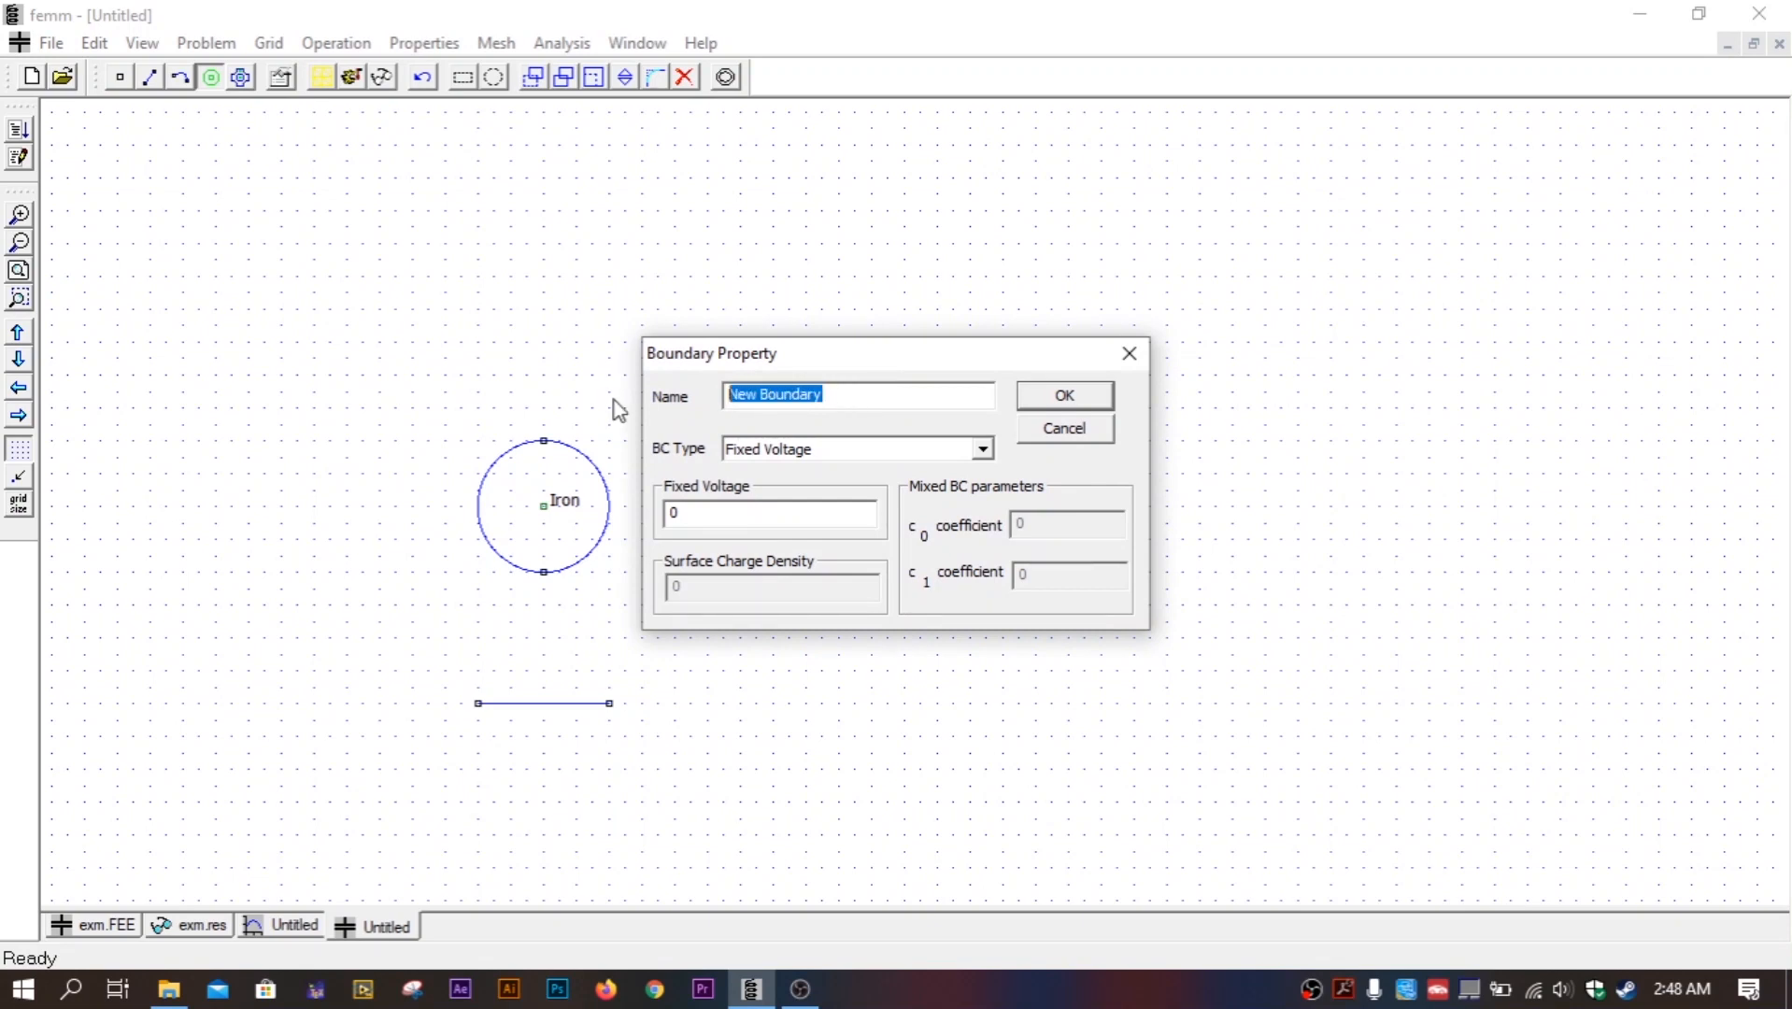
text(H)
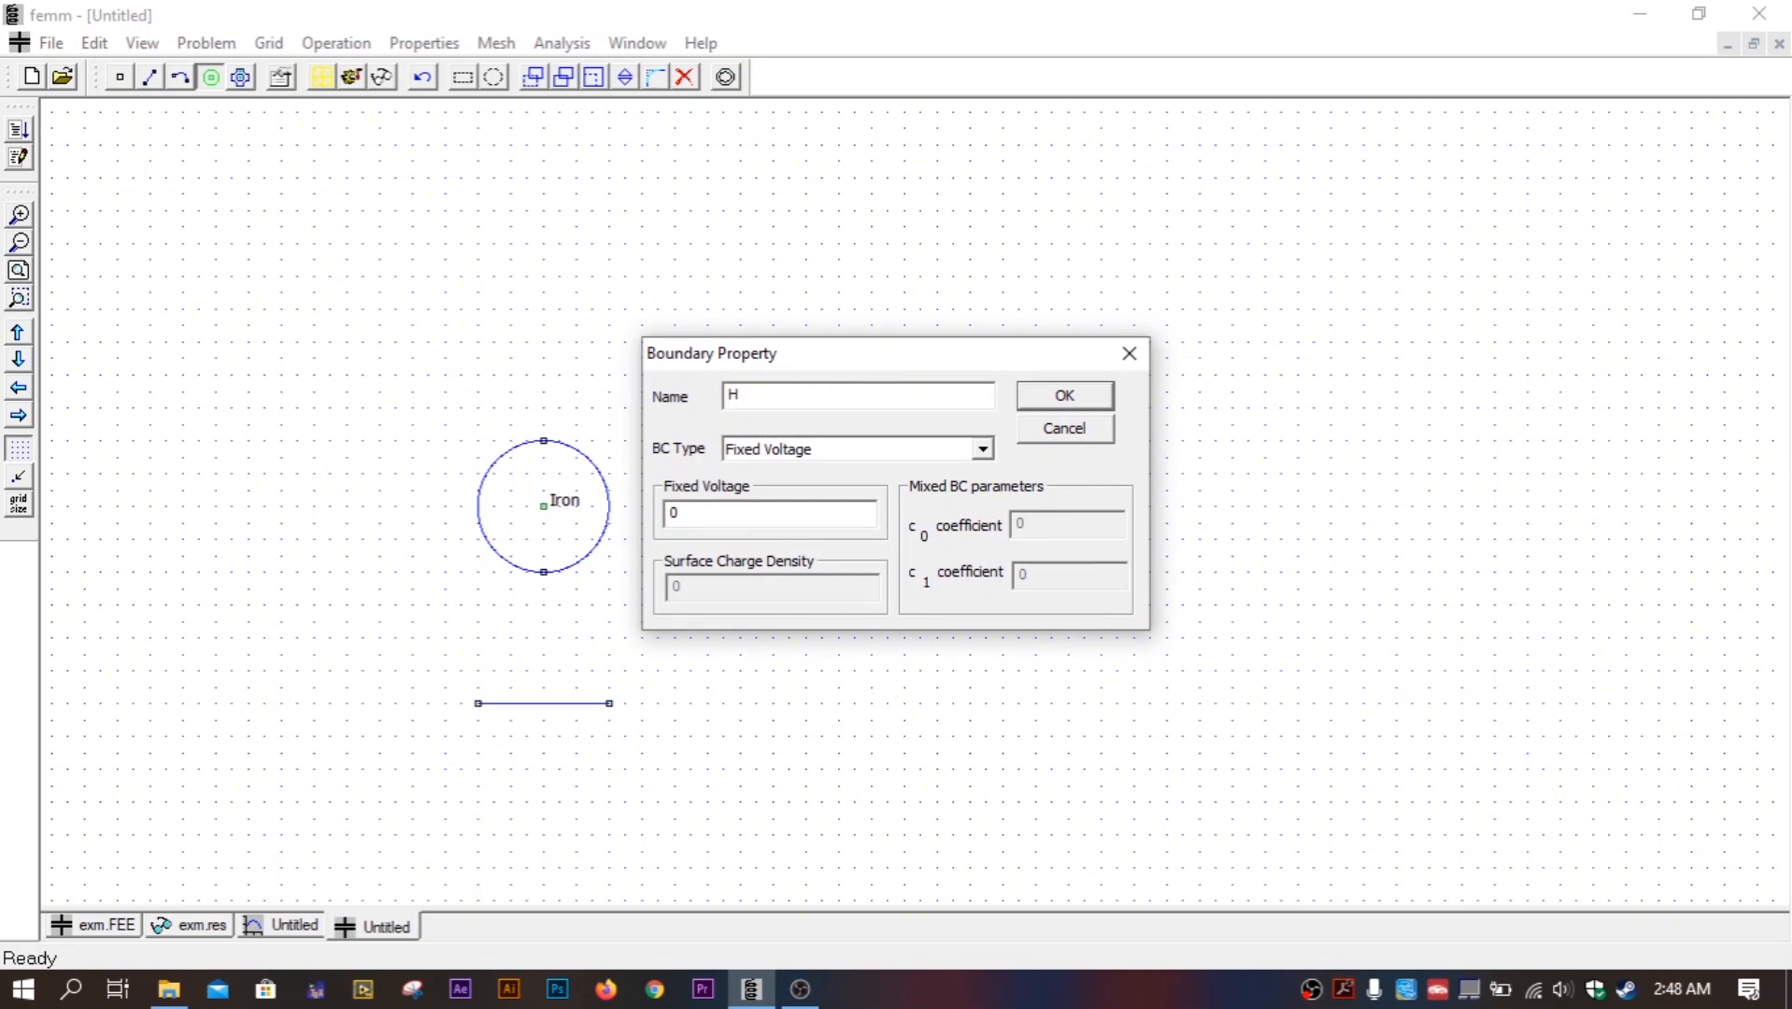
text(igh)
drag(726, 521, 658, 520)
text(11000)
click(1092, 399)
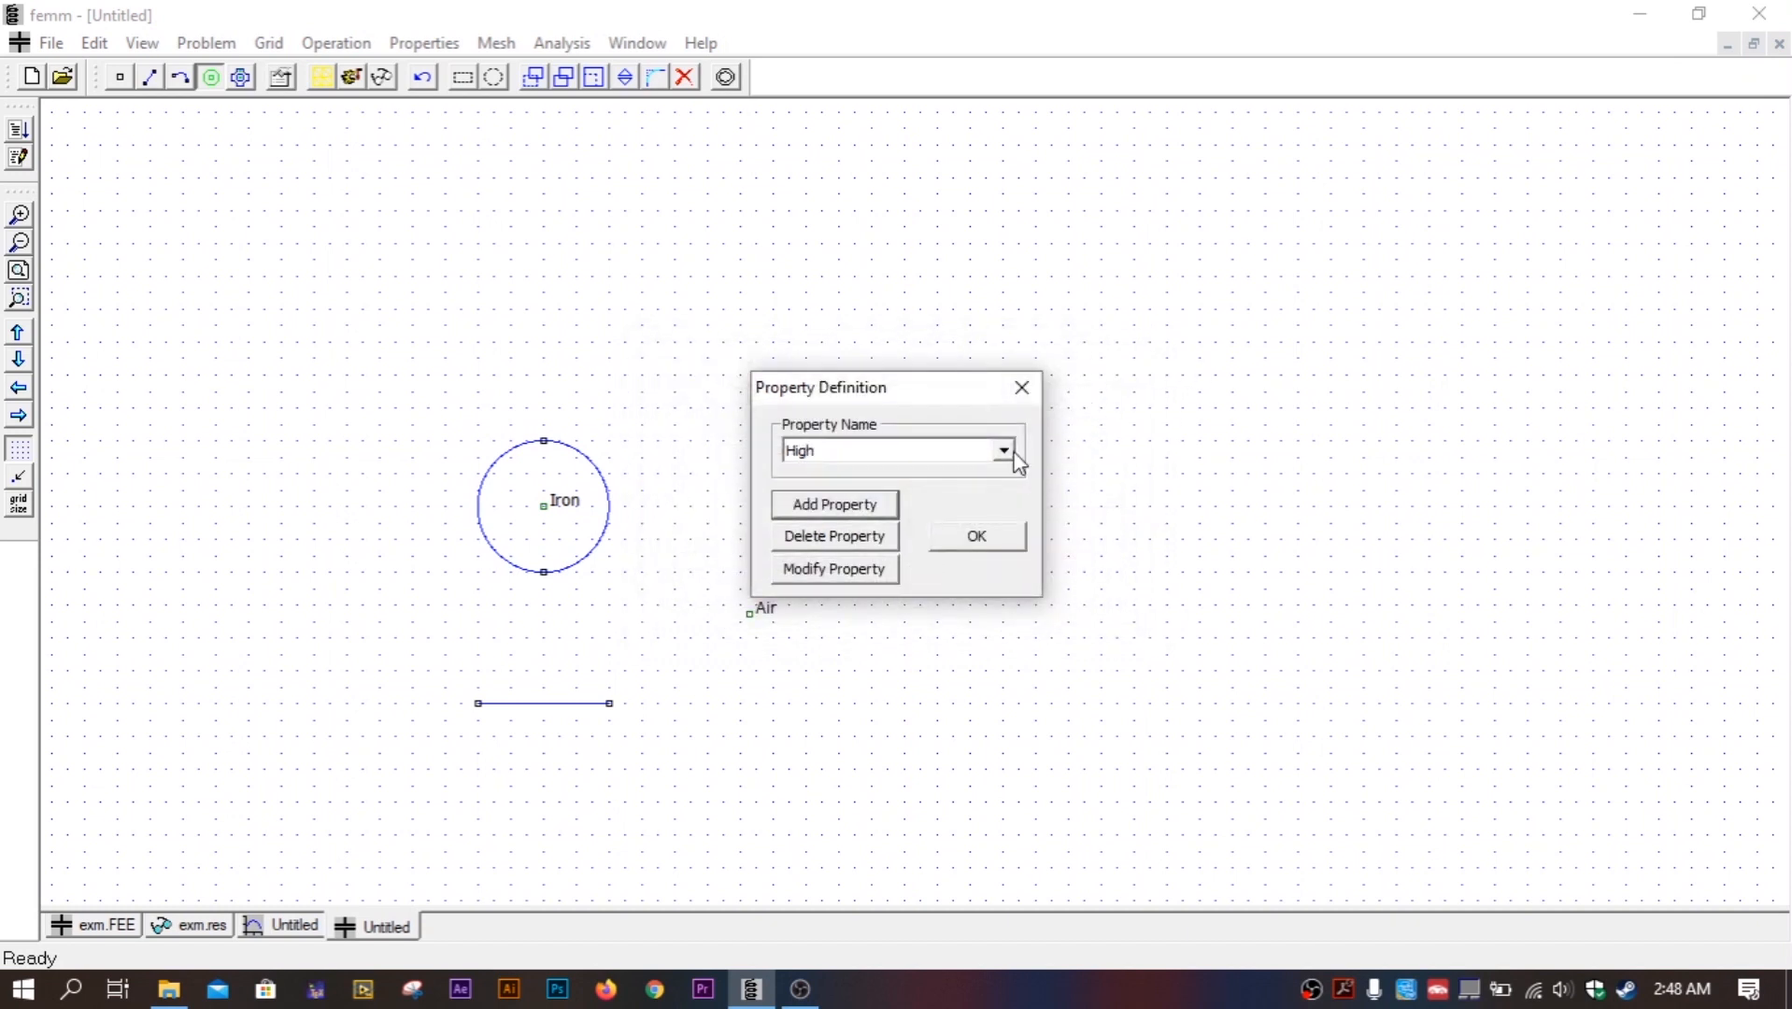
Add a second boundary property named Gnd, keeping the default fixed voltage of 0, and finish the boundary definitions.
click(845, 511)
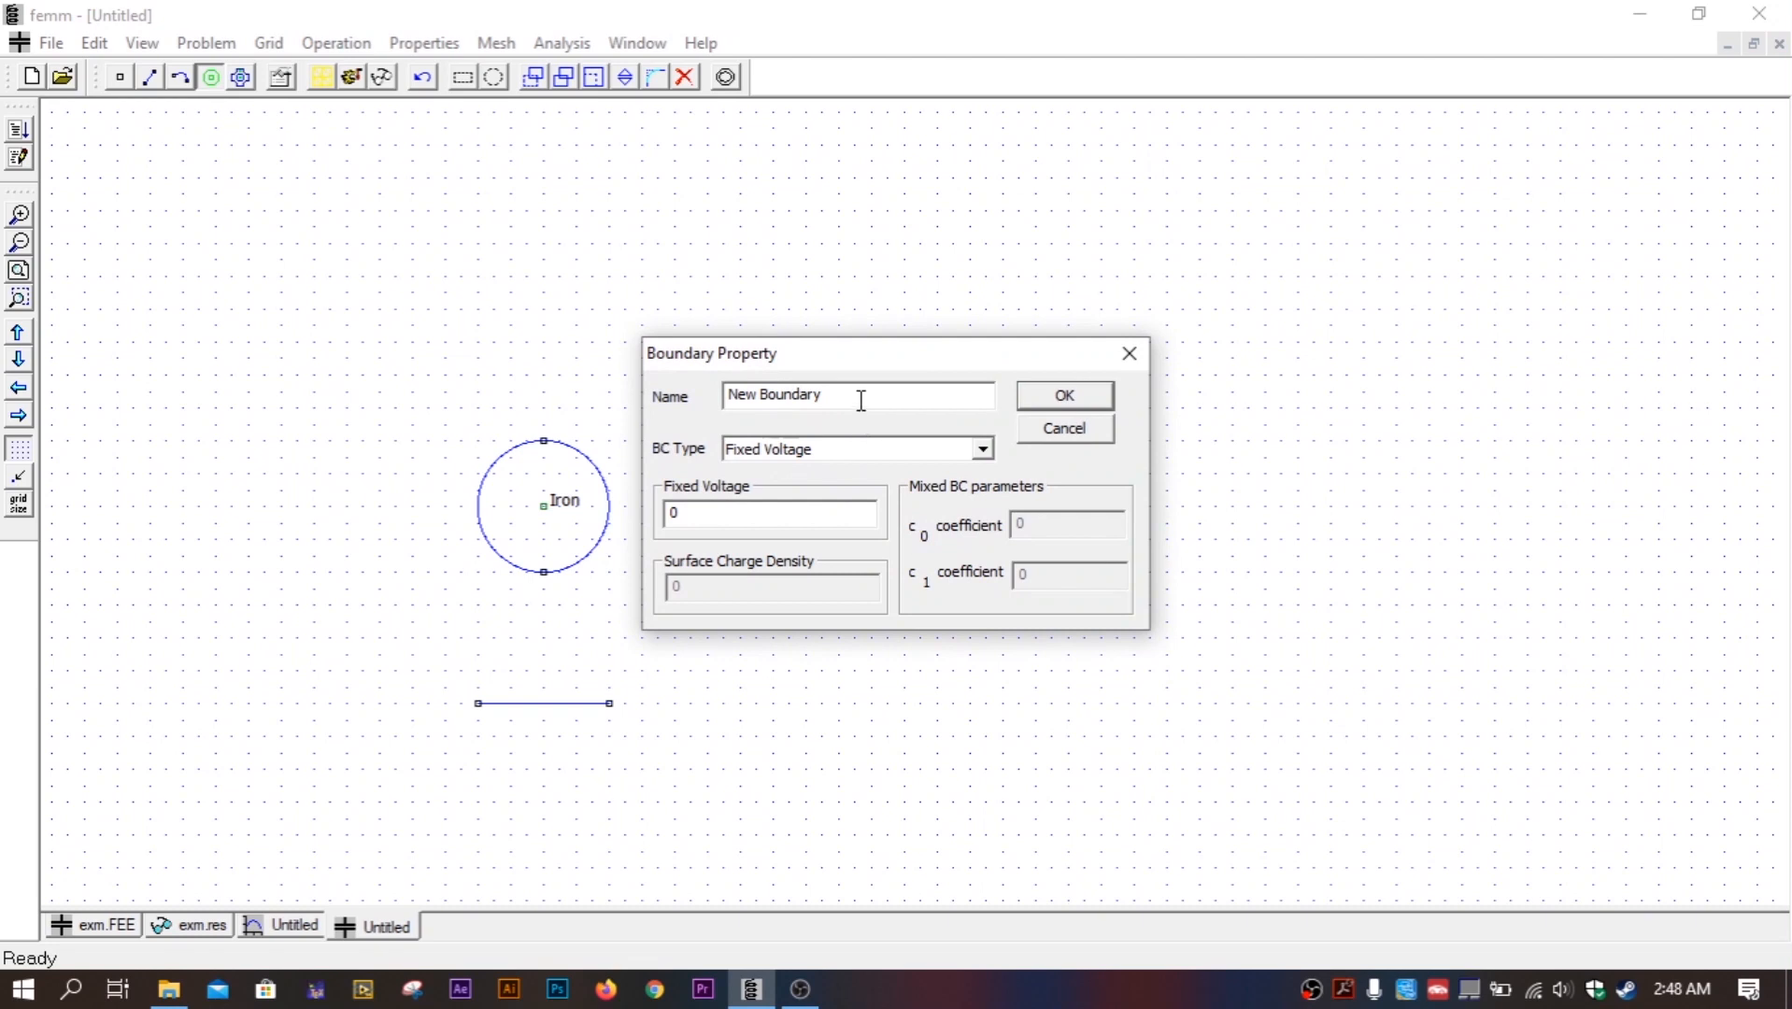
drag(812, 394, 599, 398)
text(Gnd)
click(1052, 402)
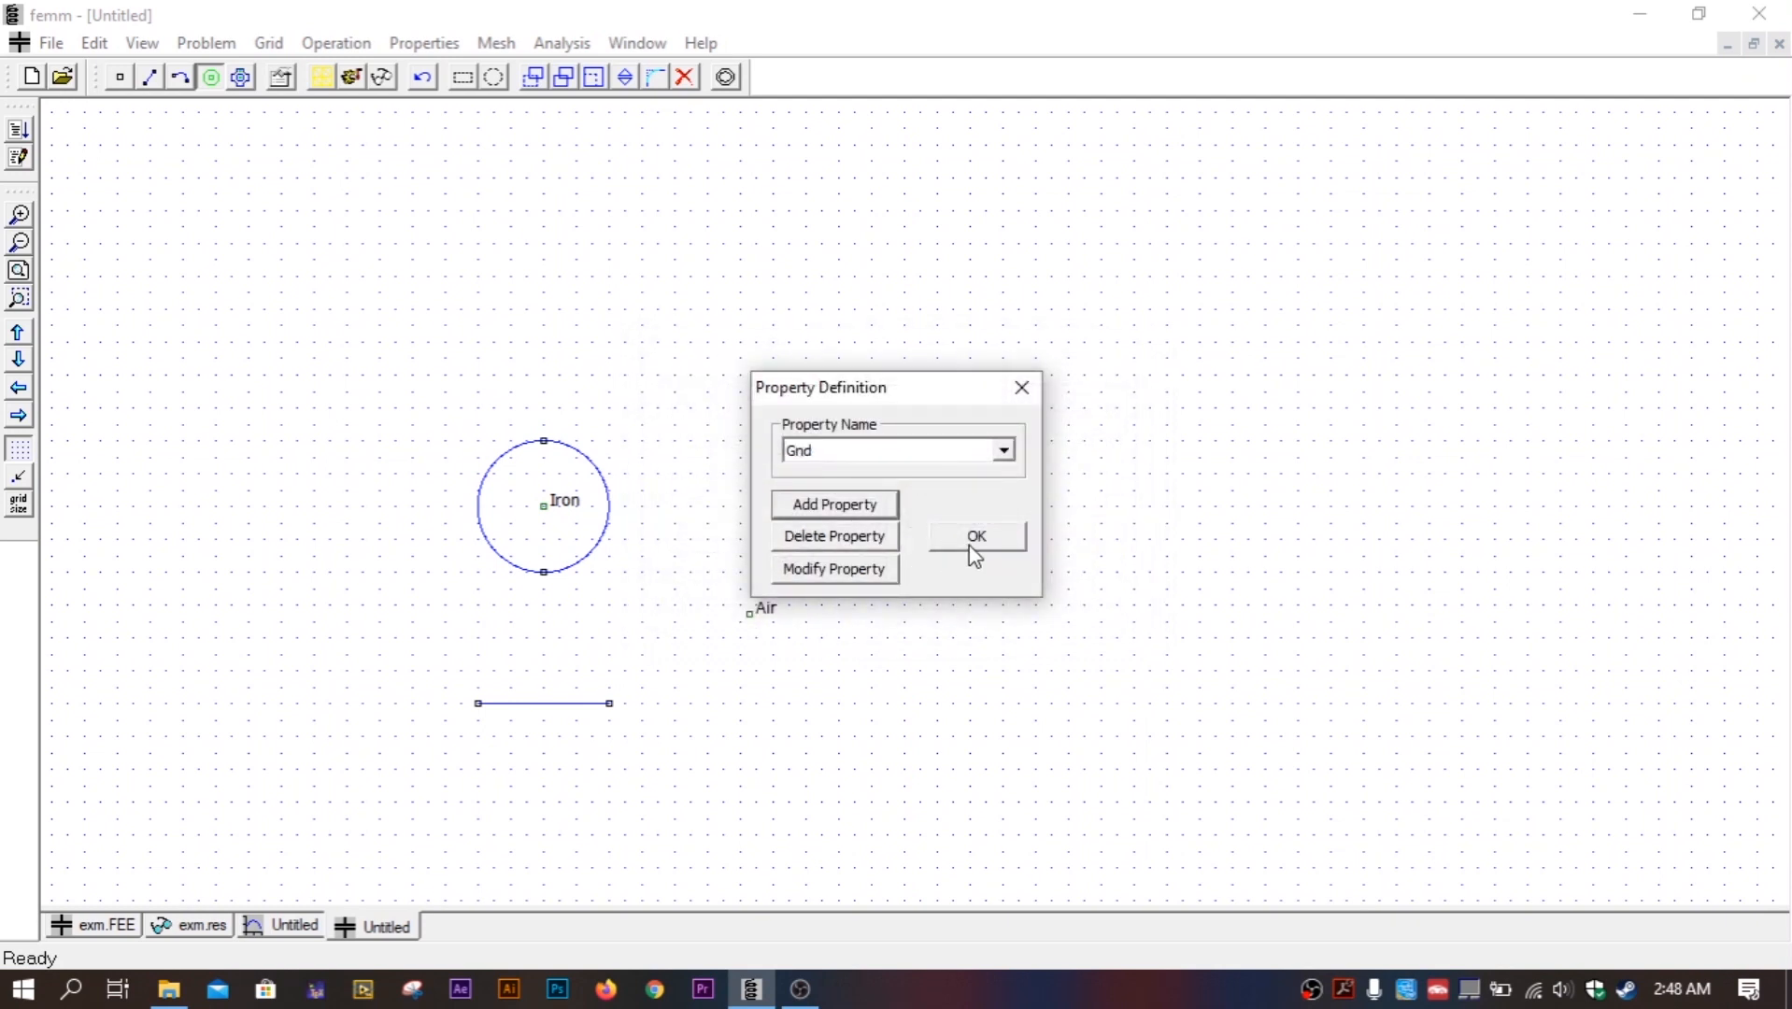
click(971, 538)
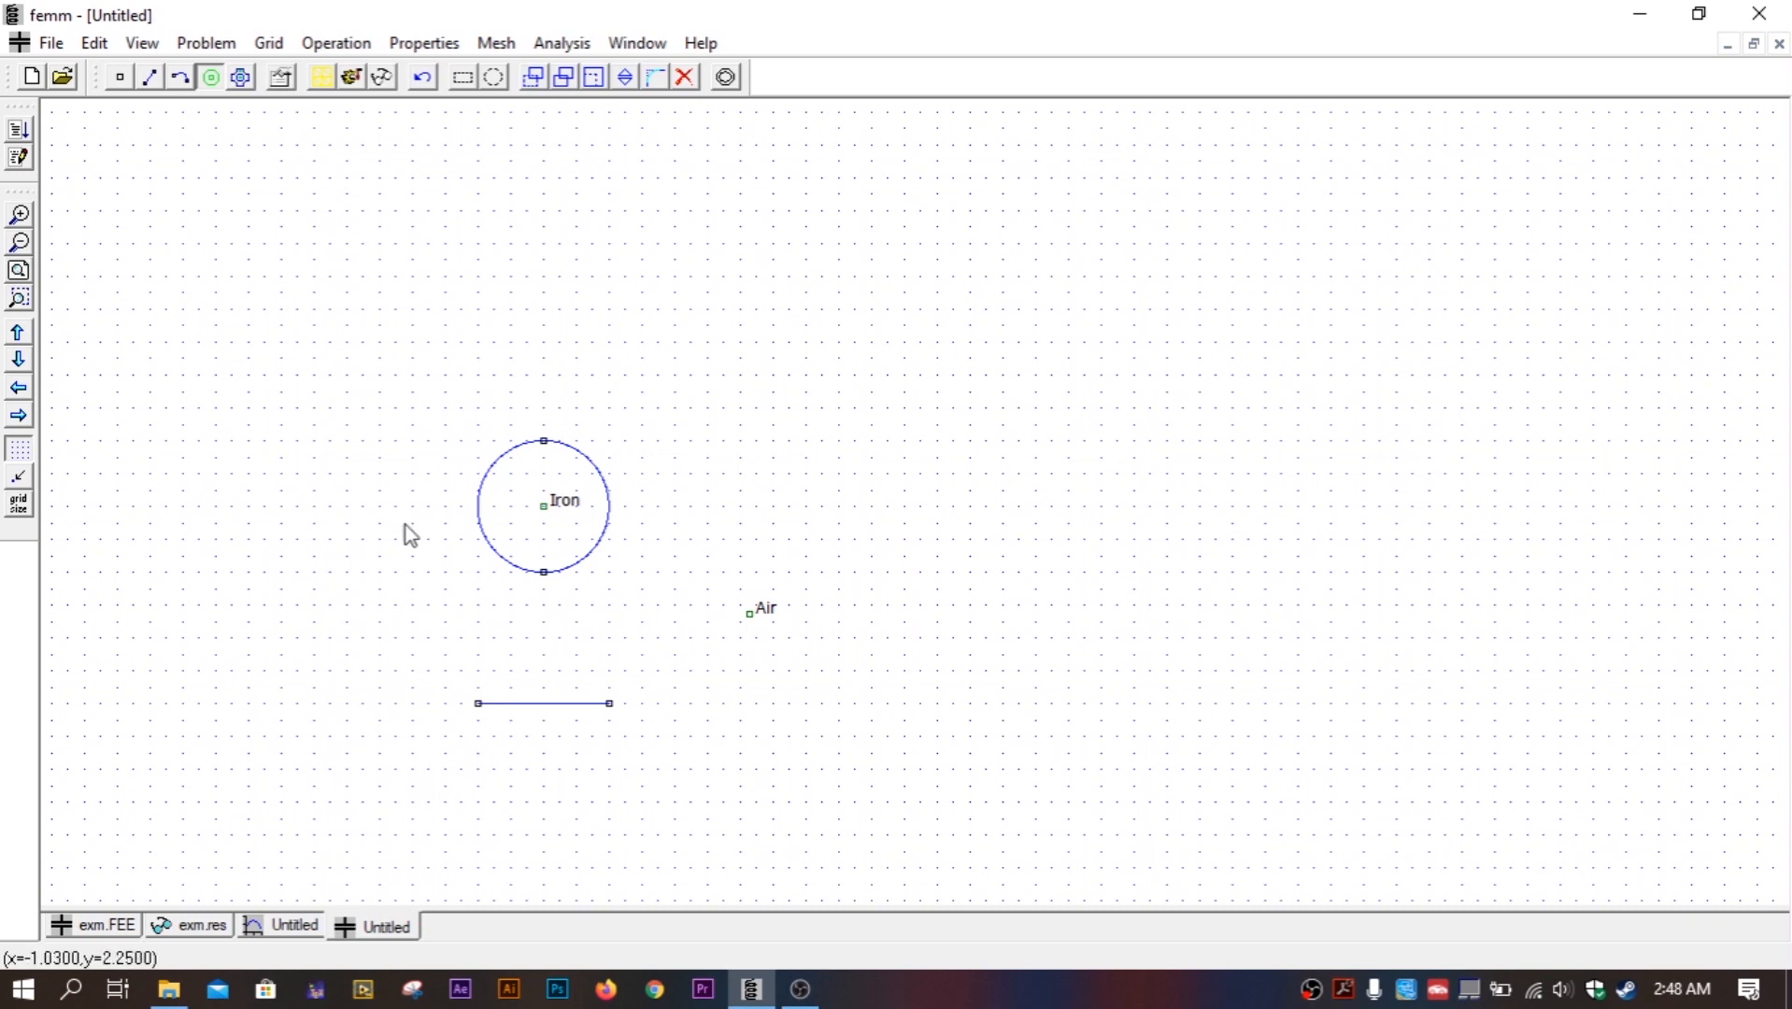
Assign the Gnd boundary to the straight line segment below the circle.
click(151, 79)
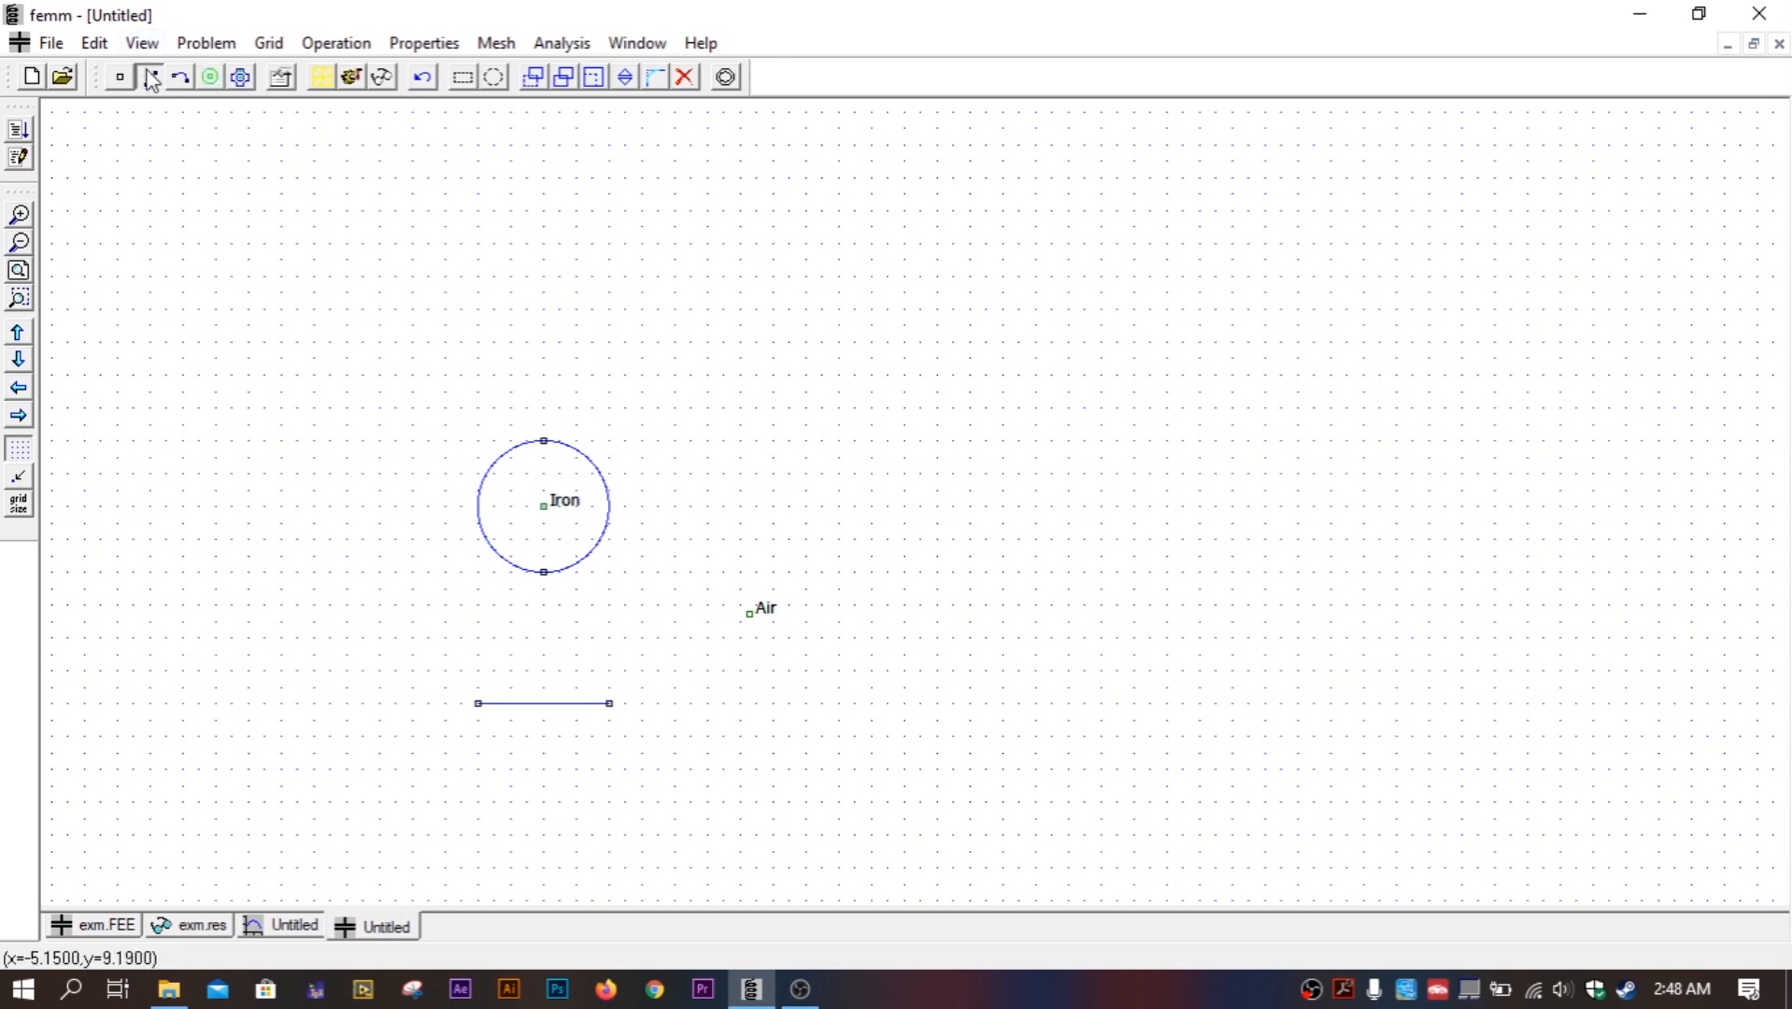
click(552, 706)
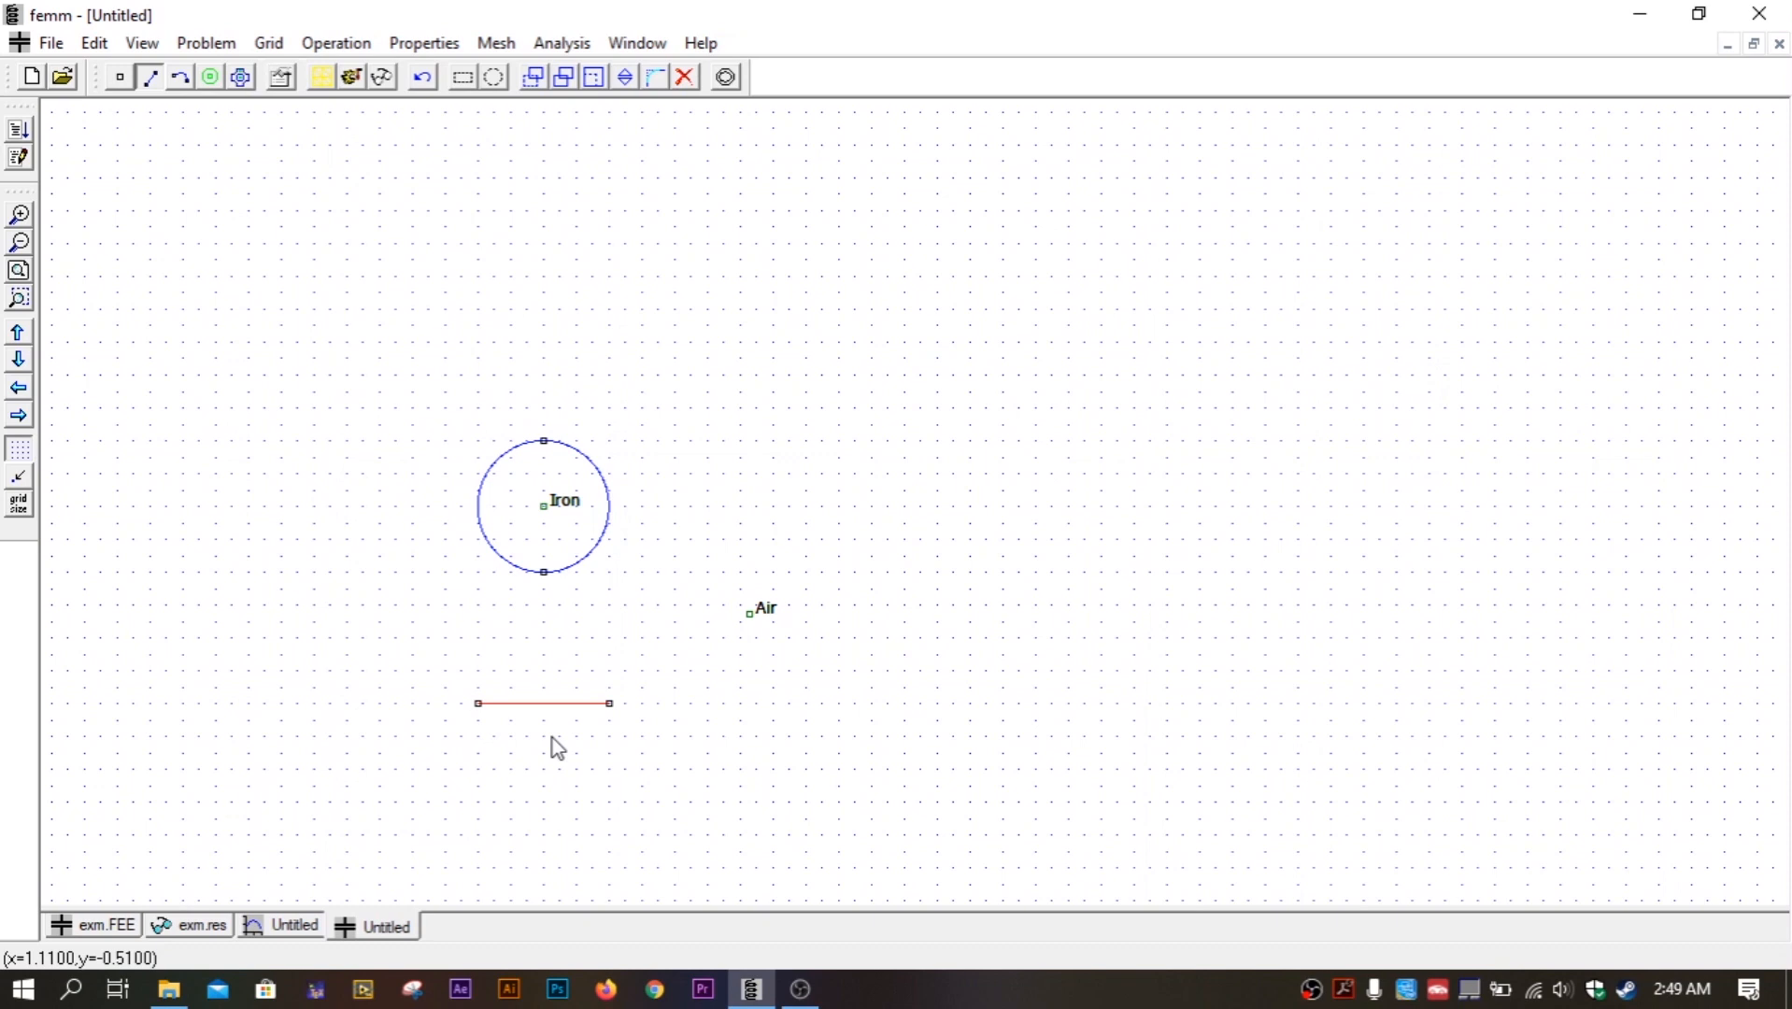
key(space)
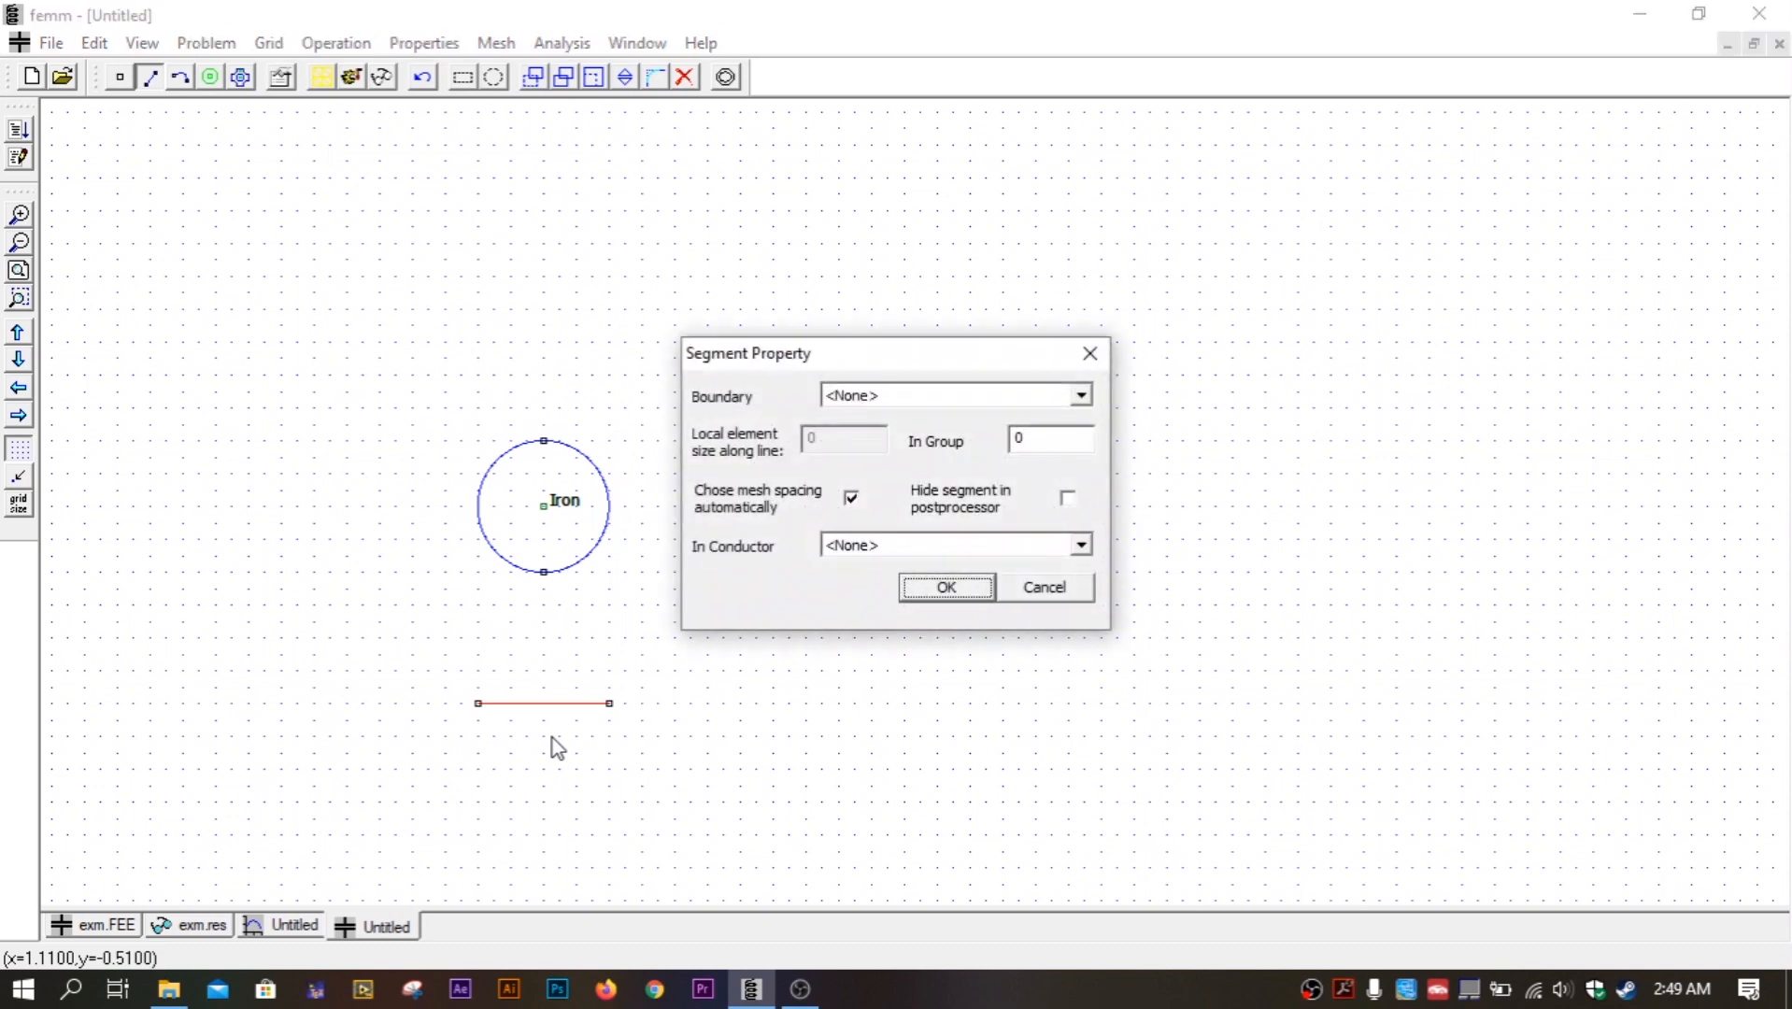
click(916, 404)
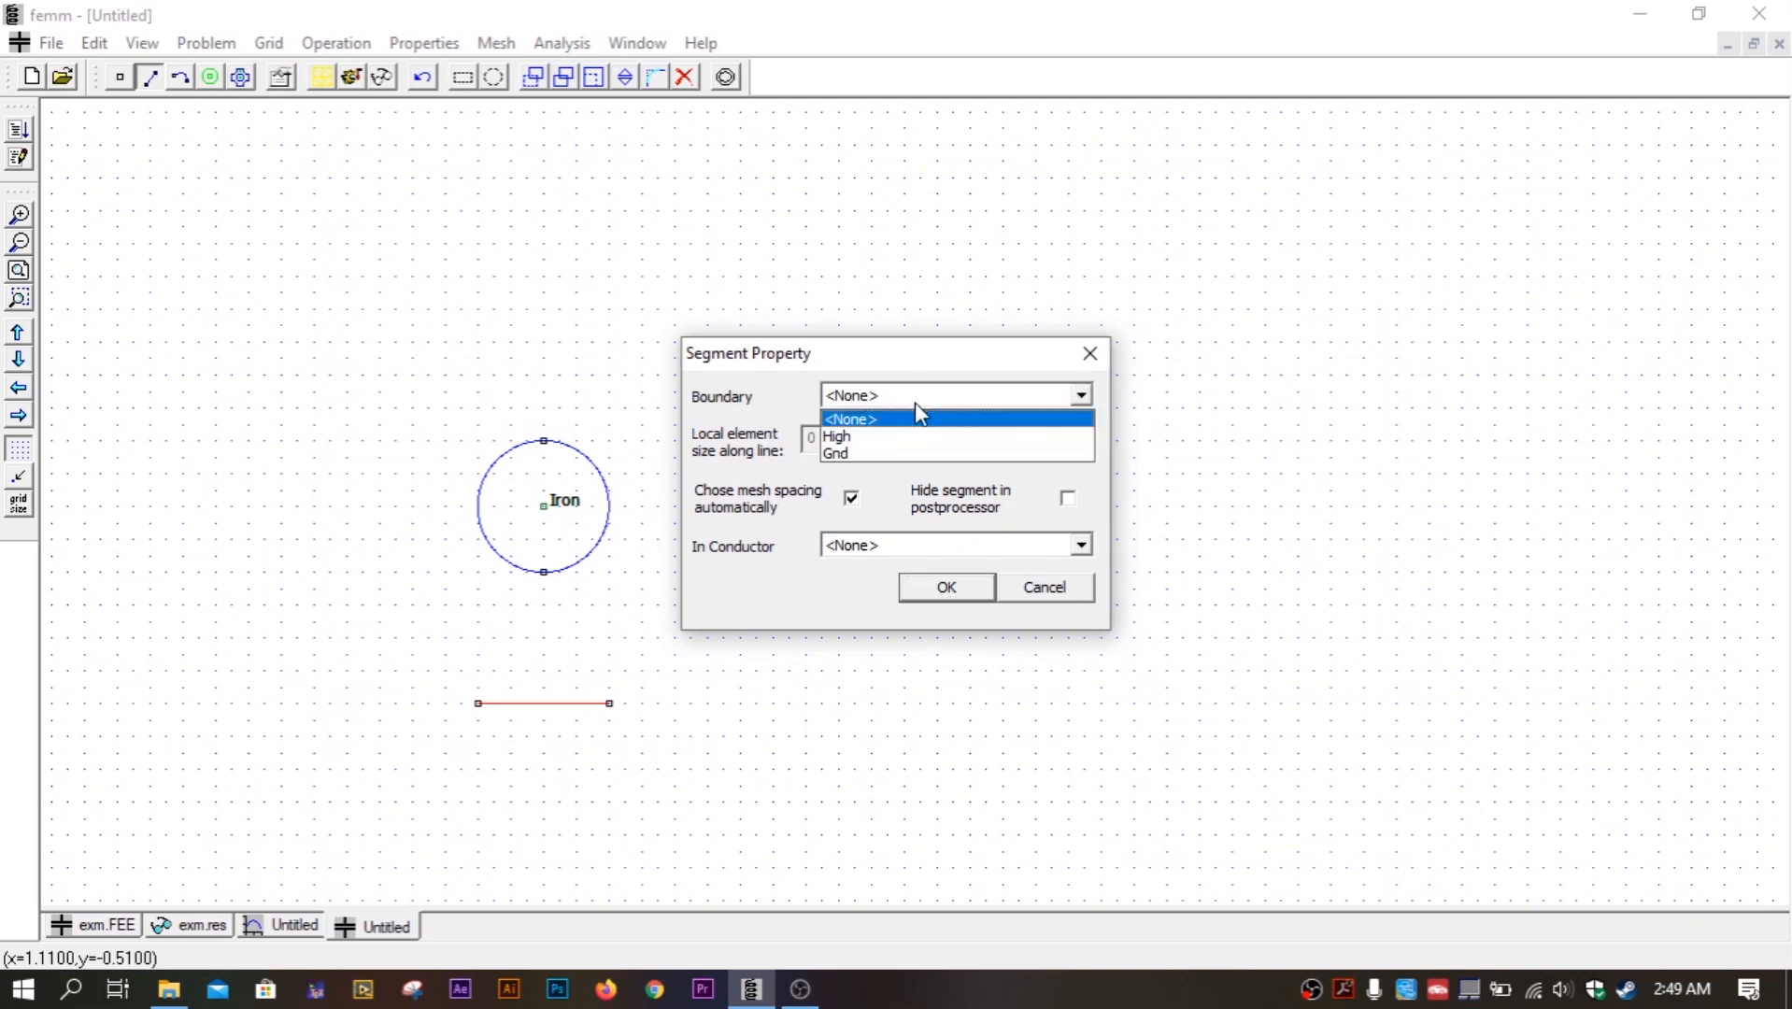
click(910, 456)
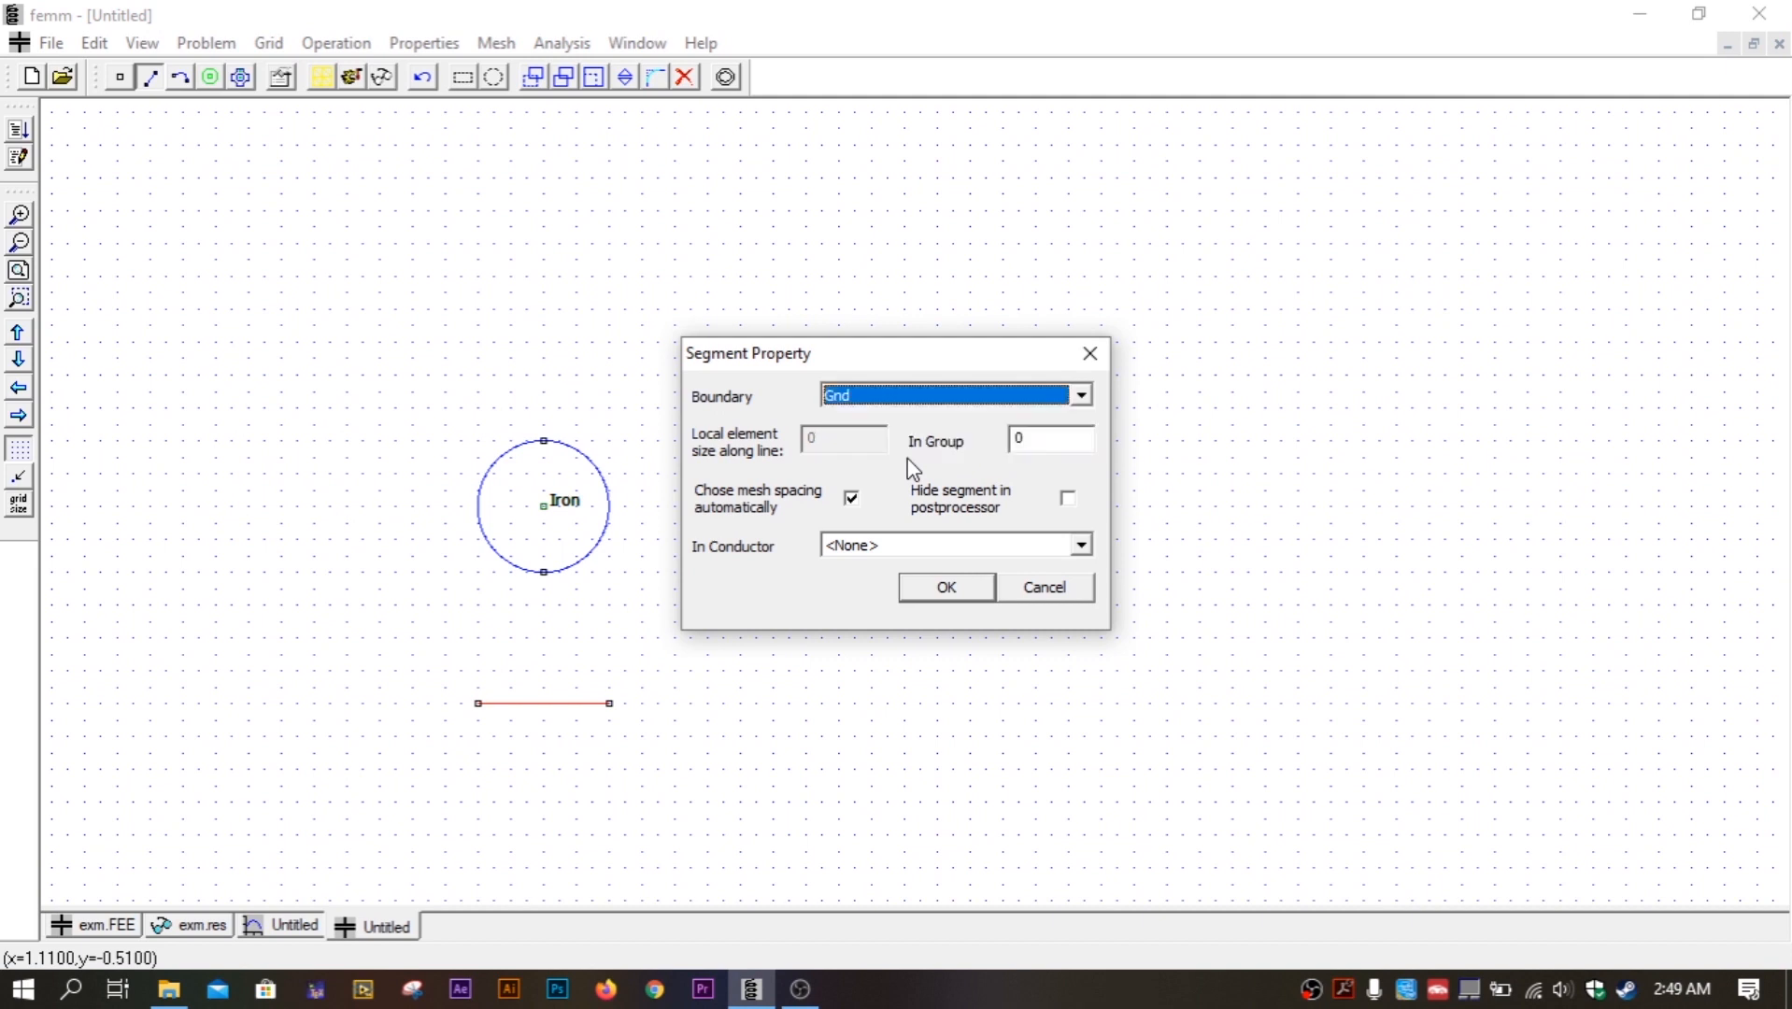
click(934, 590)
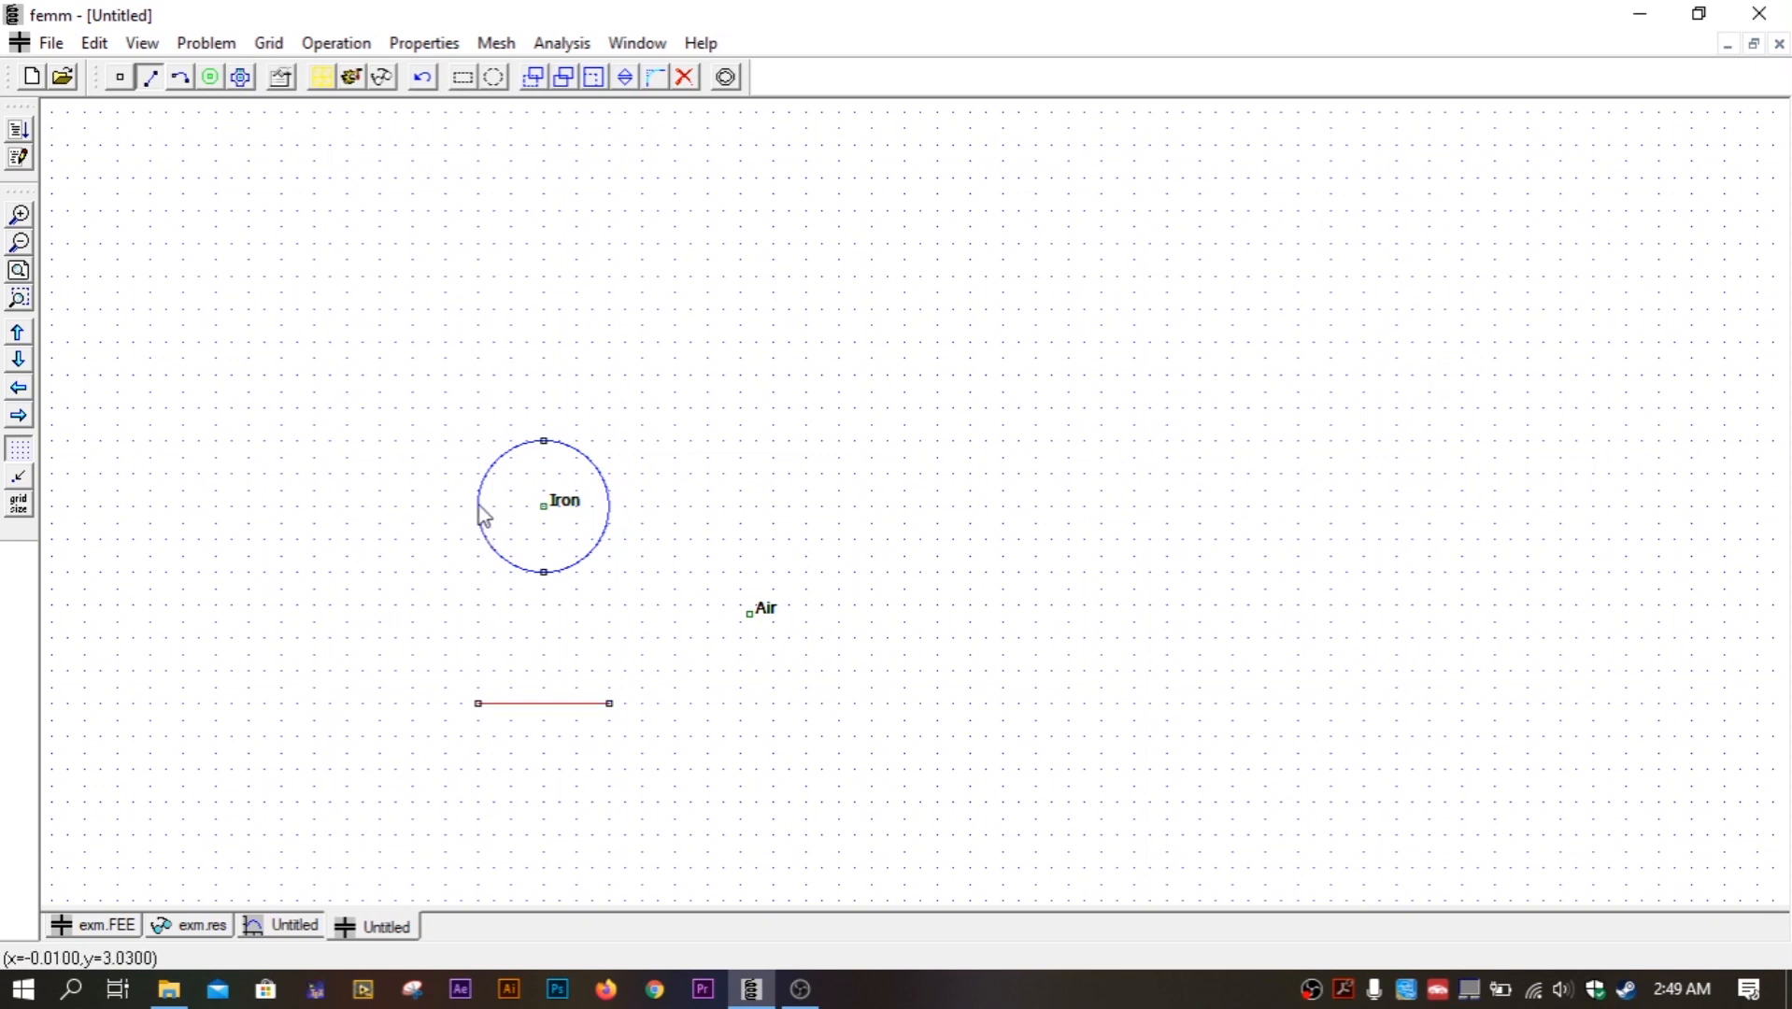
double_click(529, 573)
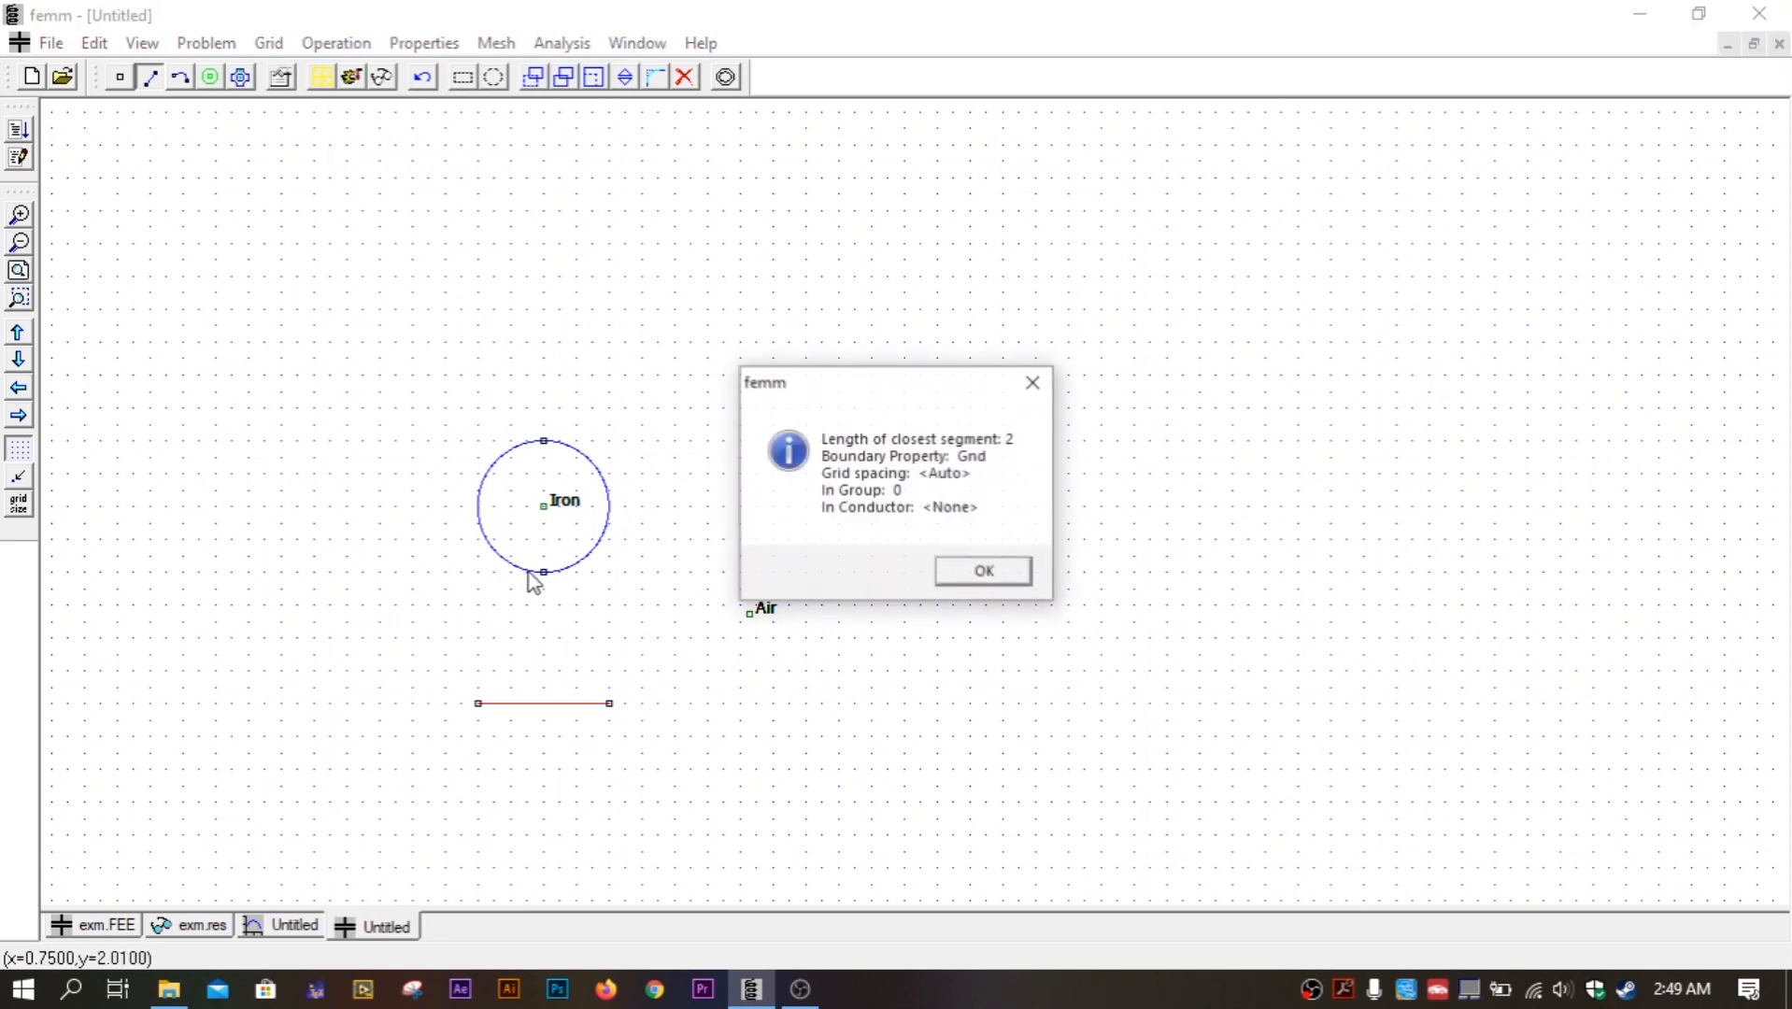
click(1015, 574)
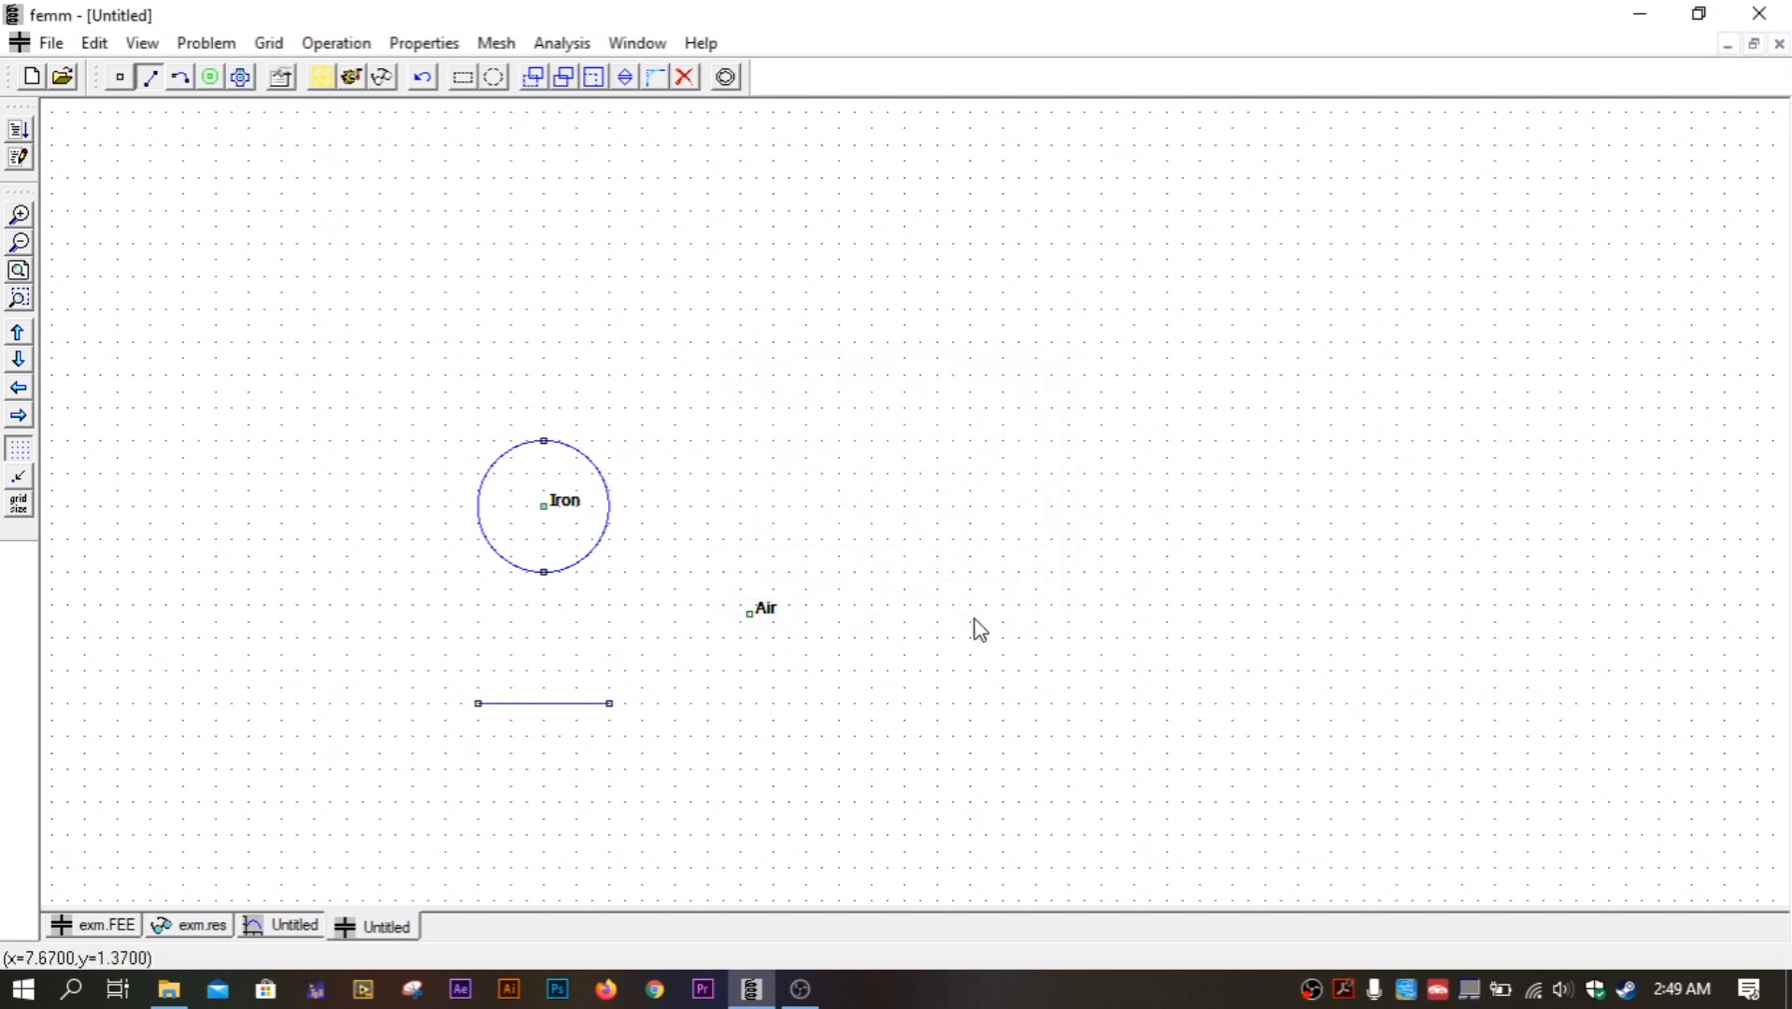
click(19, 215)
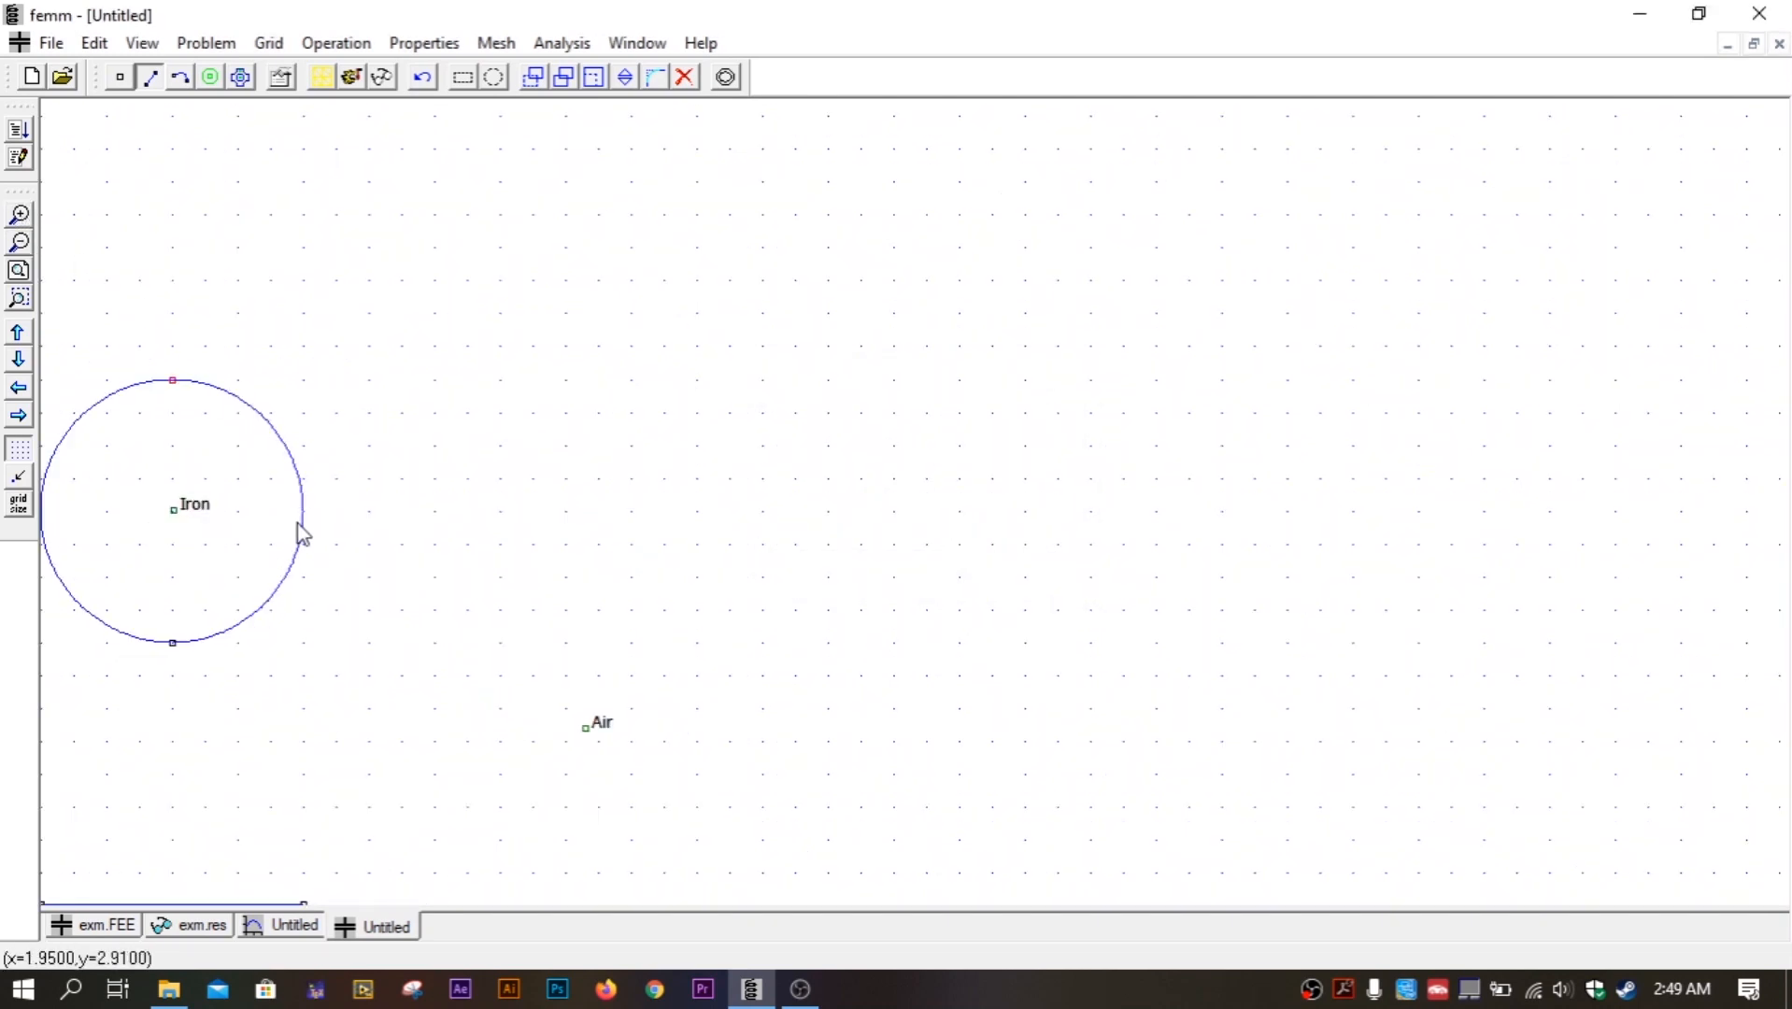
click(260, 419)
right_click(254, 409)
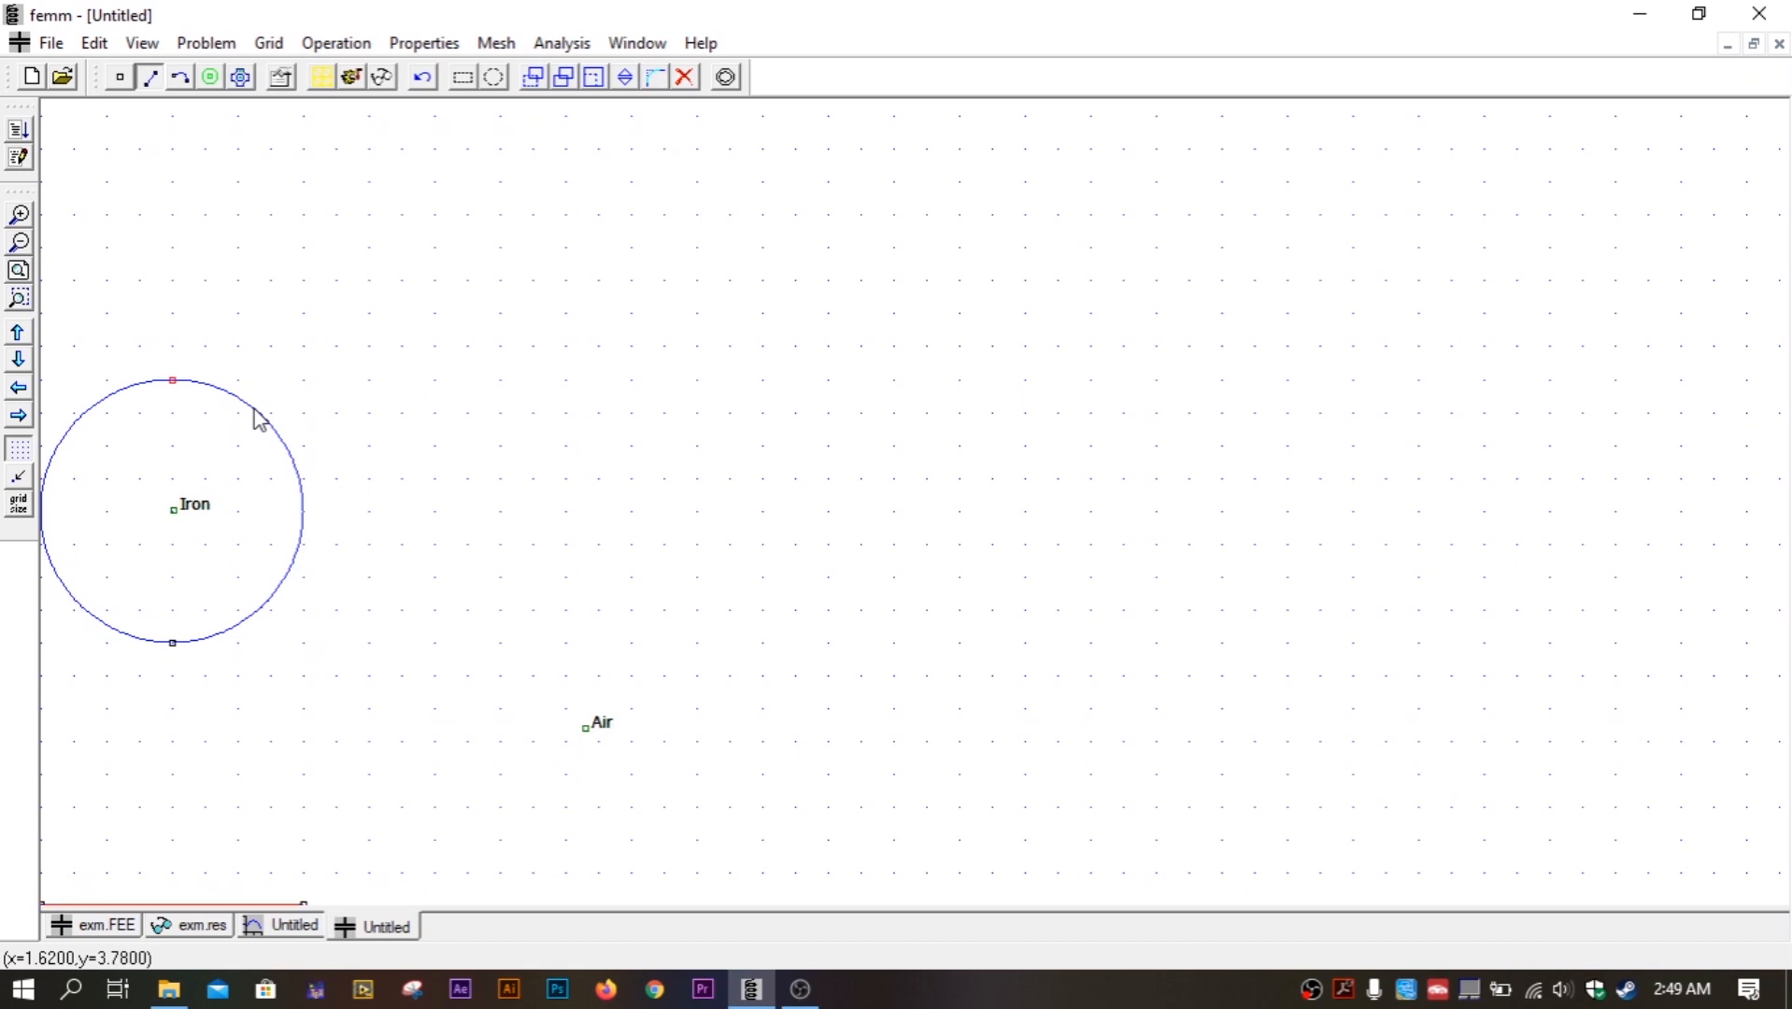
right_click(254, 409)
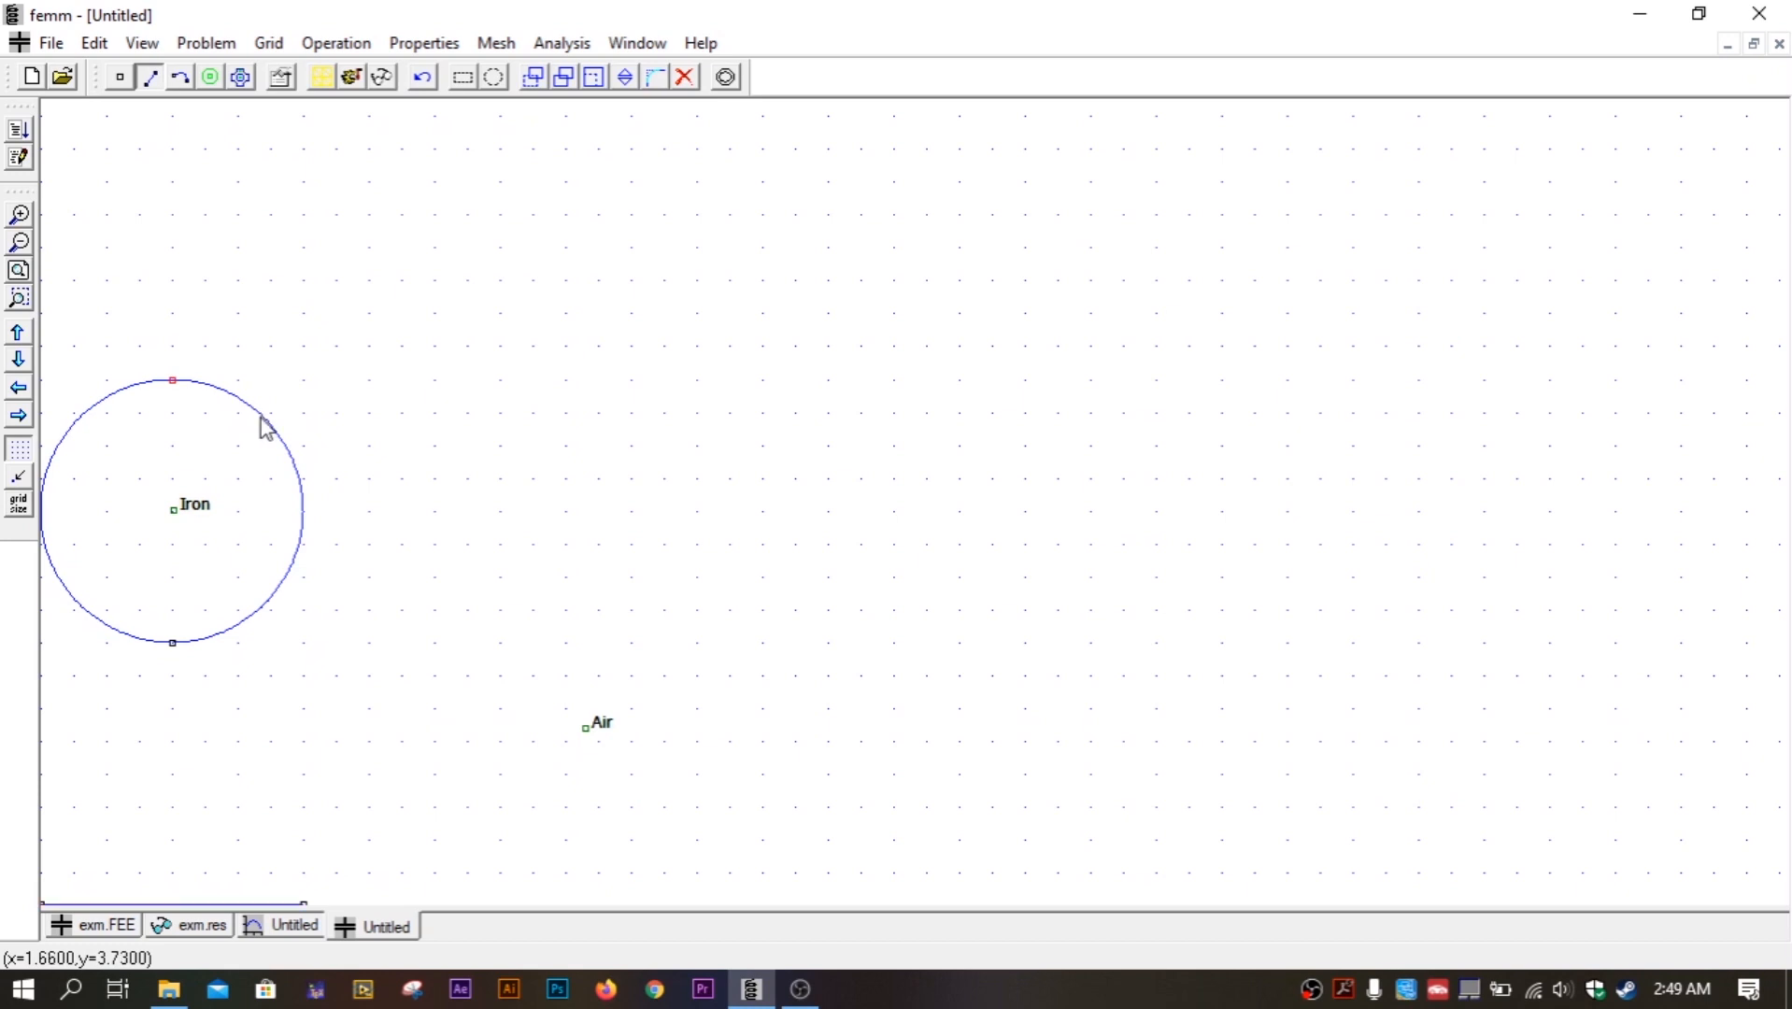
Assign the High boundary condition to both arc segments of the iron circle.
click(178, 84)
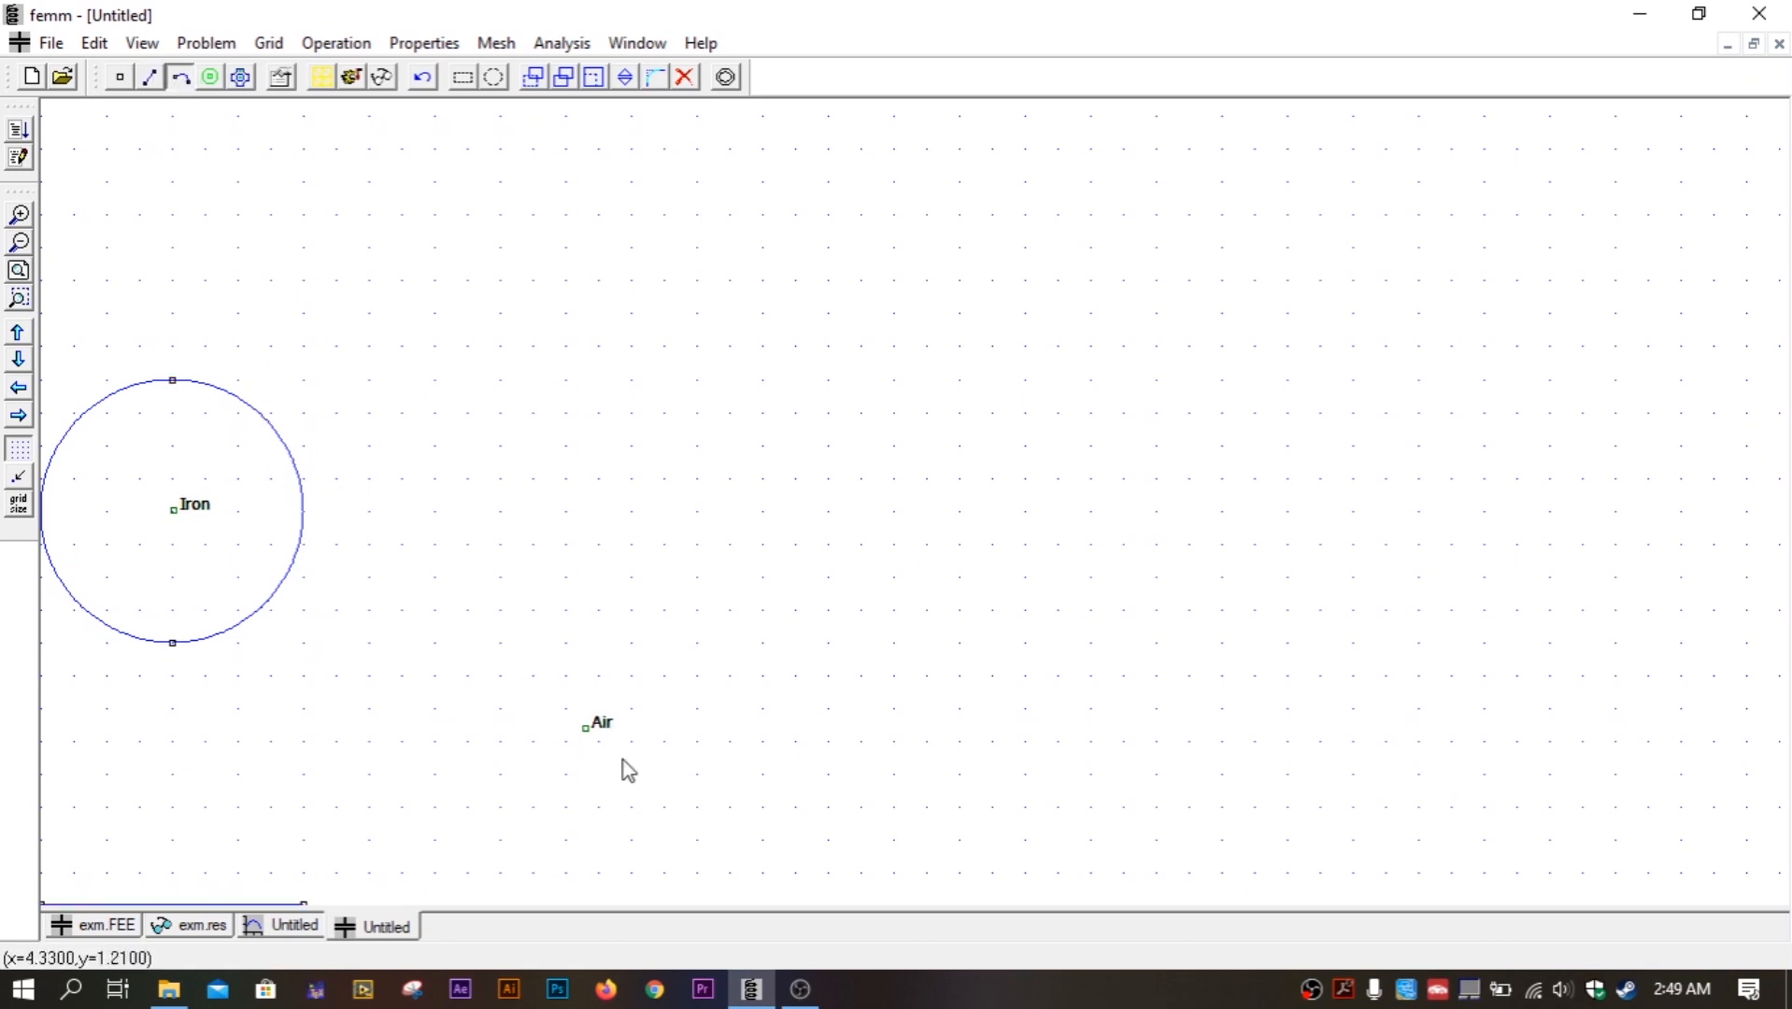
click(19, 245)
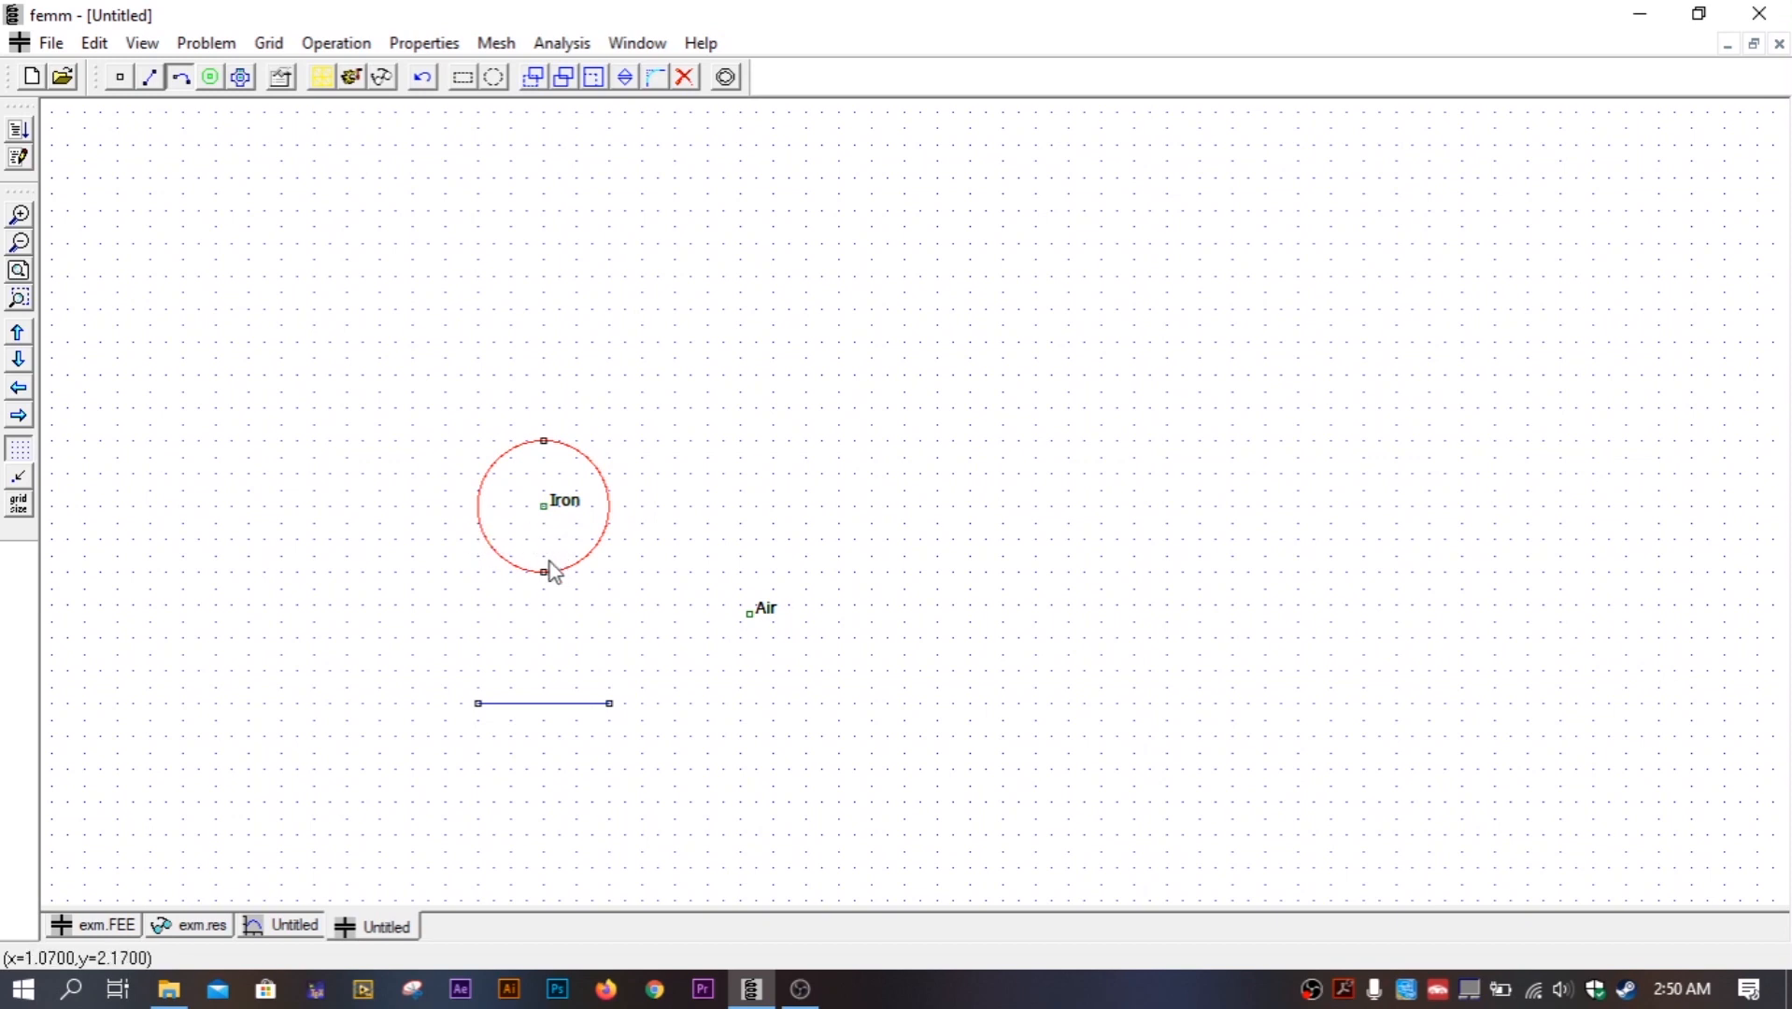
key(space)
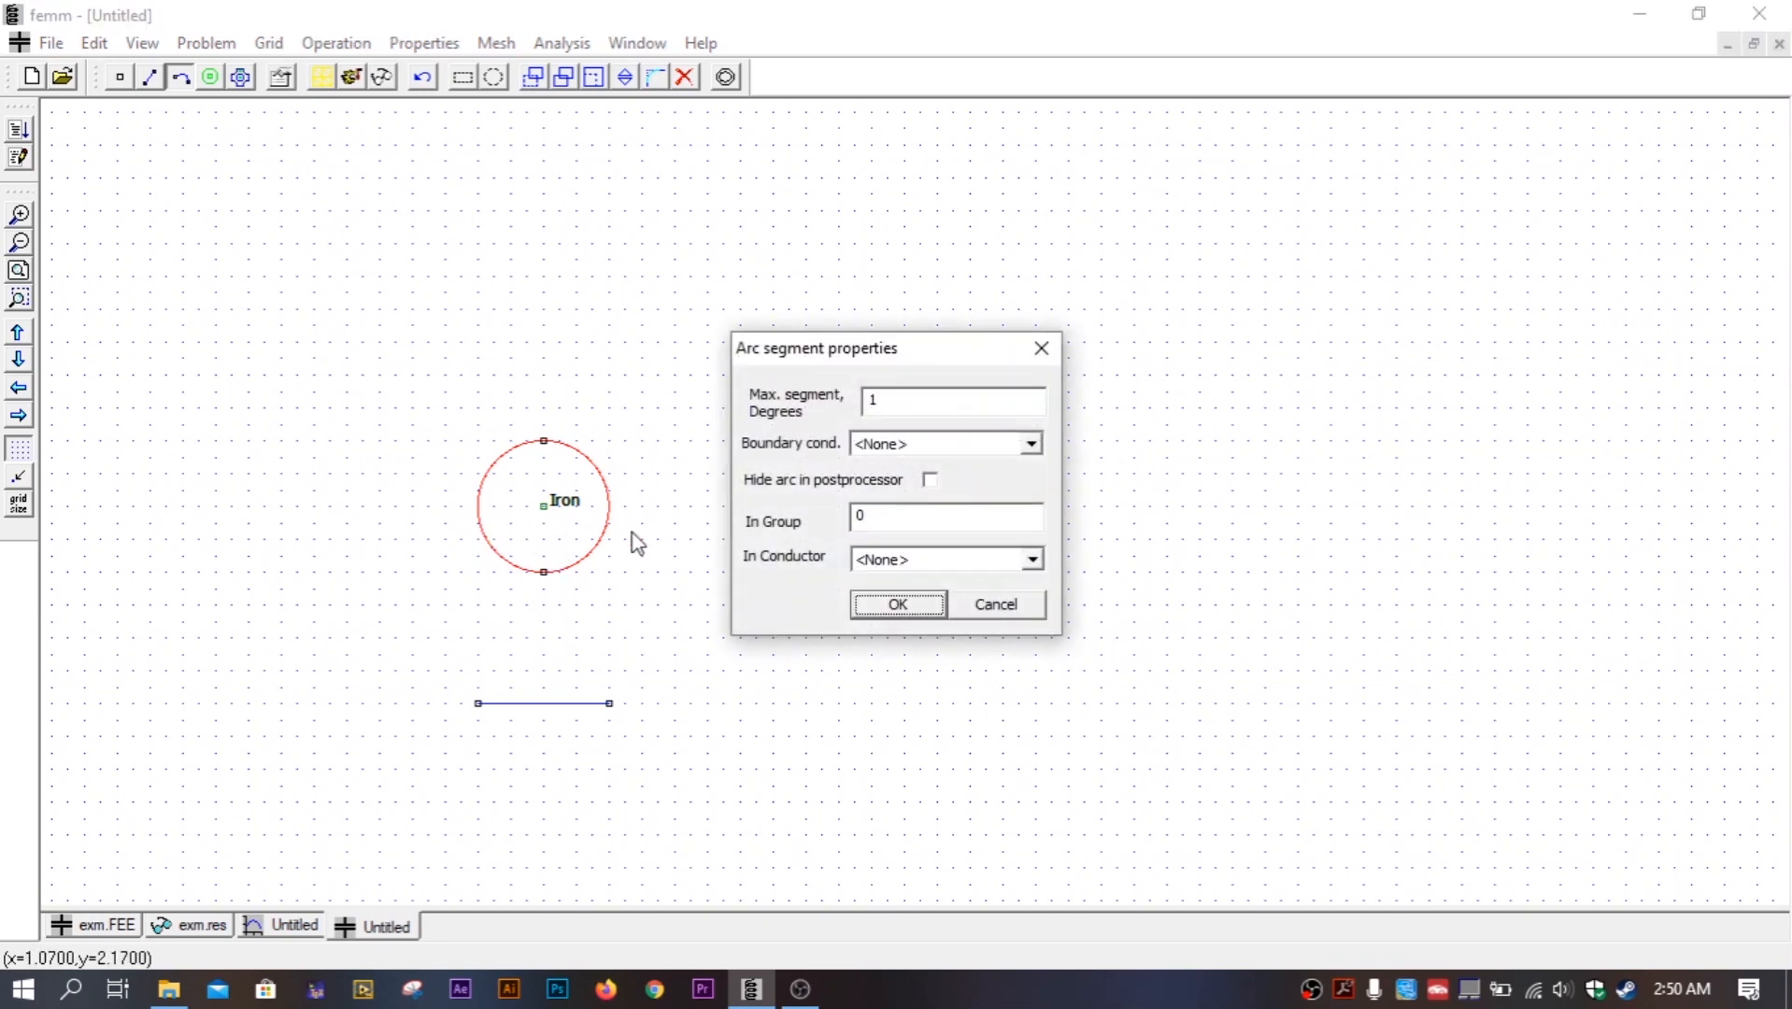
click(939, 448)
click(903, 477)
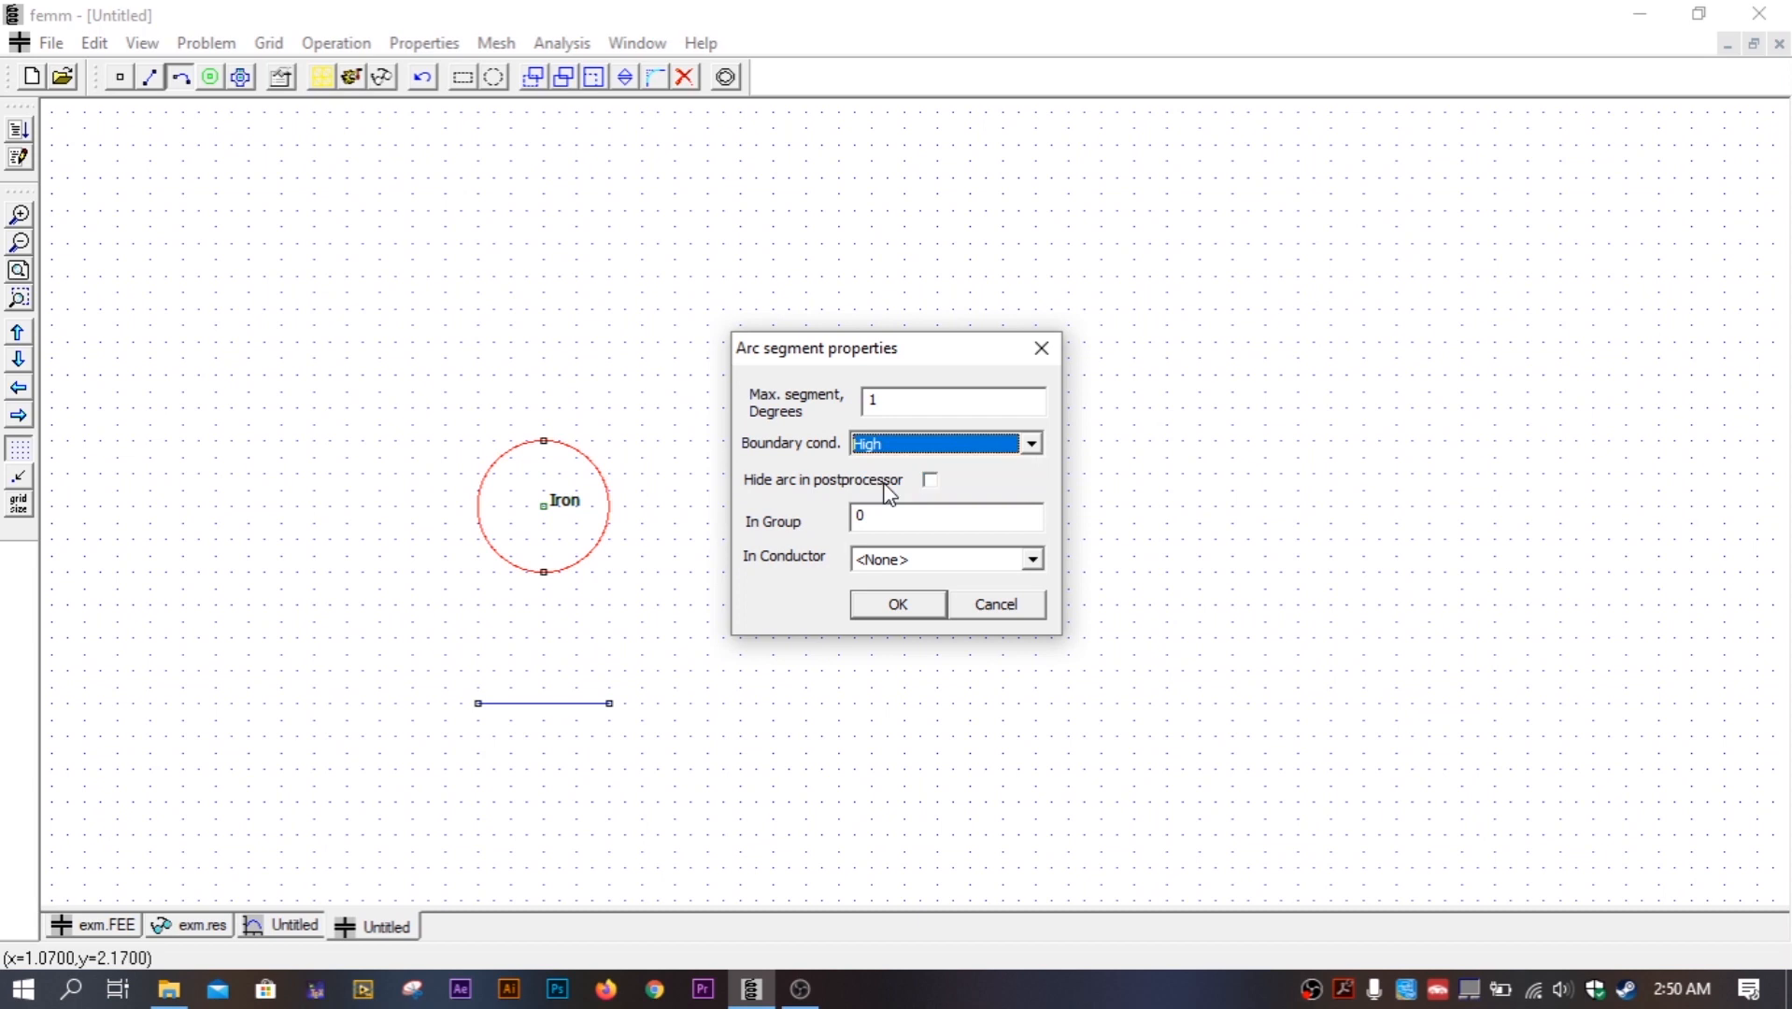
click(899, 607)
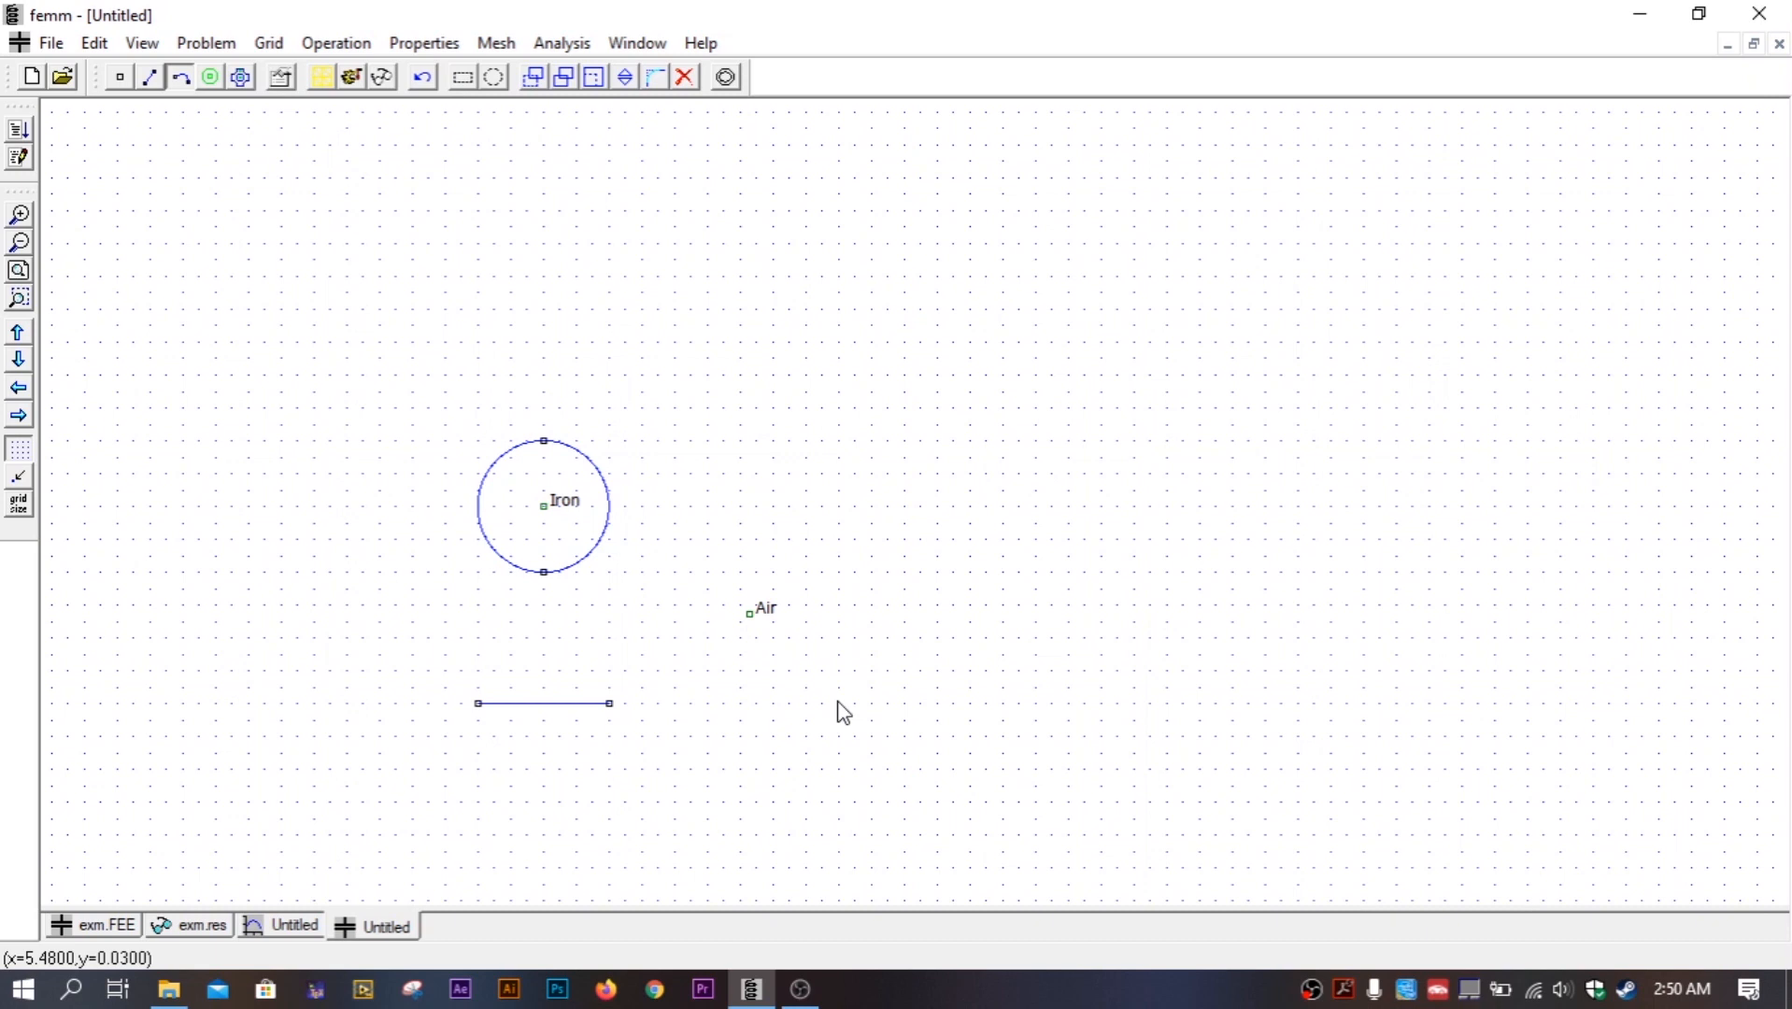
Place four nodes far outside the circle and ground line as corners of a large surrounding boundary.
click(19, 244)
click(19, 244)
click(19, 244)
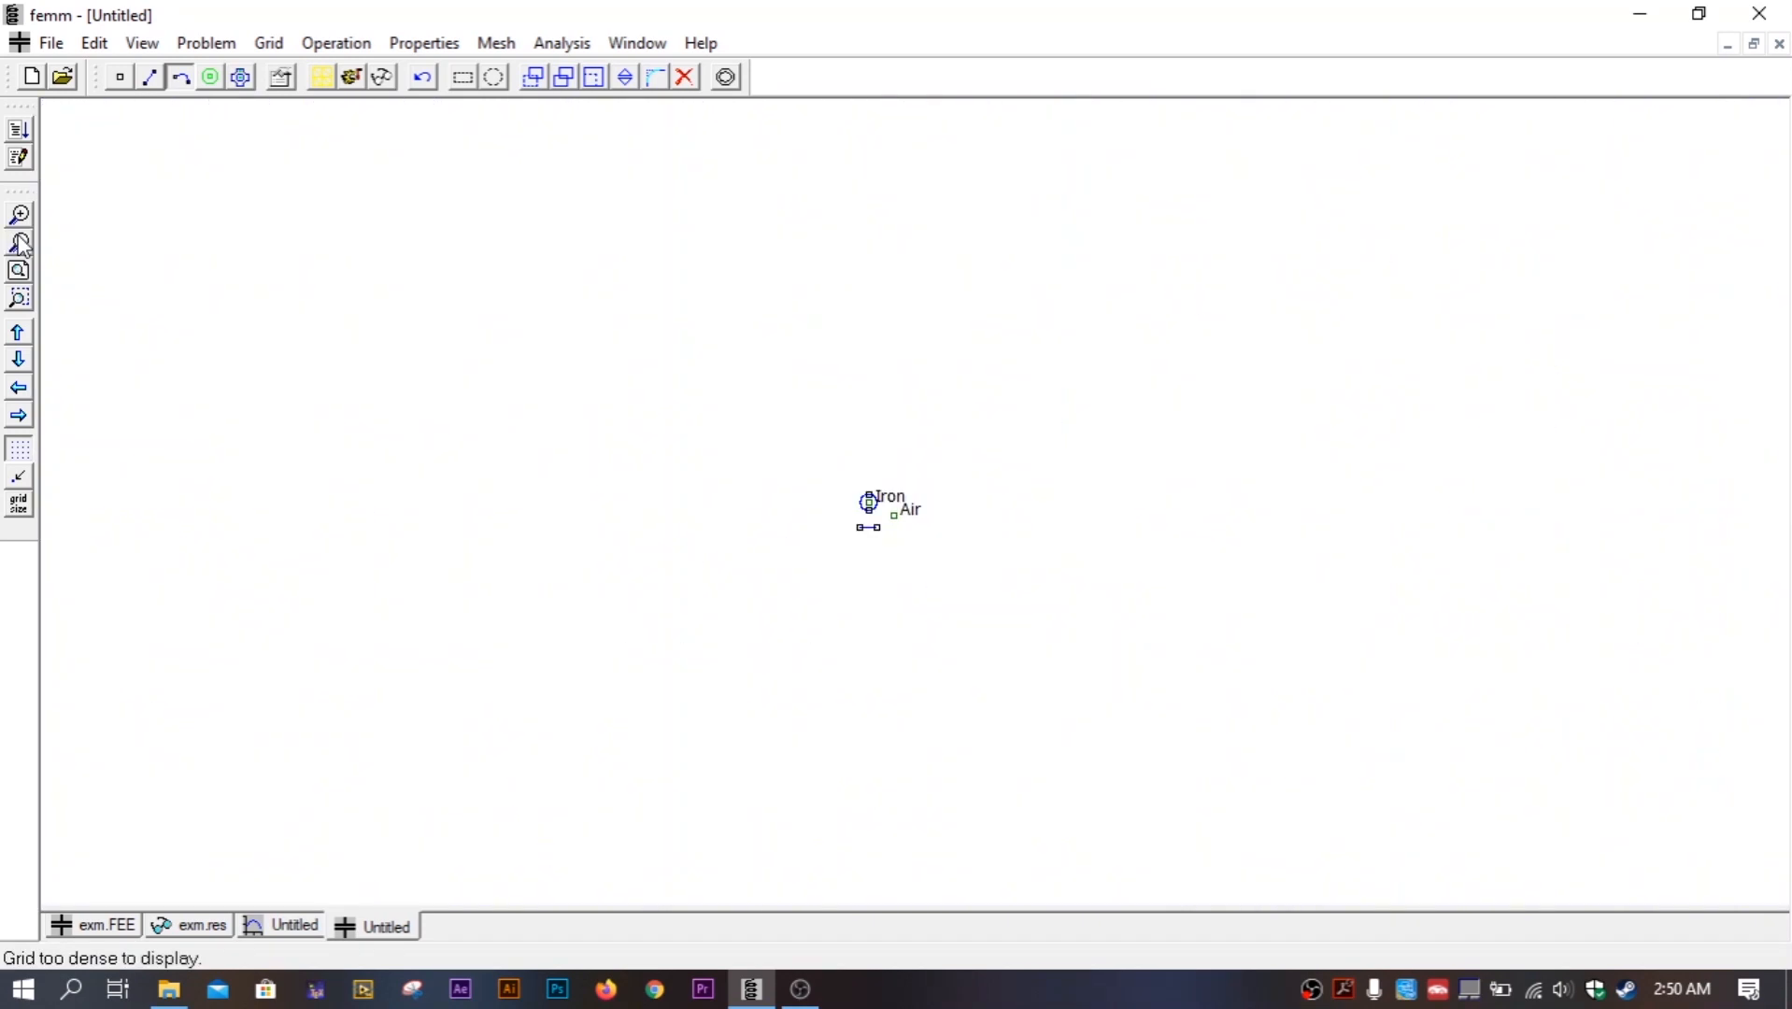
click(19, 244)
click(18, 217)
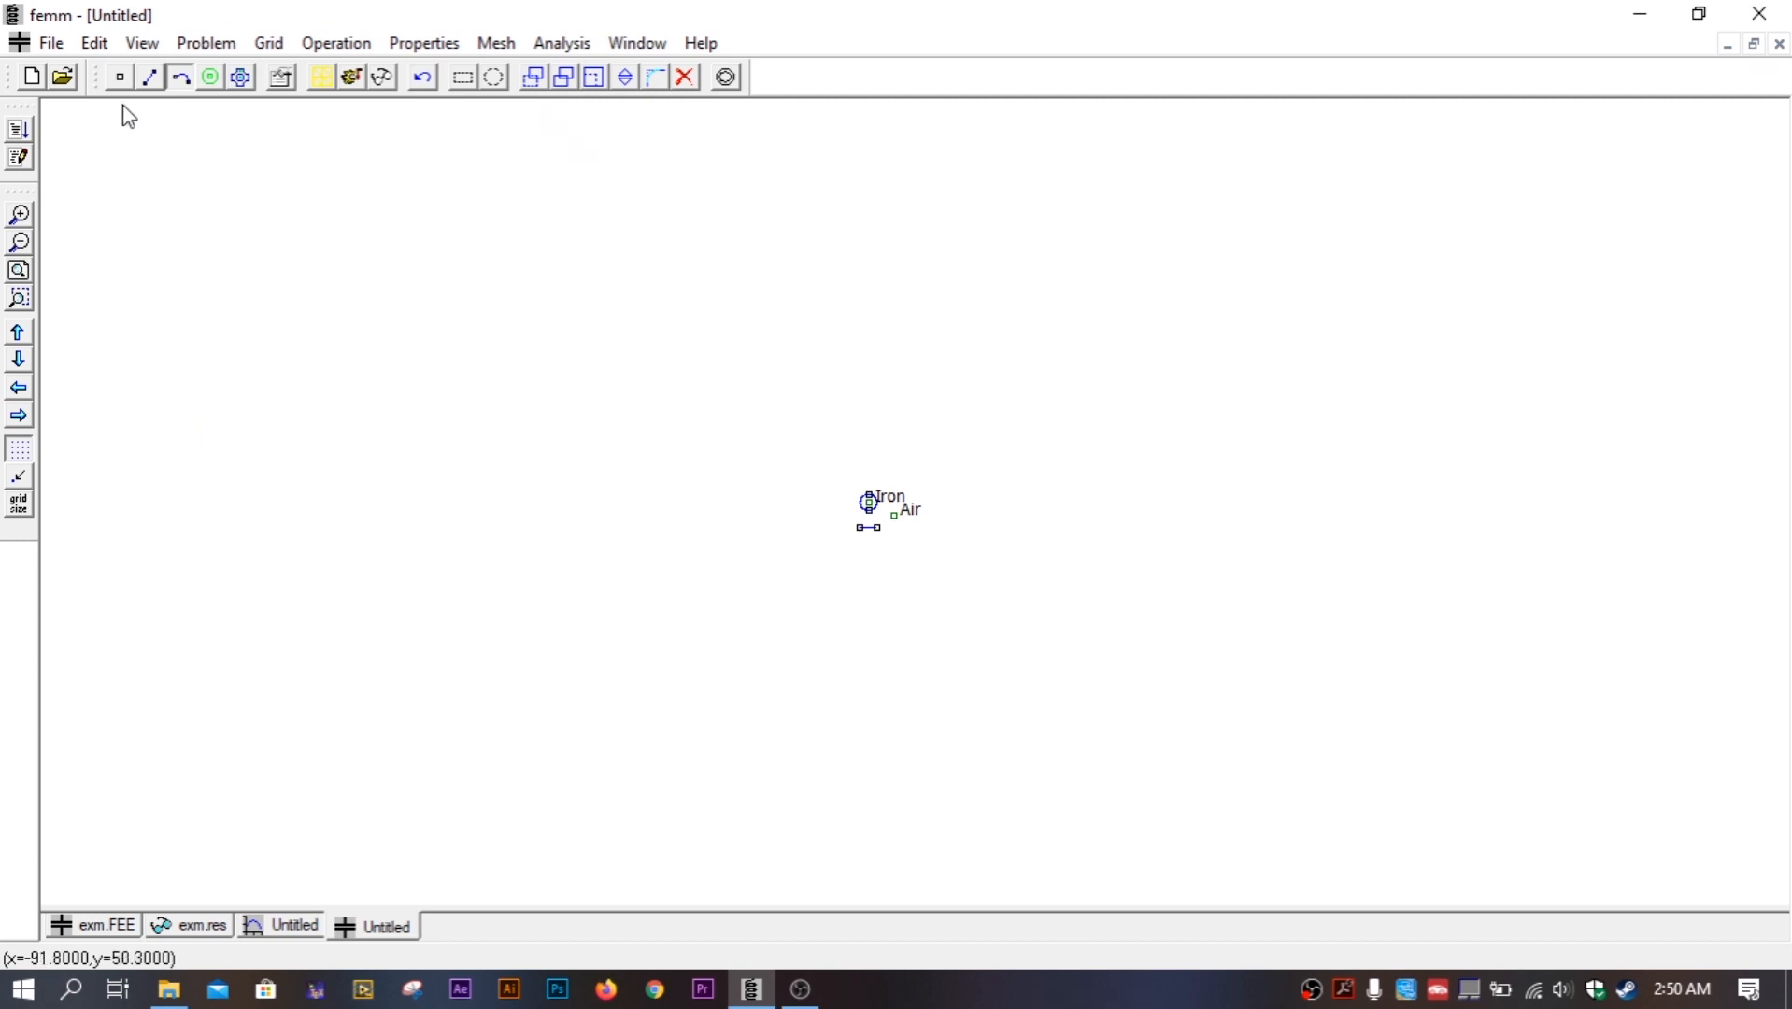
click(120, 76)
click(326, 136)
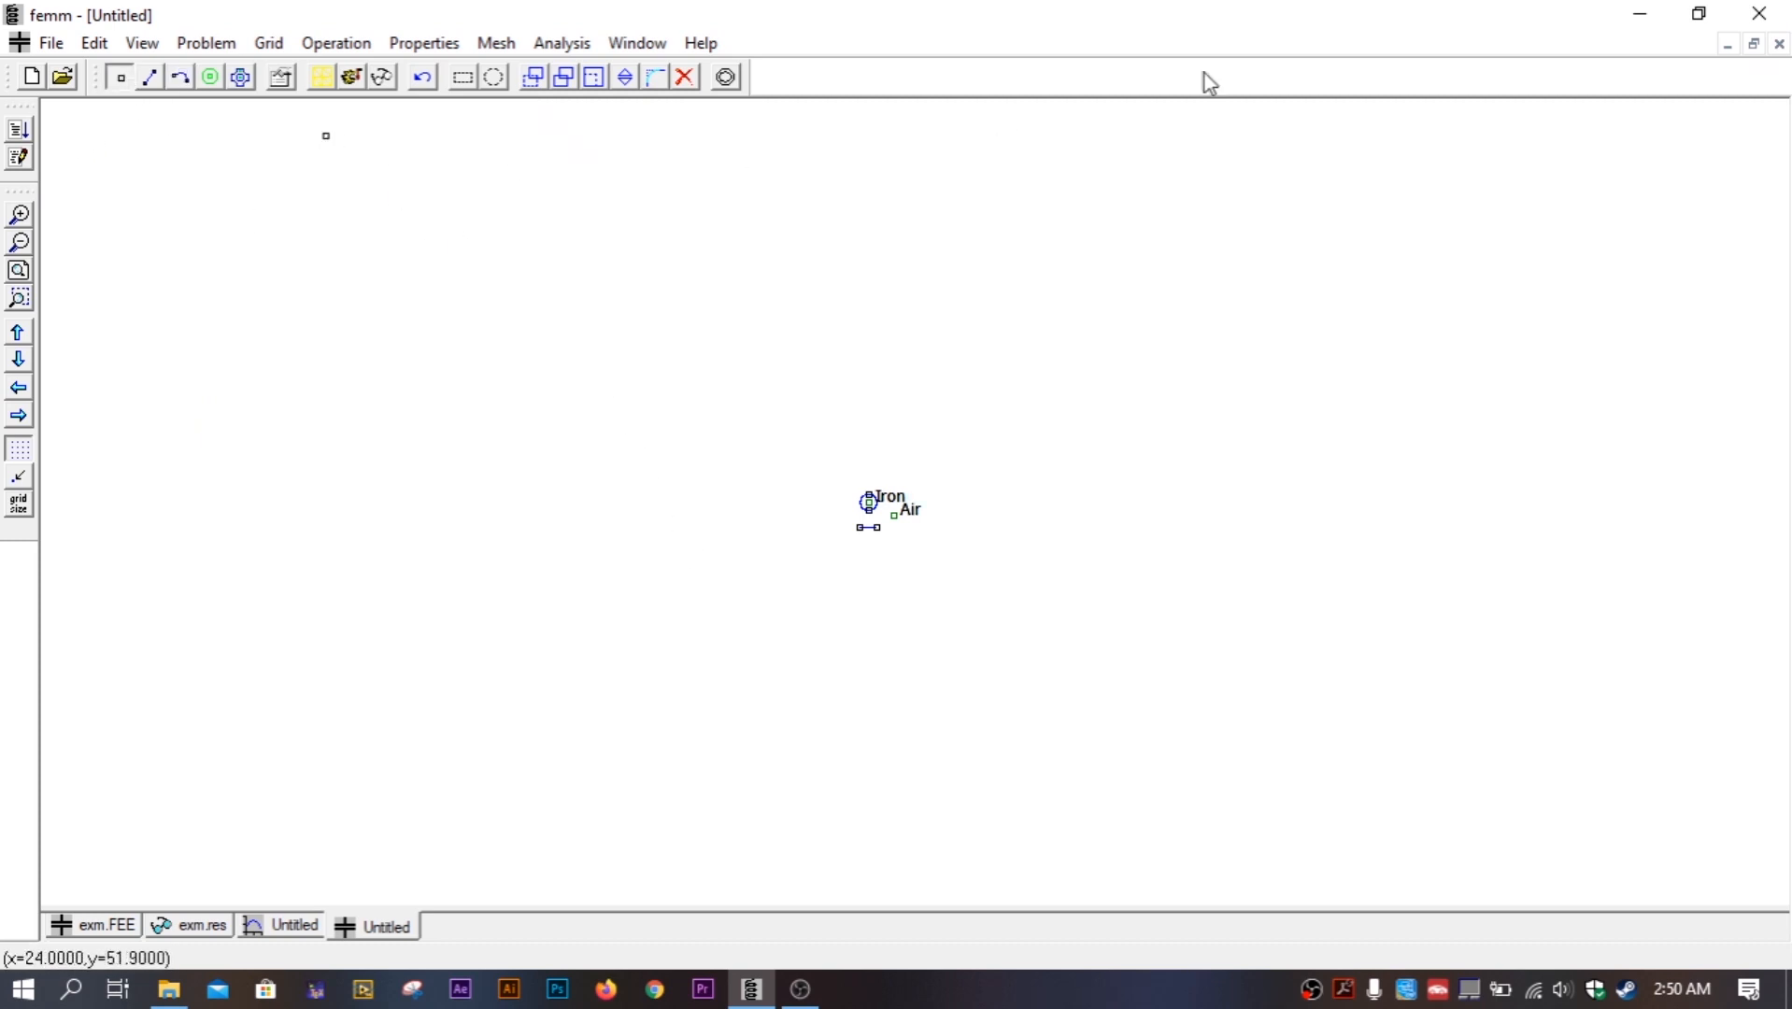
click(1424, 134)
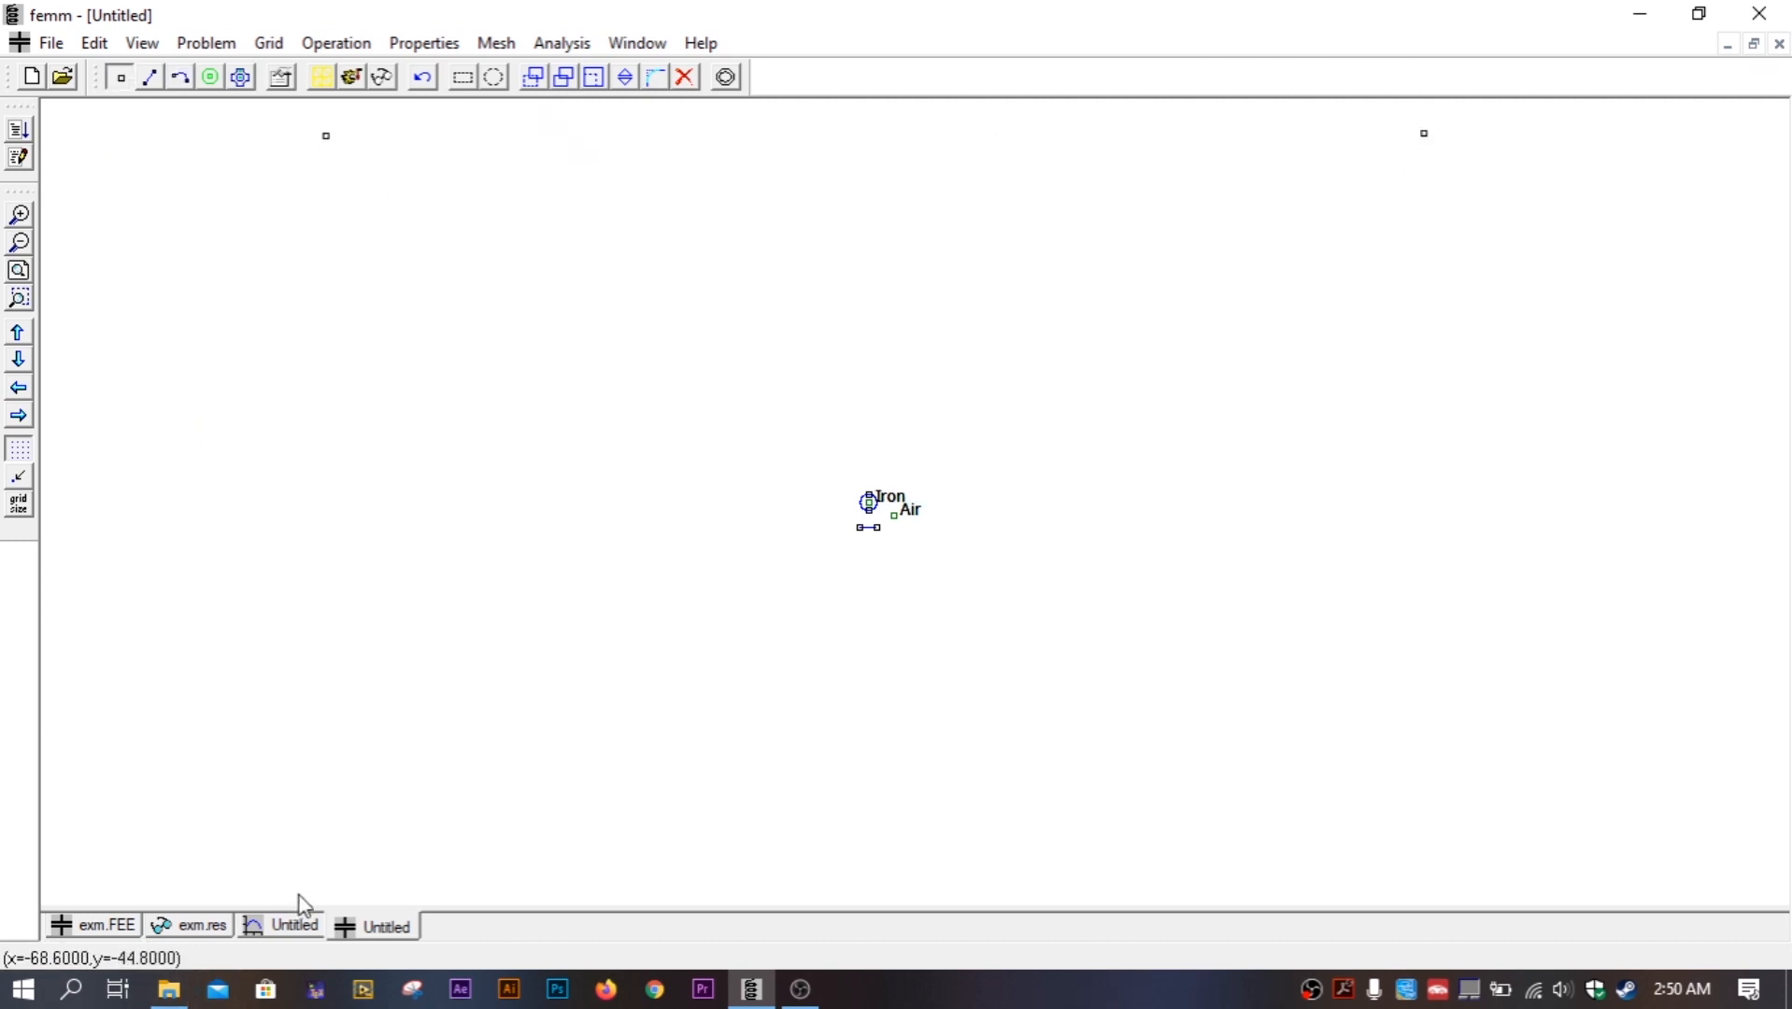
click(285, 858)
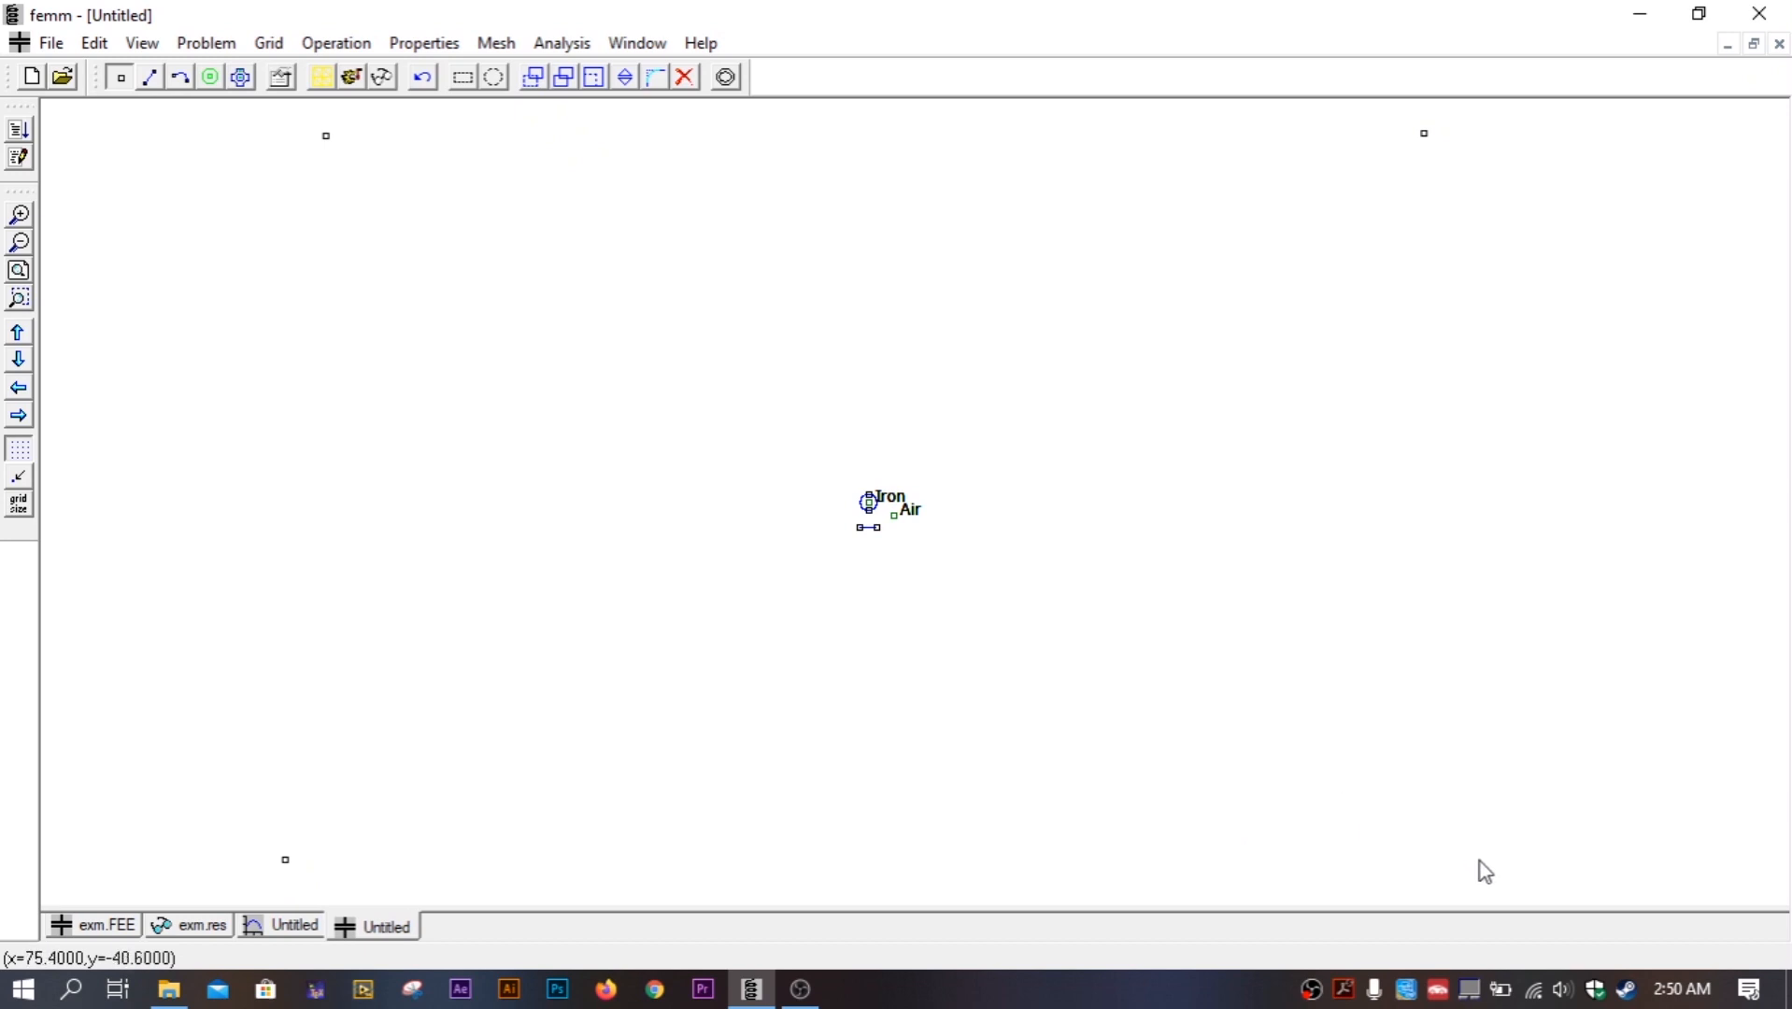
Connect the four outer corner nodes with line segments to form a closed four-sided boundary around the model.
click(150, 76)
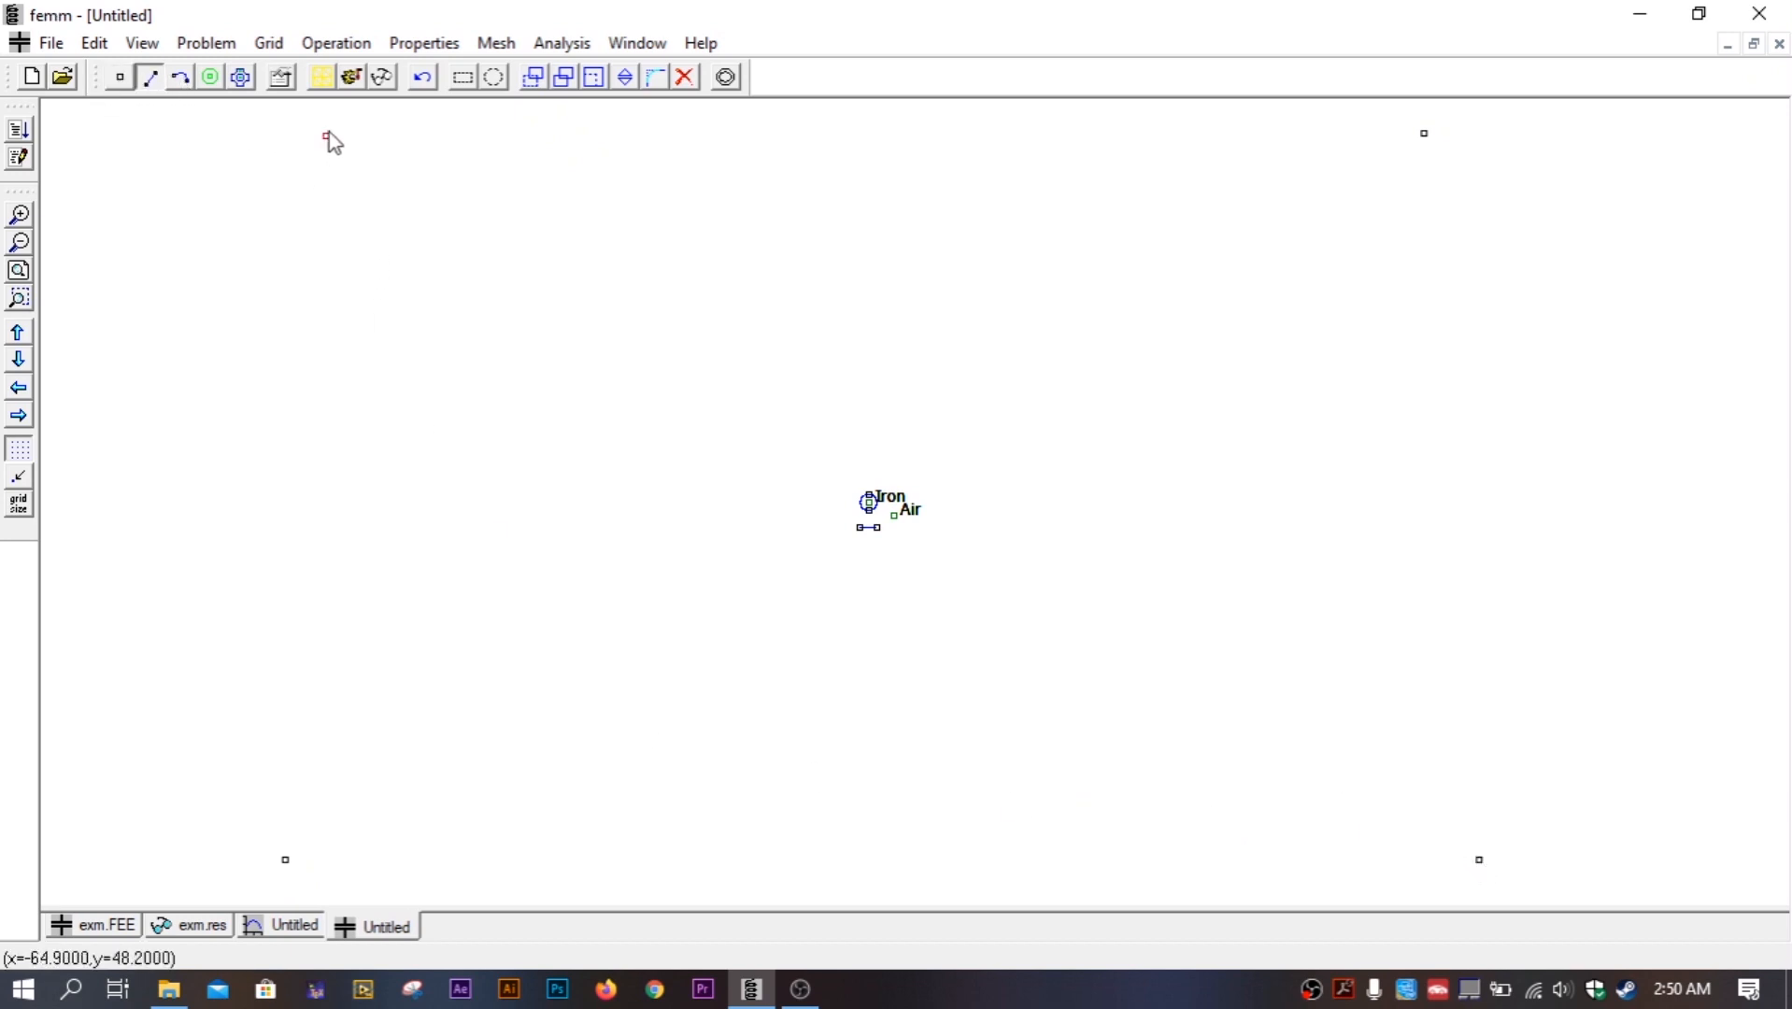
click(1425, 135)
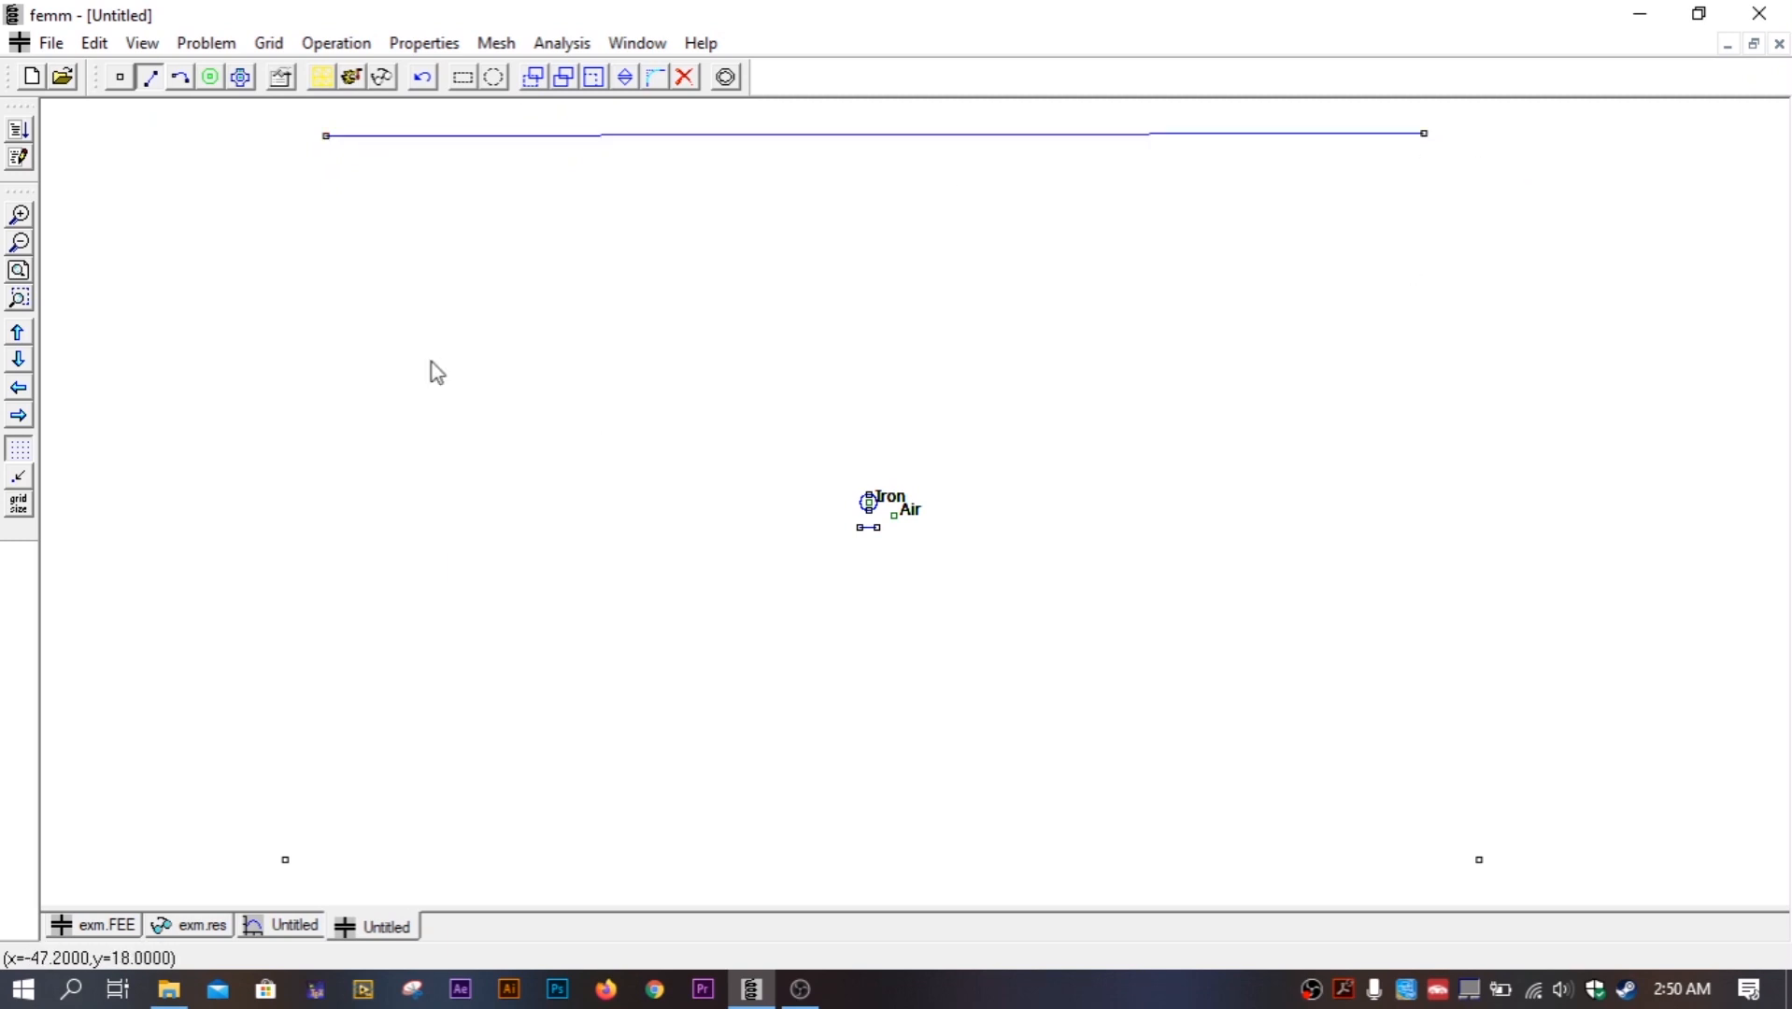
click(326, 136)
click(285, 859)
click(285, 860)
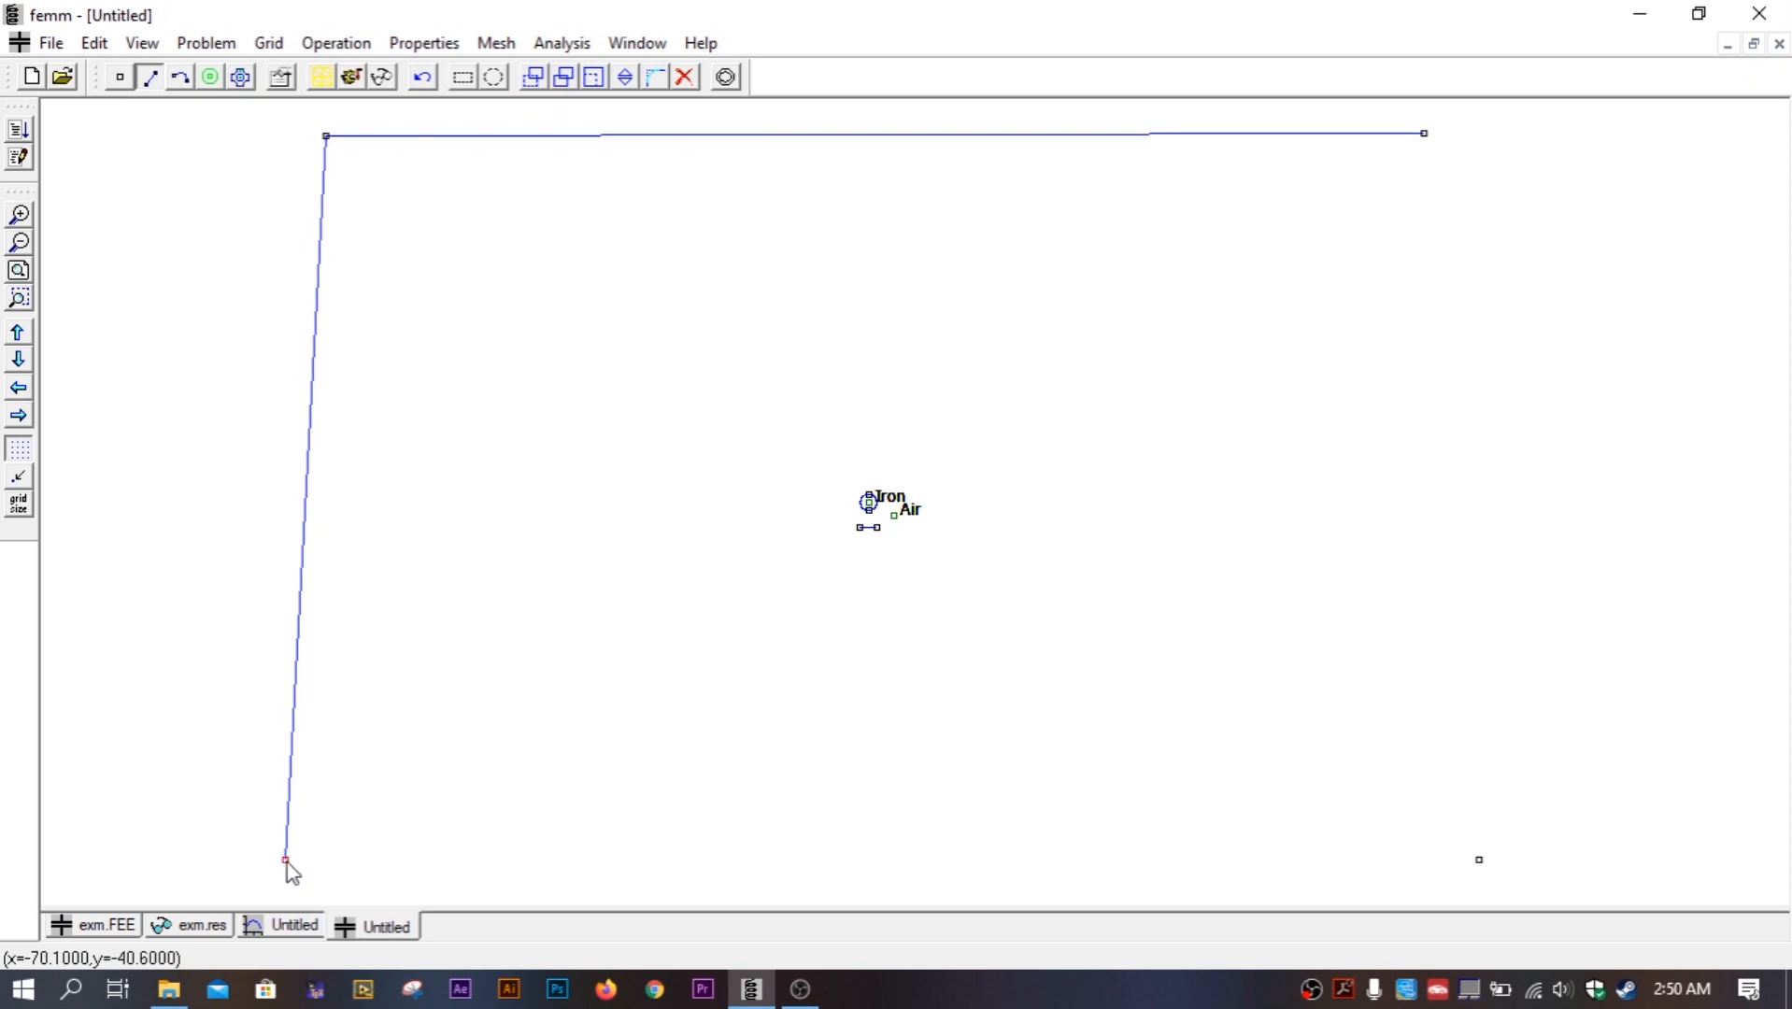
click(1479, 859)
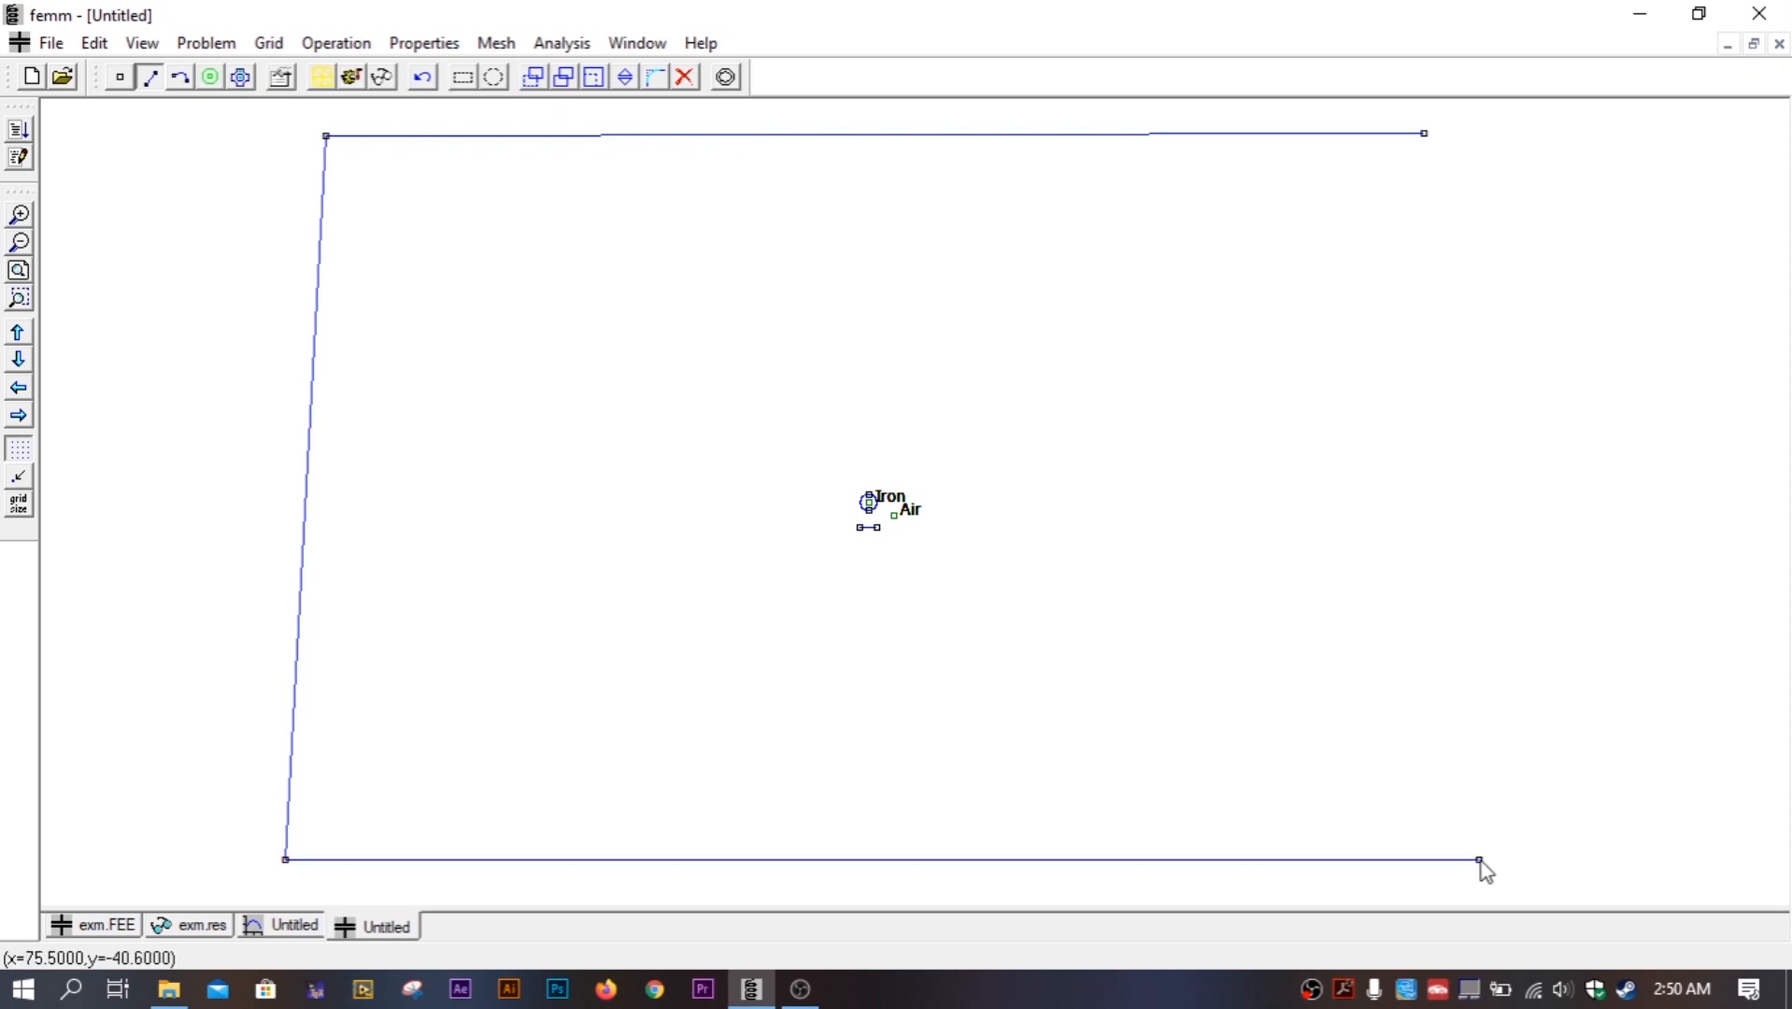
click(1424, 135)
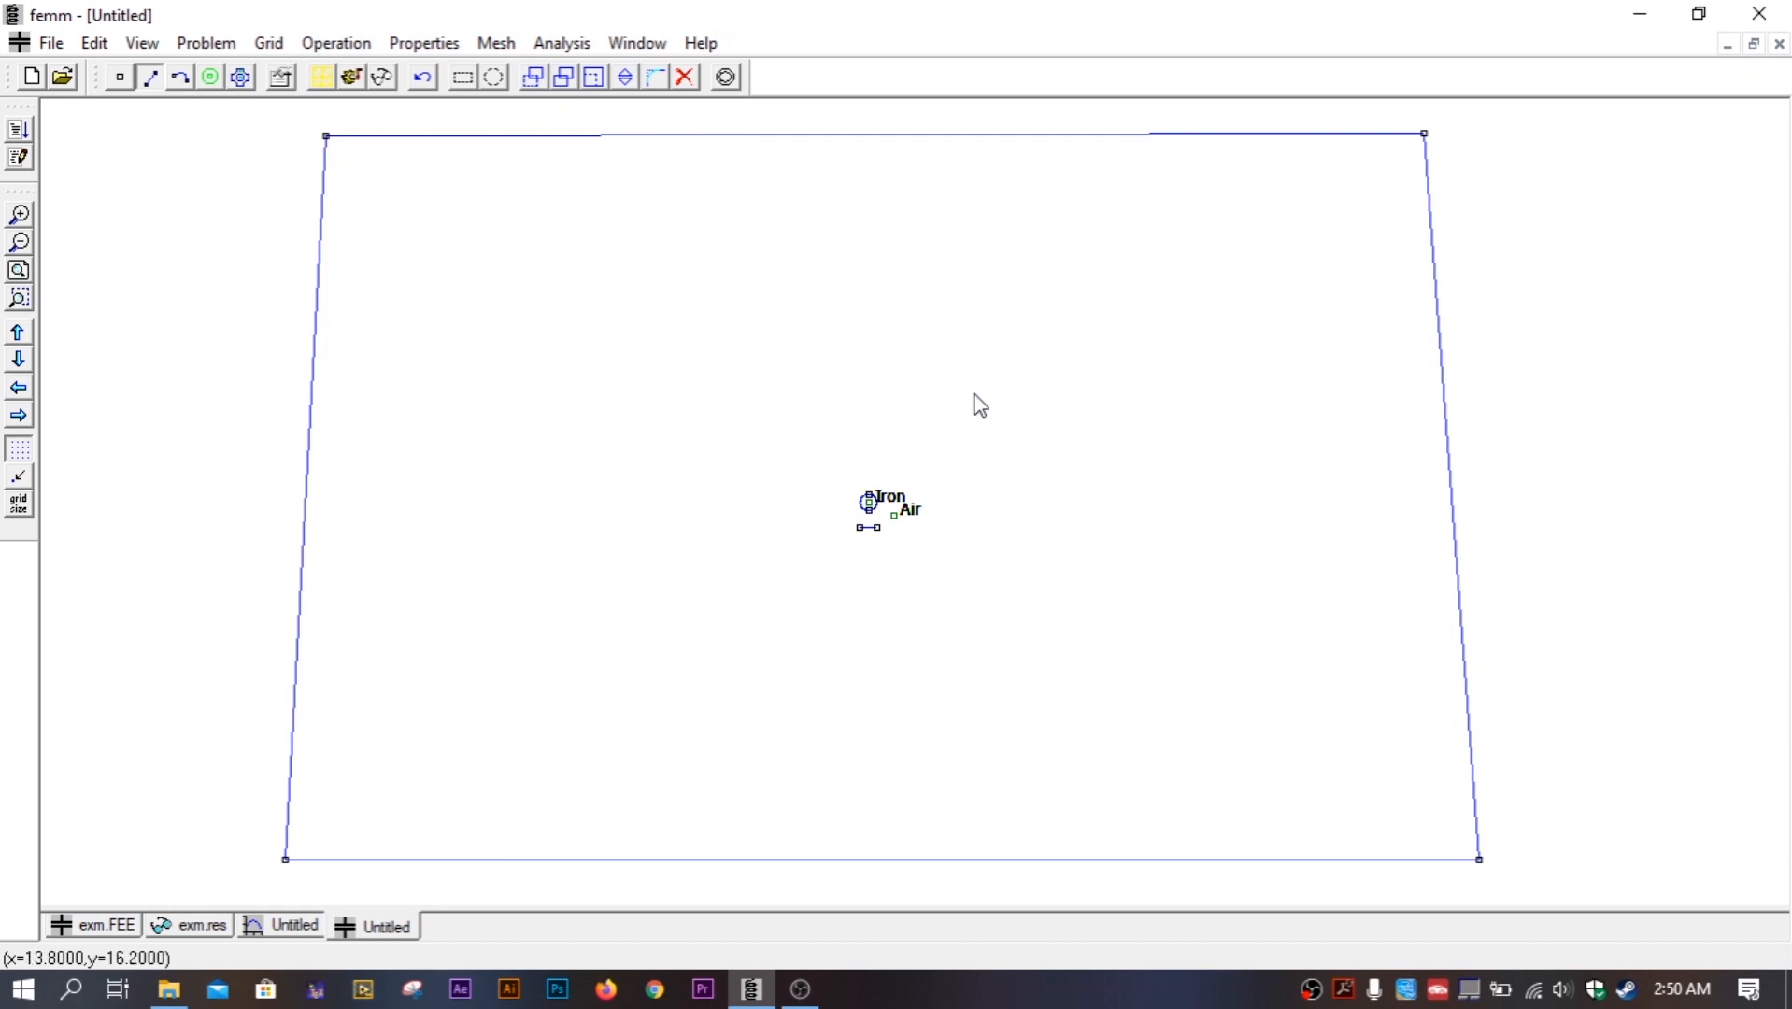
Save the model in the FEMM folder as example1.
click(20, 216)
click(20, 216)
click(20, 216)
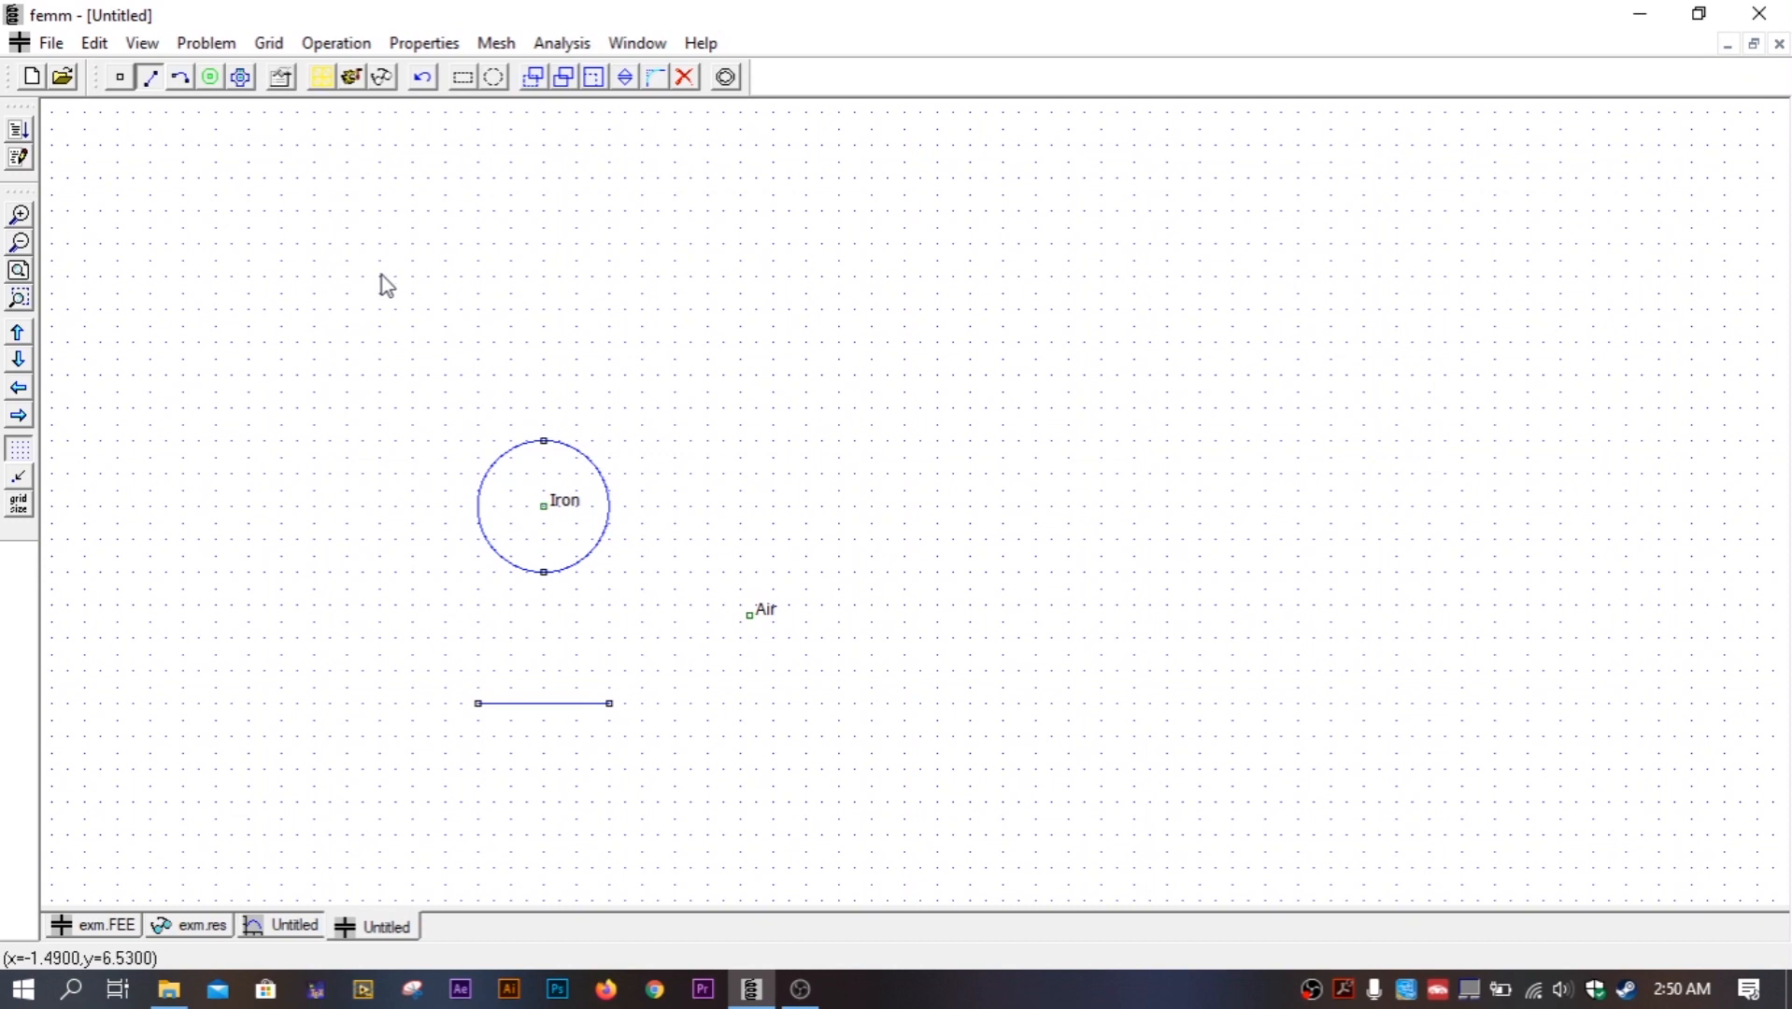
click(44, 43)
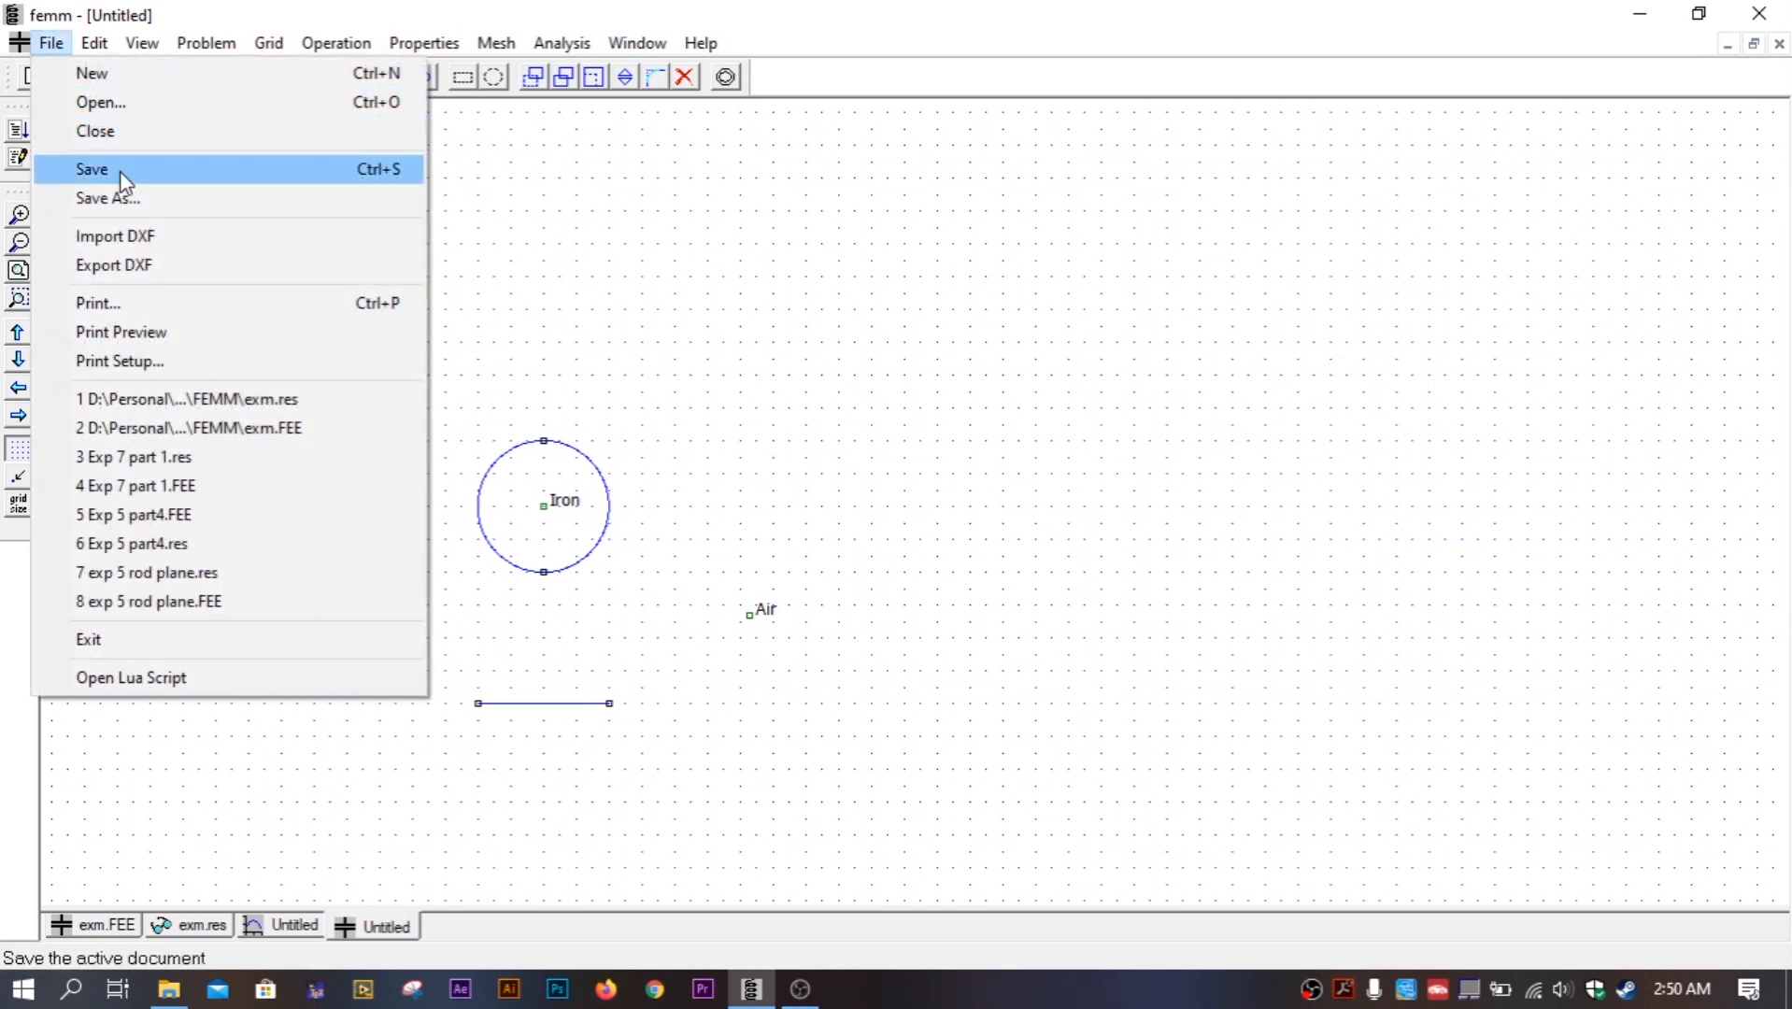
click(122, 174)
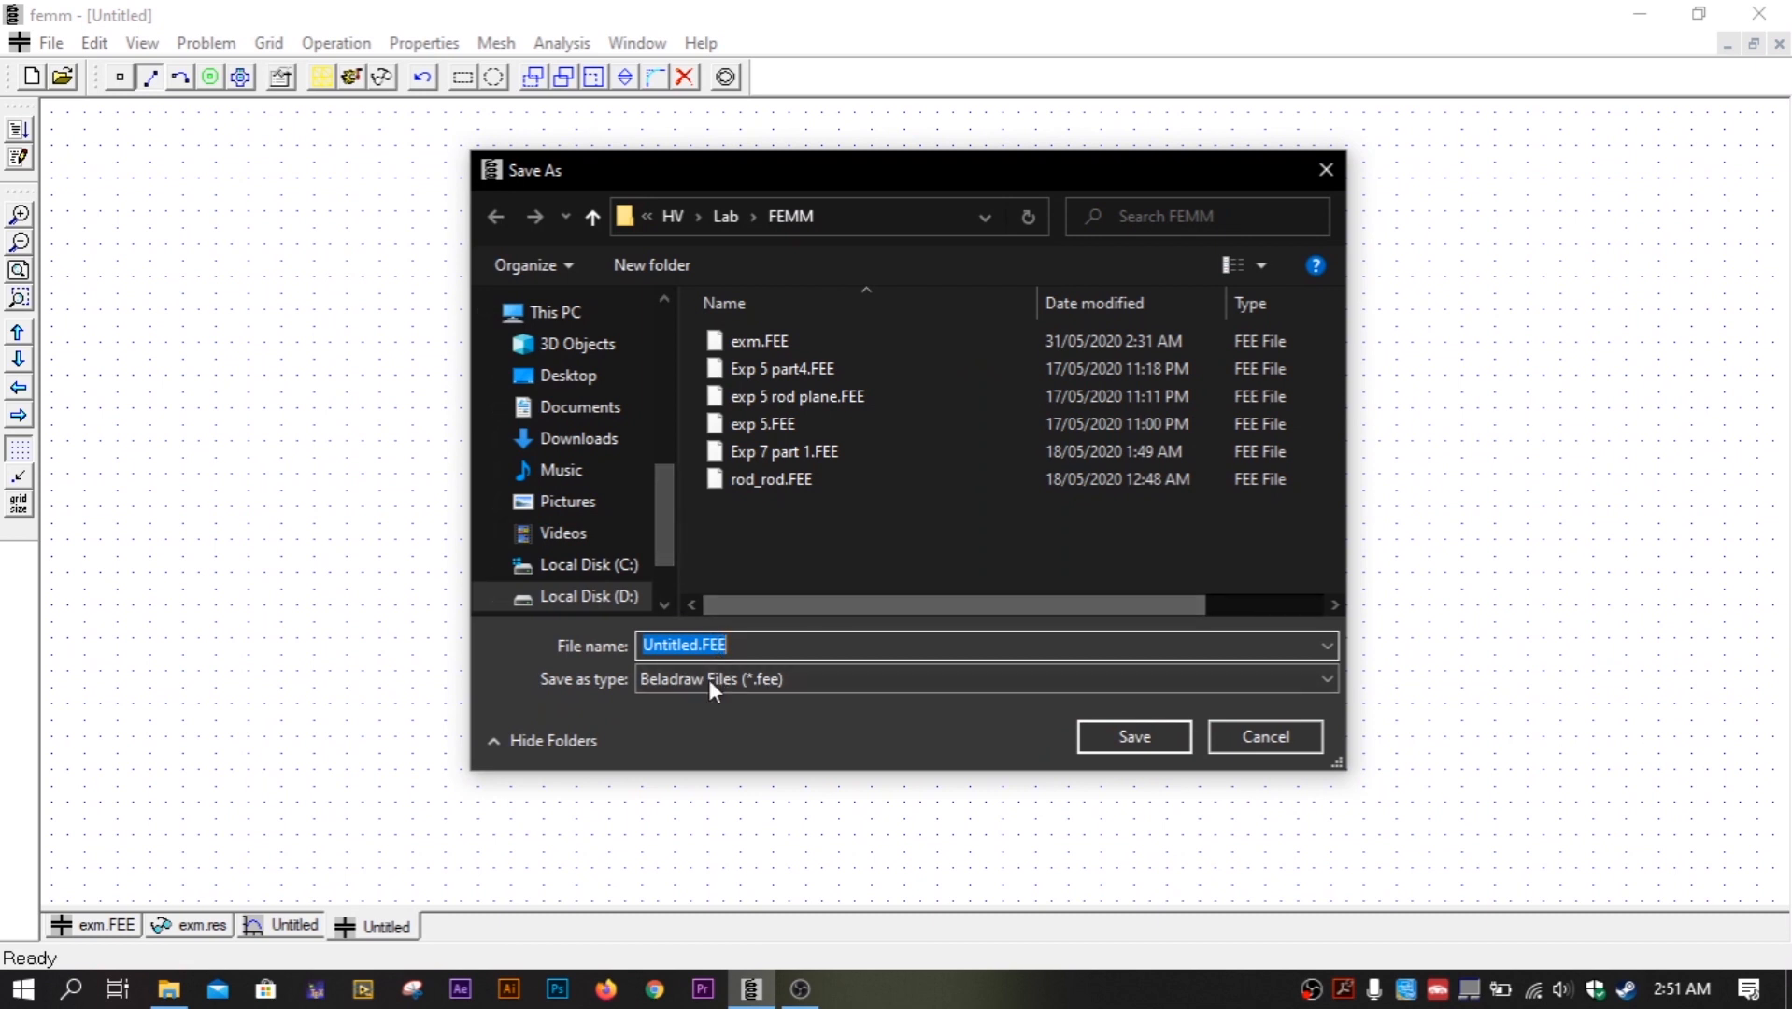
click(700, 646)
double_click(700, 646)
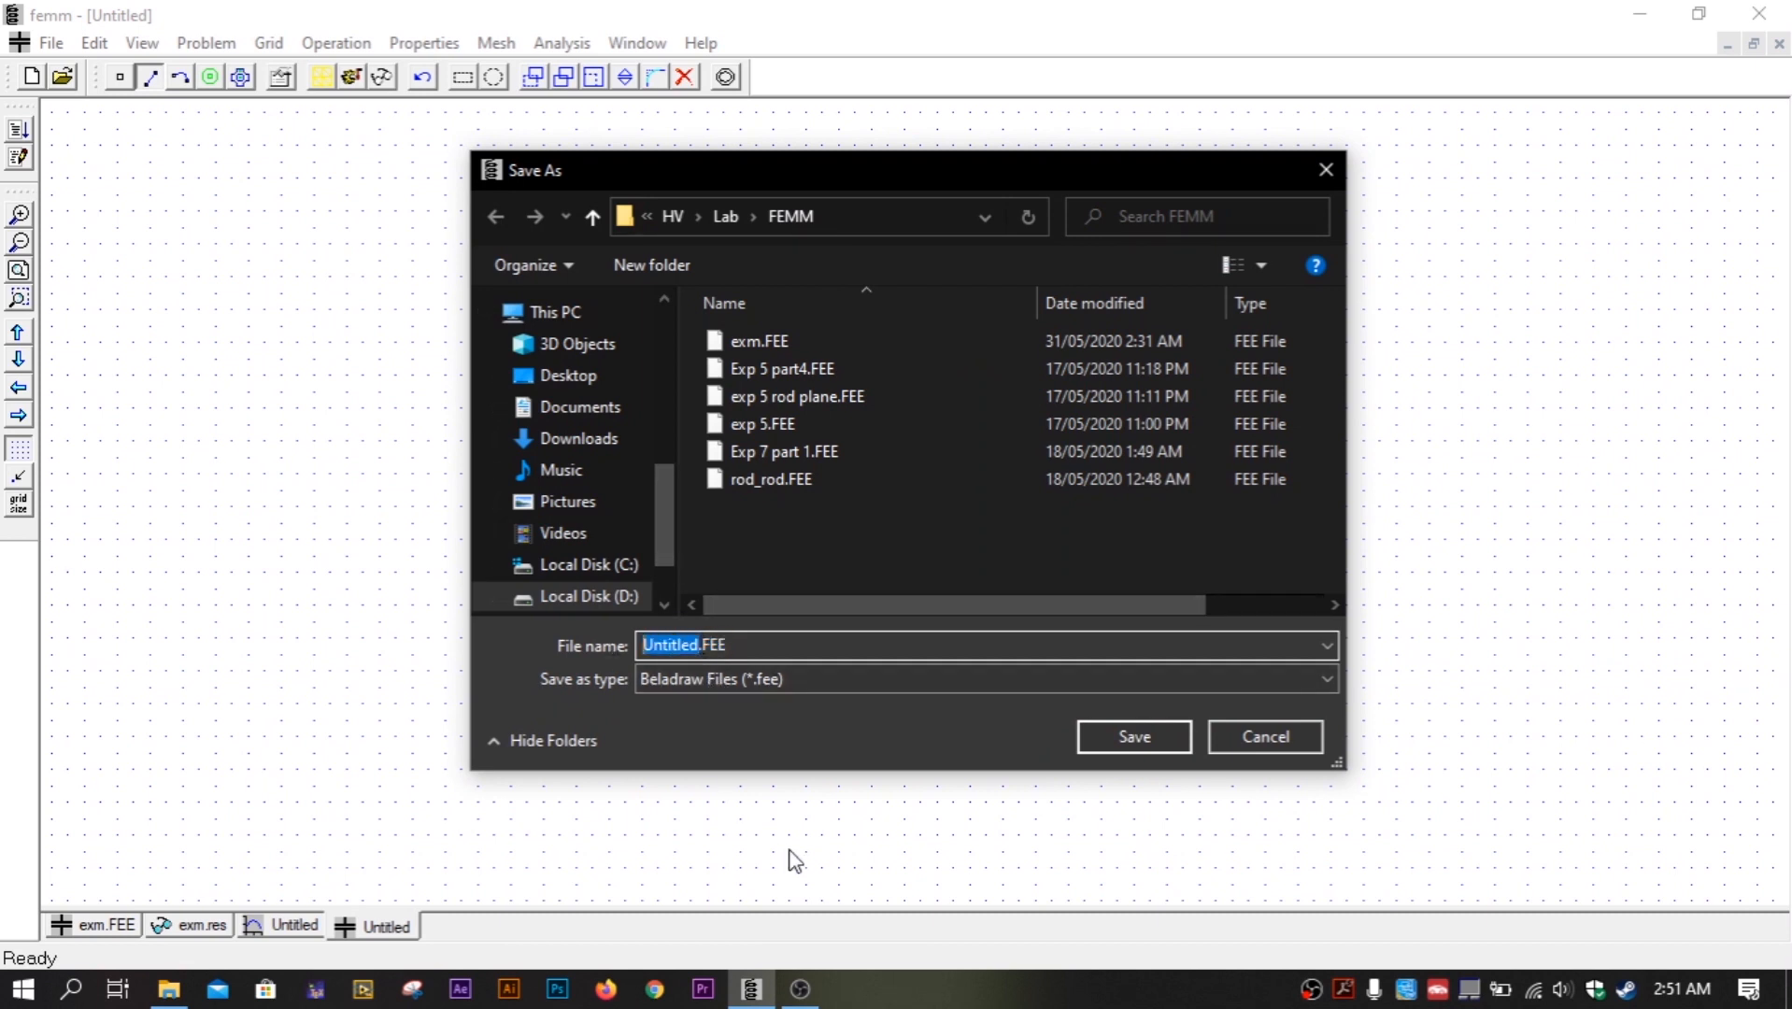
text(example1)
click(1110, 738)
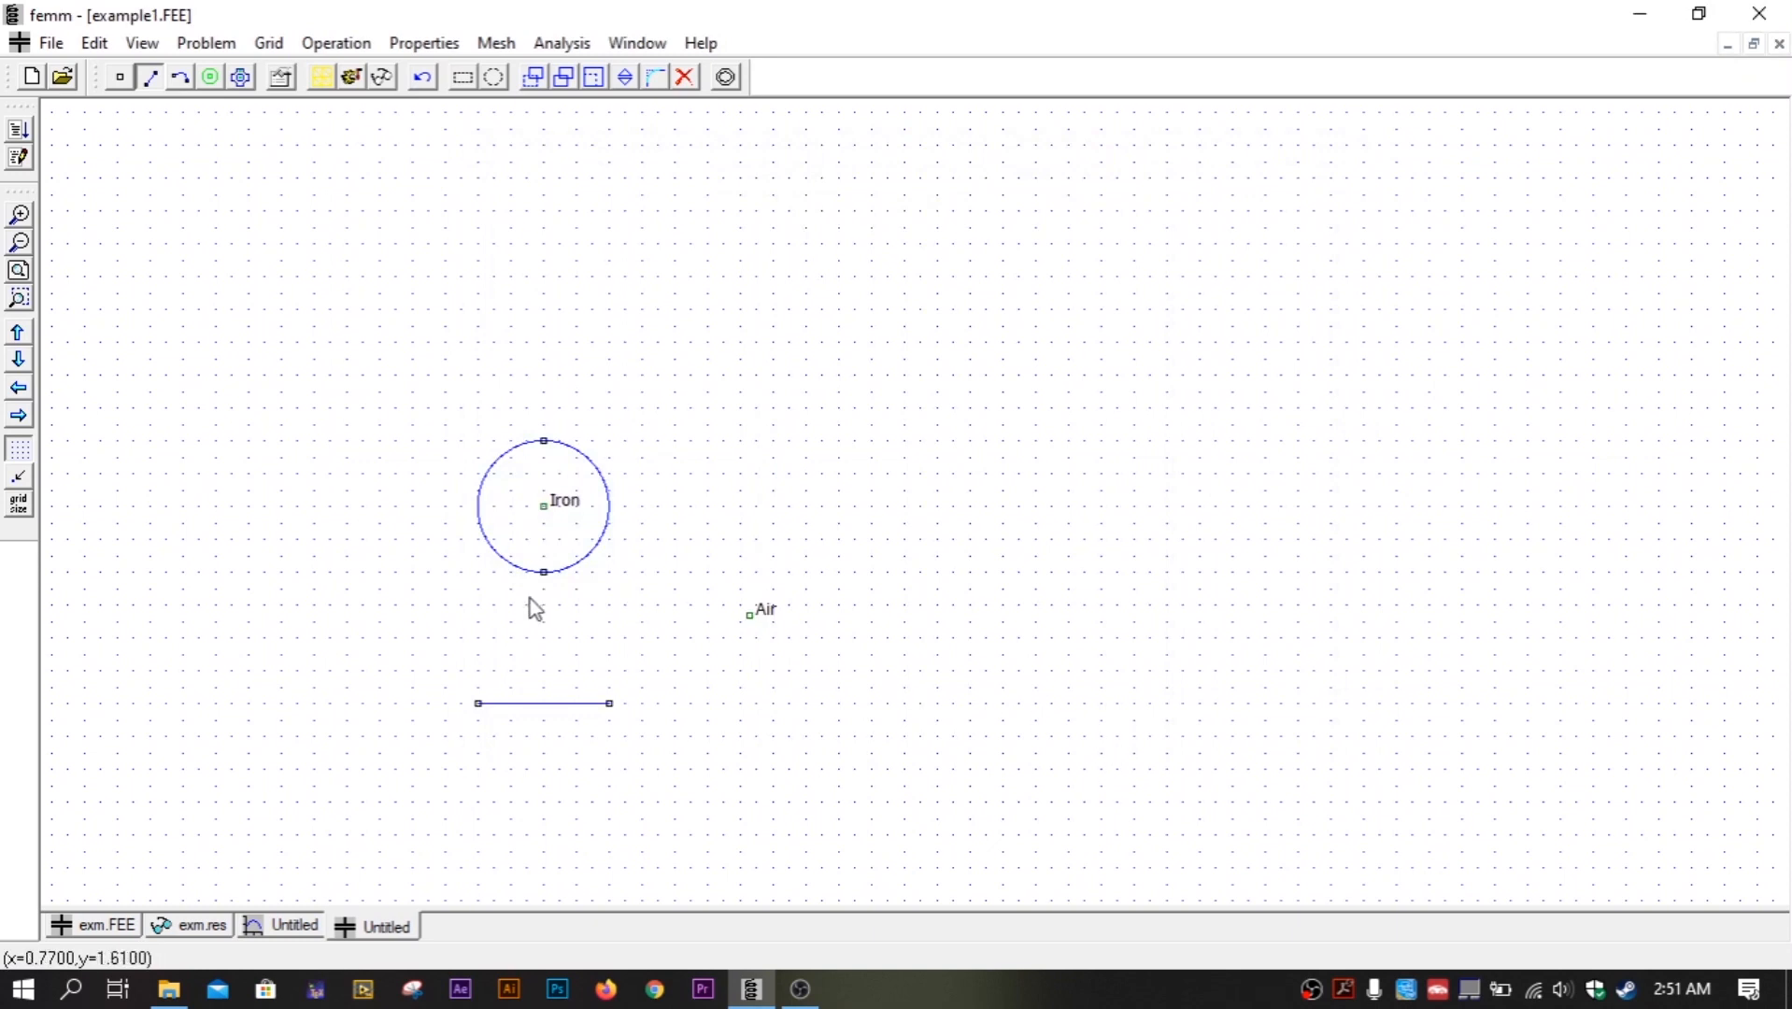
Generate the mesh for the model and run the electrostatic analysis.
click(321, 79)
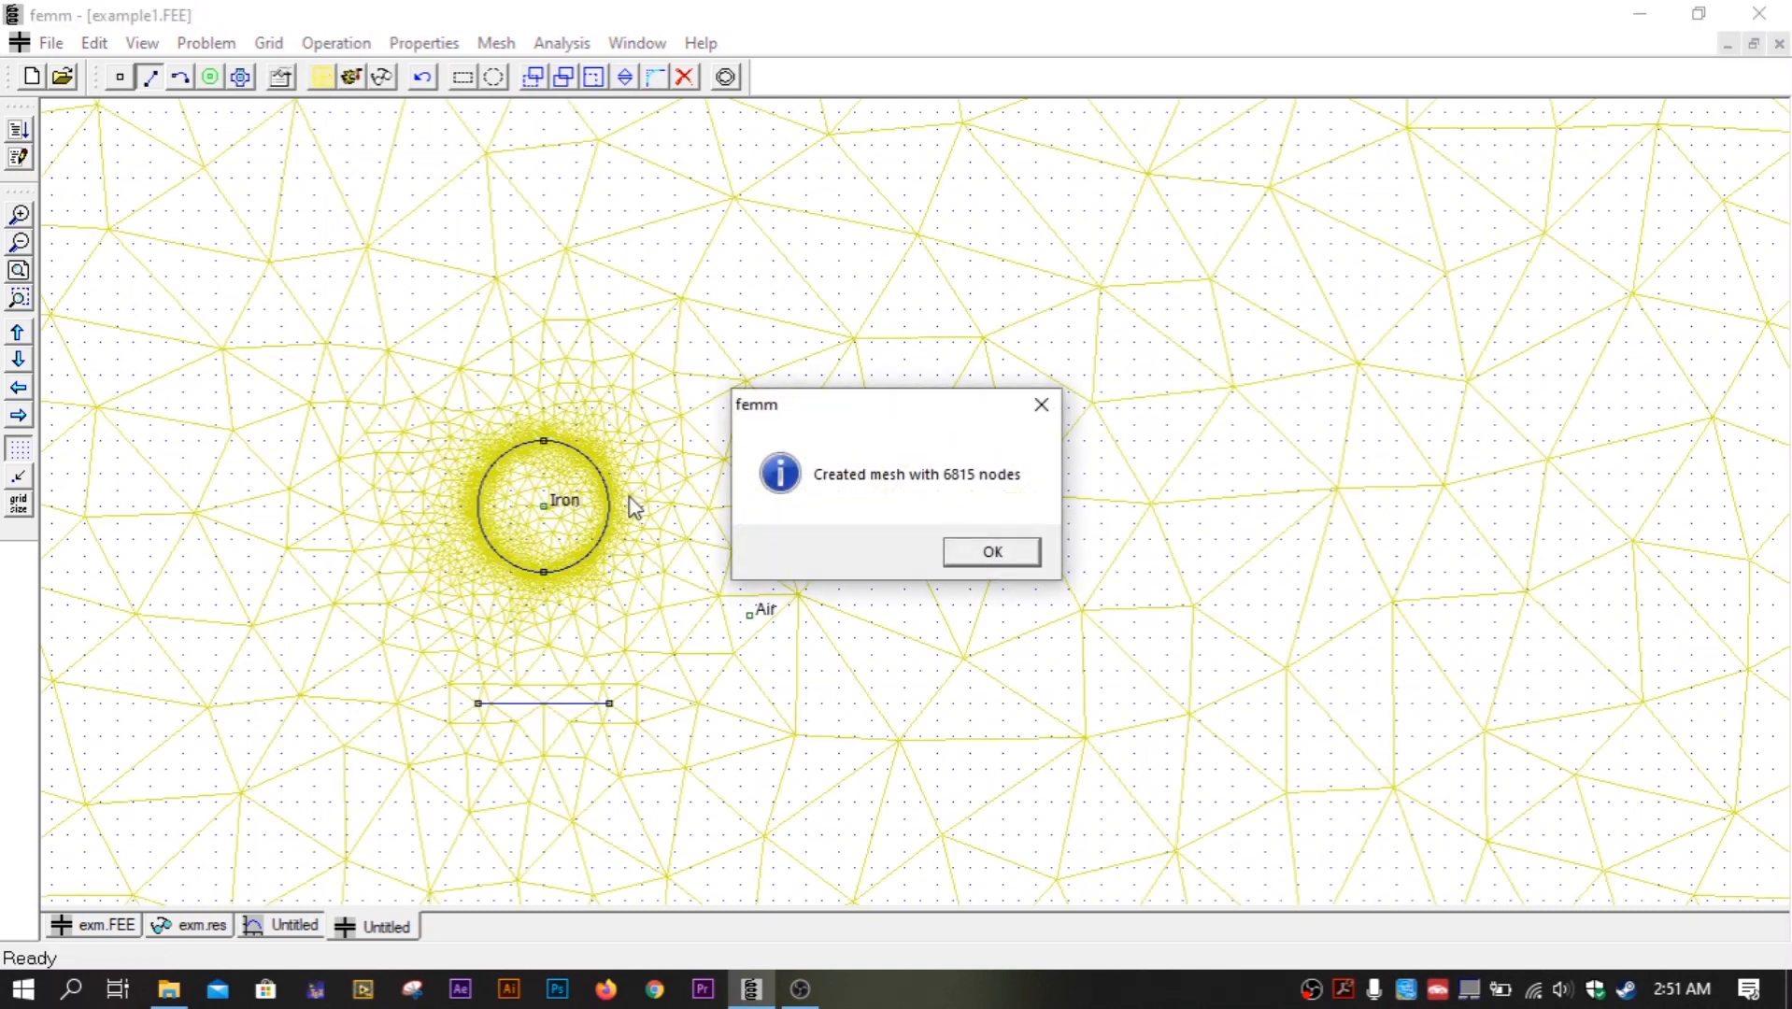
click(992, 552)
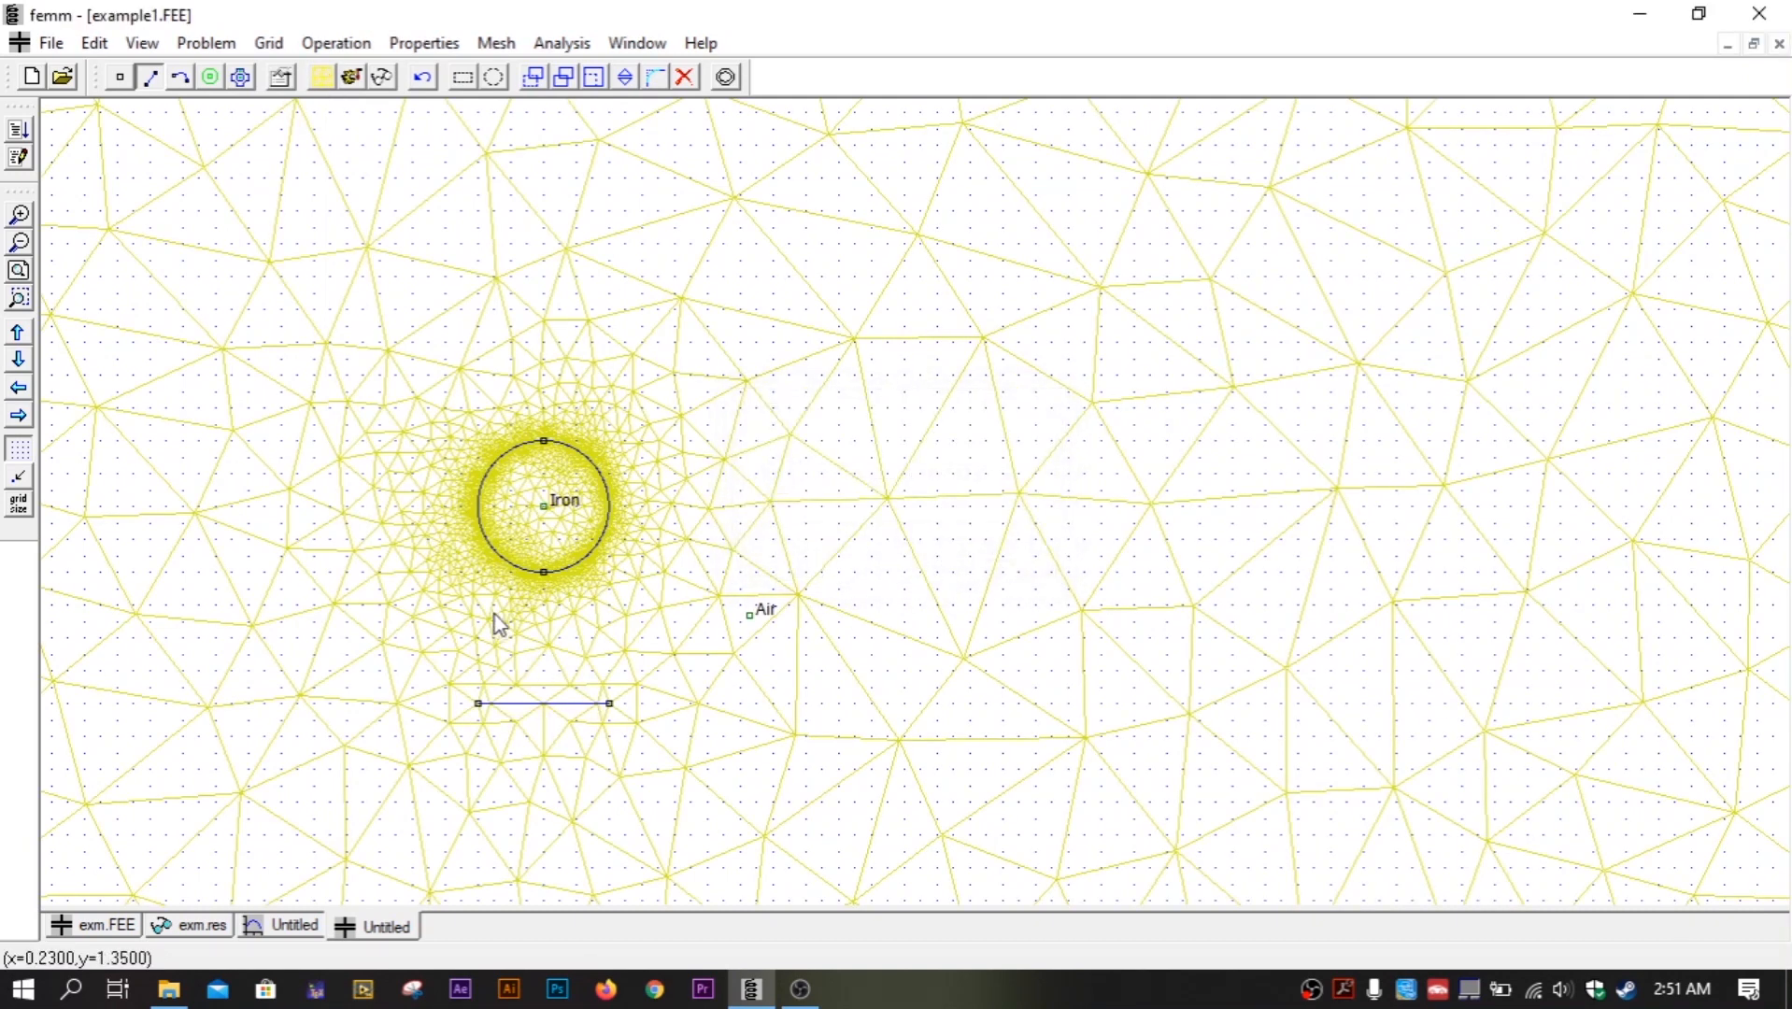
click(353, 79)
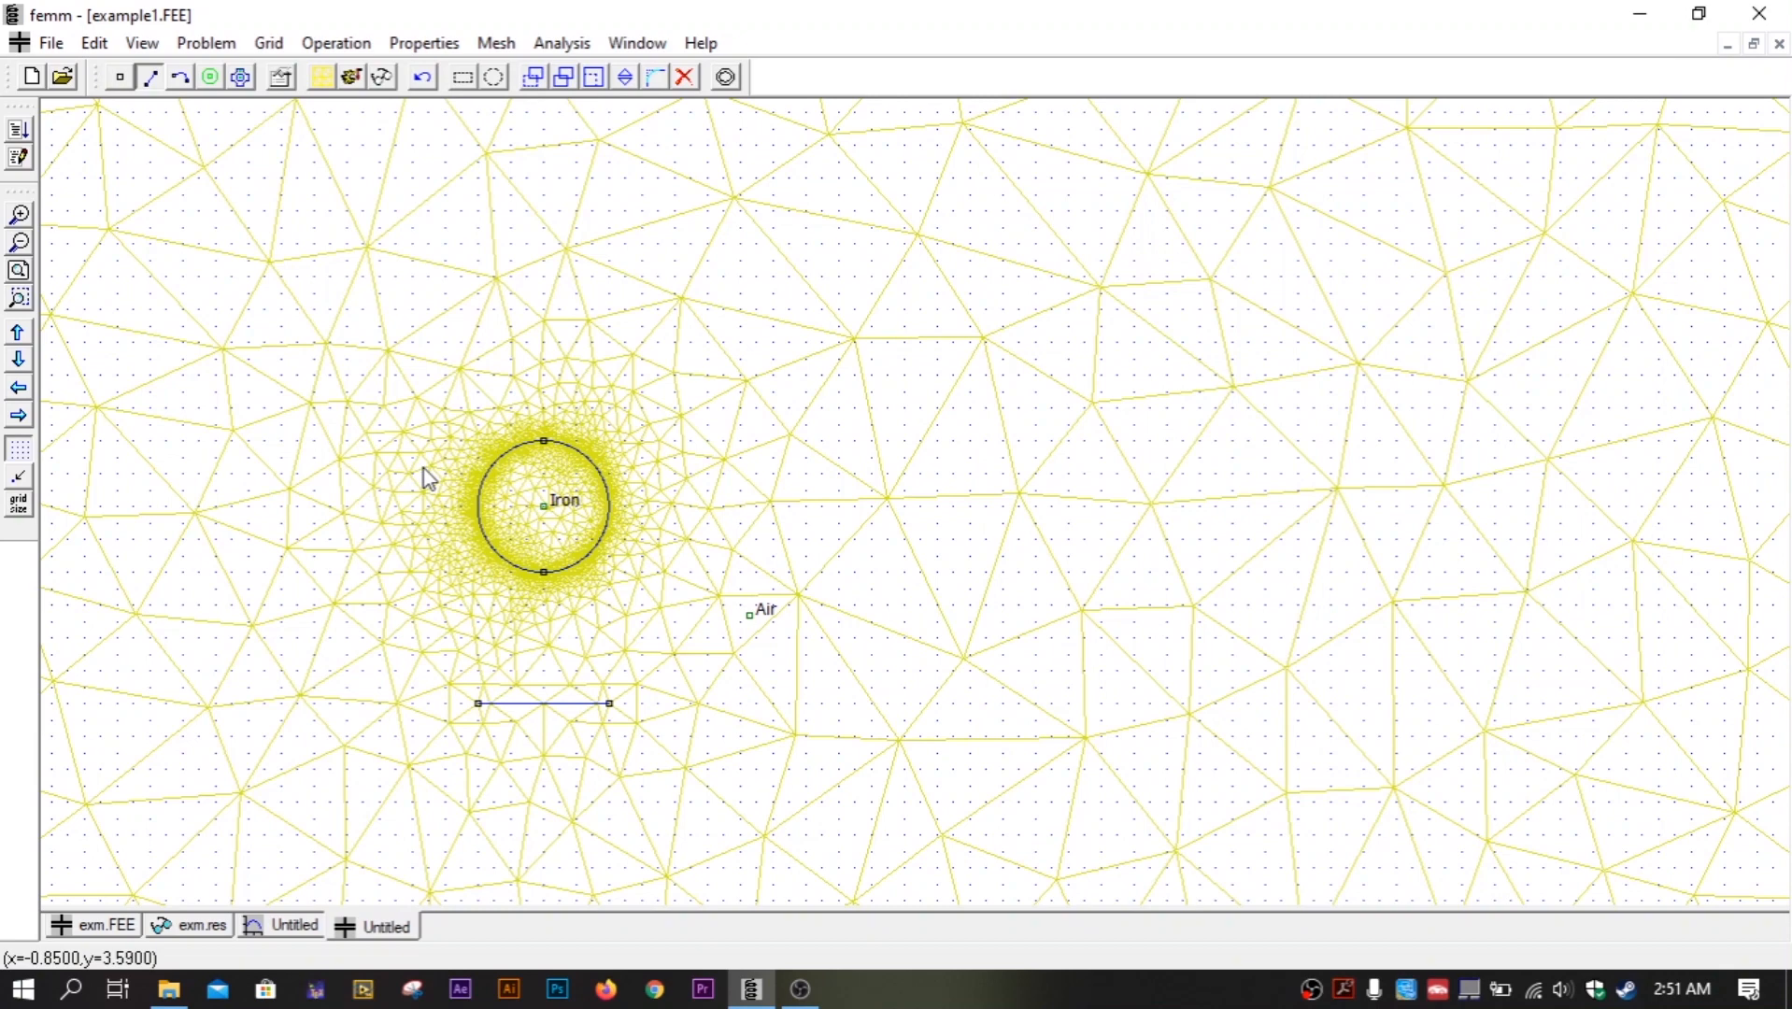
Display the solved voltage plot, centre it on the circle and ground line, and uncover the colour legend.
click(382, 79)
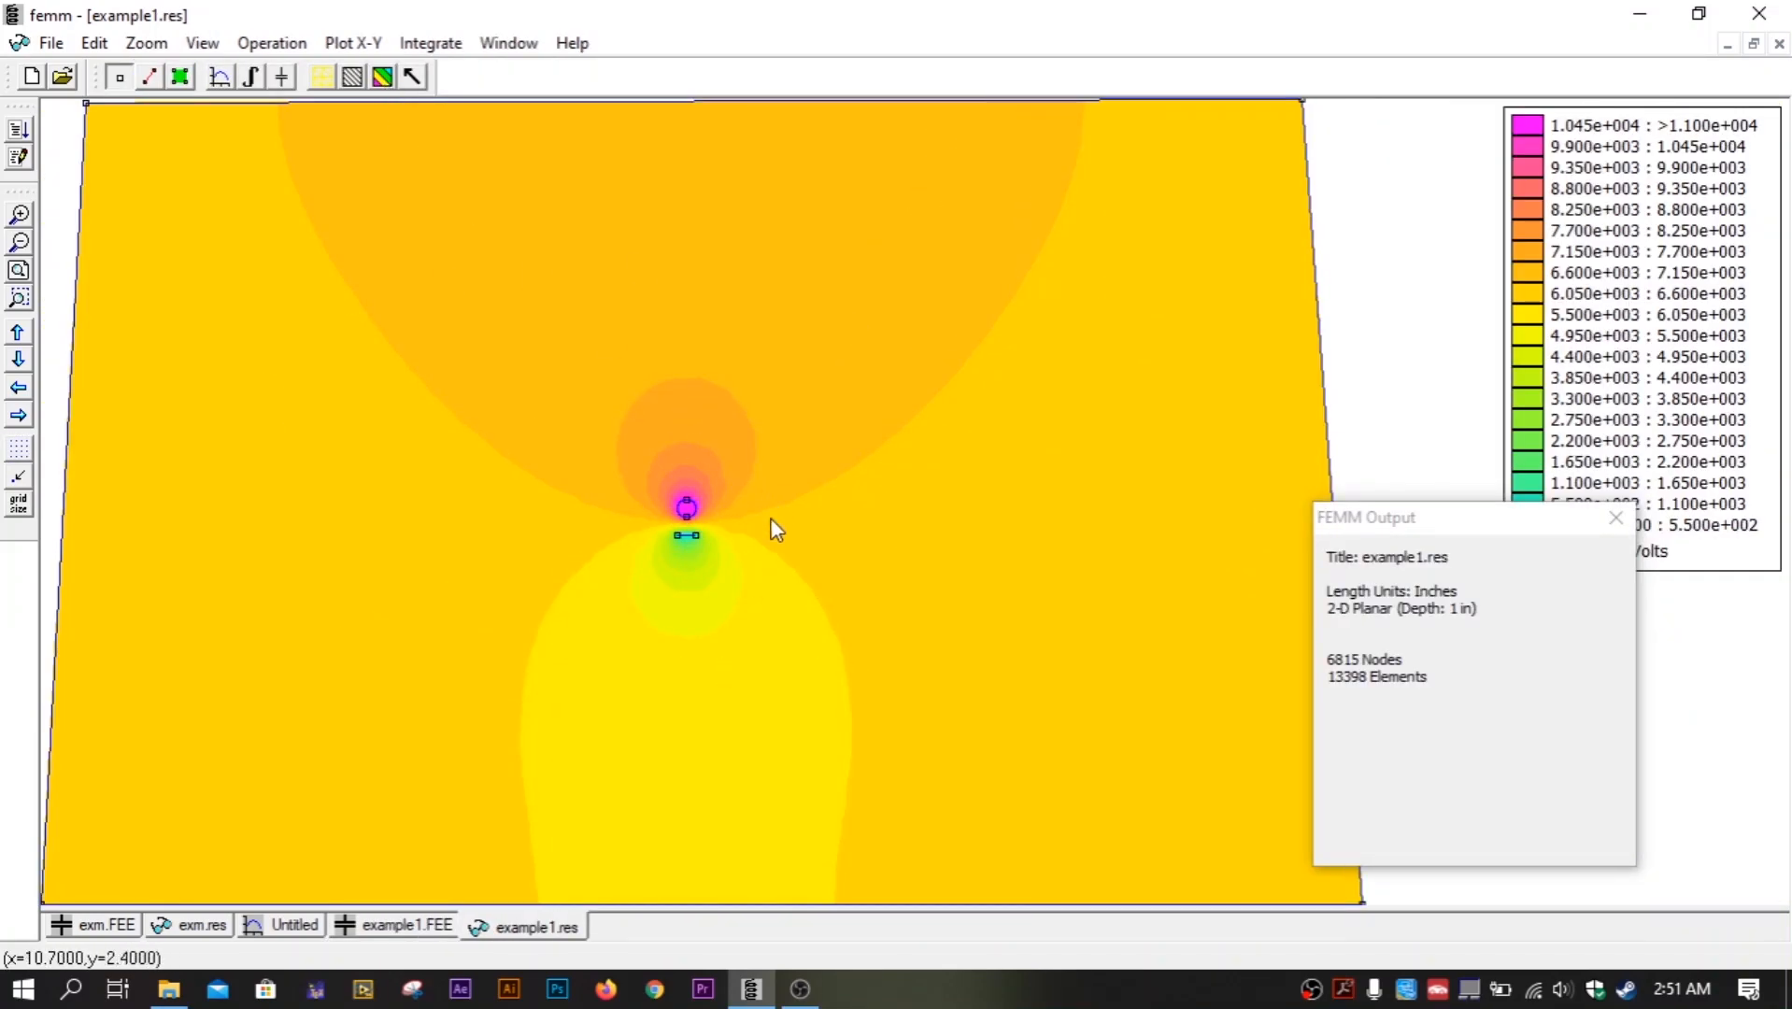
click(18, 216)
click(19, 216)
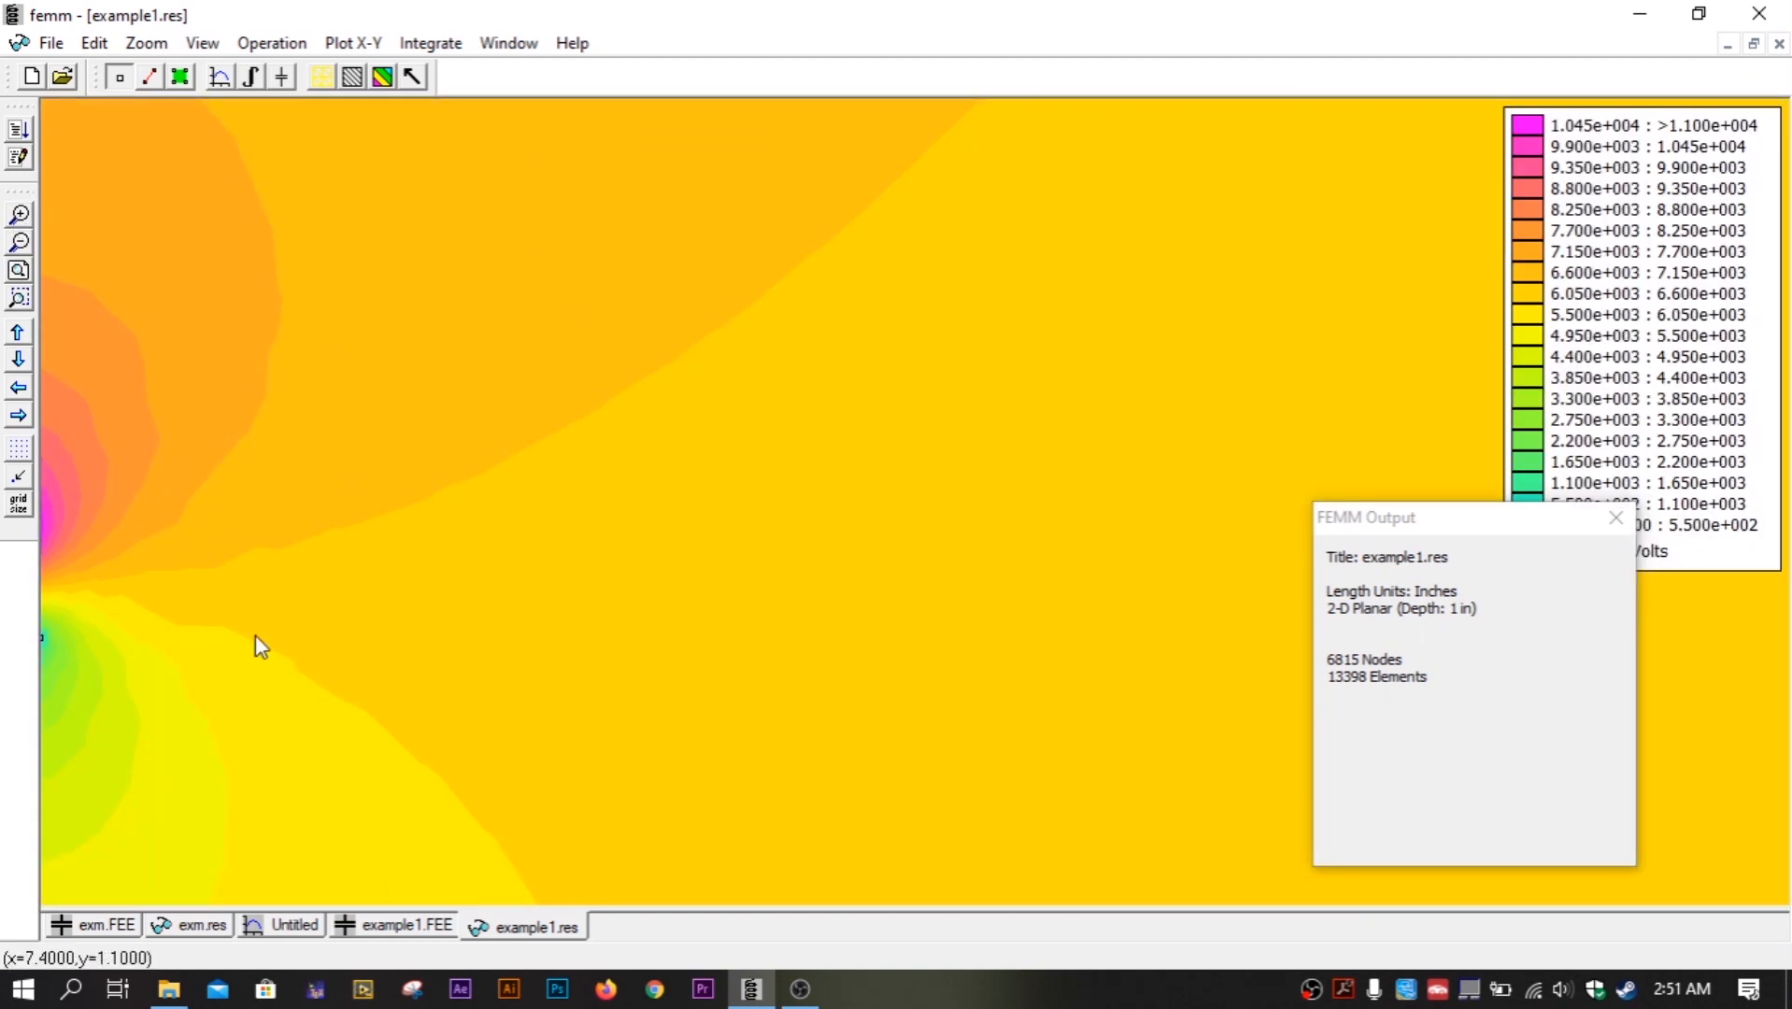
click(20, 389)
click(21, 391)
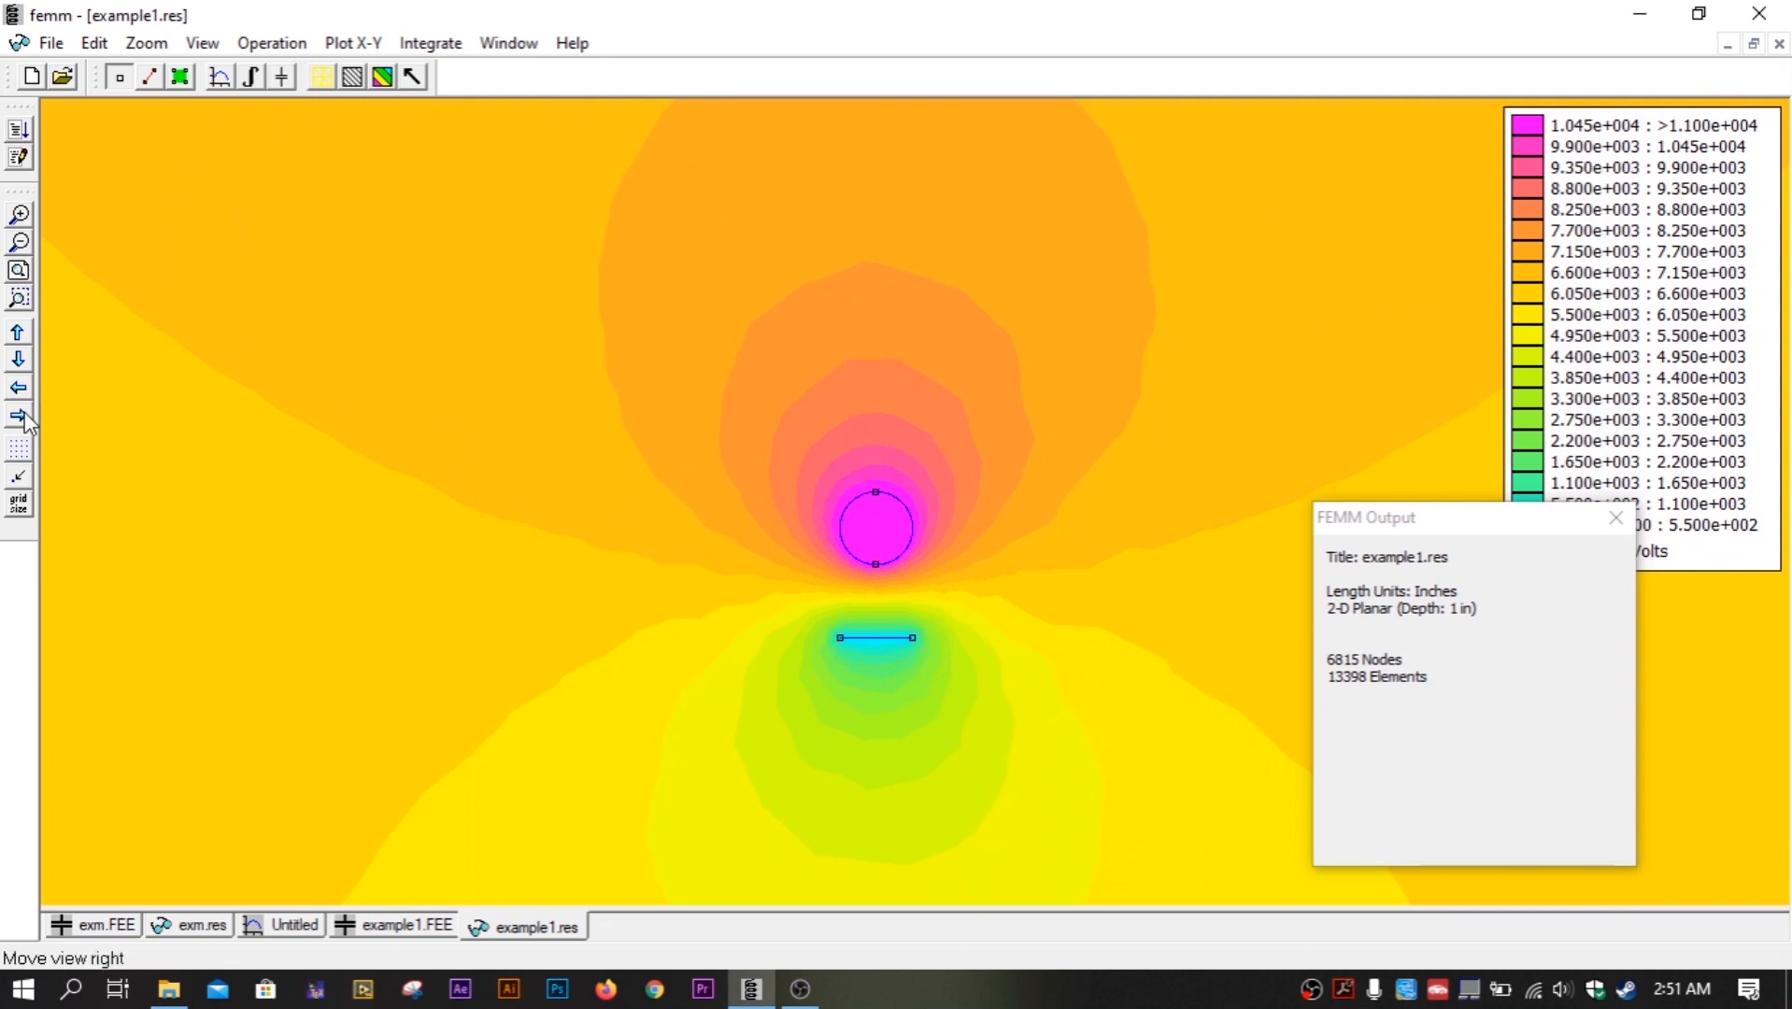
click(19, 216)
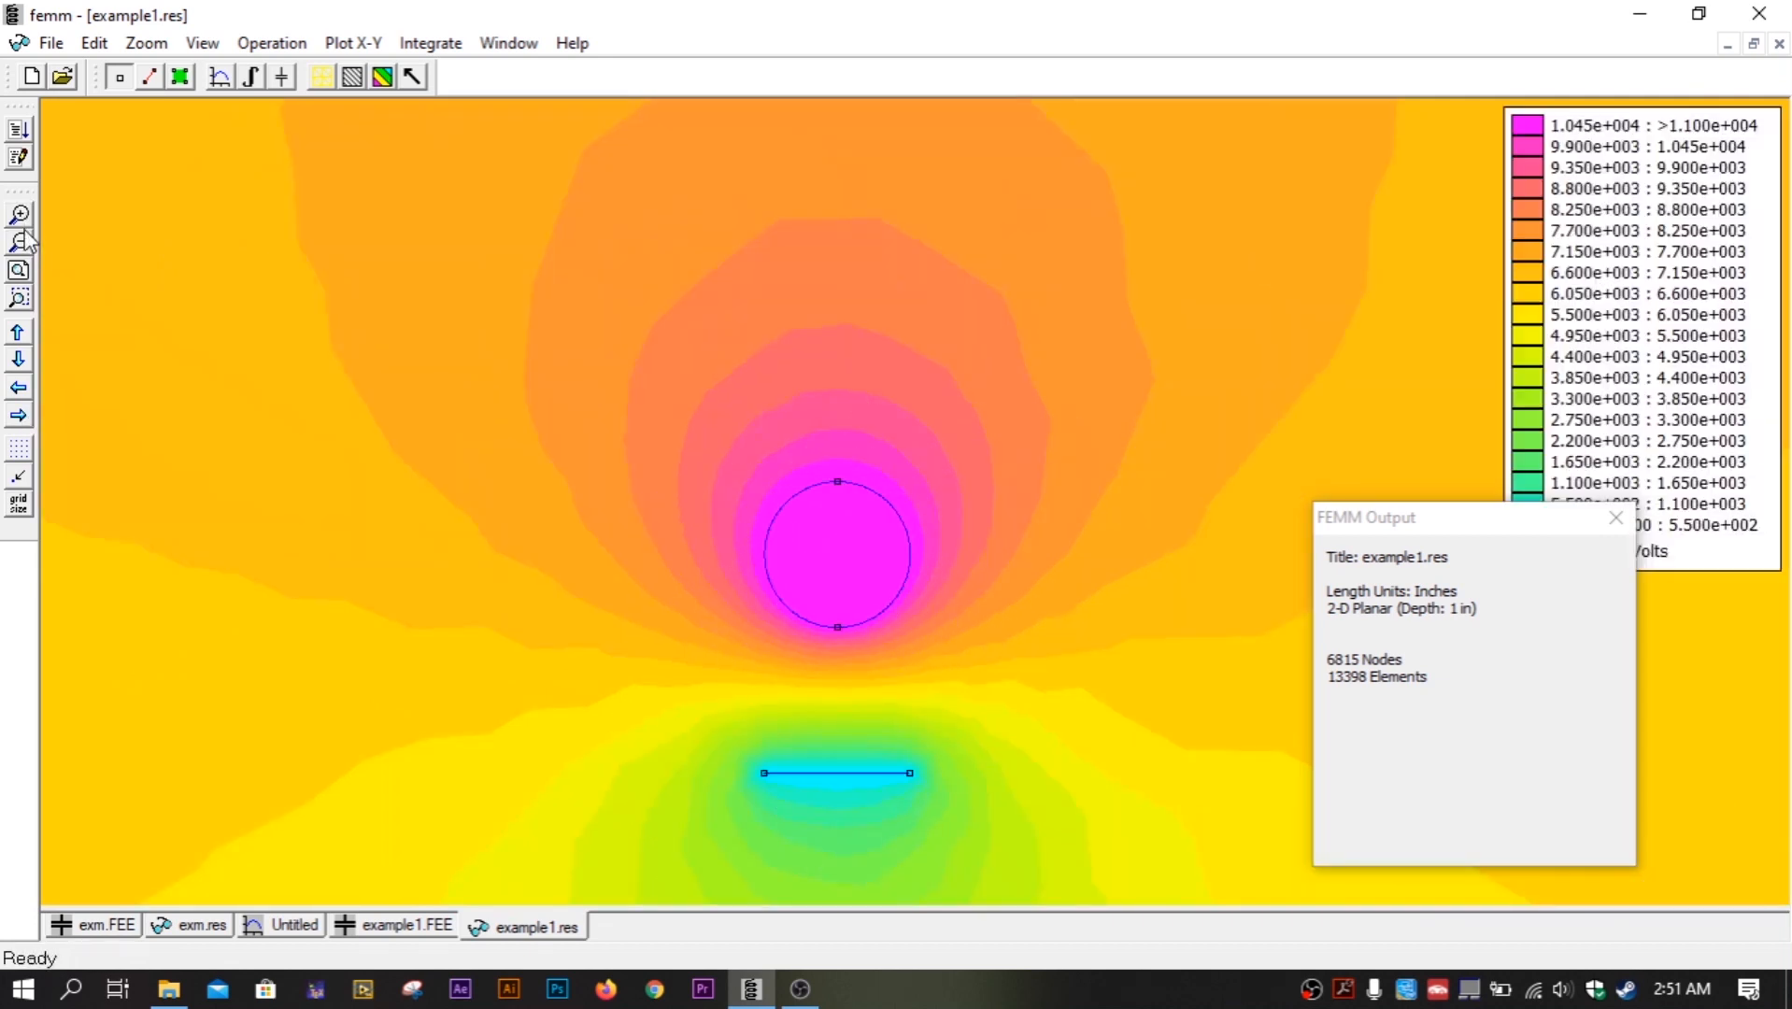
click(20, 357)
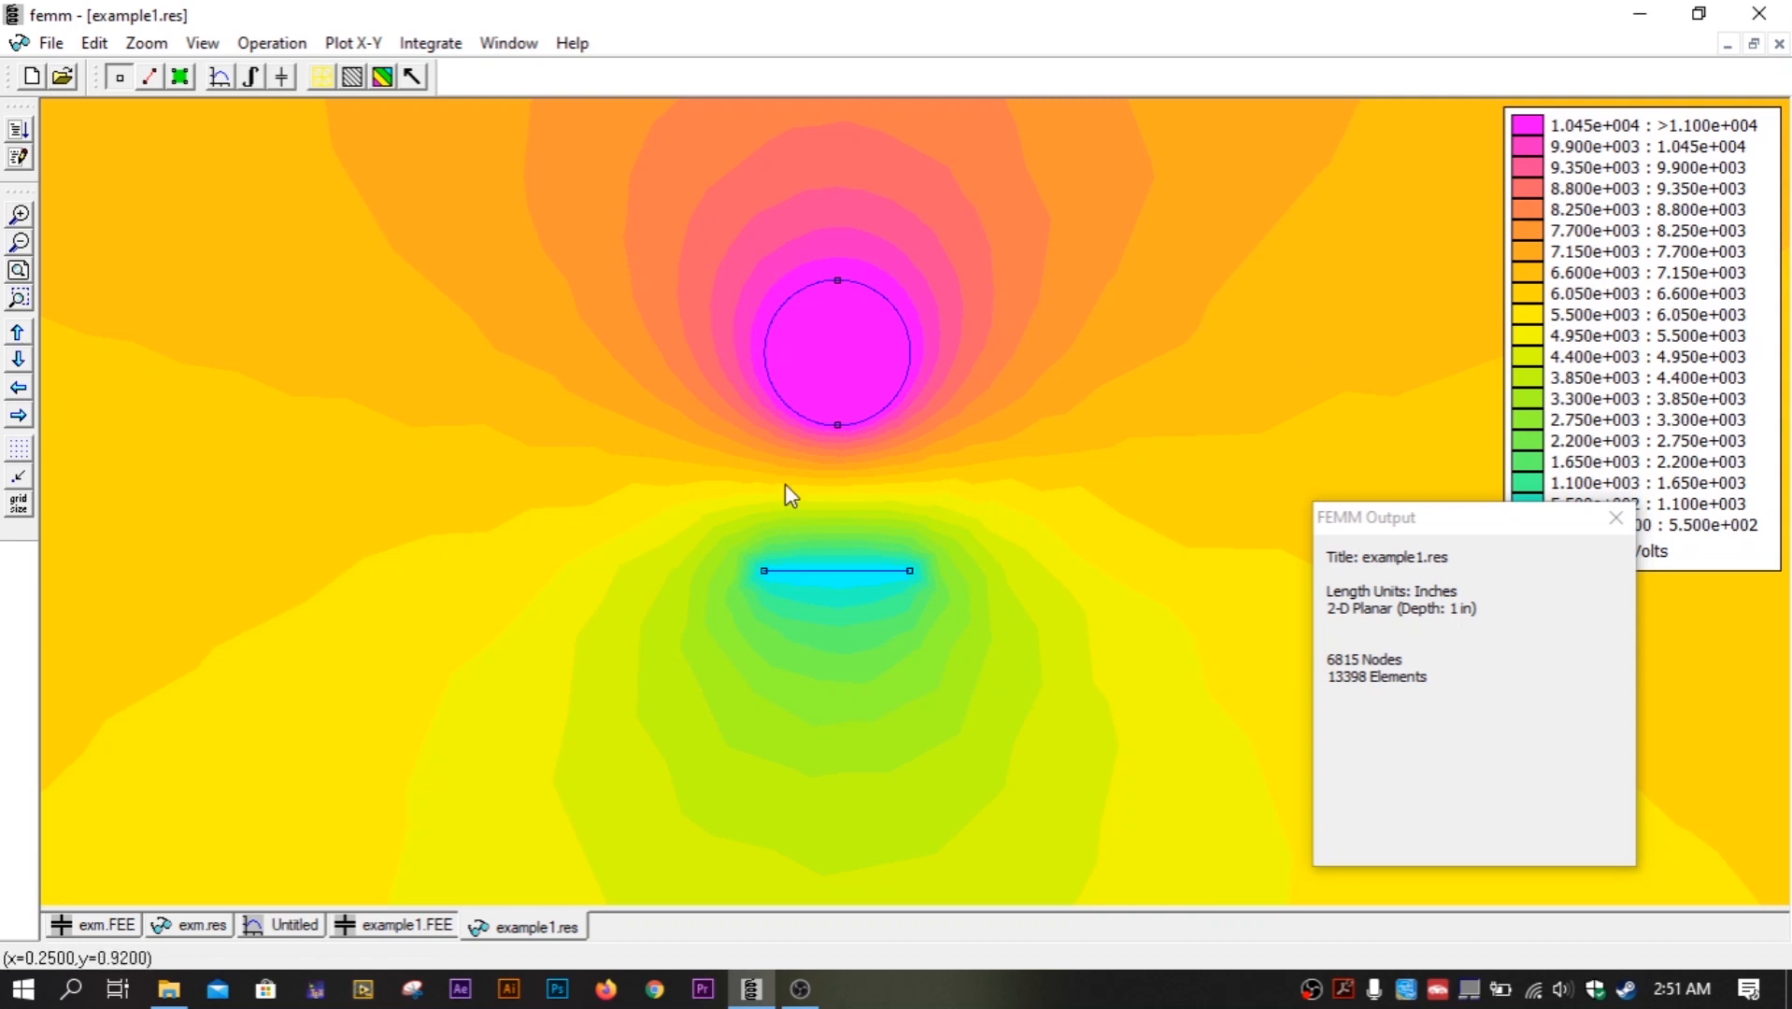
drag(1448, 519, 1581, 563)
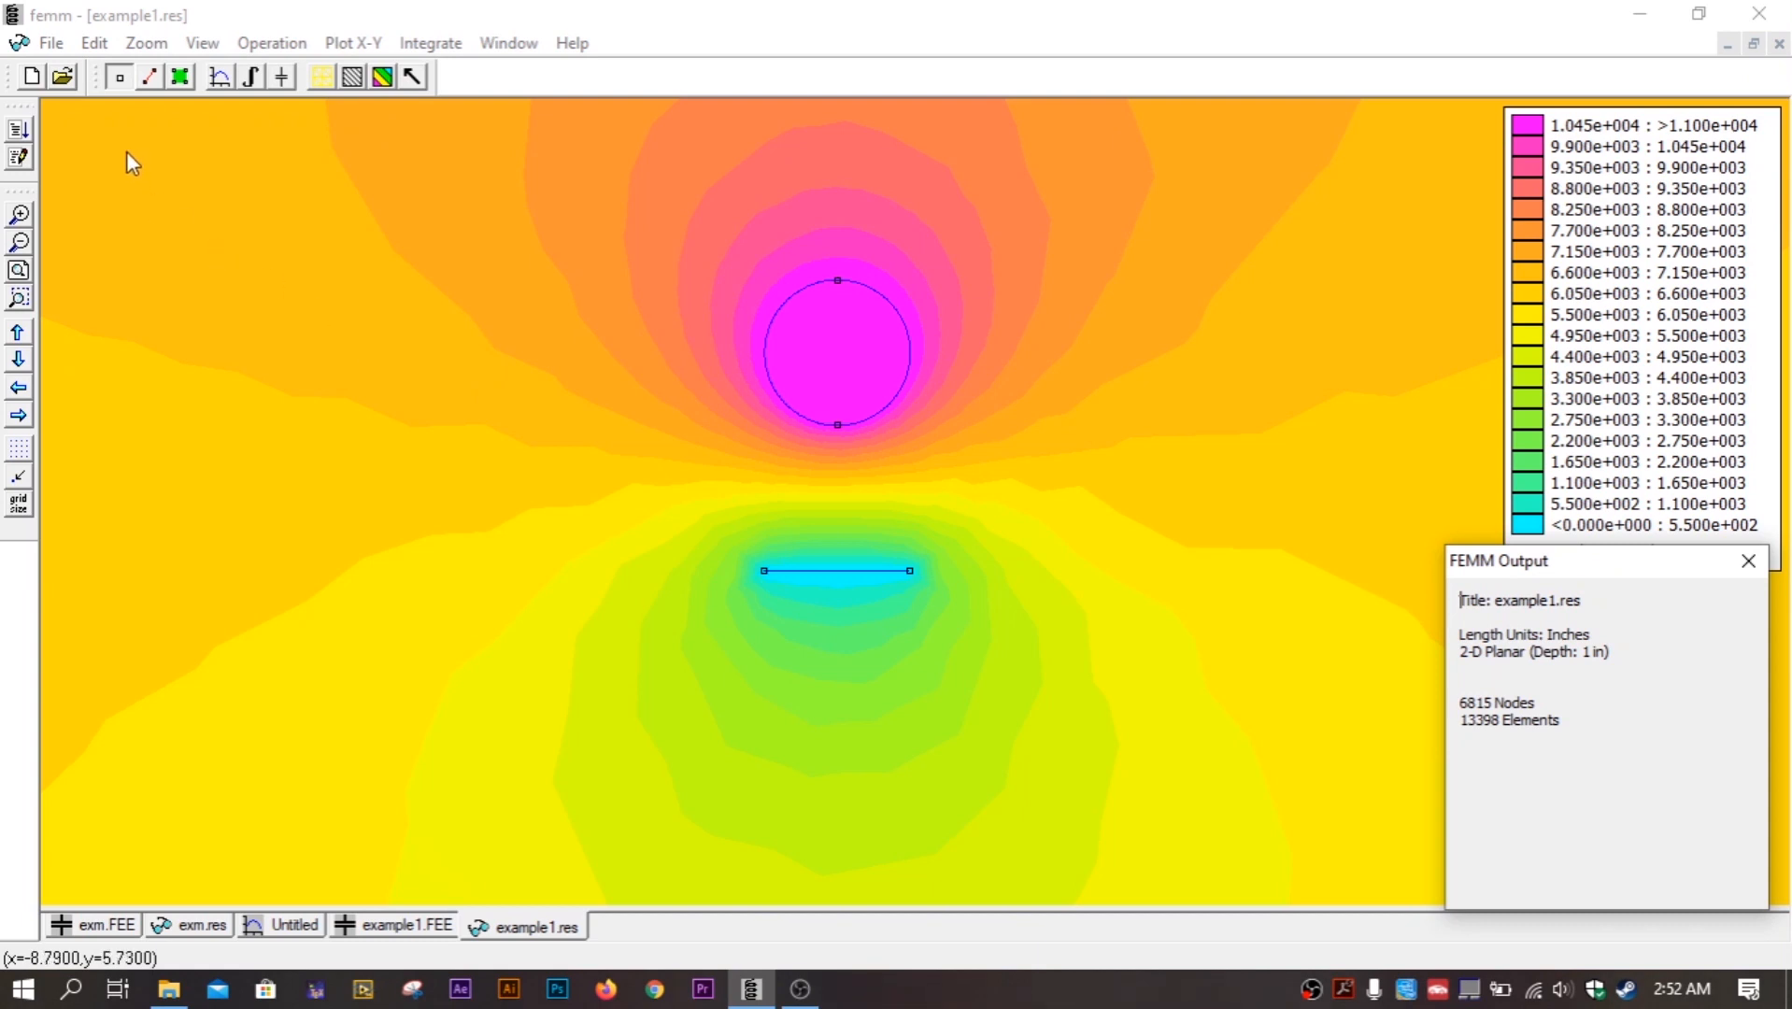
Draw a contour from the circle's lowest node to the ground line's left end and plot |E| (Magnitude of field intensity) along it.
click(148, 80)
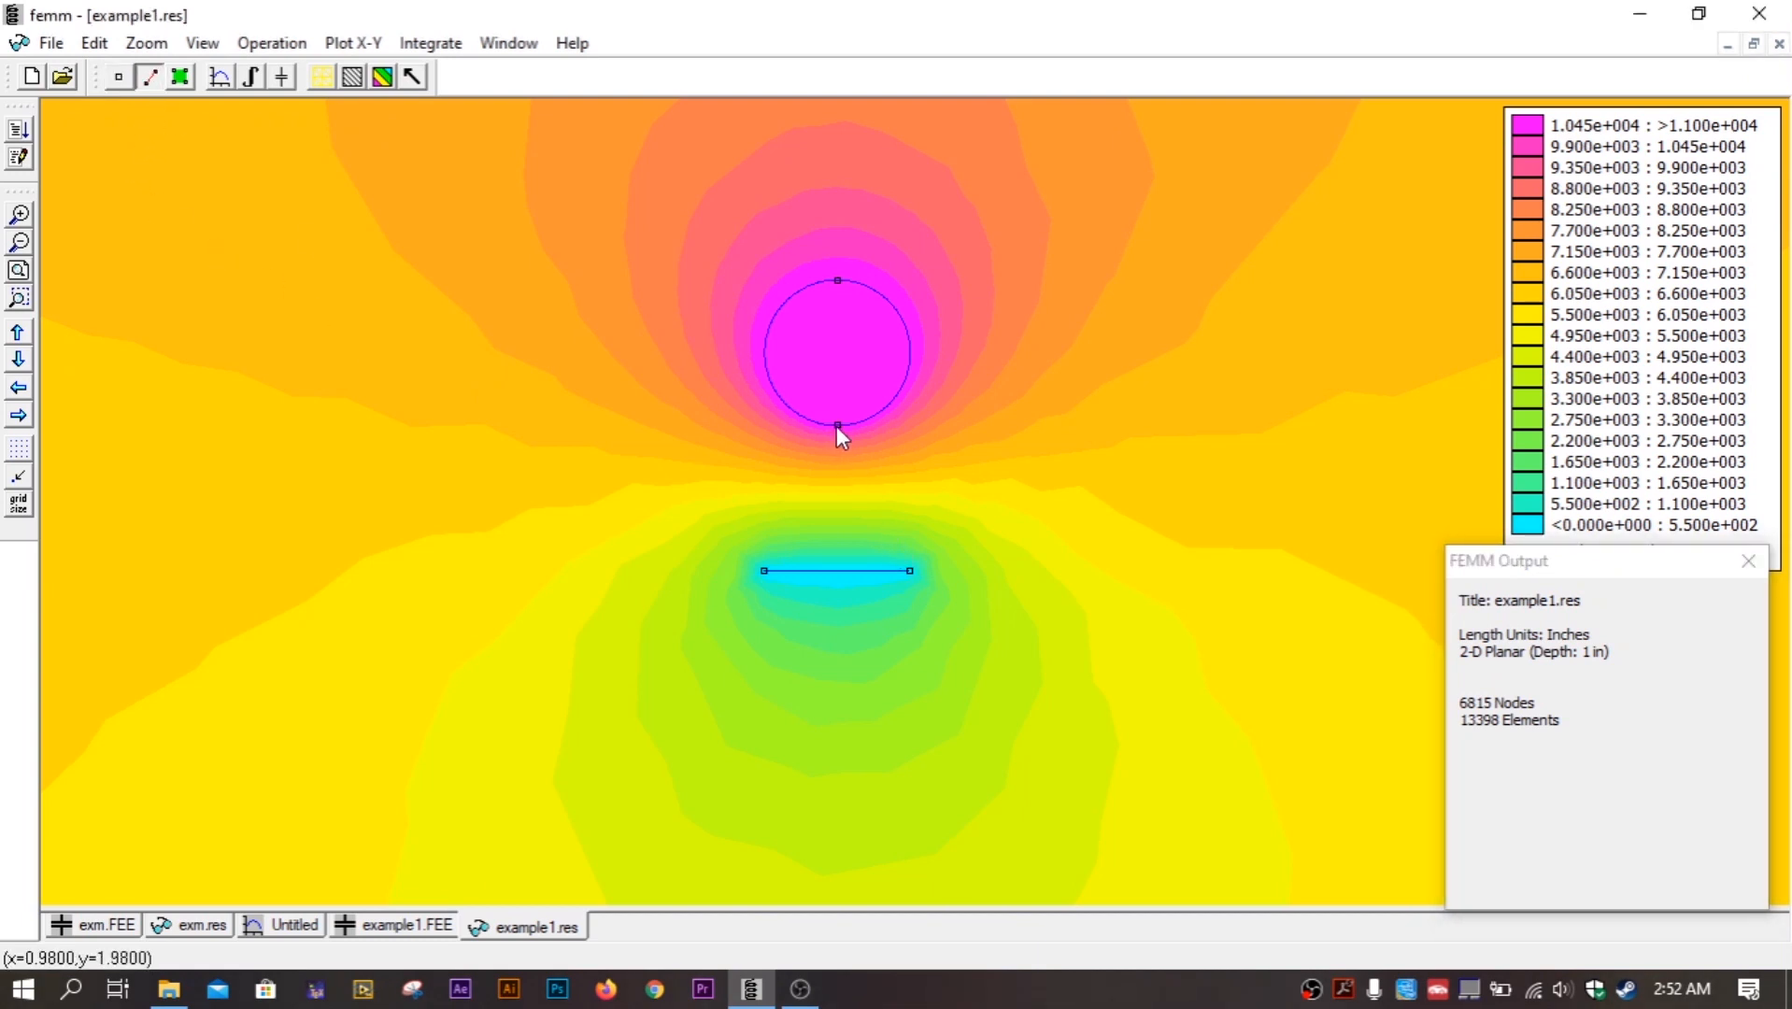
click(766, 570)
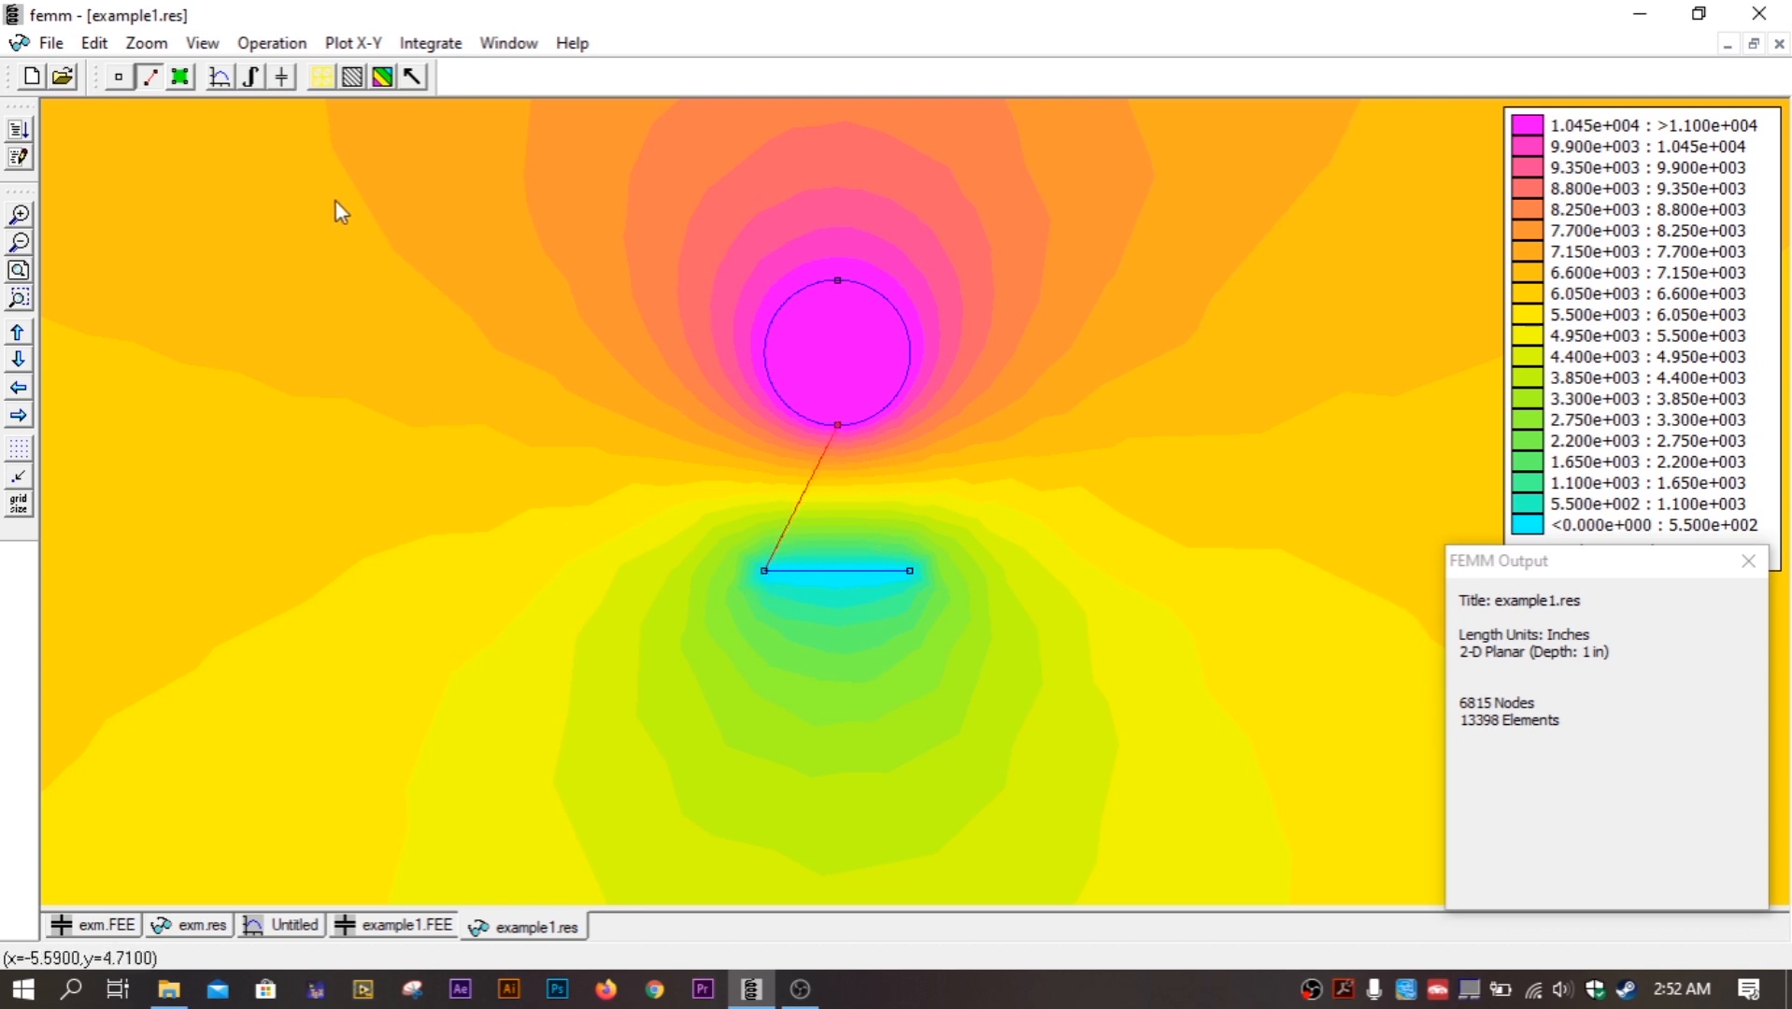
click(222, 79)
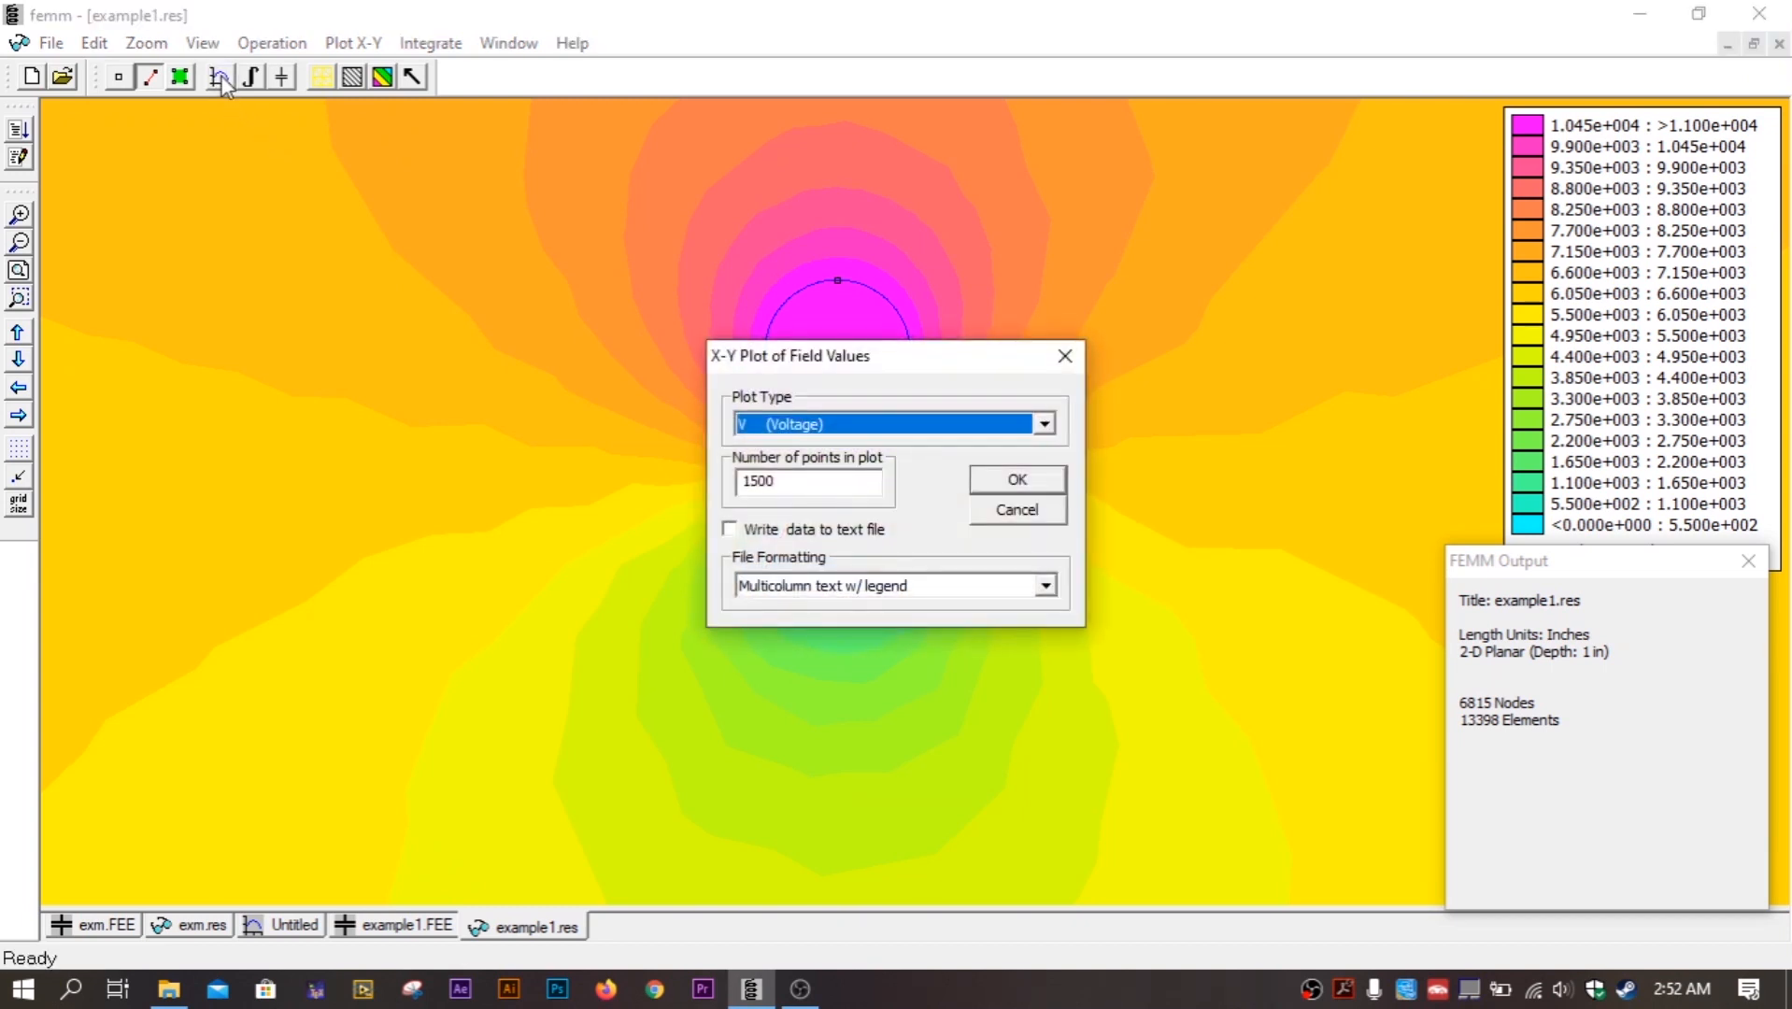
click(960, 425)
click(960, 425)
click(928, 426)
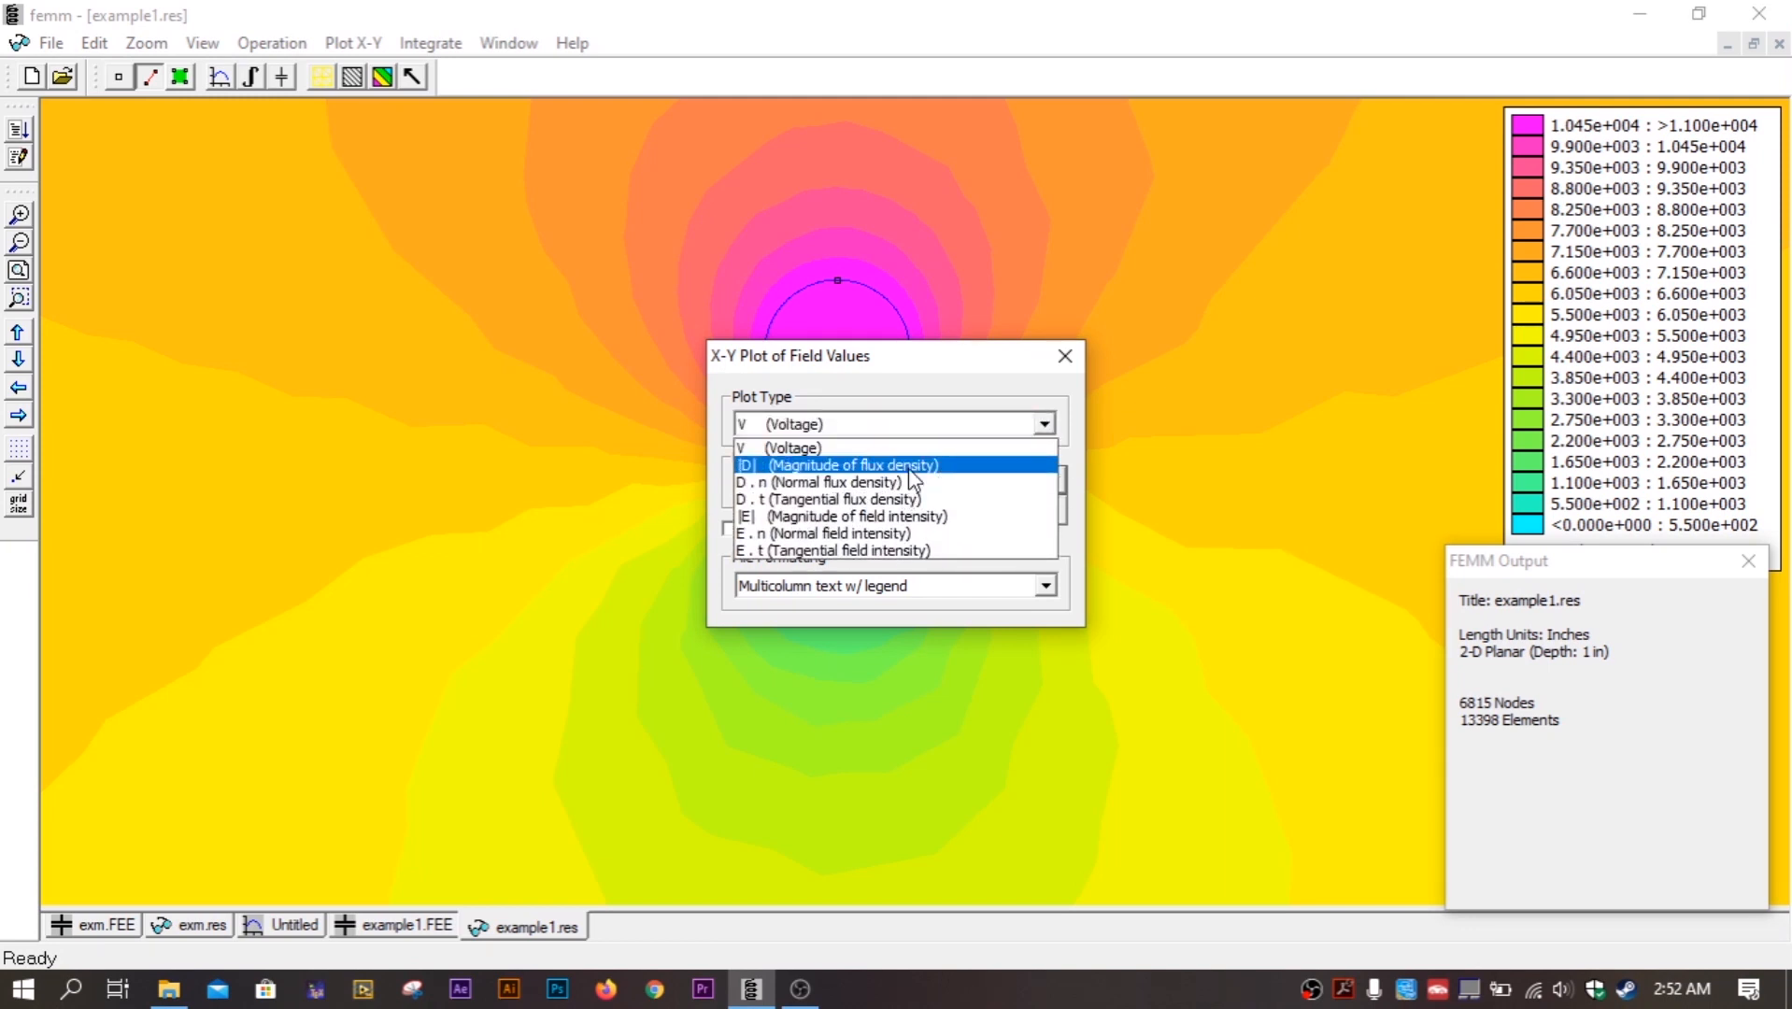
click(877, 522)
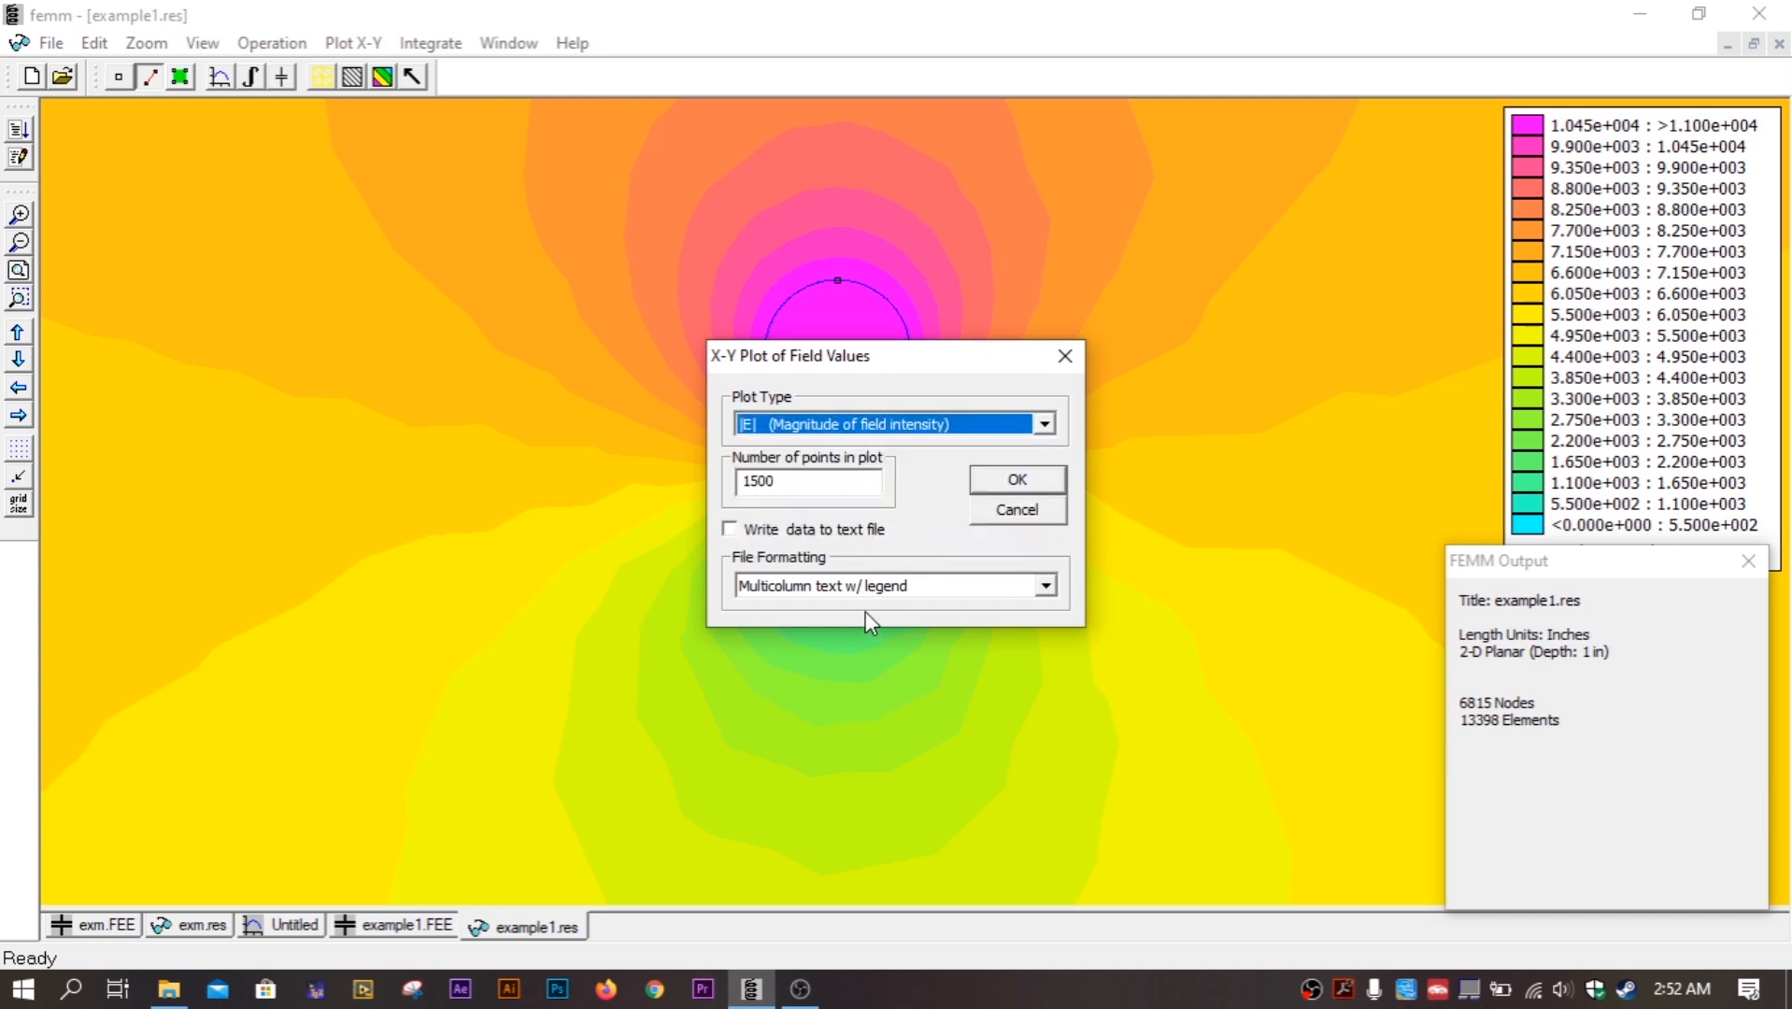
click(1006, 489)
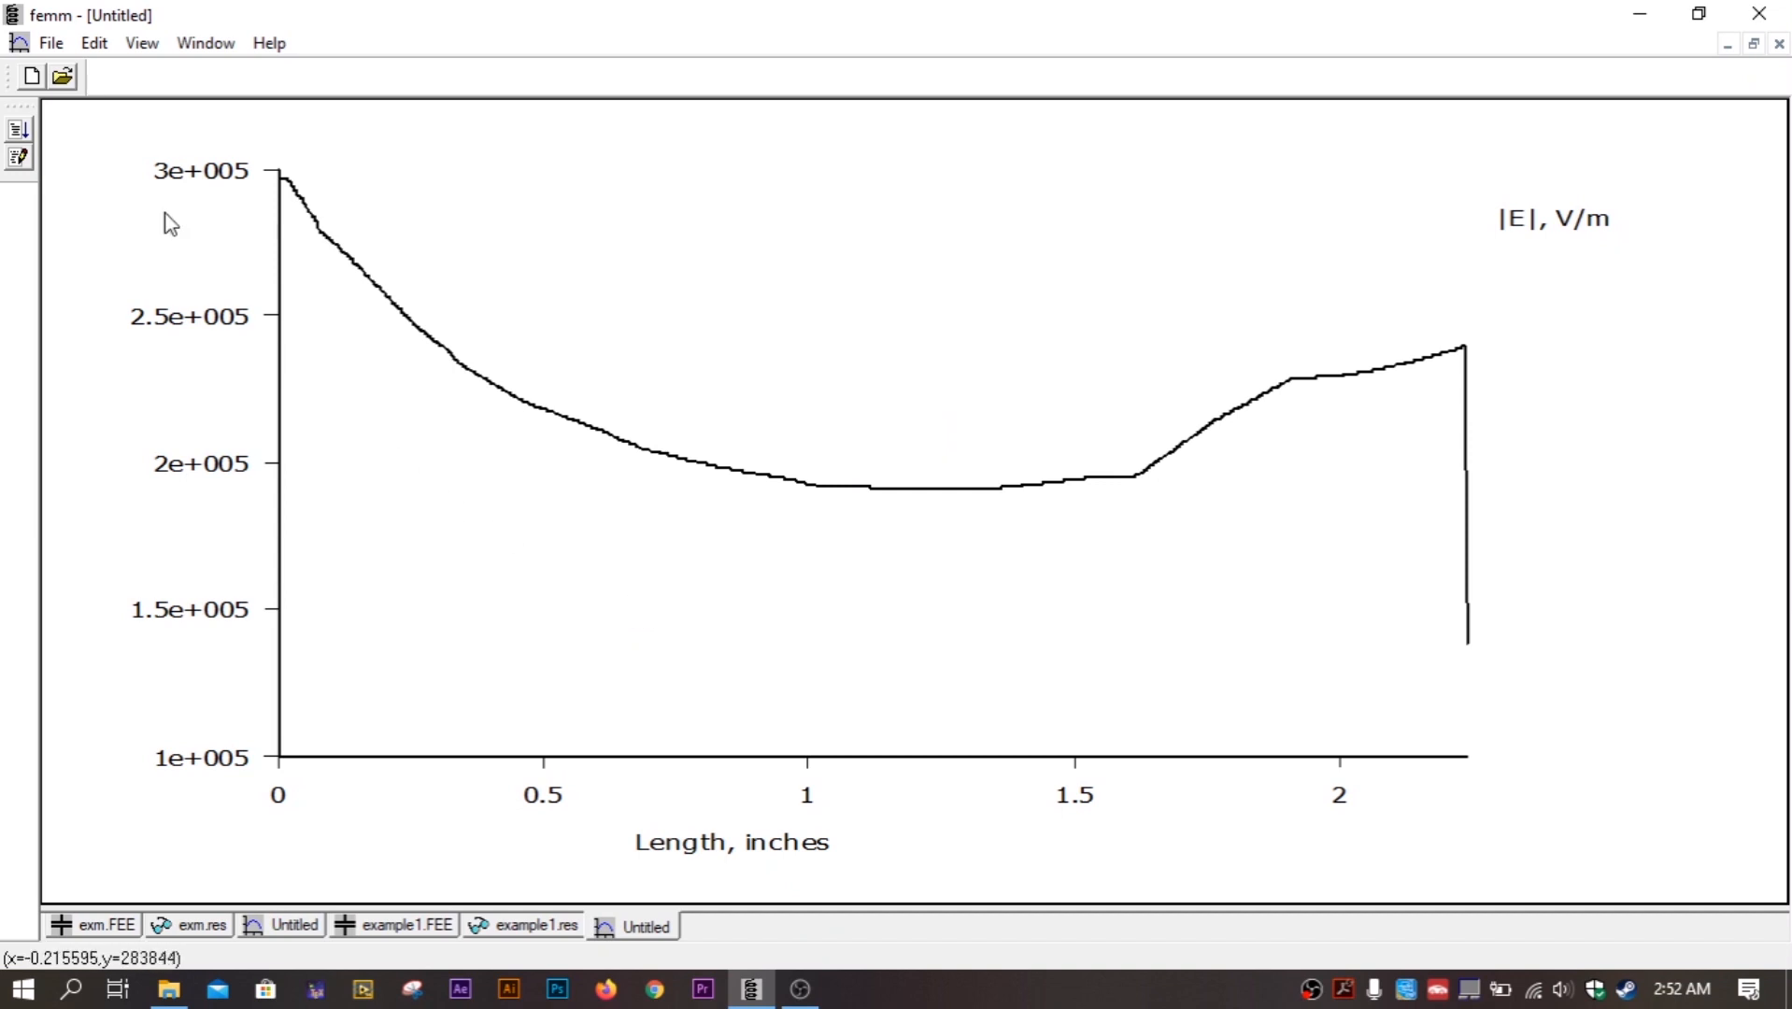
Create a new Electrostatics Problem.
click(52, 44)
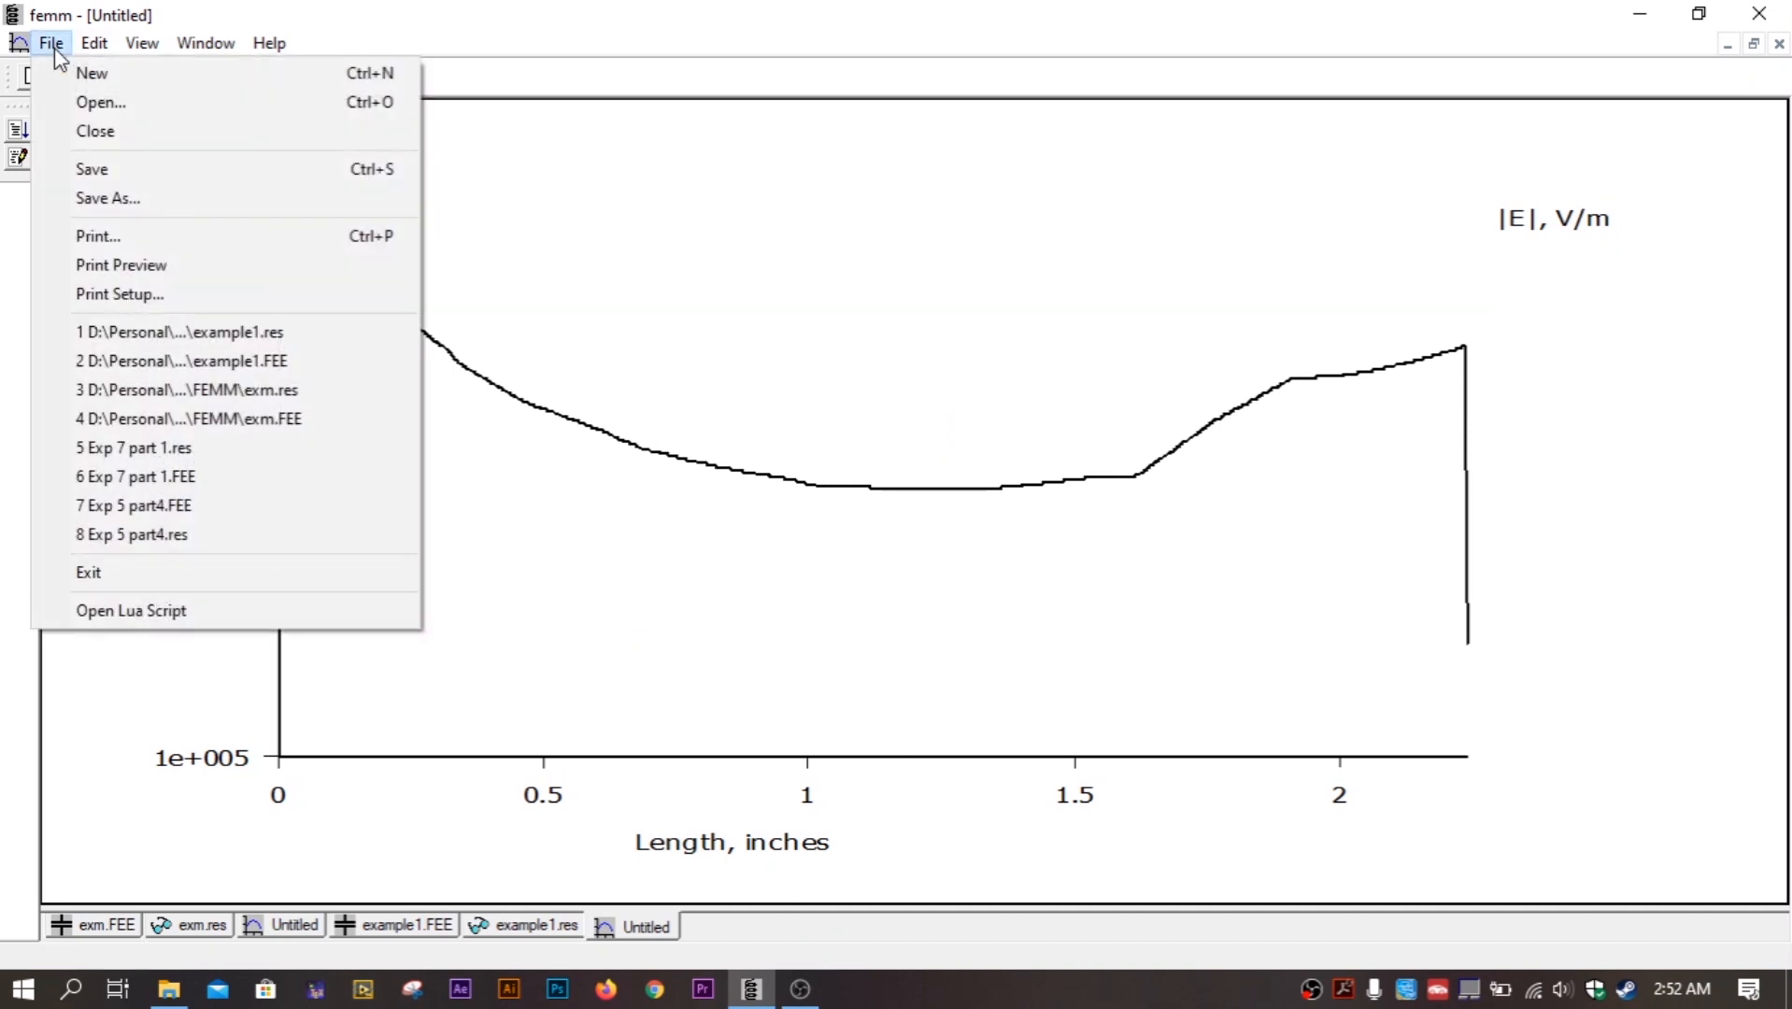
click(138, 82)
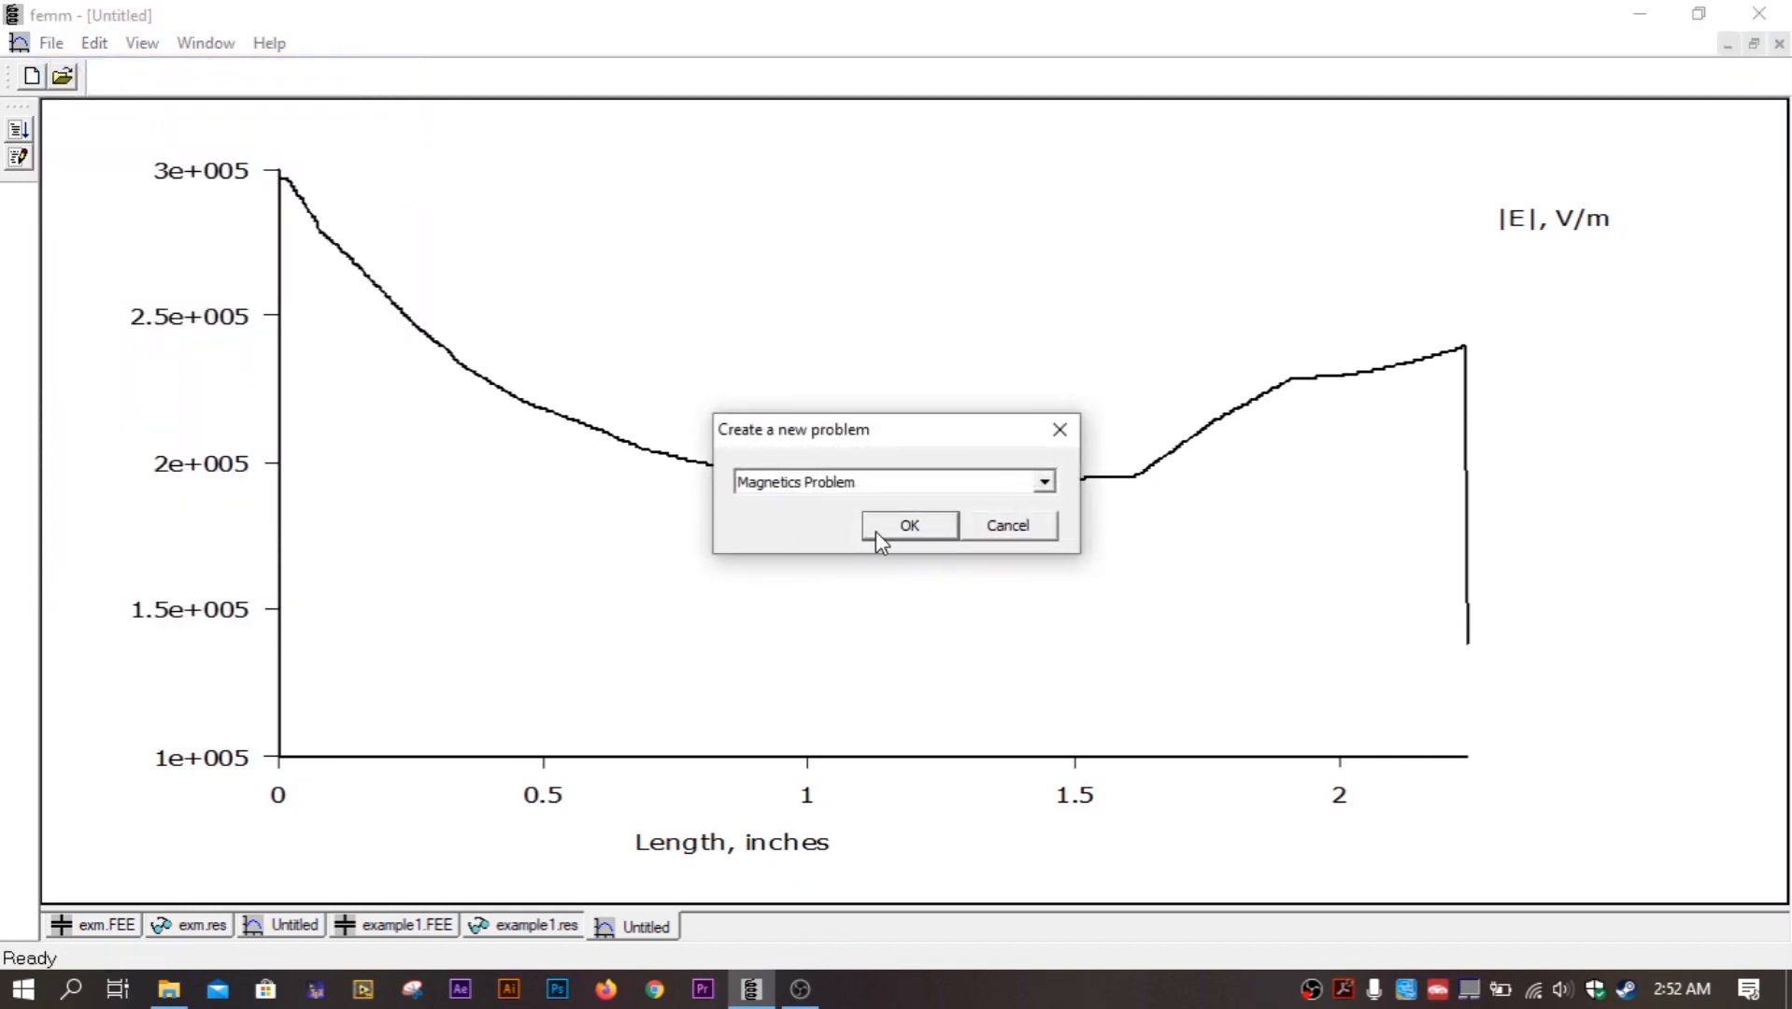
click(876, 486)
click(844, 522)
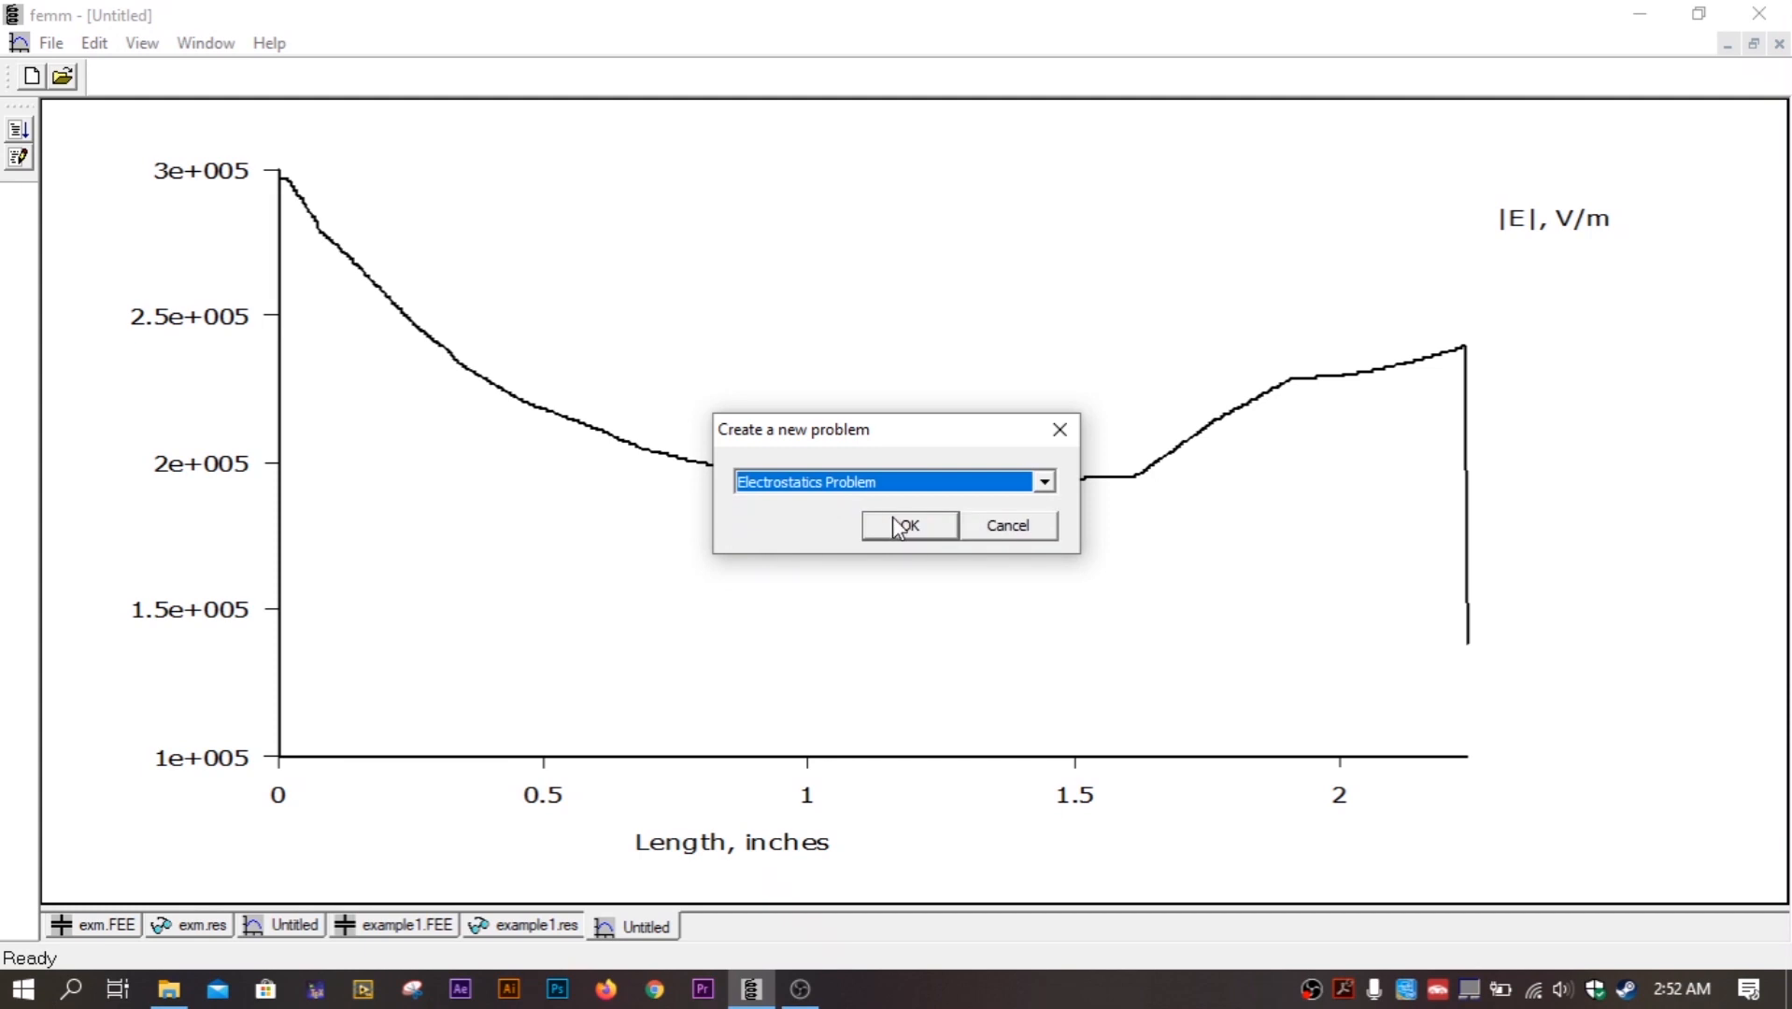
click(899, 527)
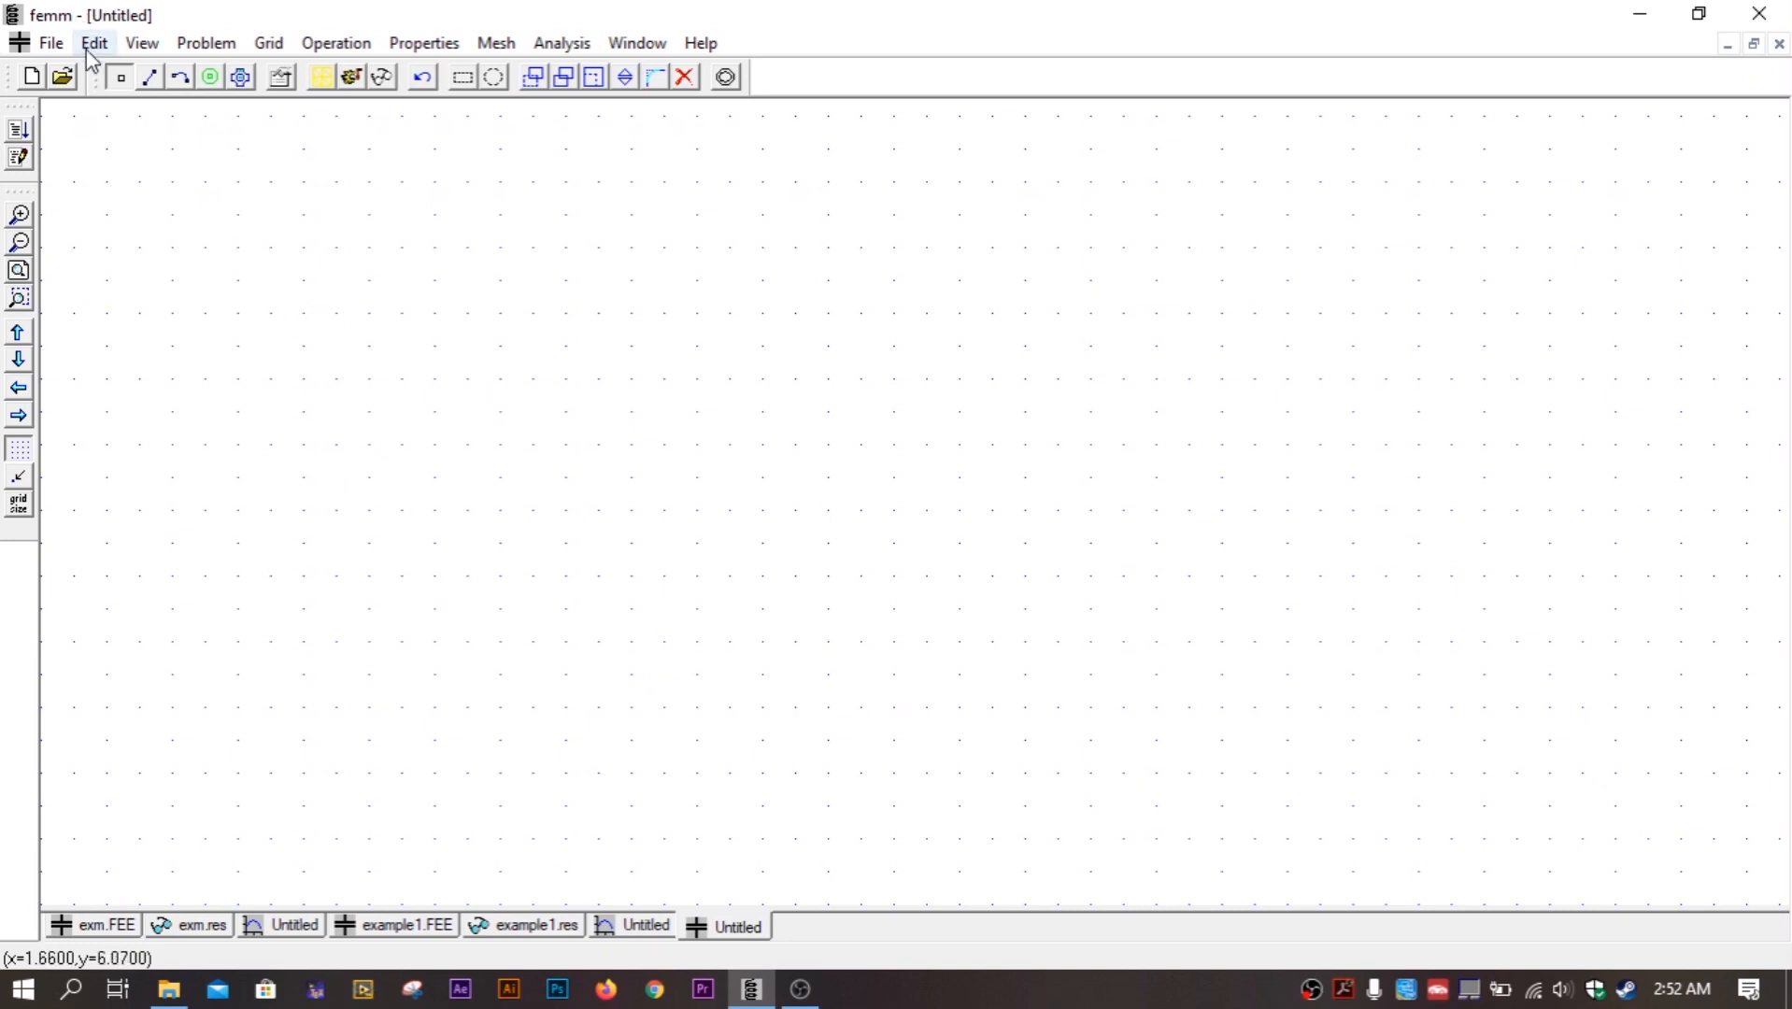
Define the problem as Planar with length units in Centimeters.
click(339, 44)
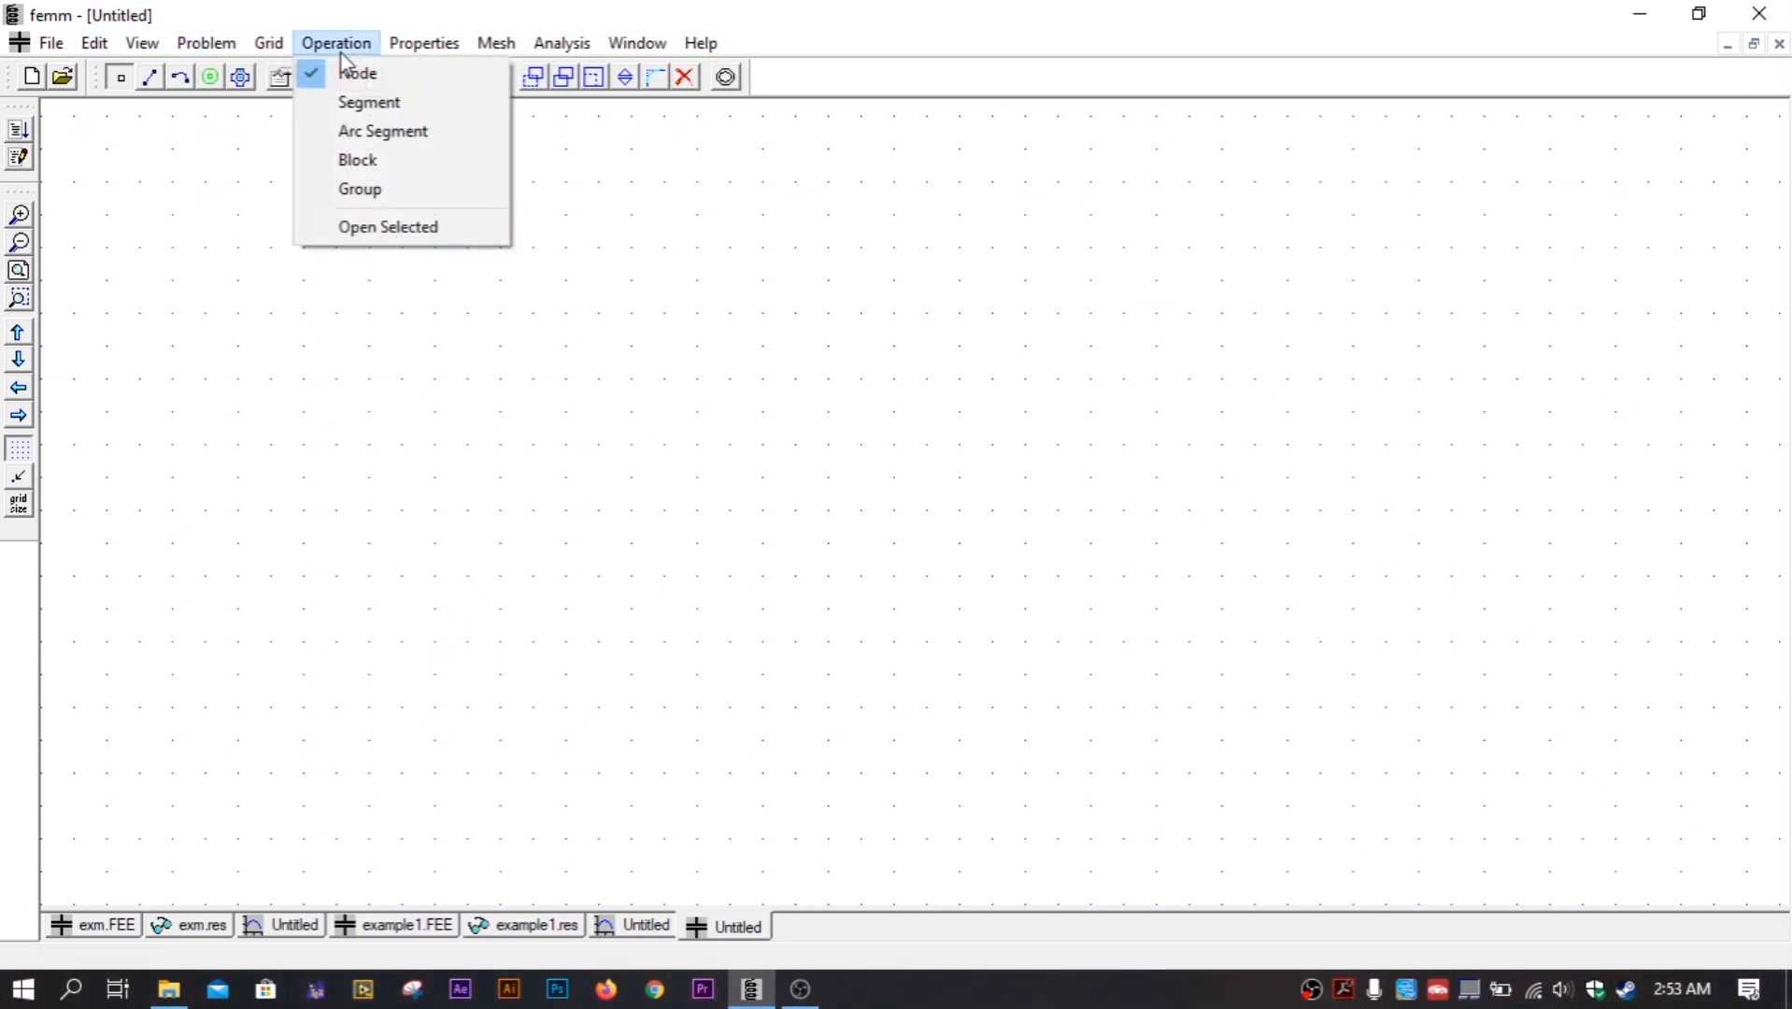
click(268, 44)
click(209, 45)
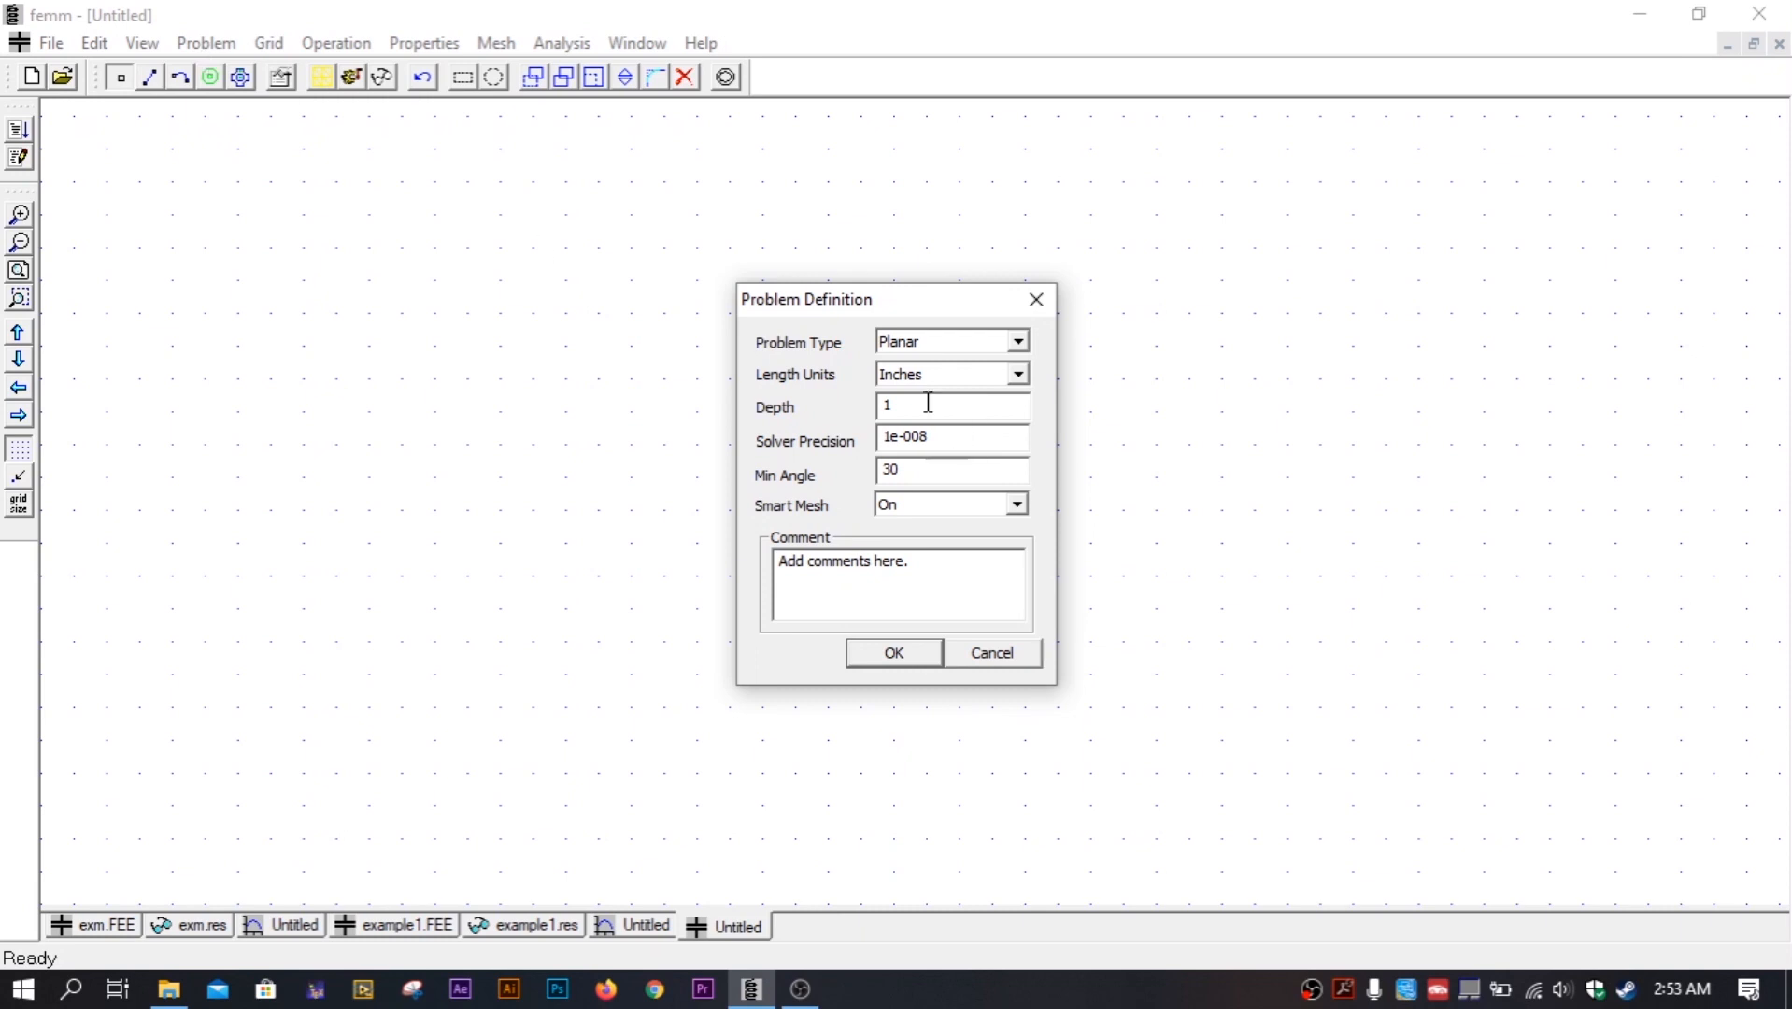
click(928, 344)
click(930, 361)
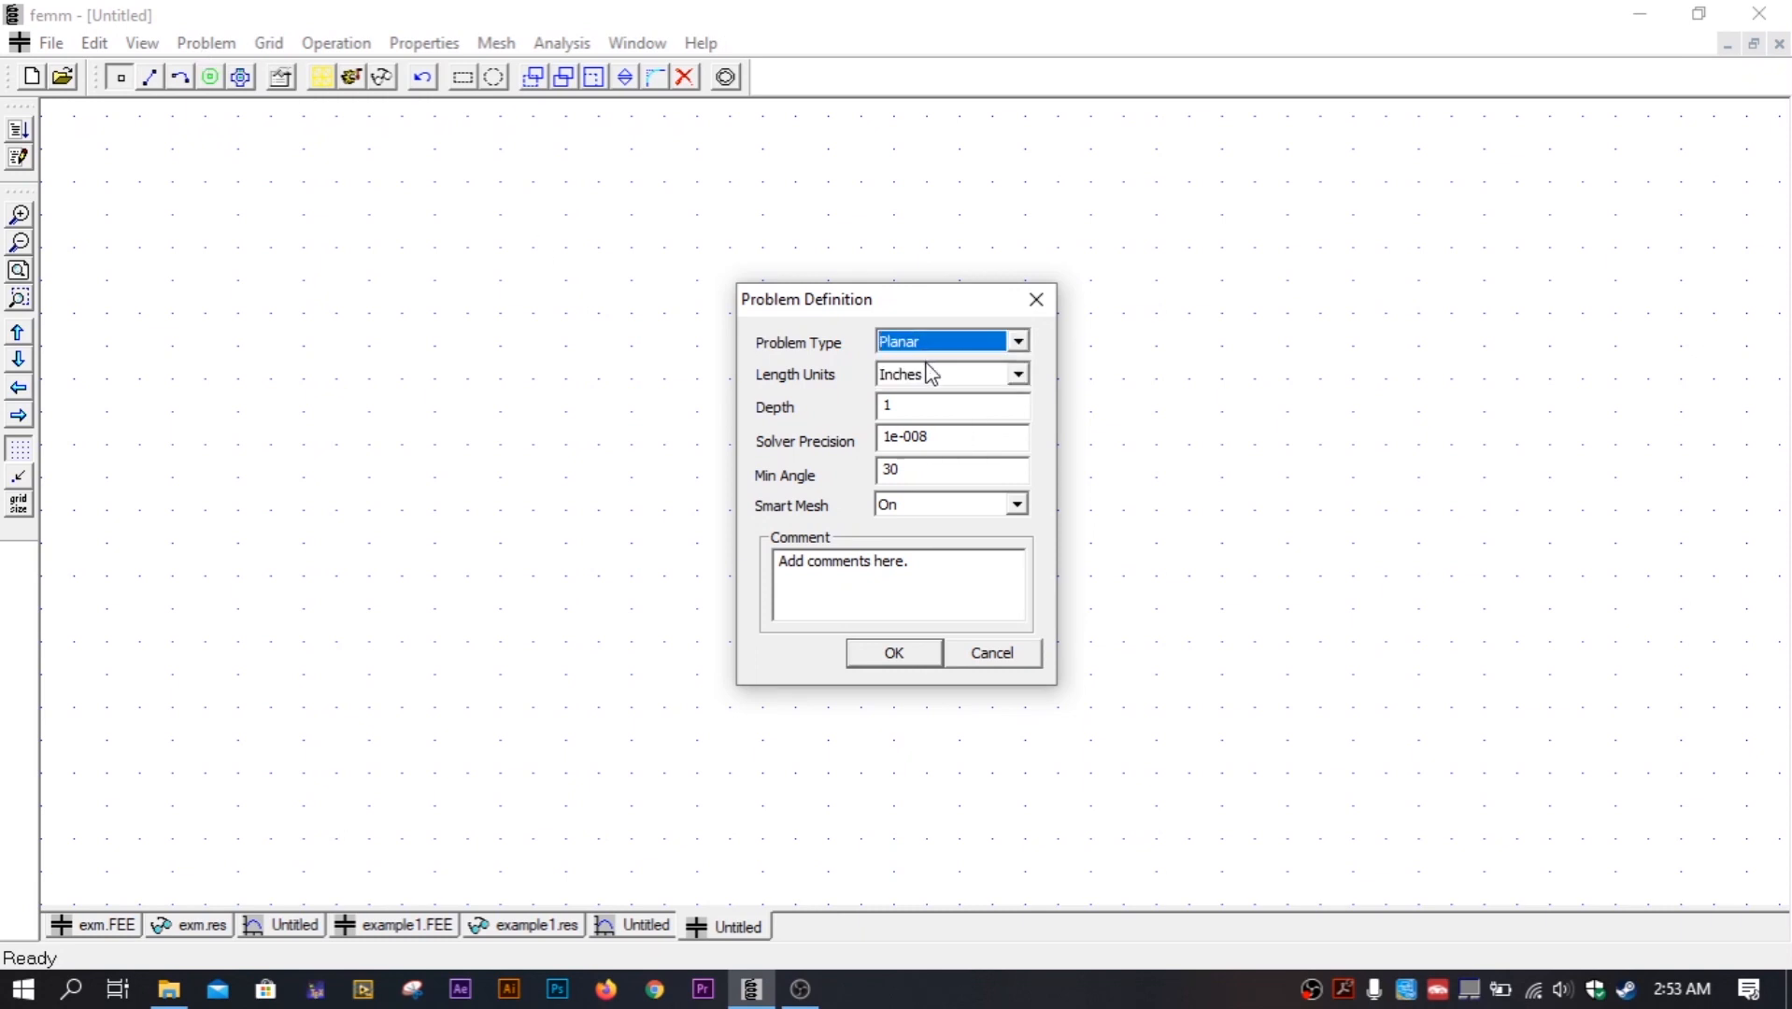
click(928, 379)
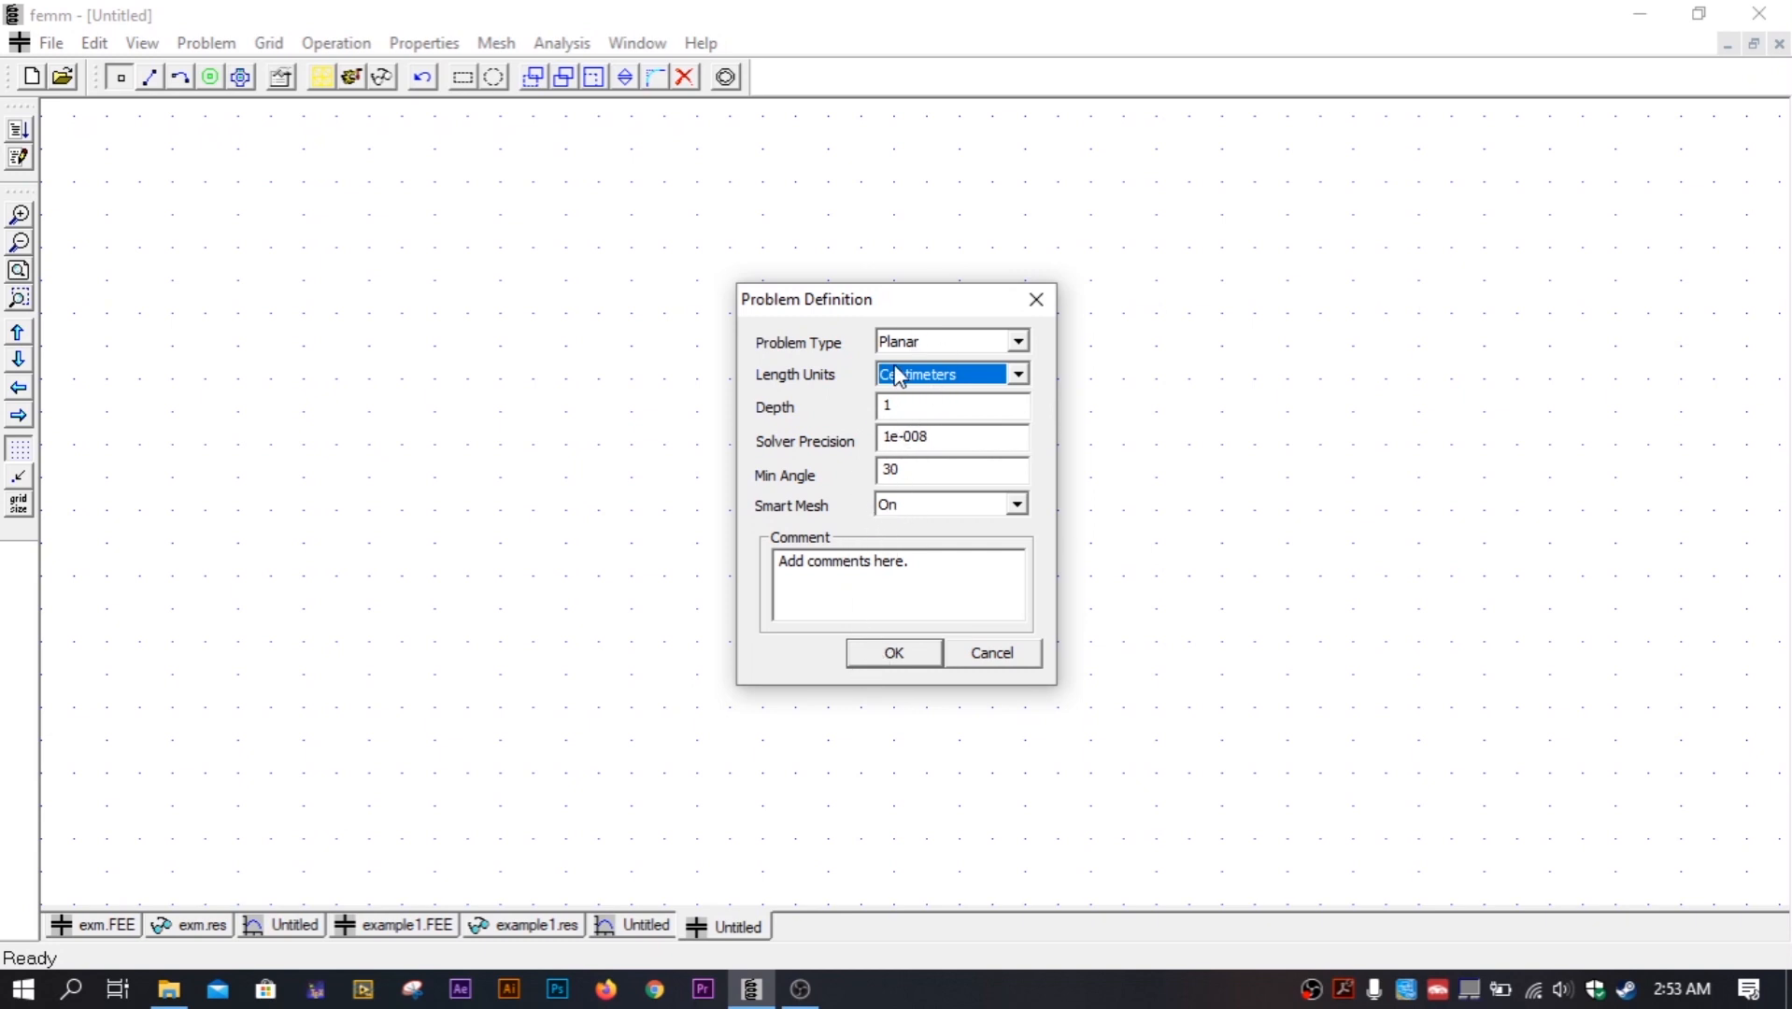
click(914, 653)
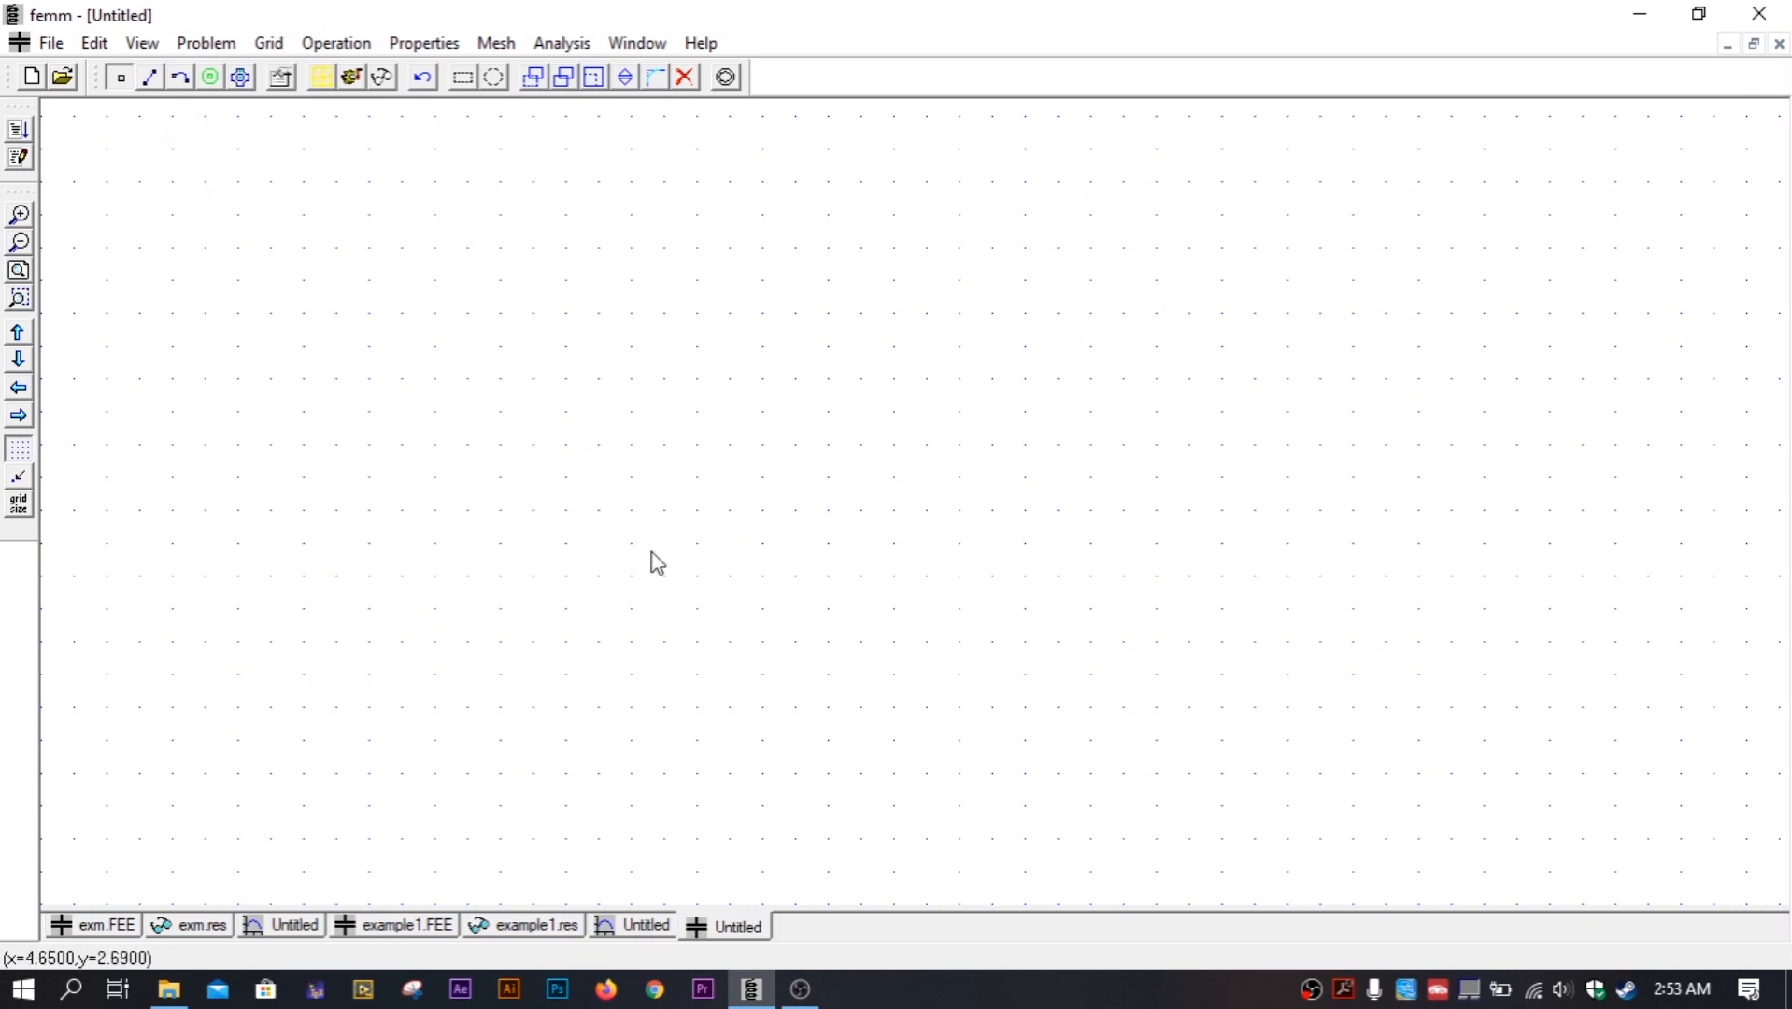
Add a node at the origin (0, 0).
key(Tab)
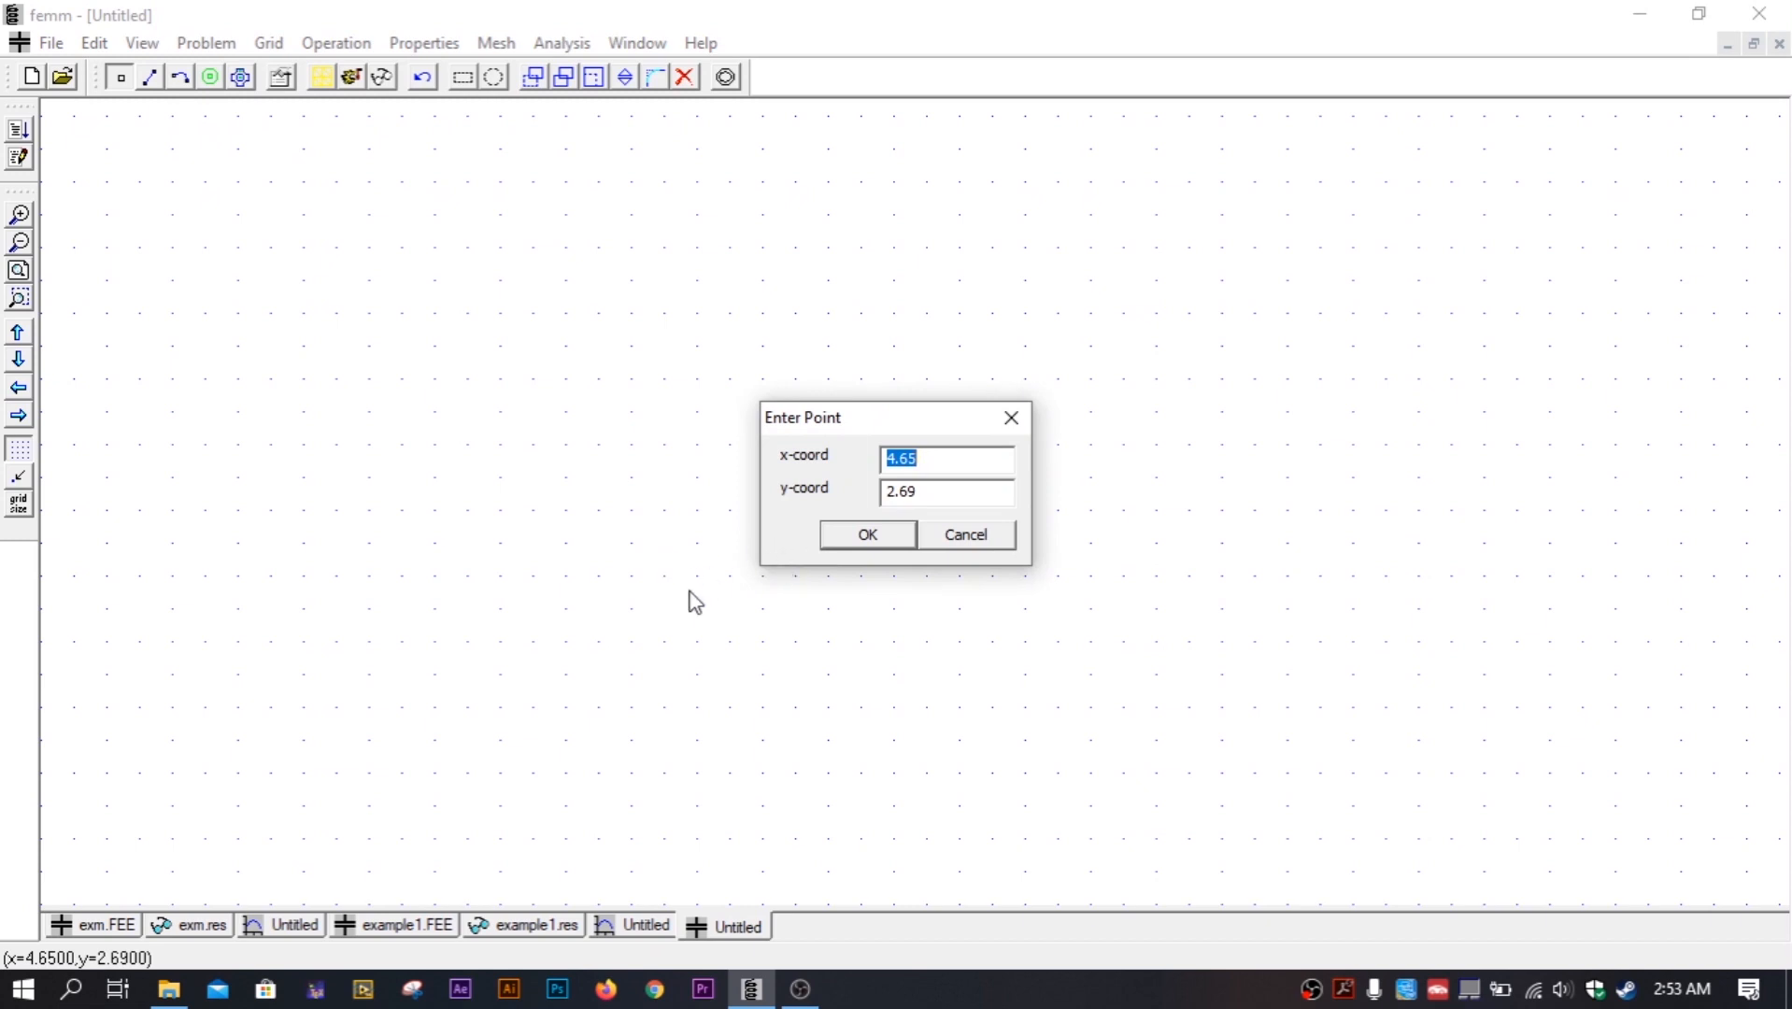
text(0)
key(Tab)
text(0)
click(889, 542)
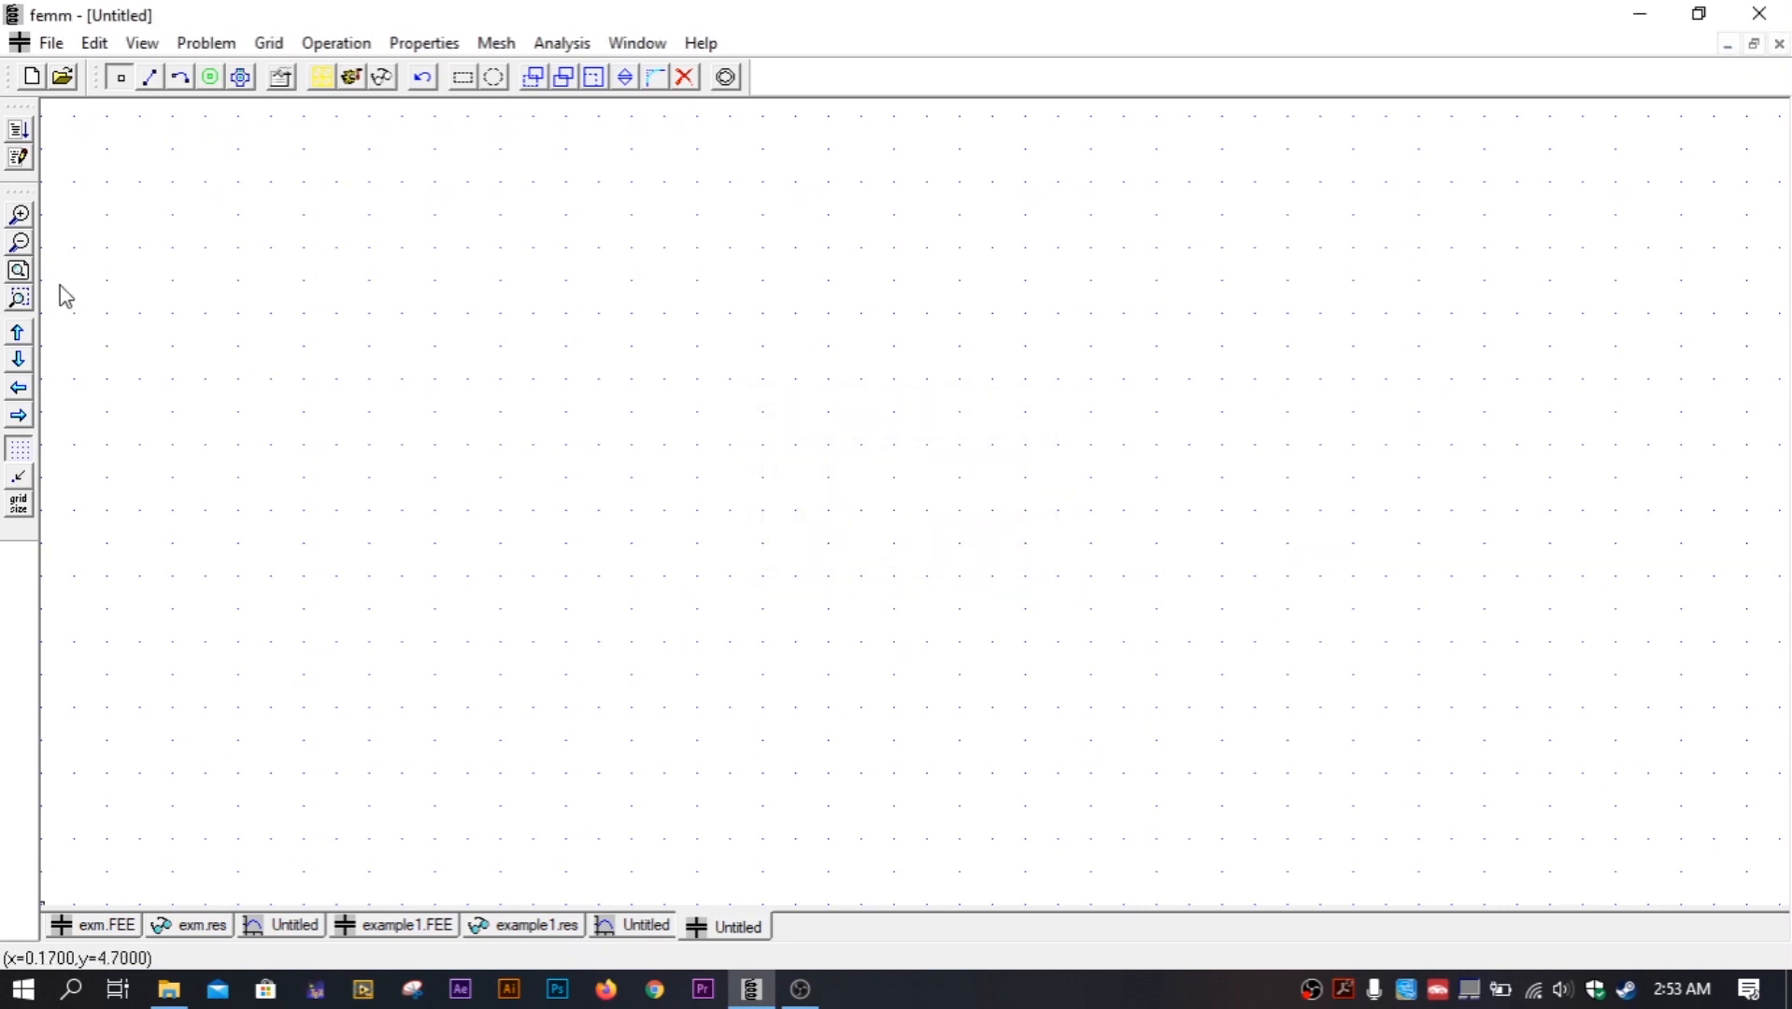
Add a node at (2, 0).
click(20, 245)
click(18, 271)
key(Tab)
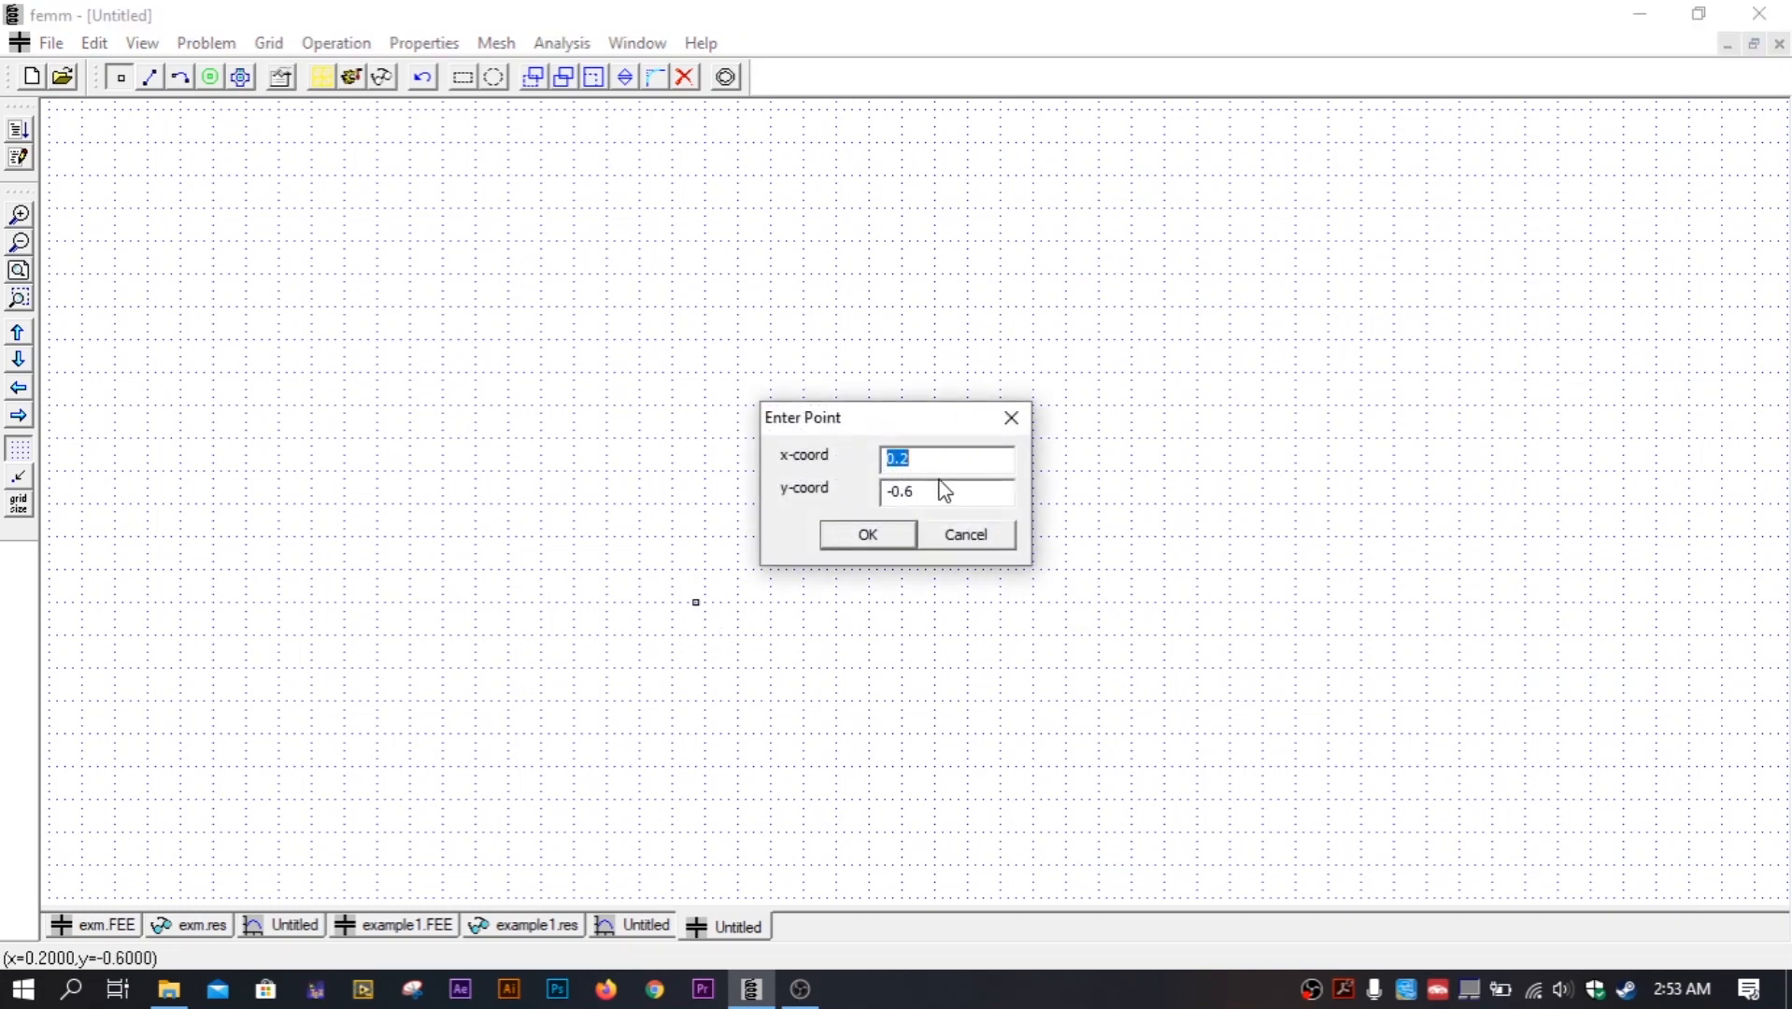
text(2)
key(Tab)
text(0)
click(868, 535)
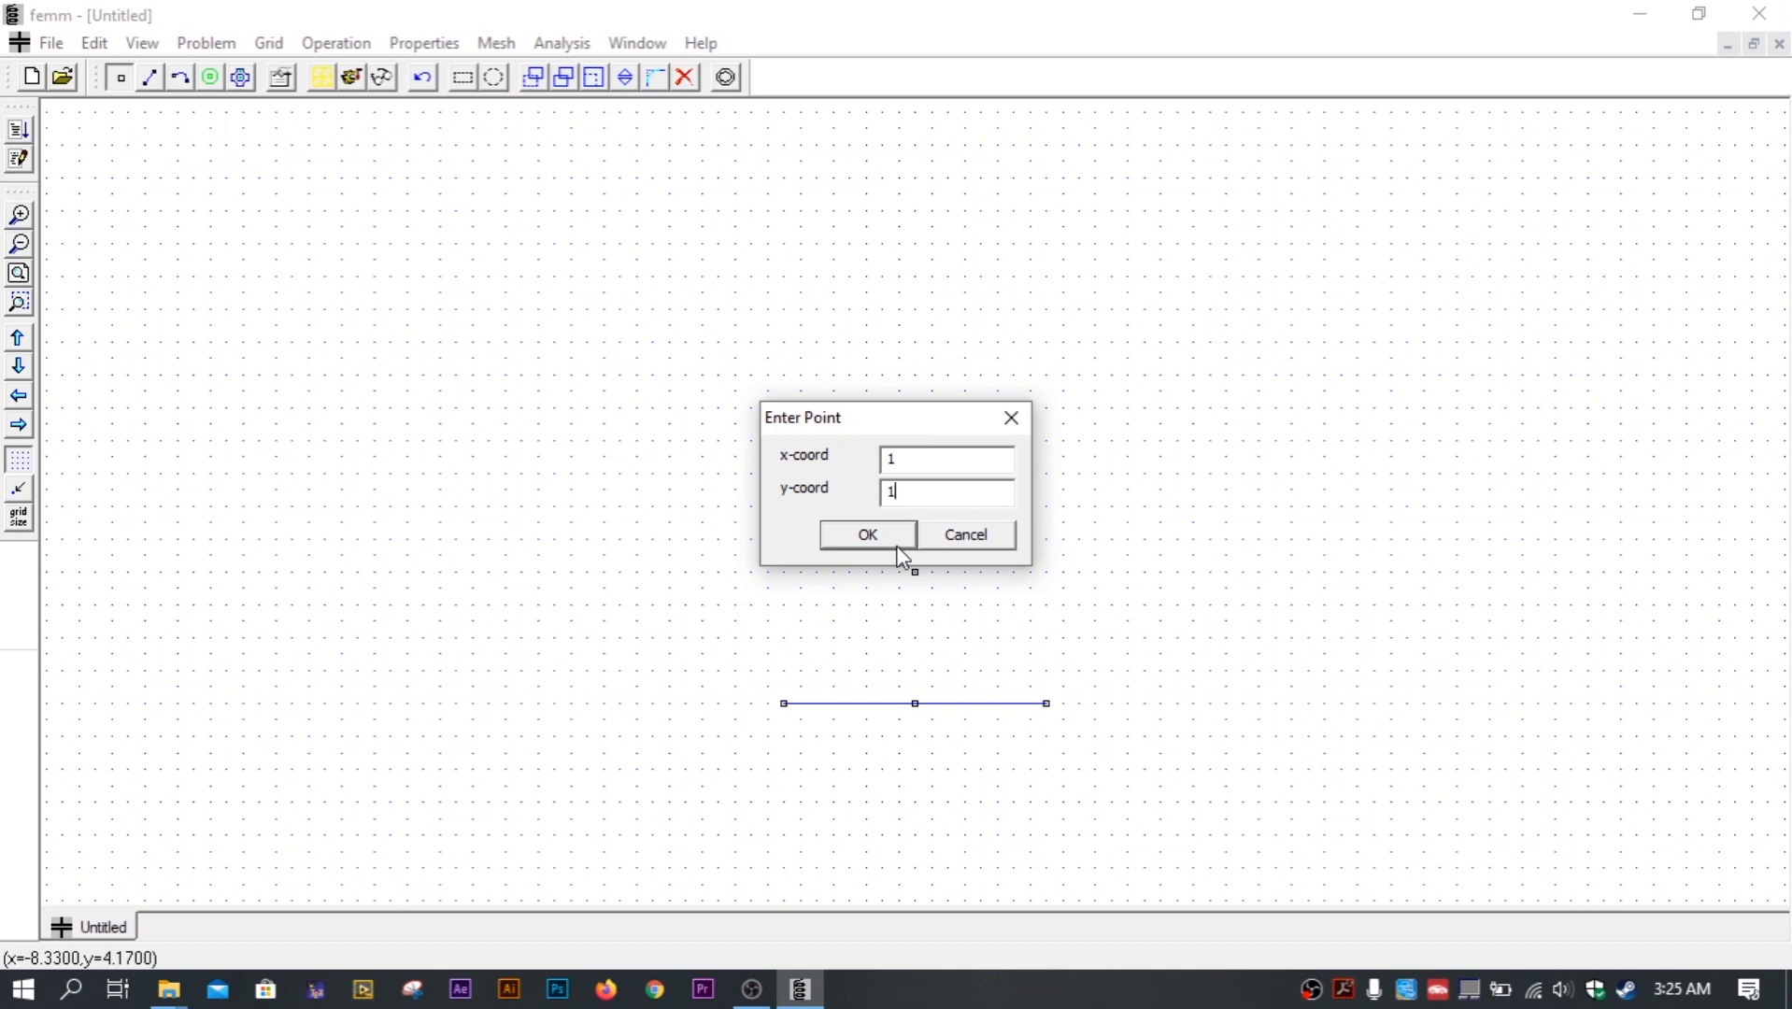
Add a node at (1, 1) and delete it again.
click(898, 547)
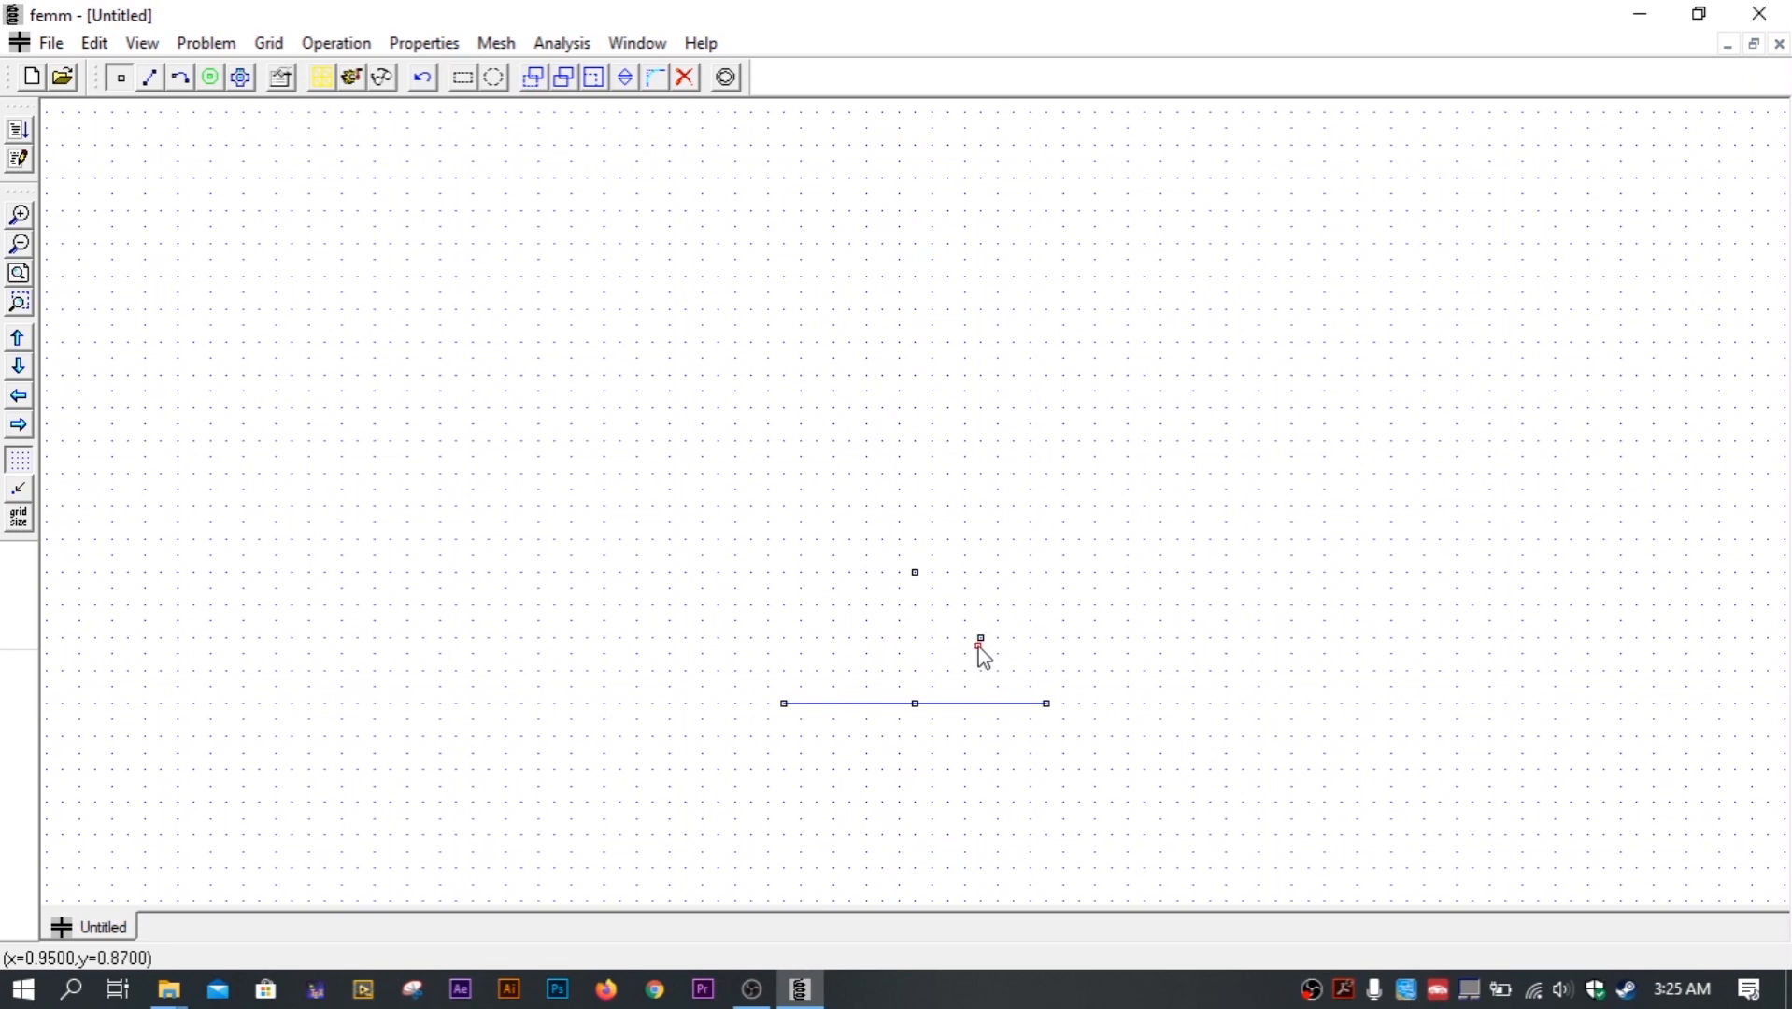
key(Delete)
Place corner nodes above the node over the line's midpoint, outlining a rectangle about 1.1 cm wide and 1.5 cm high.
click(877, 540)
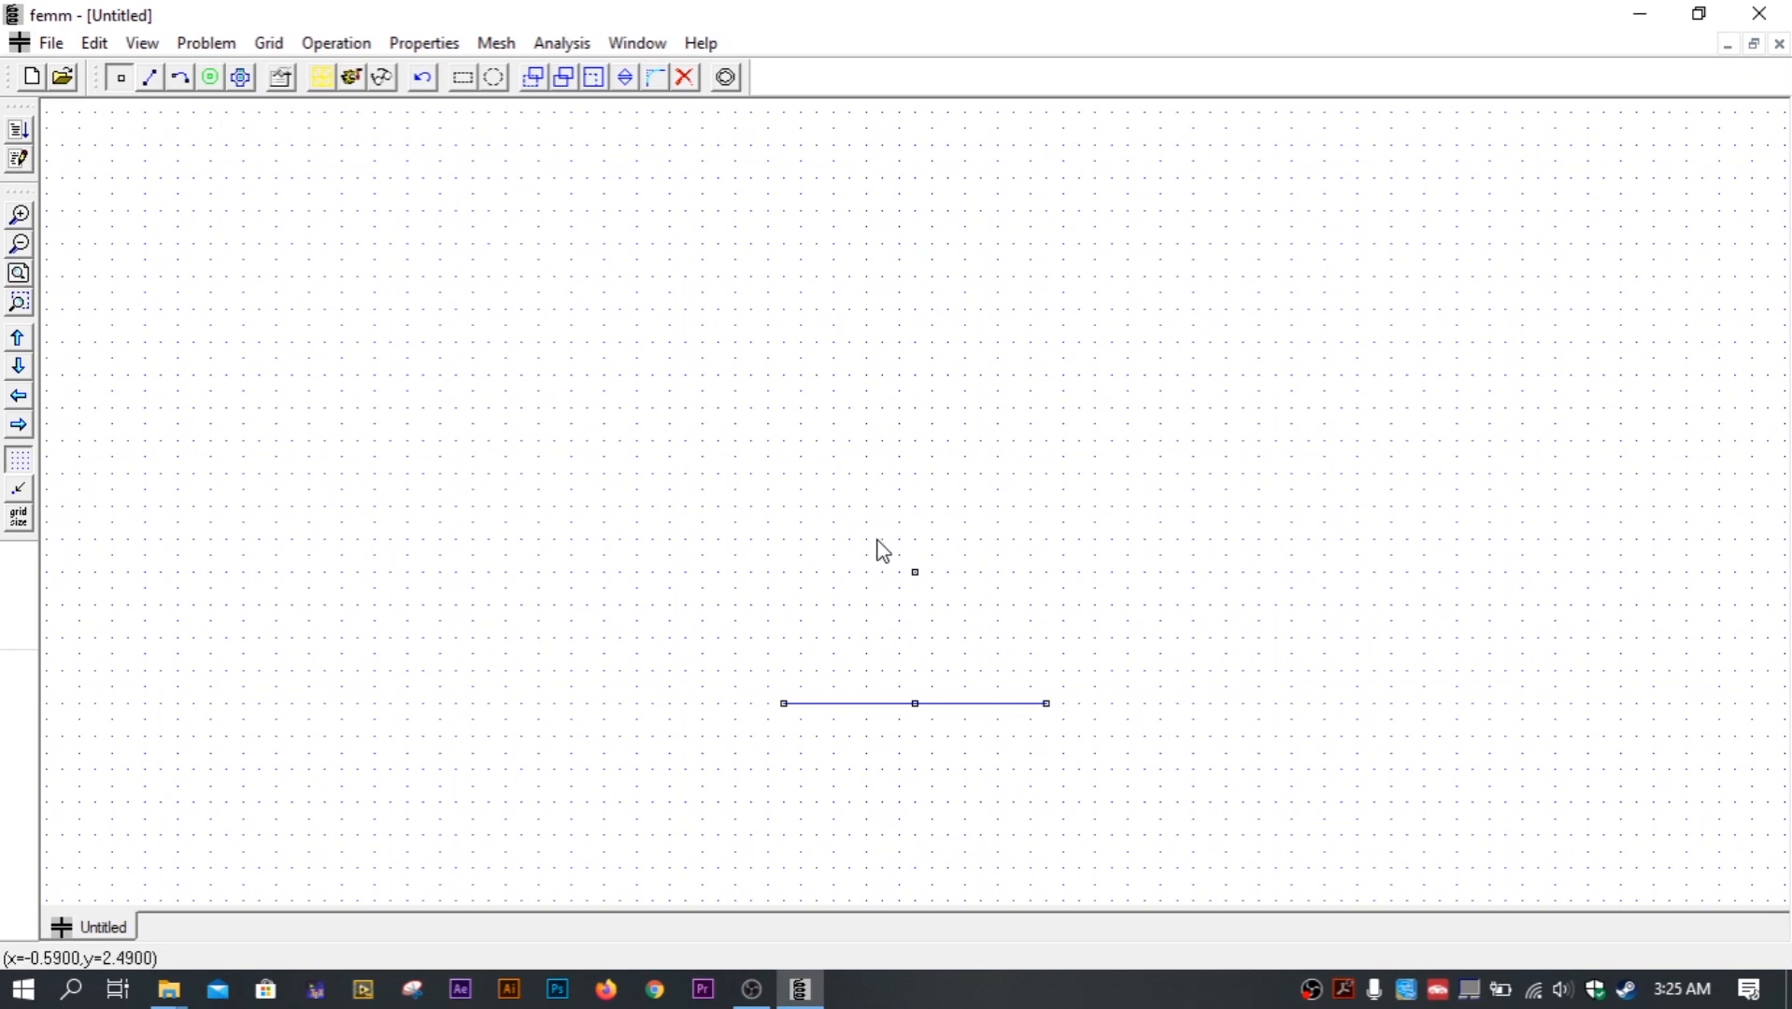
click(949, 538)
click(951, 441)
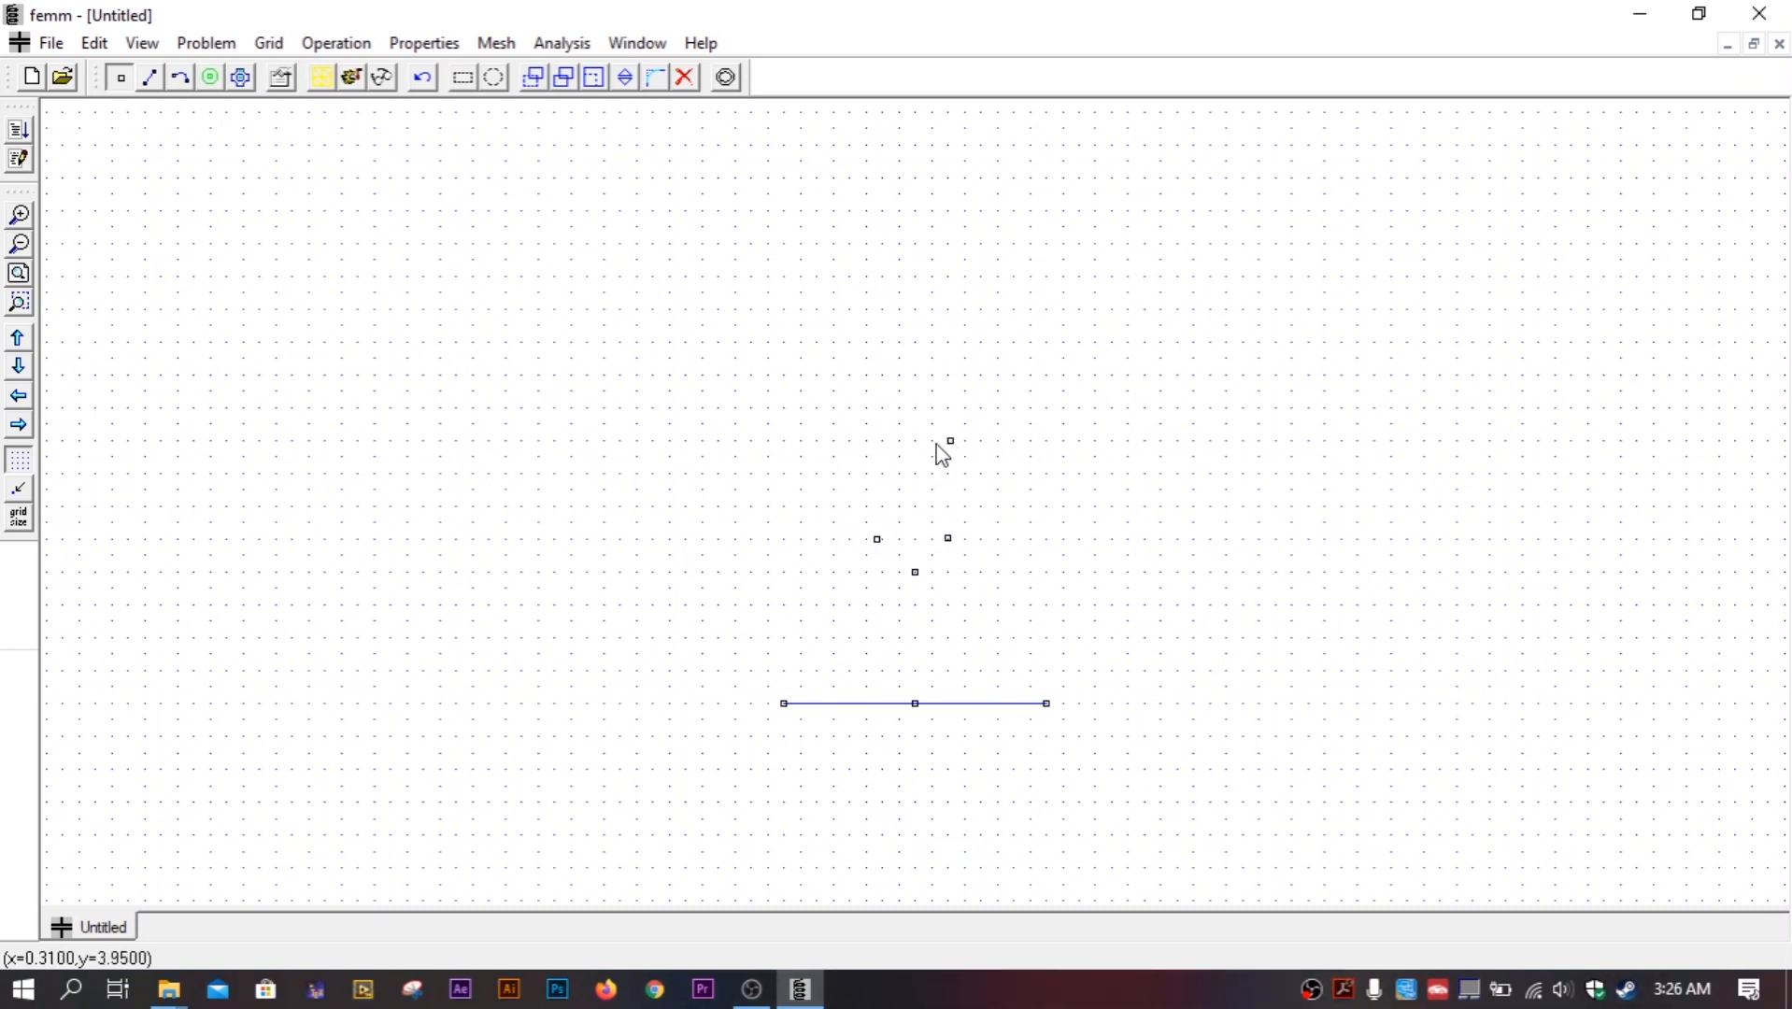
Connect the four corner nodes and the lower tip node with segments into a closed pentagon pointing down at the horizontal line.
click(150, 77)
click(879, 450)
click(956, 446)
click(953, 548)
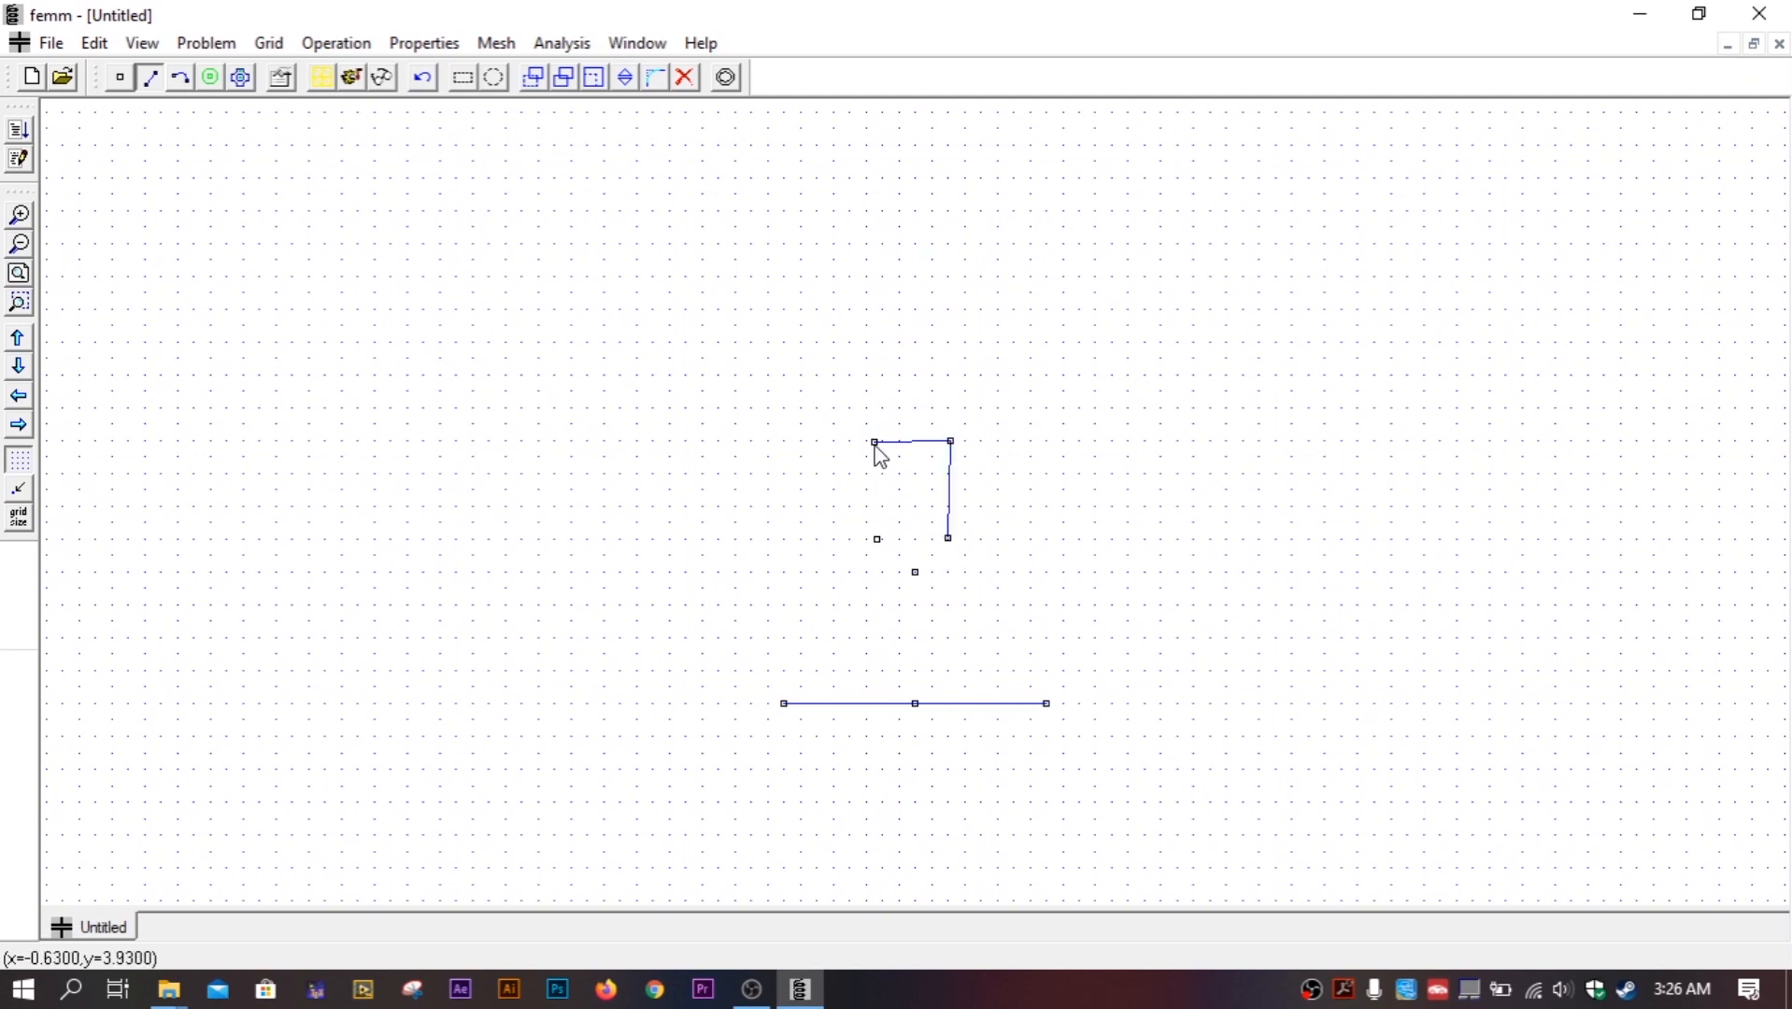
click(879, 450)
click(879, 550)
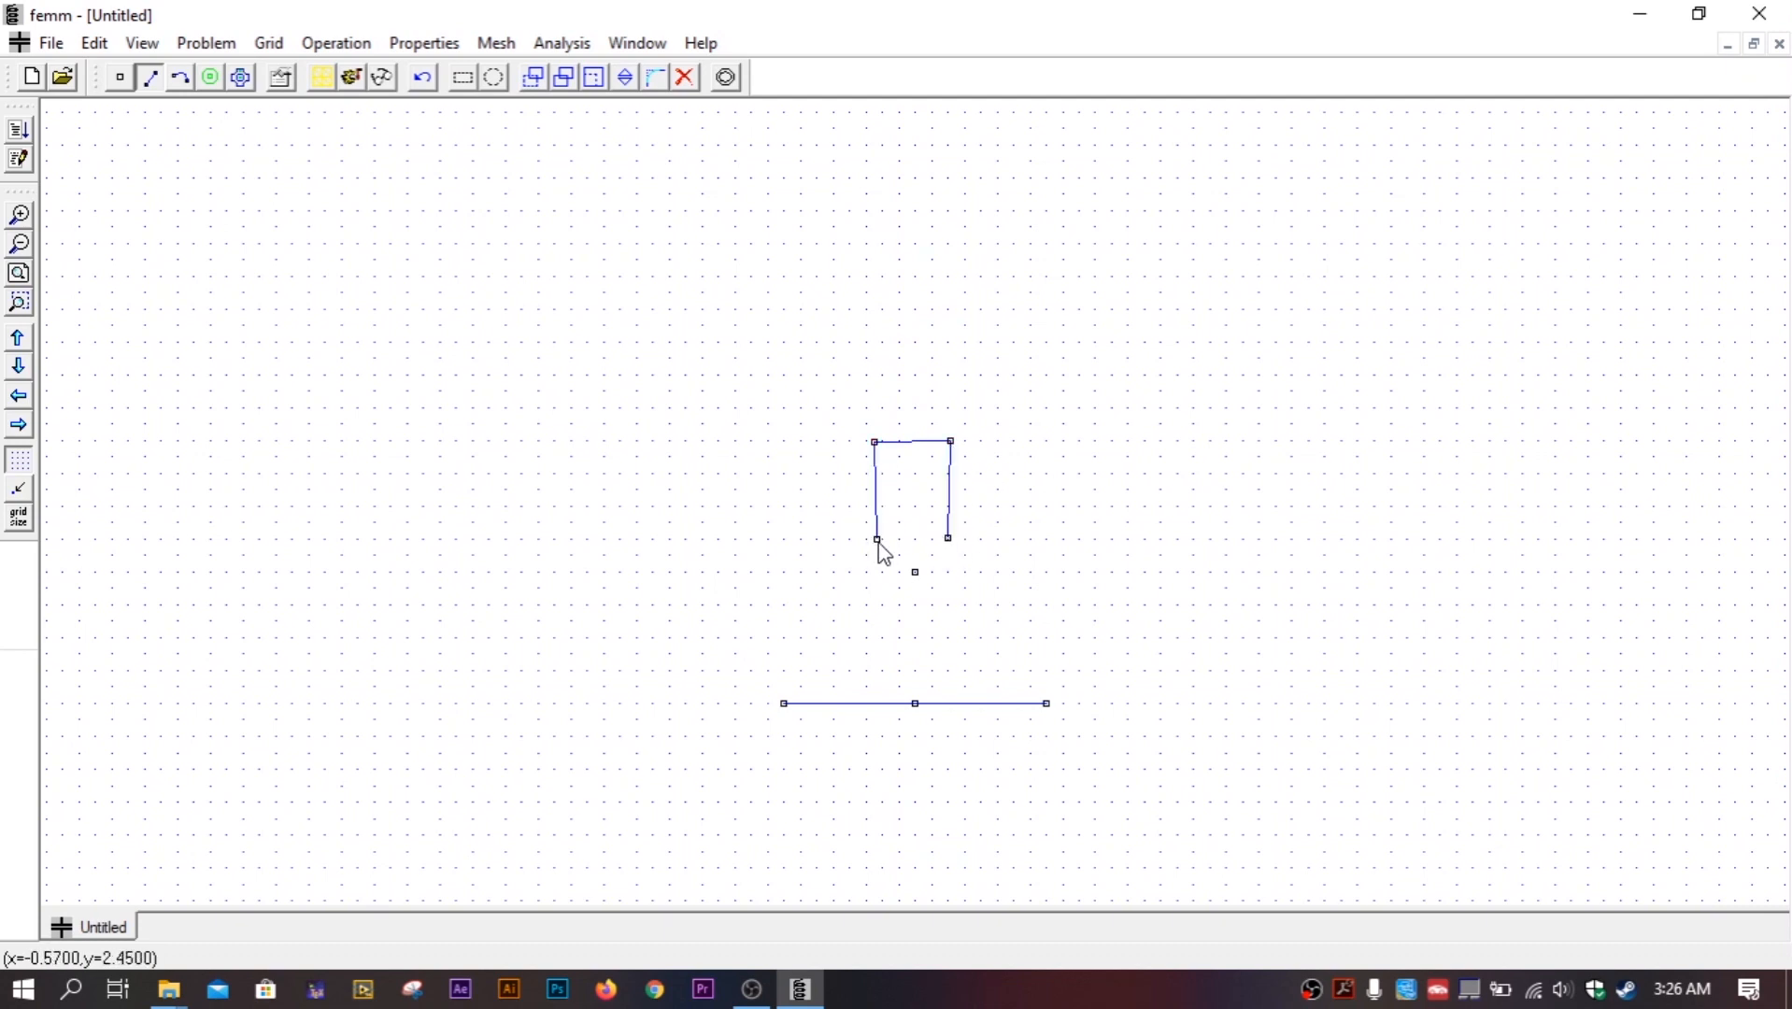
click(916, 575)
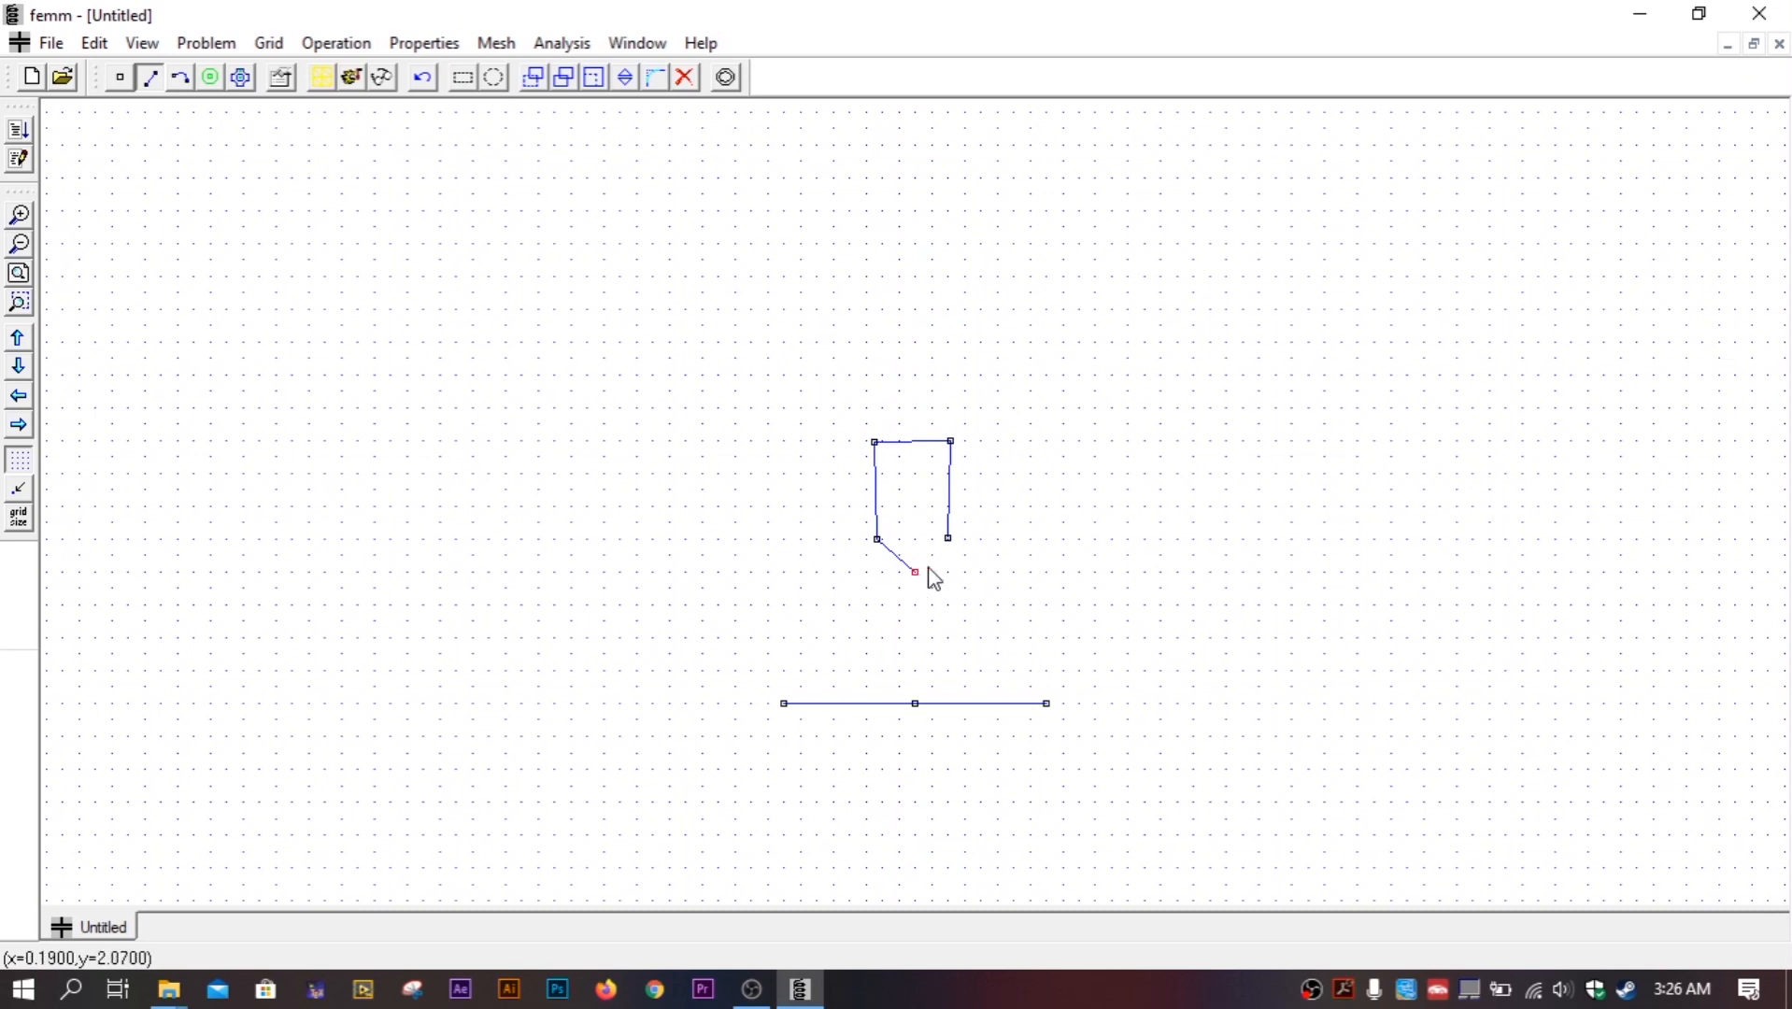
click(950, 548)
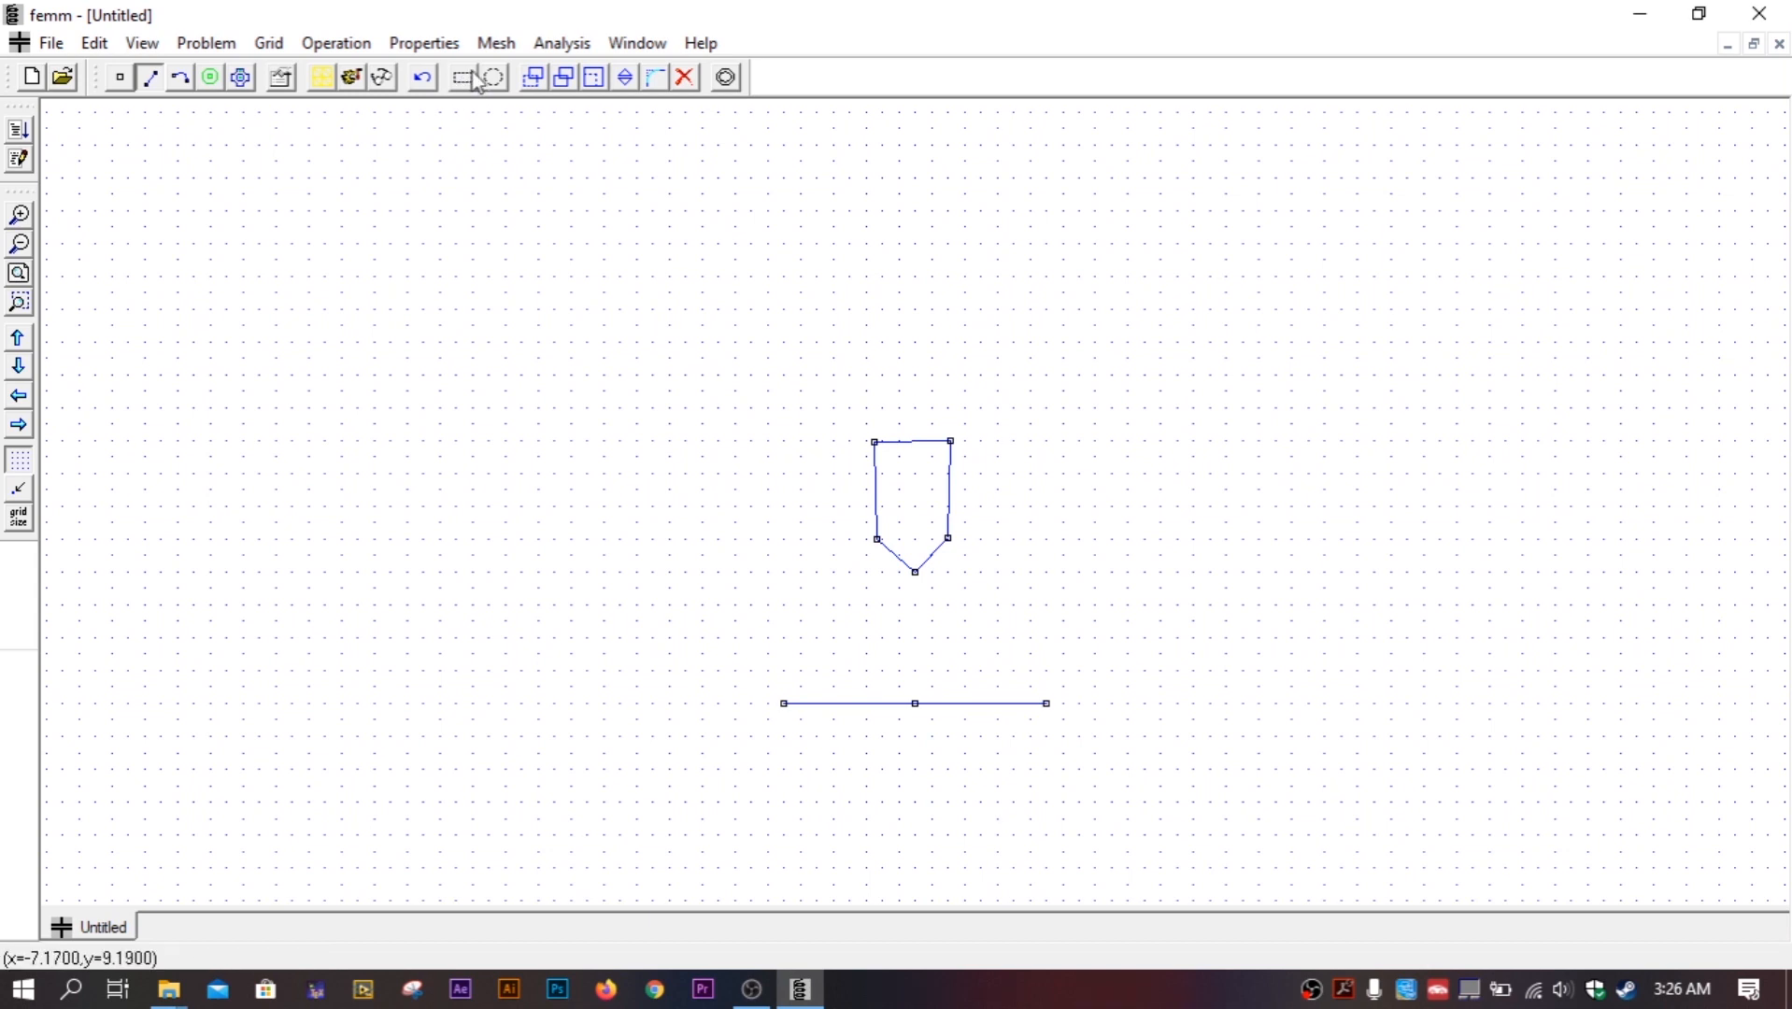
click(443, 47)
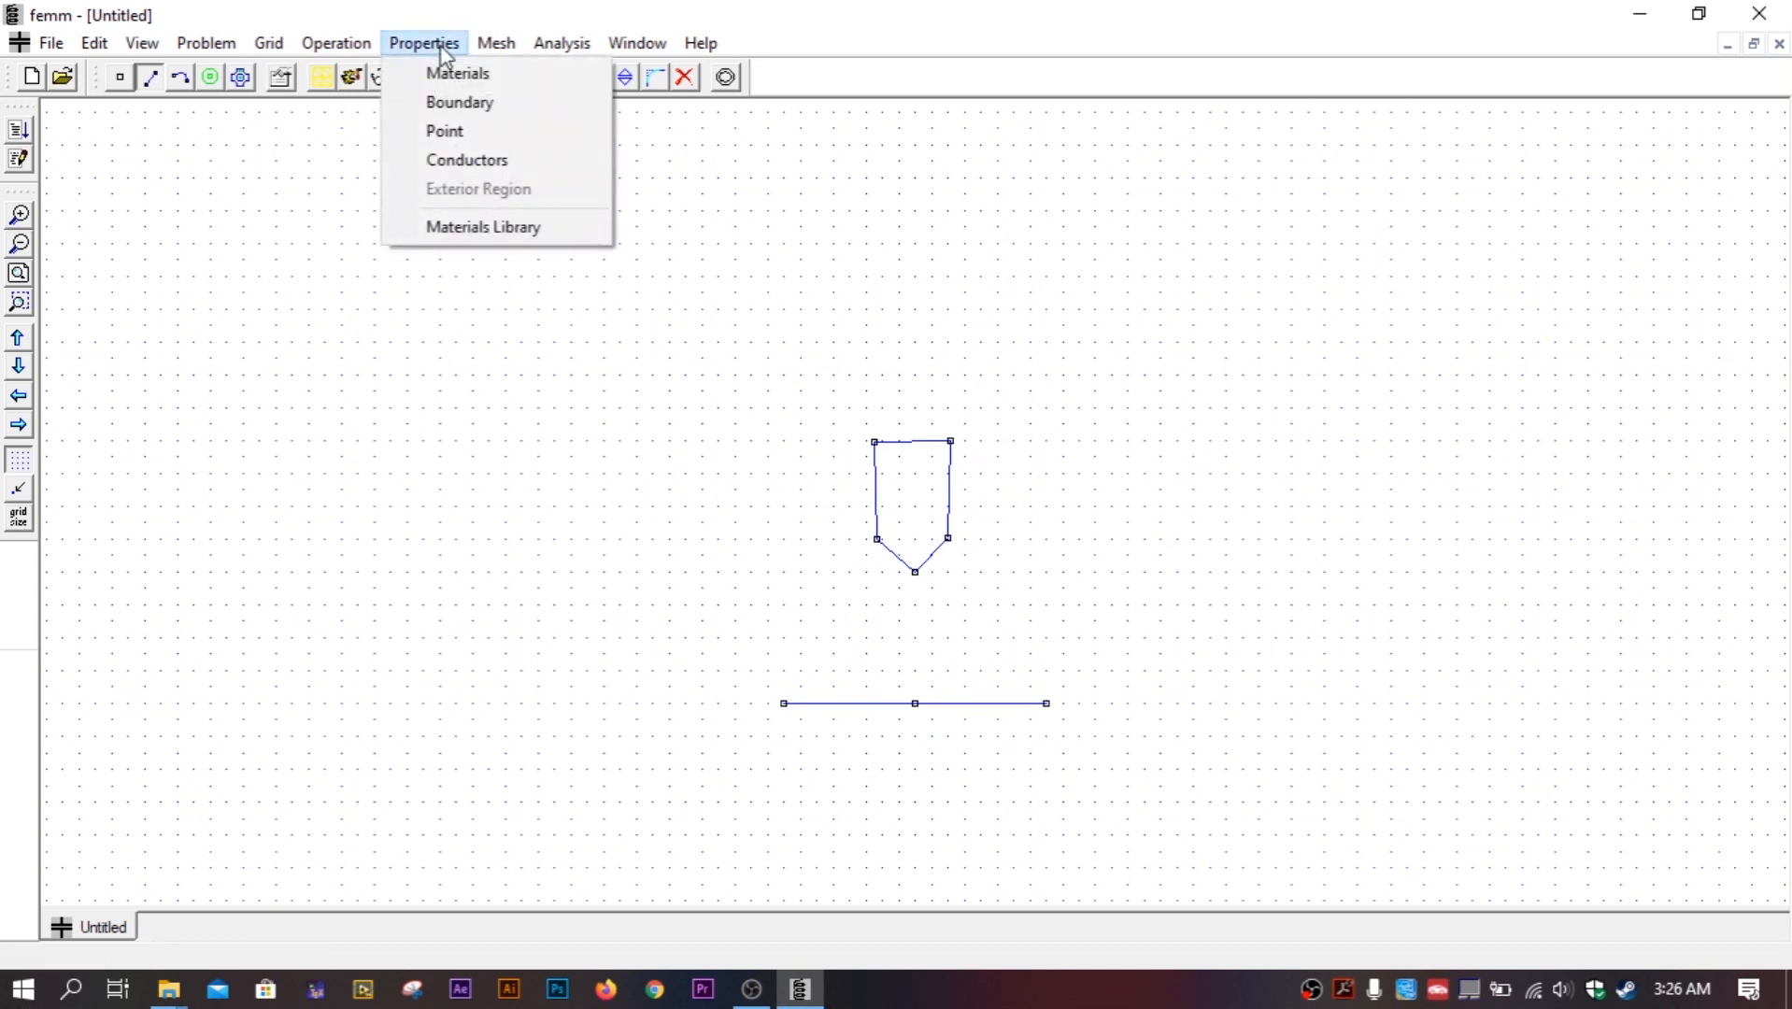
click(441, 46)
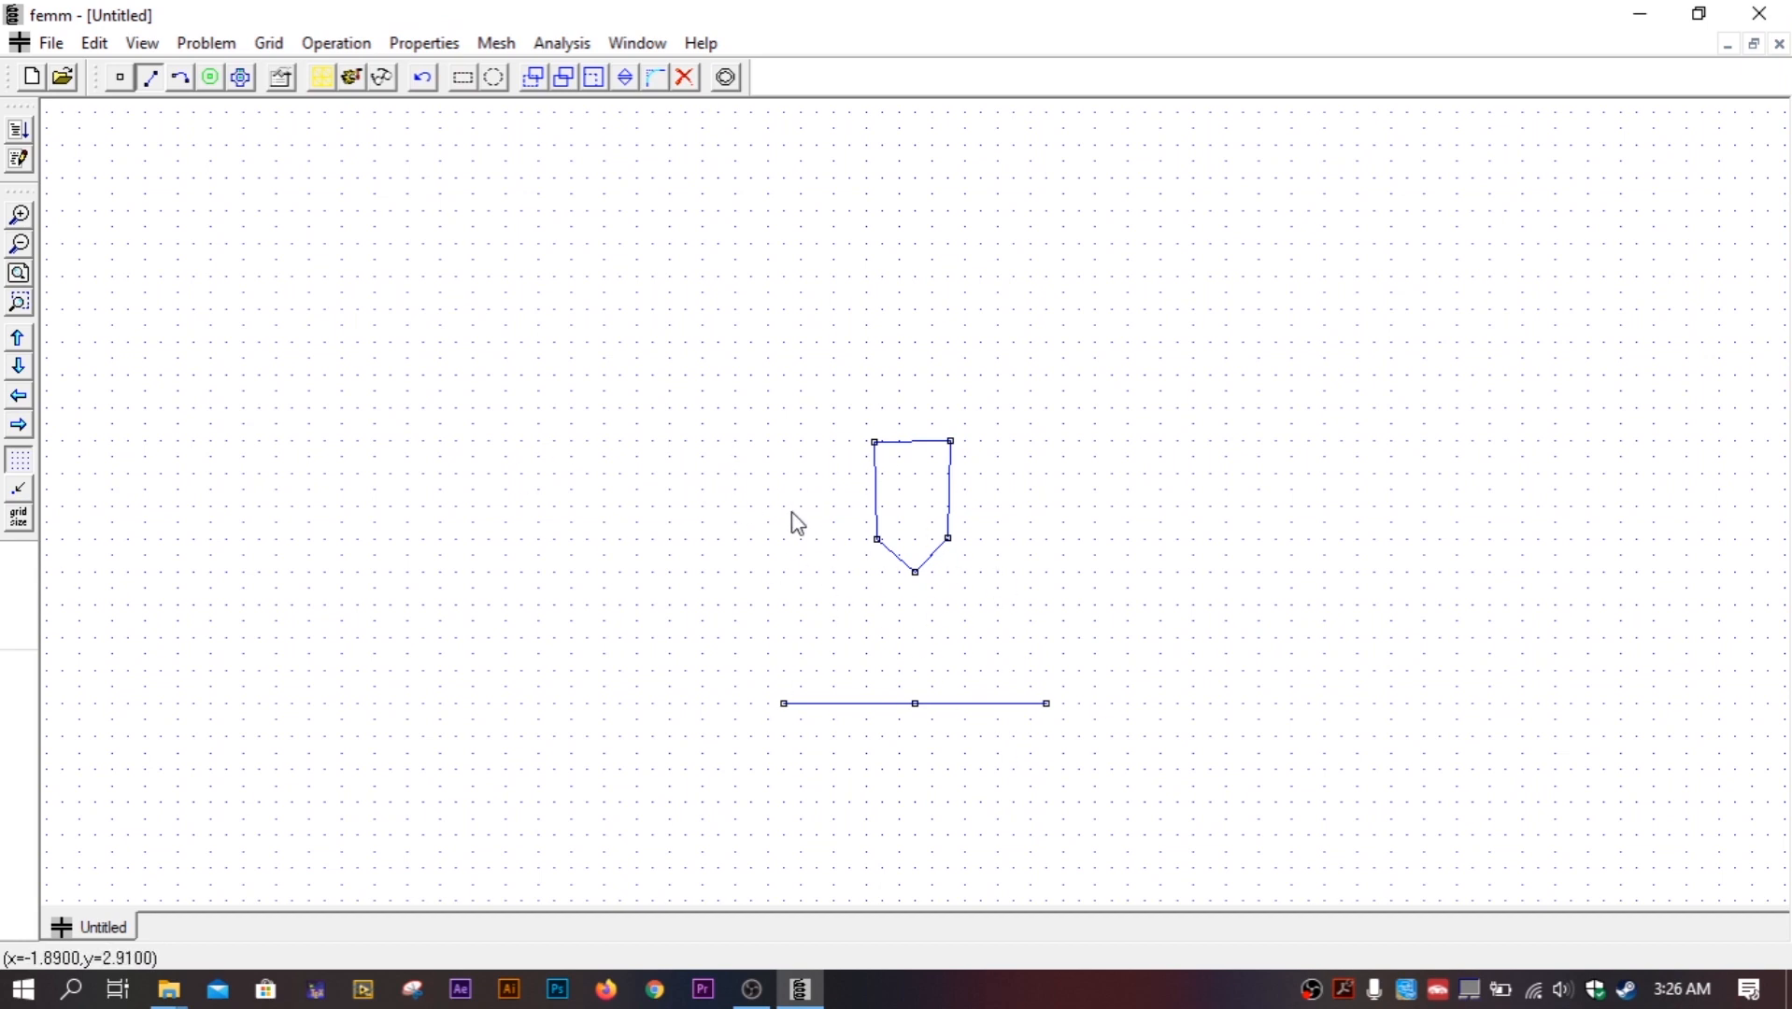
Select the pentagon's segments and make one copy rotated 180 degrees about the point (0, 0).
click(467, 84)
drag(823, 392, 1035, 622)
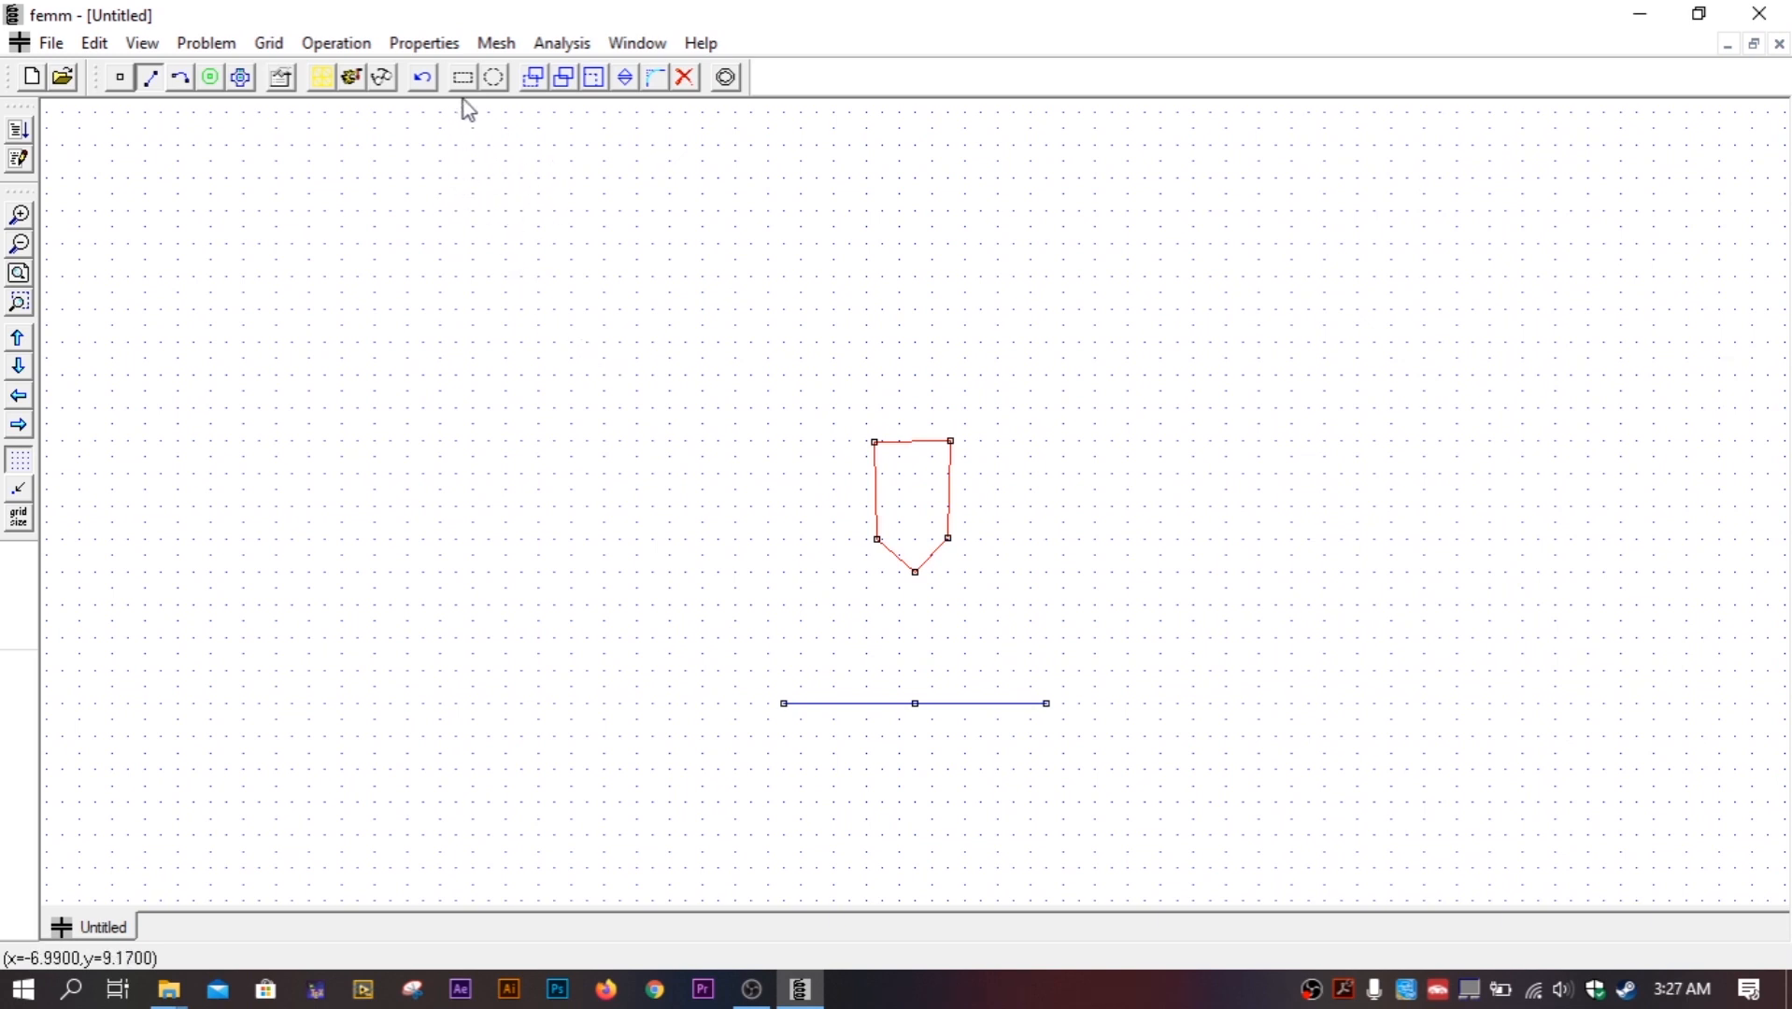
click(565, 78)
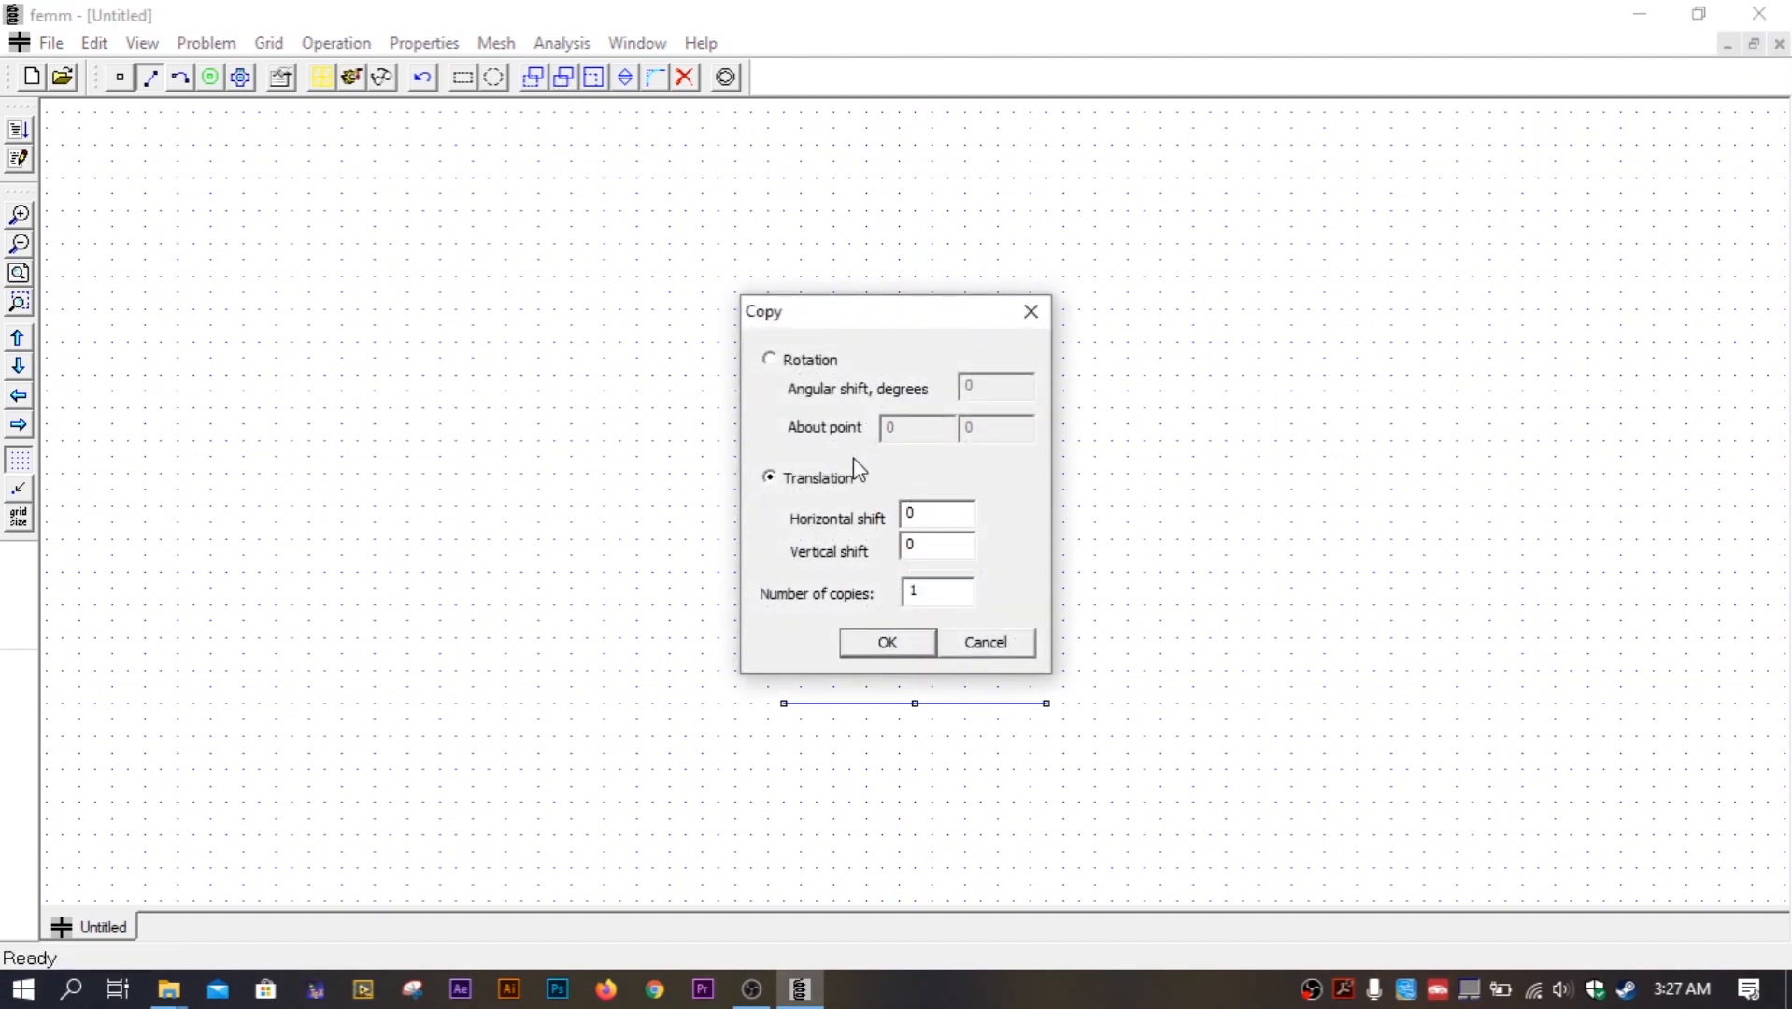
double_click(925, 545)
text(-4)
click(805, 362)
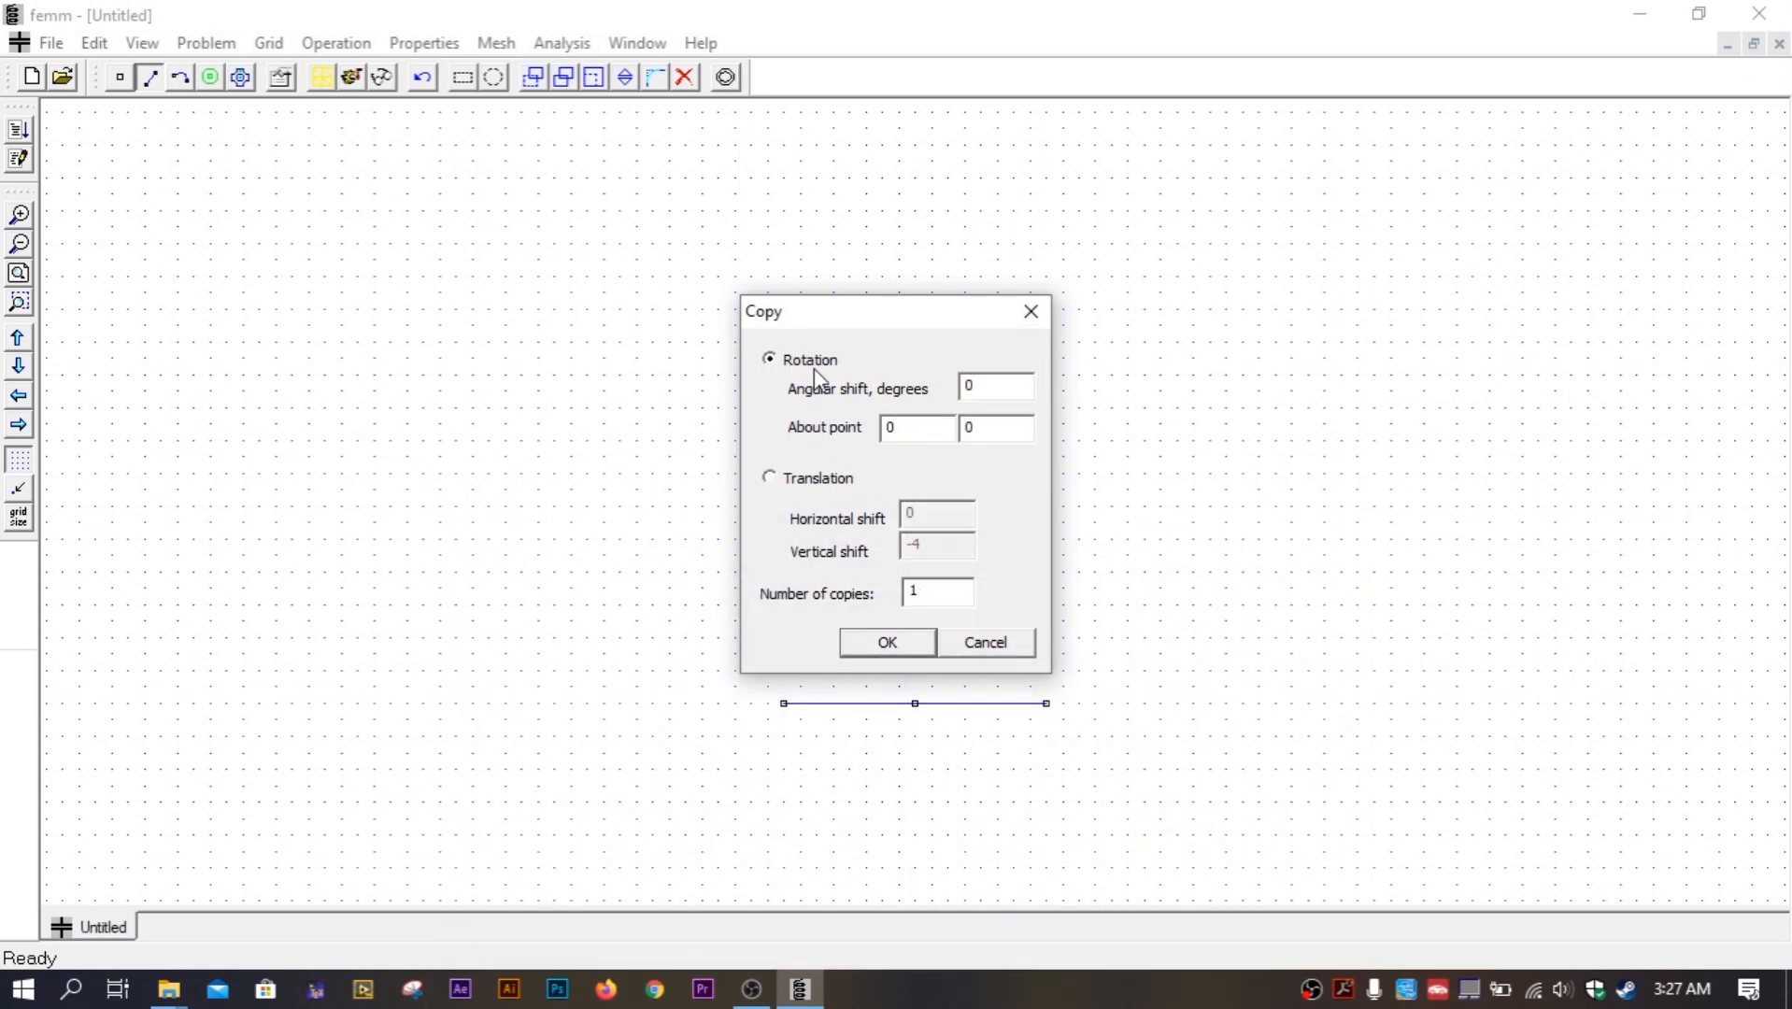
double_click(991, 387)
text(180)
click(889, 645)
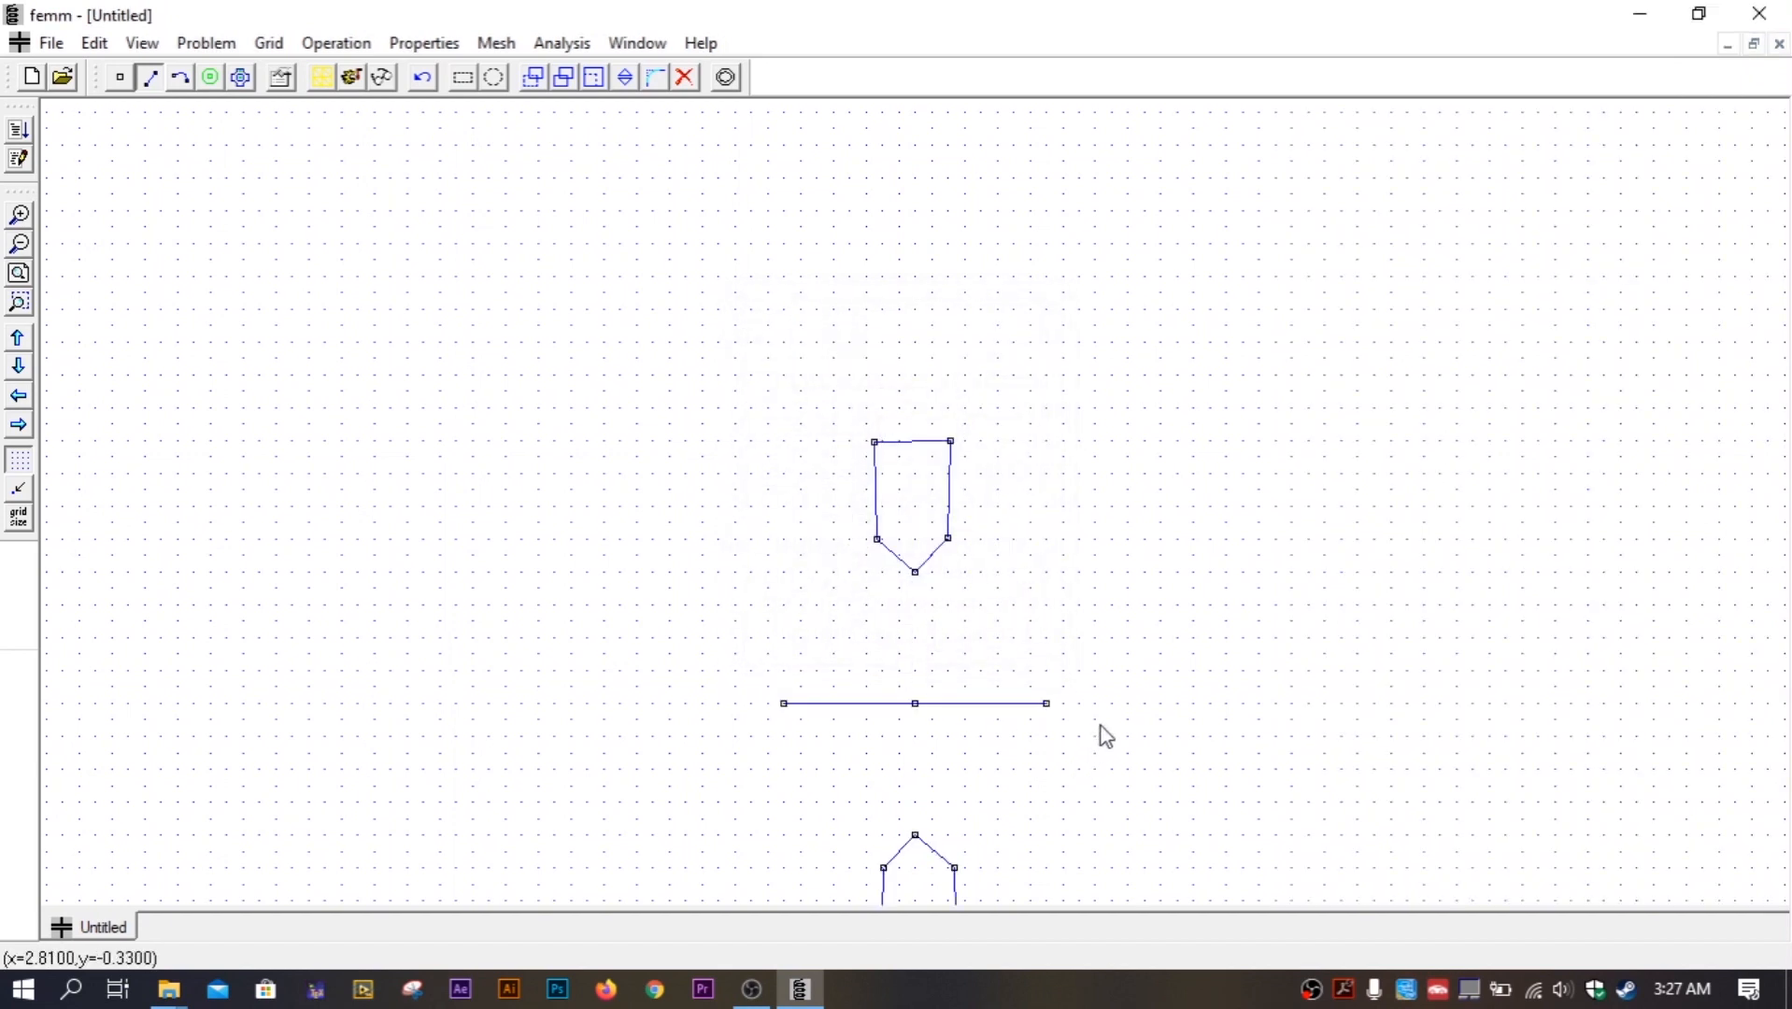
Select the upper pentagon's segments and translate them with a horizontal shift of 2 and a vertical shift of 1.
click(19, 369)
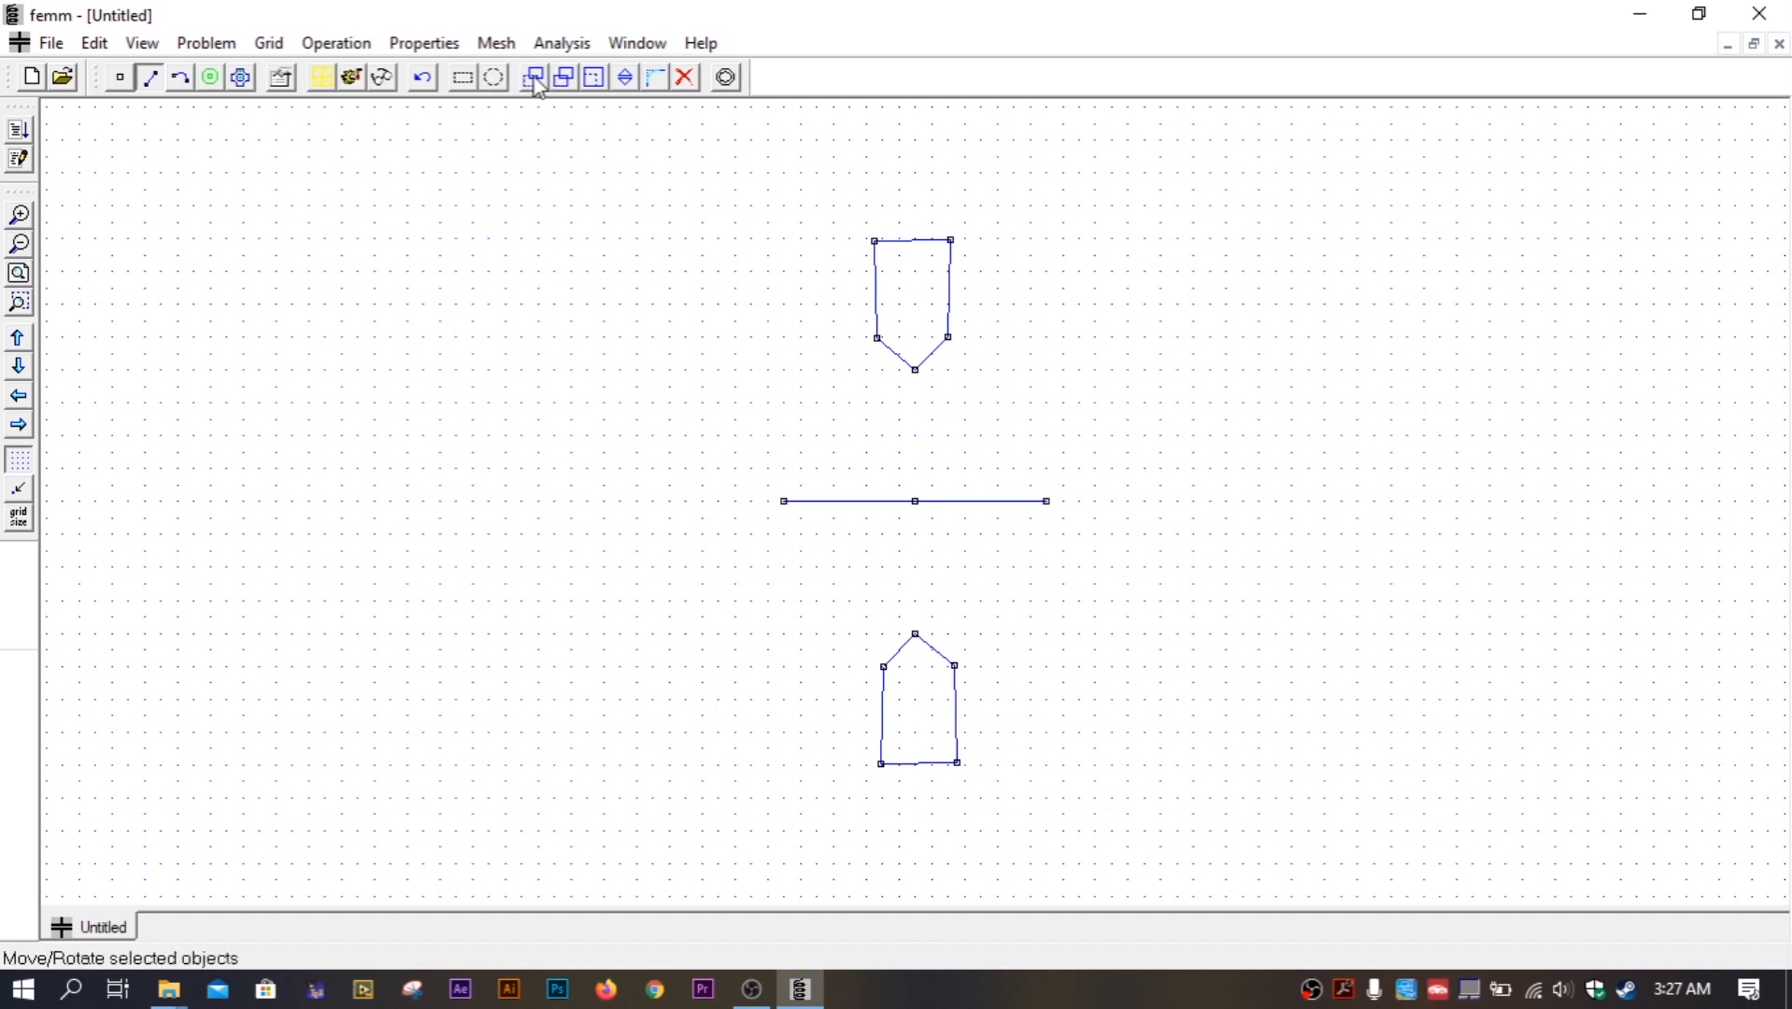
click(455, 83)
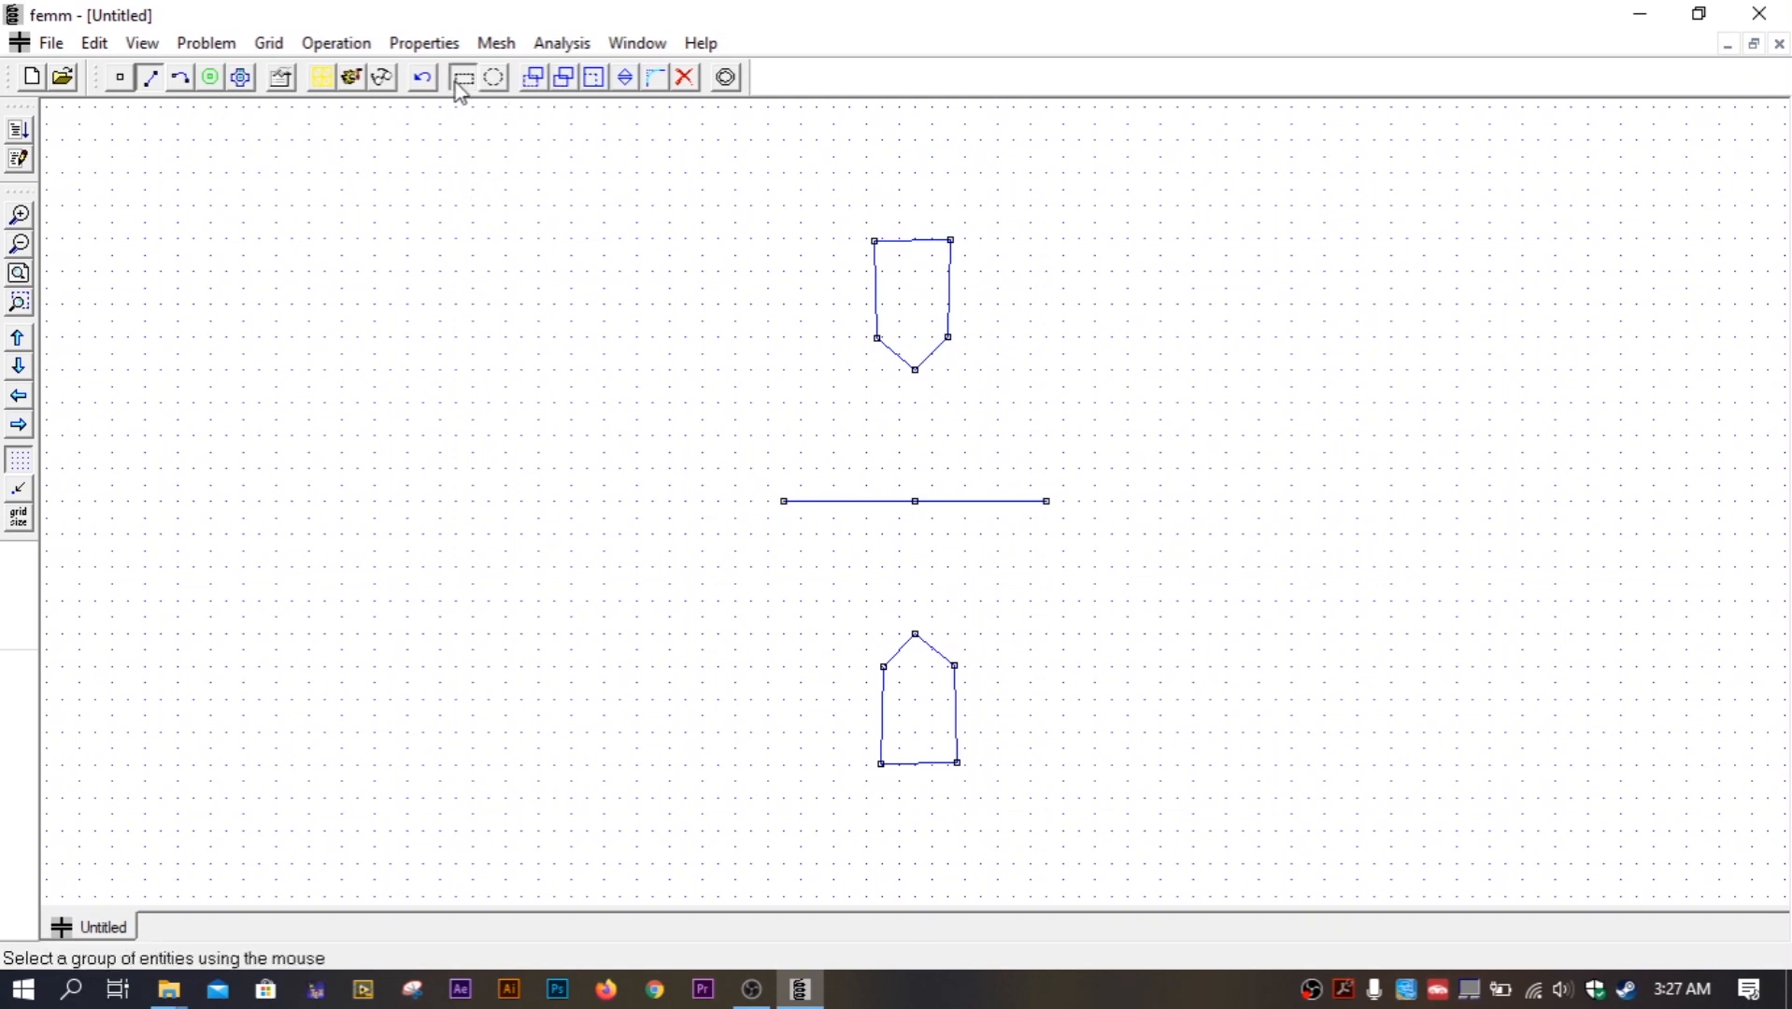
drag(839, 200, 1016, 359)
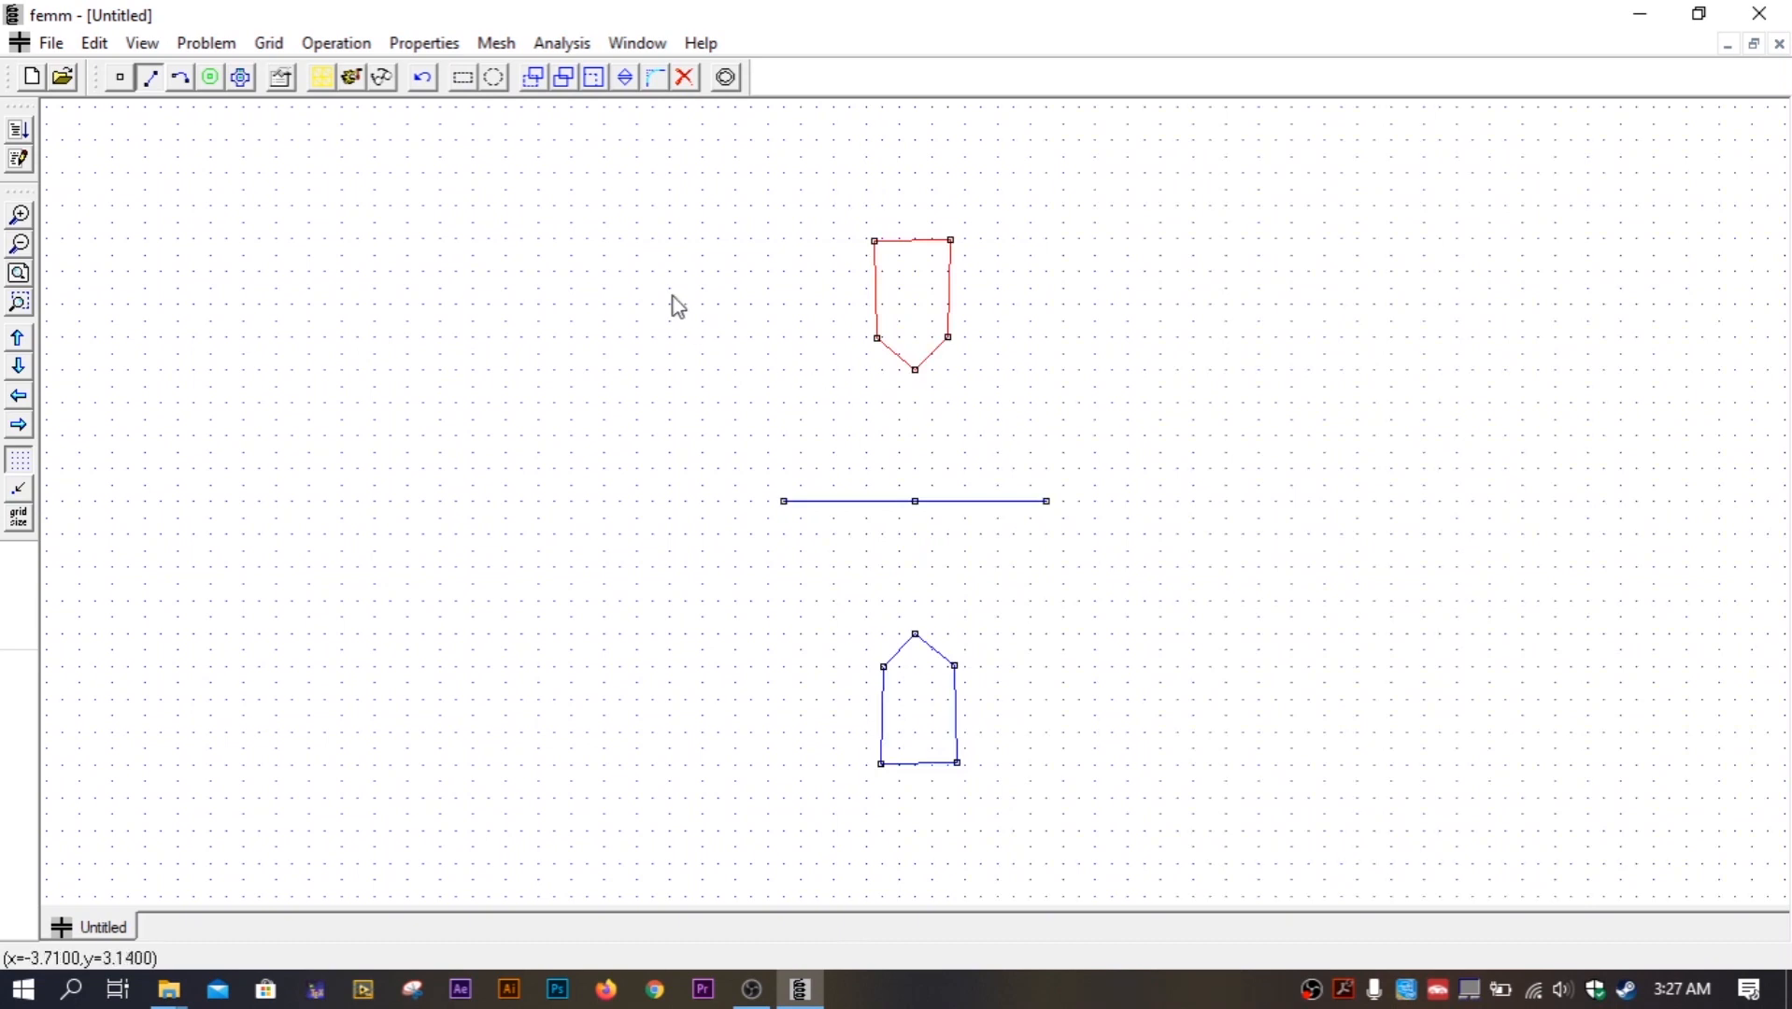
click(532, 82)
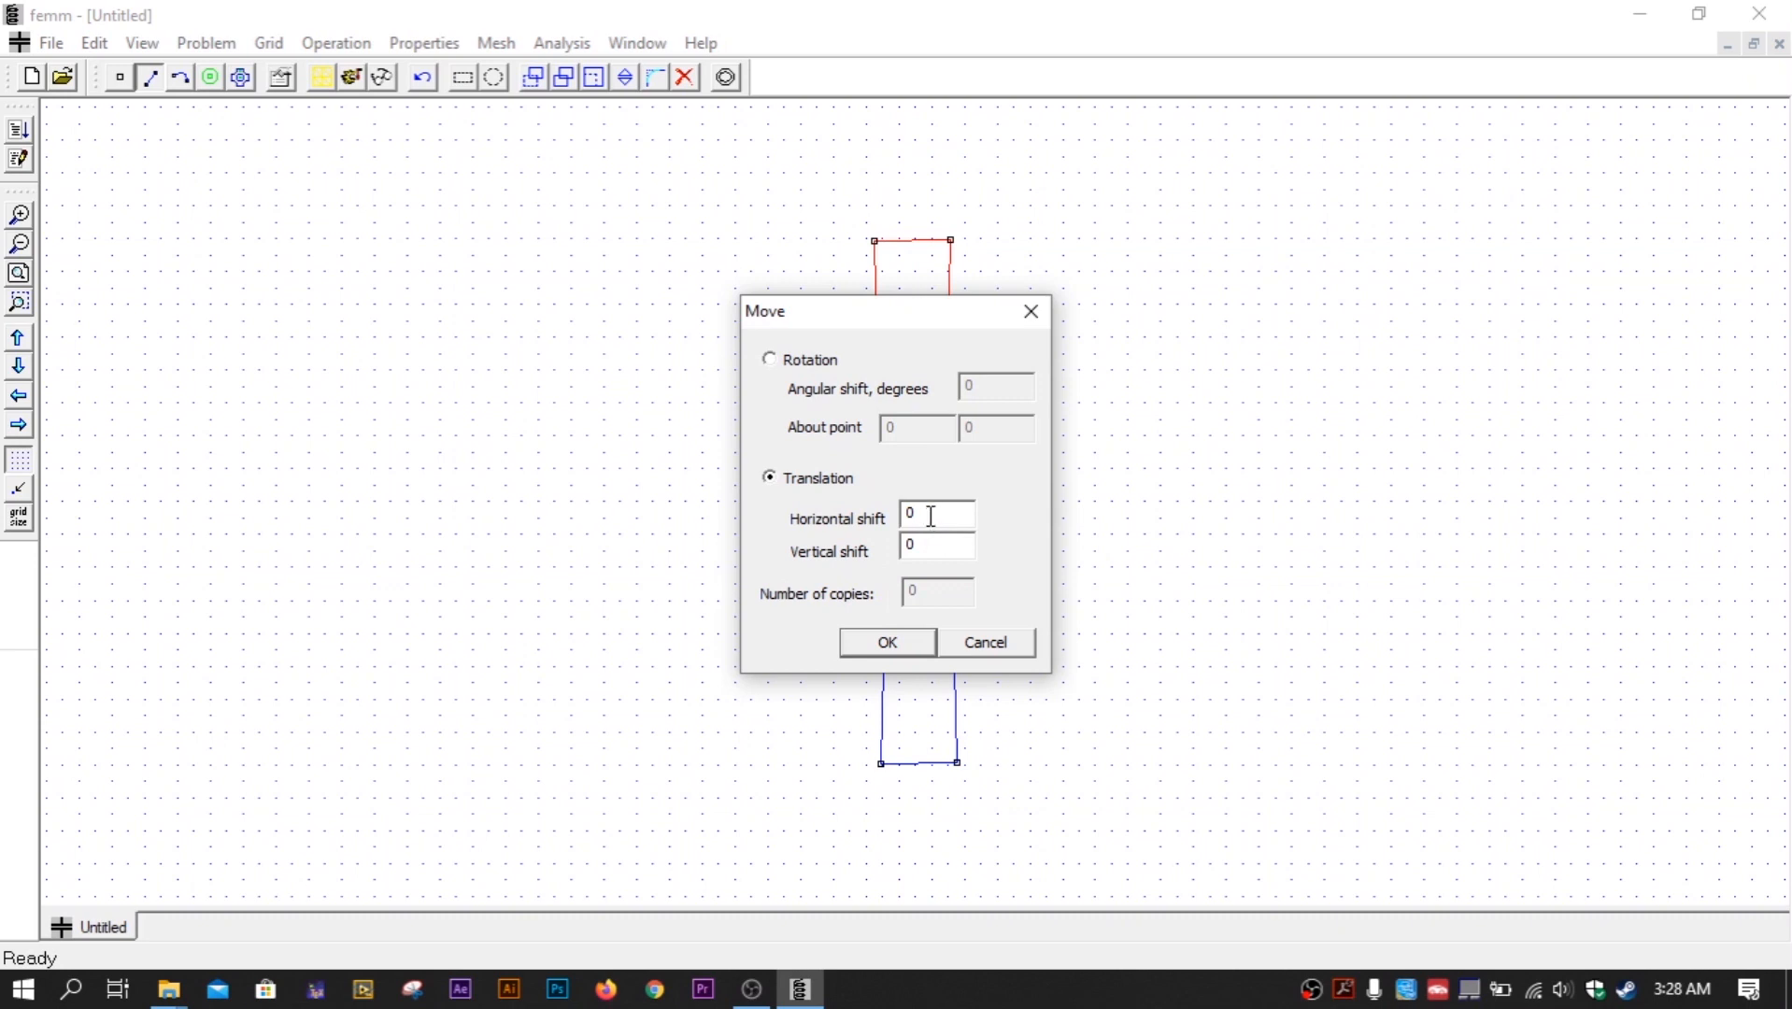
drag(927, 515, 901, 517)
key(Tab)
drag(922, 514, 872, 570)
drag(961, 514, 861, 520)
text(2)
text(1)
click(778, 361)
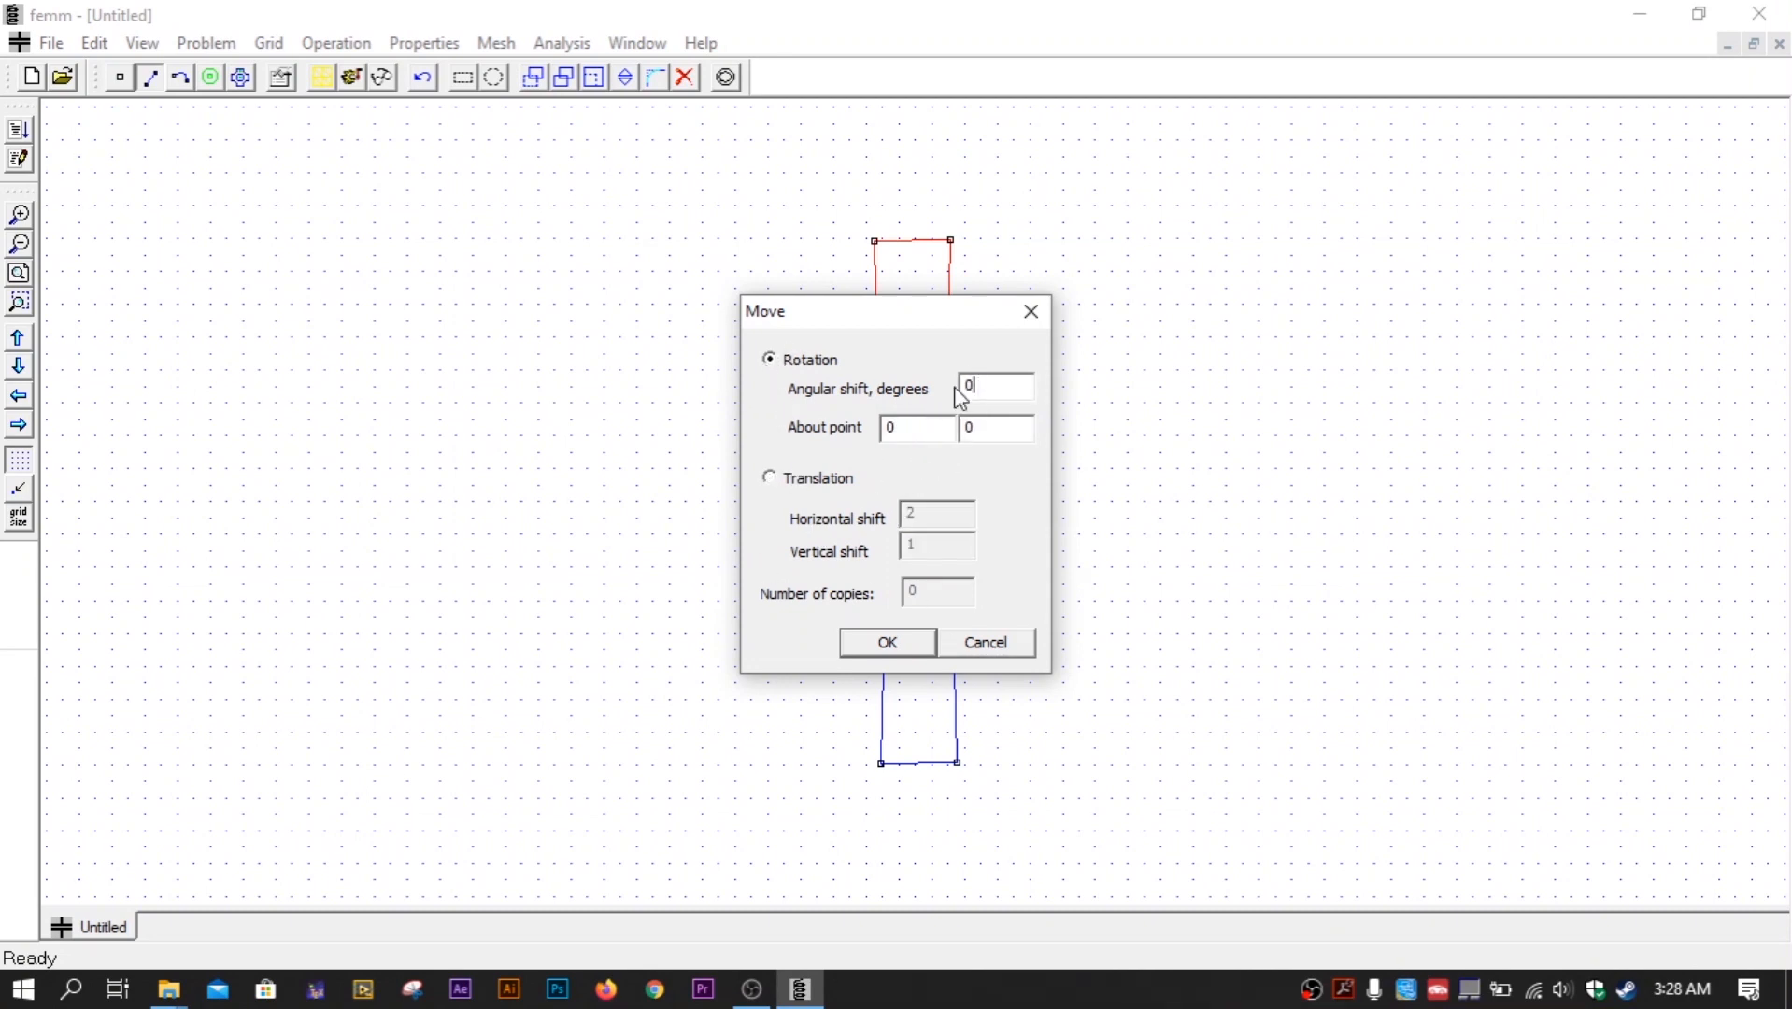
click(770, 477)
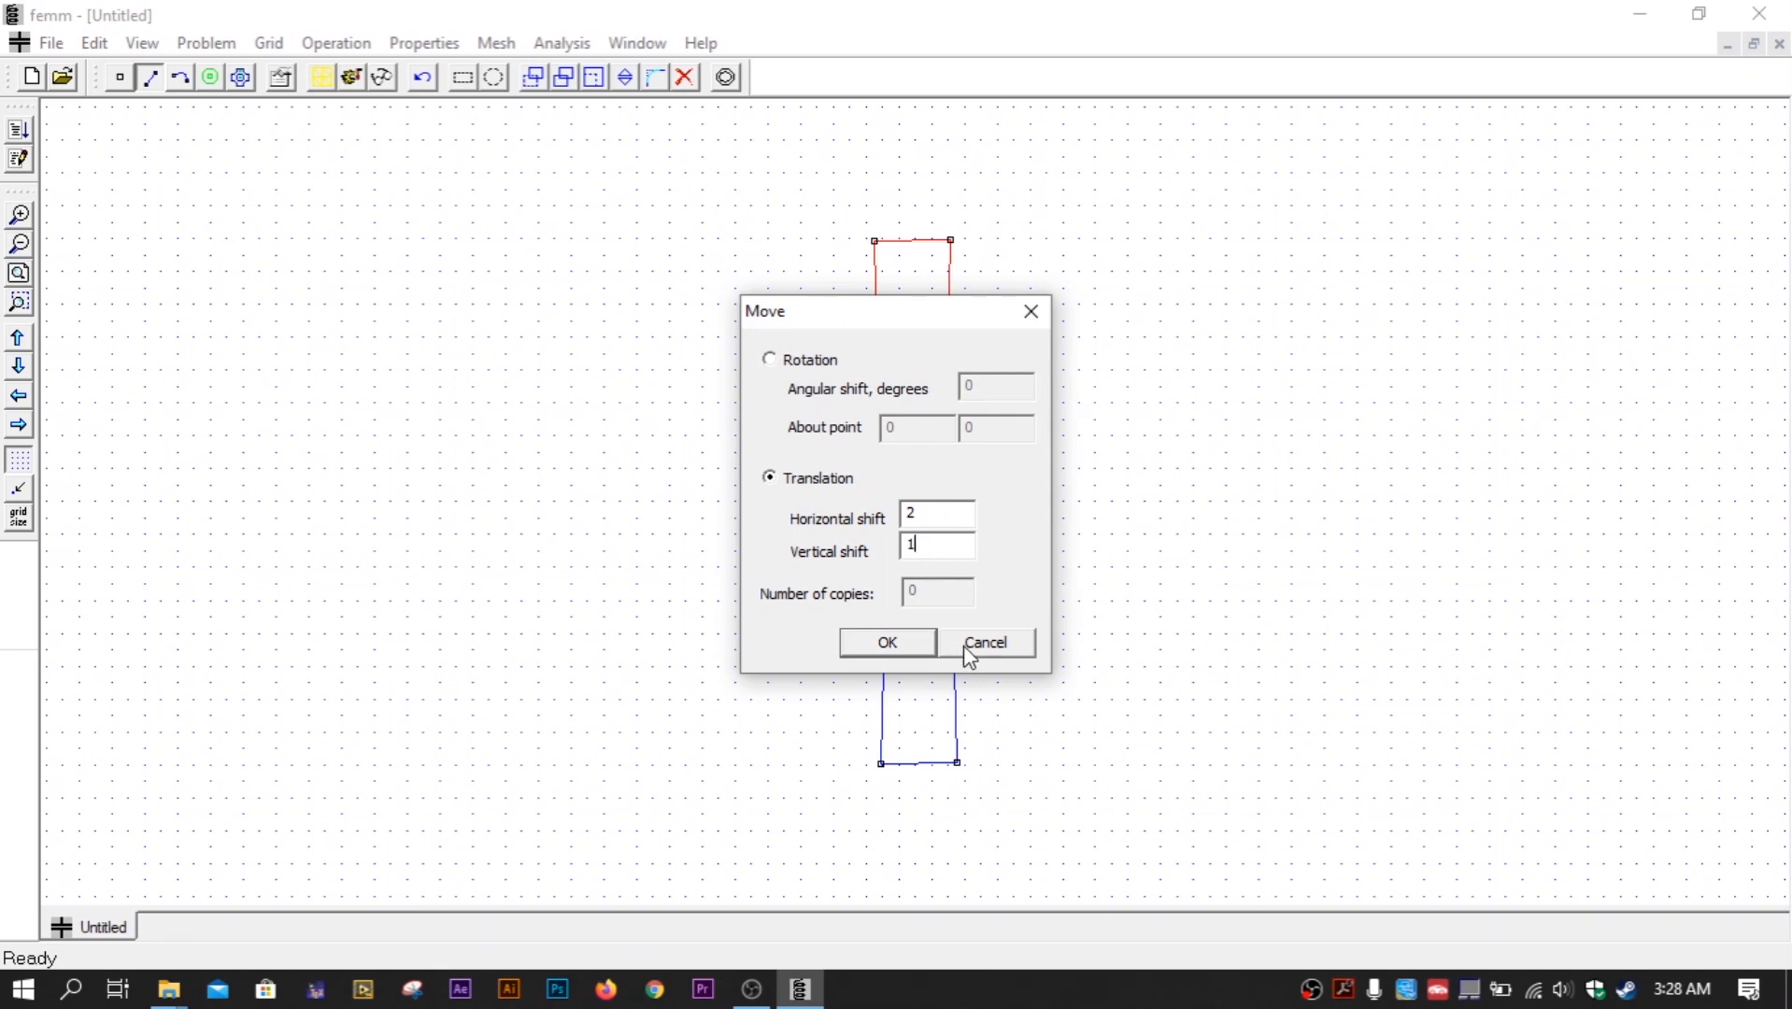
click(929, 643)
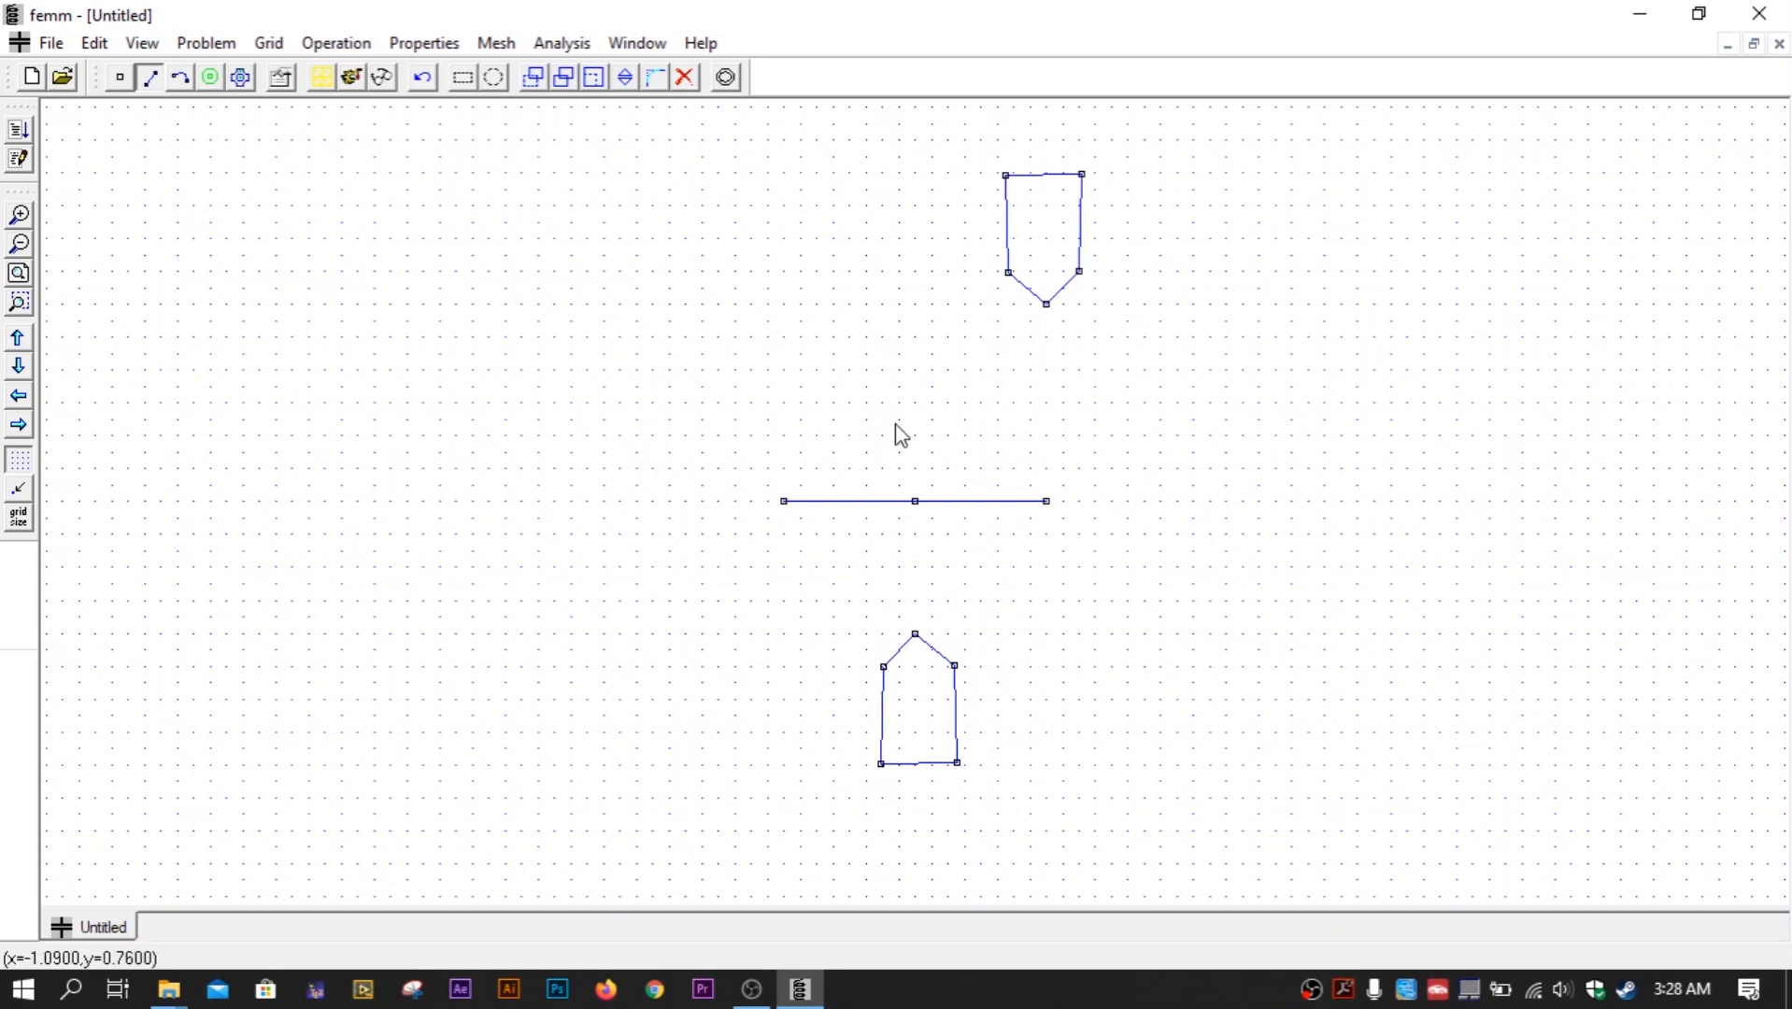
click(20, 397)
click(24, 428)
click(26, 430)
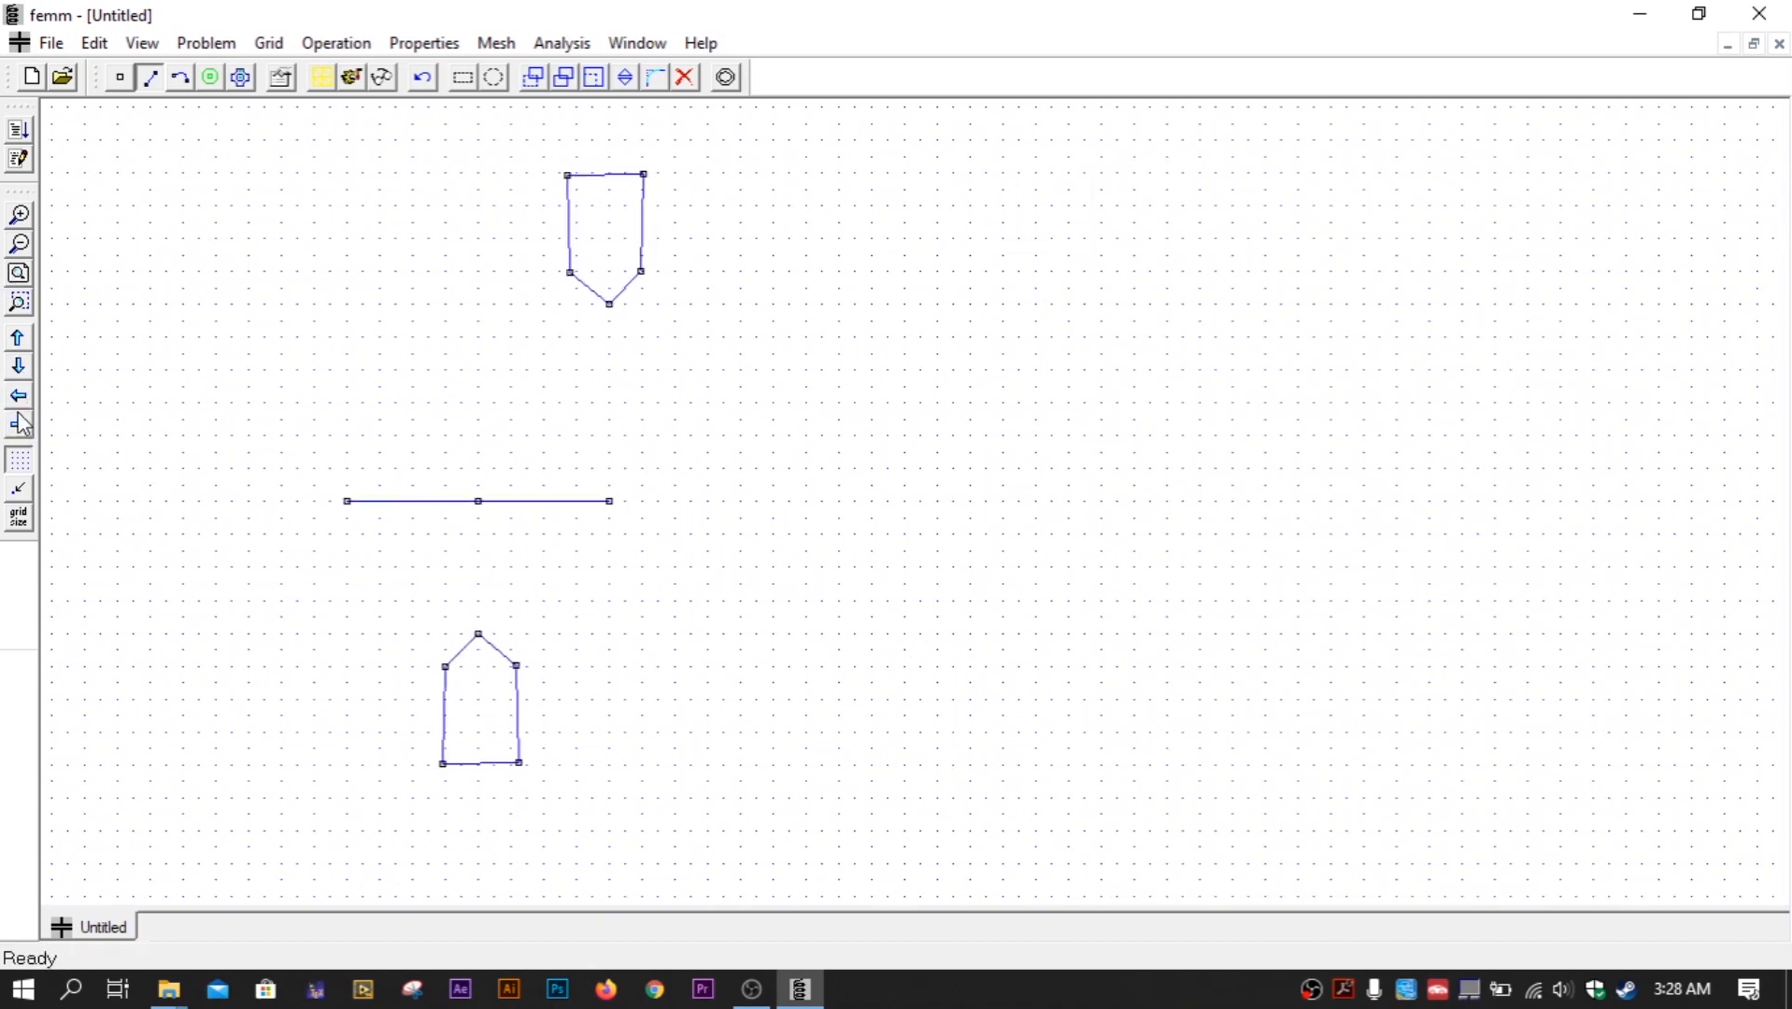
click(20, 398)
click(22, 222)
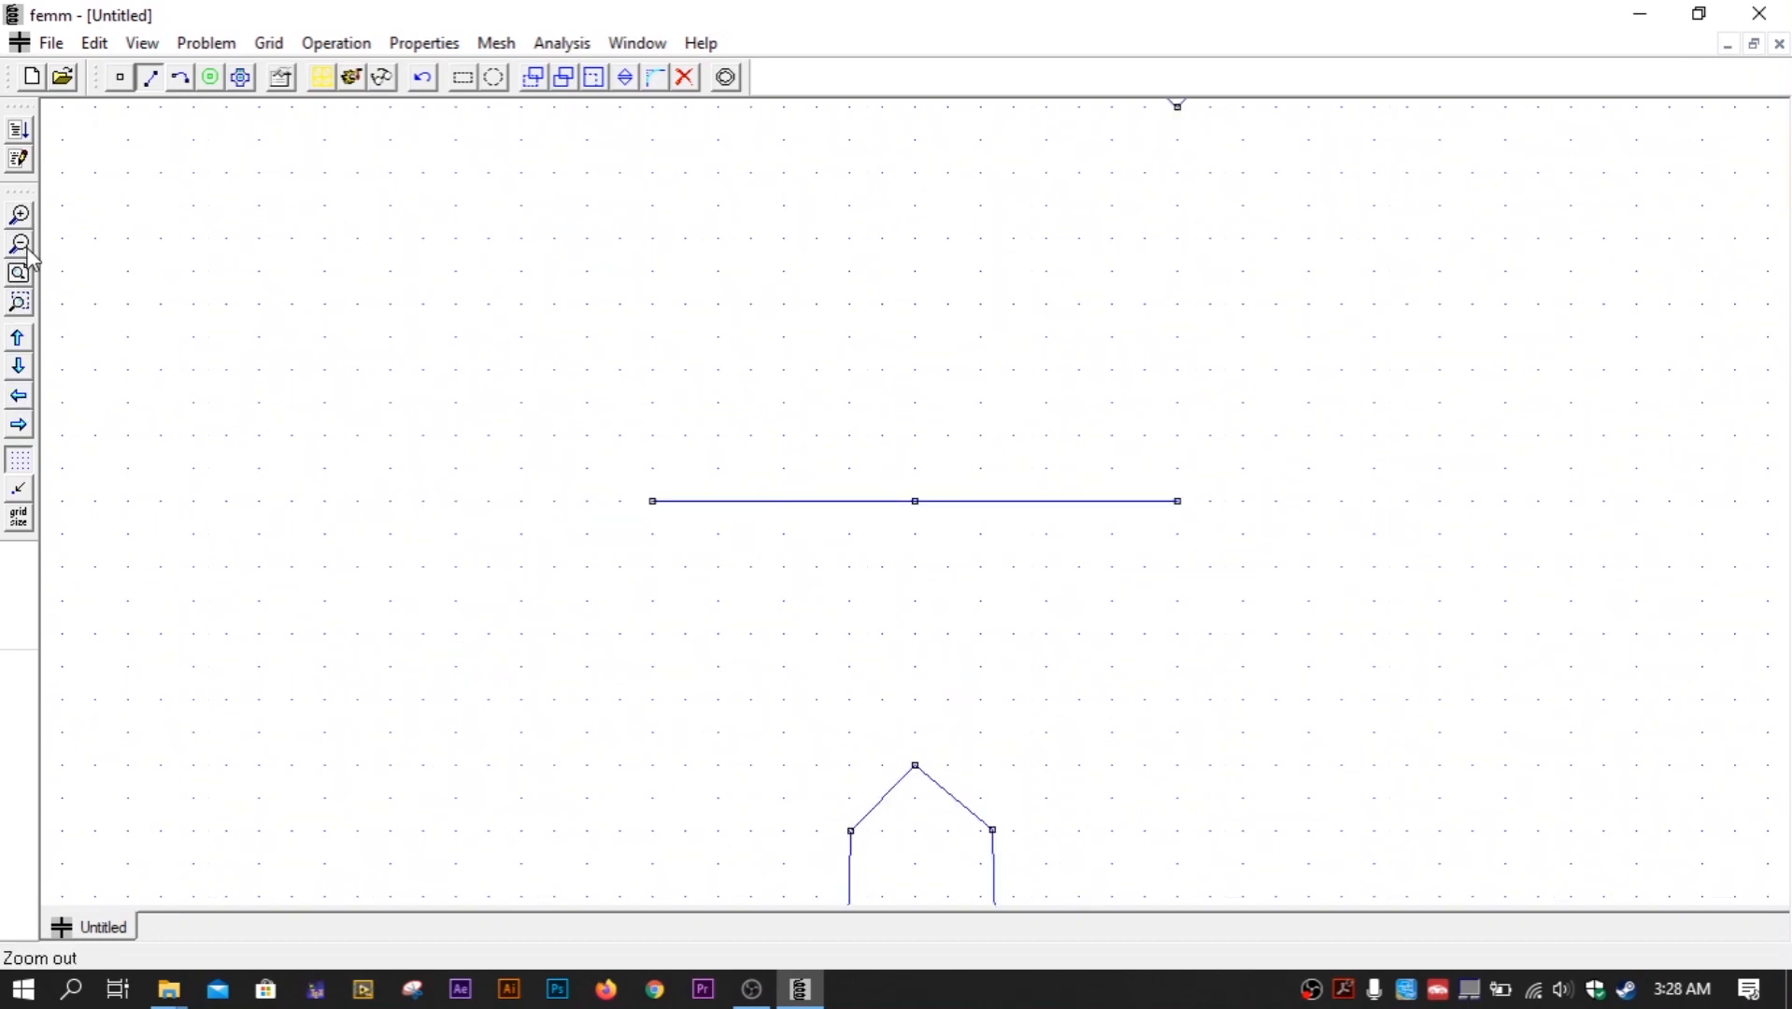
click(19, 245)
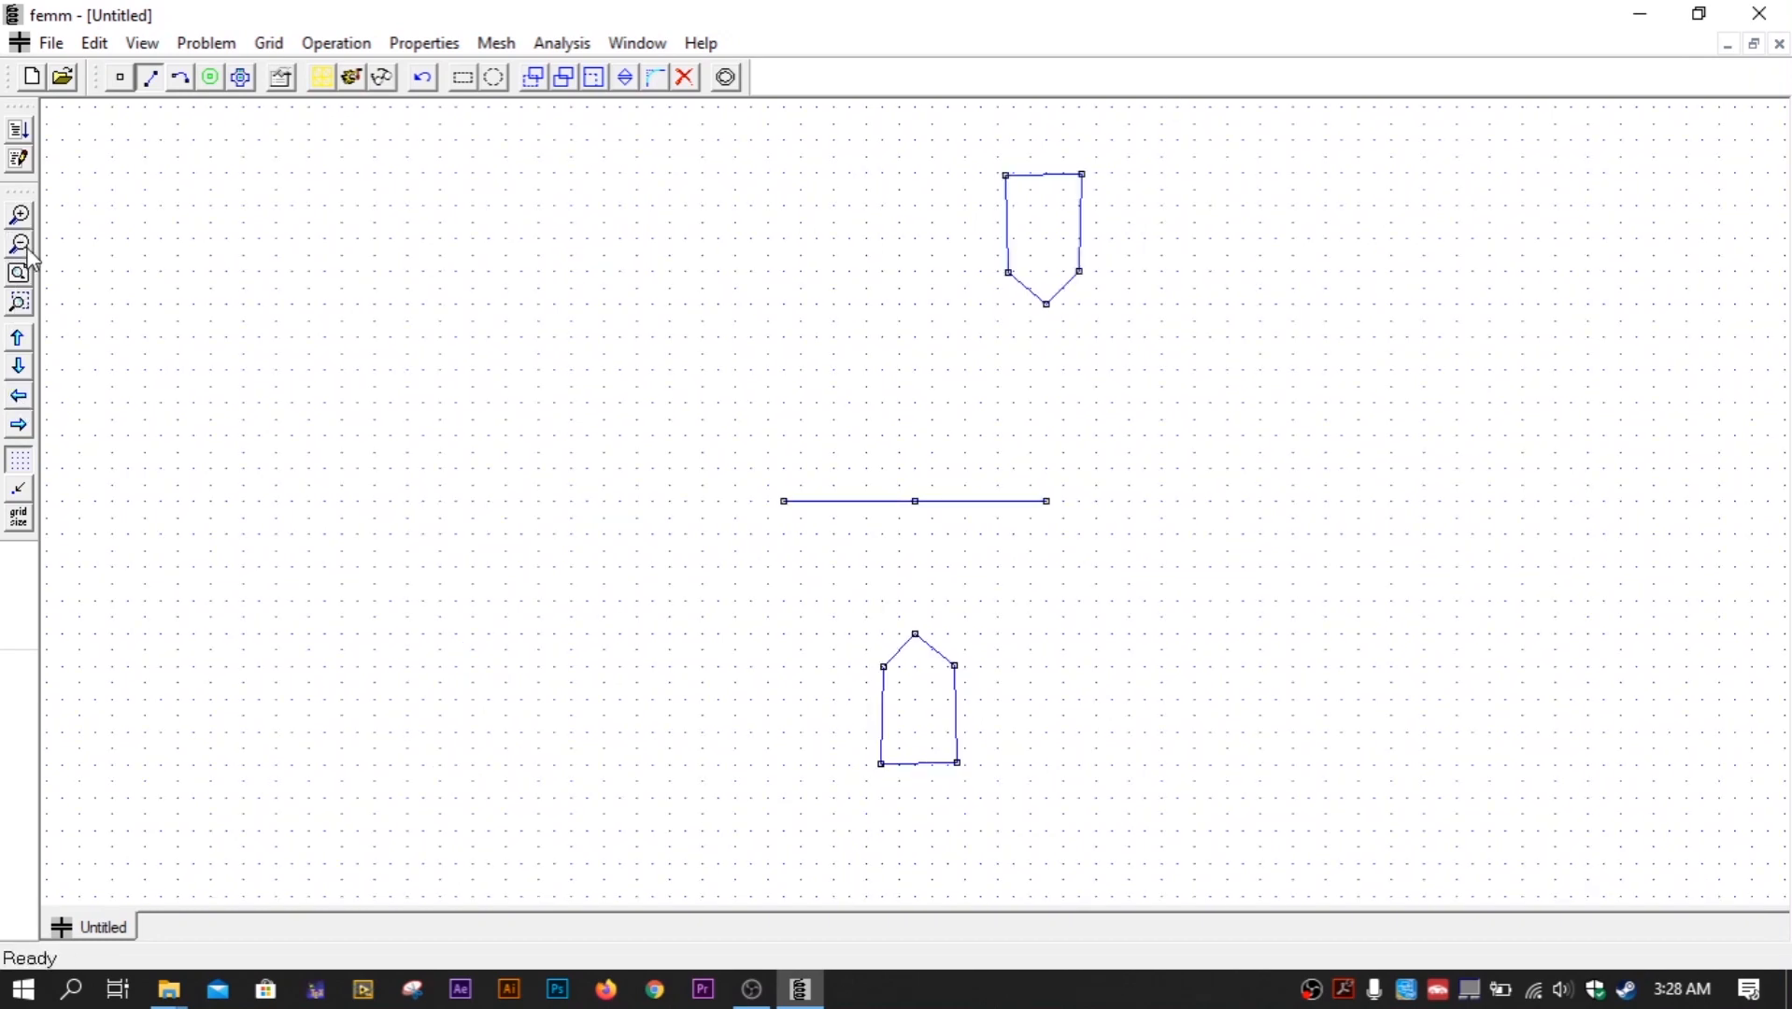
click(21, 406)
click(21, 406)
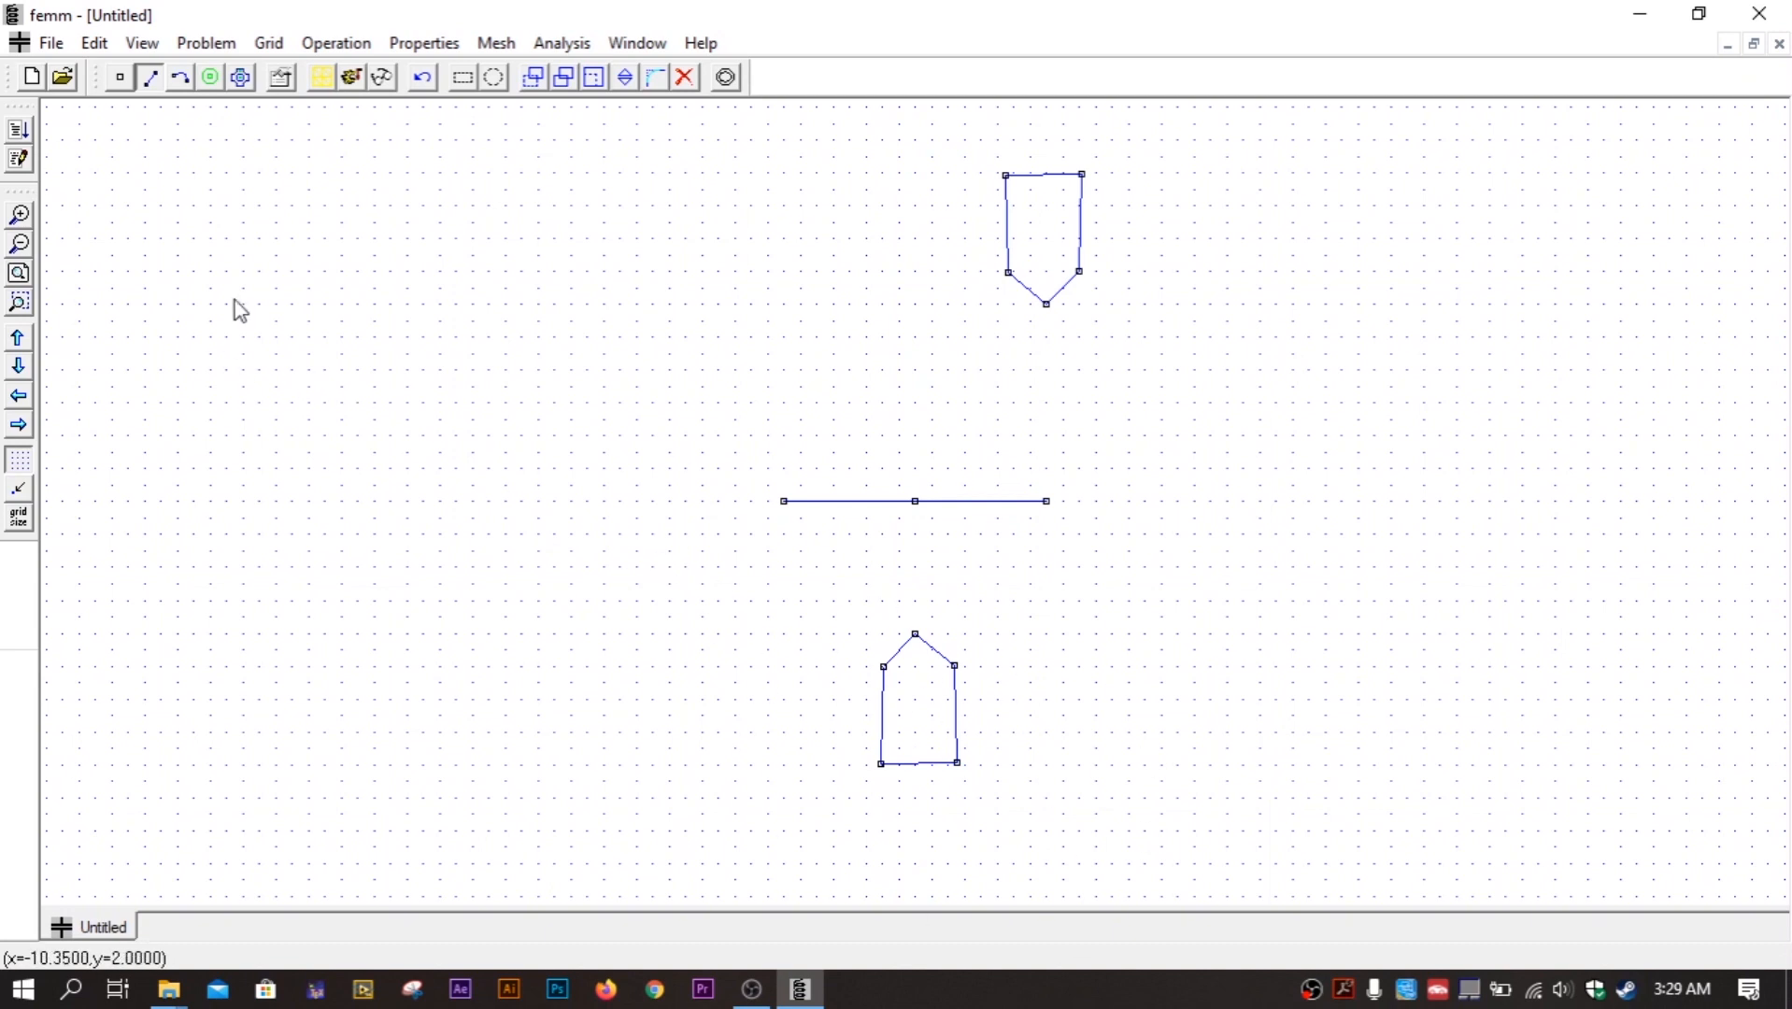
Try to generate the mesh for the unsaved model.
click(322, 77)
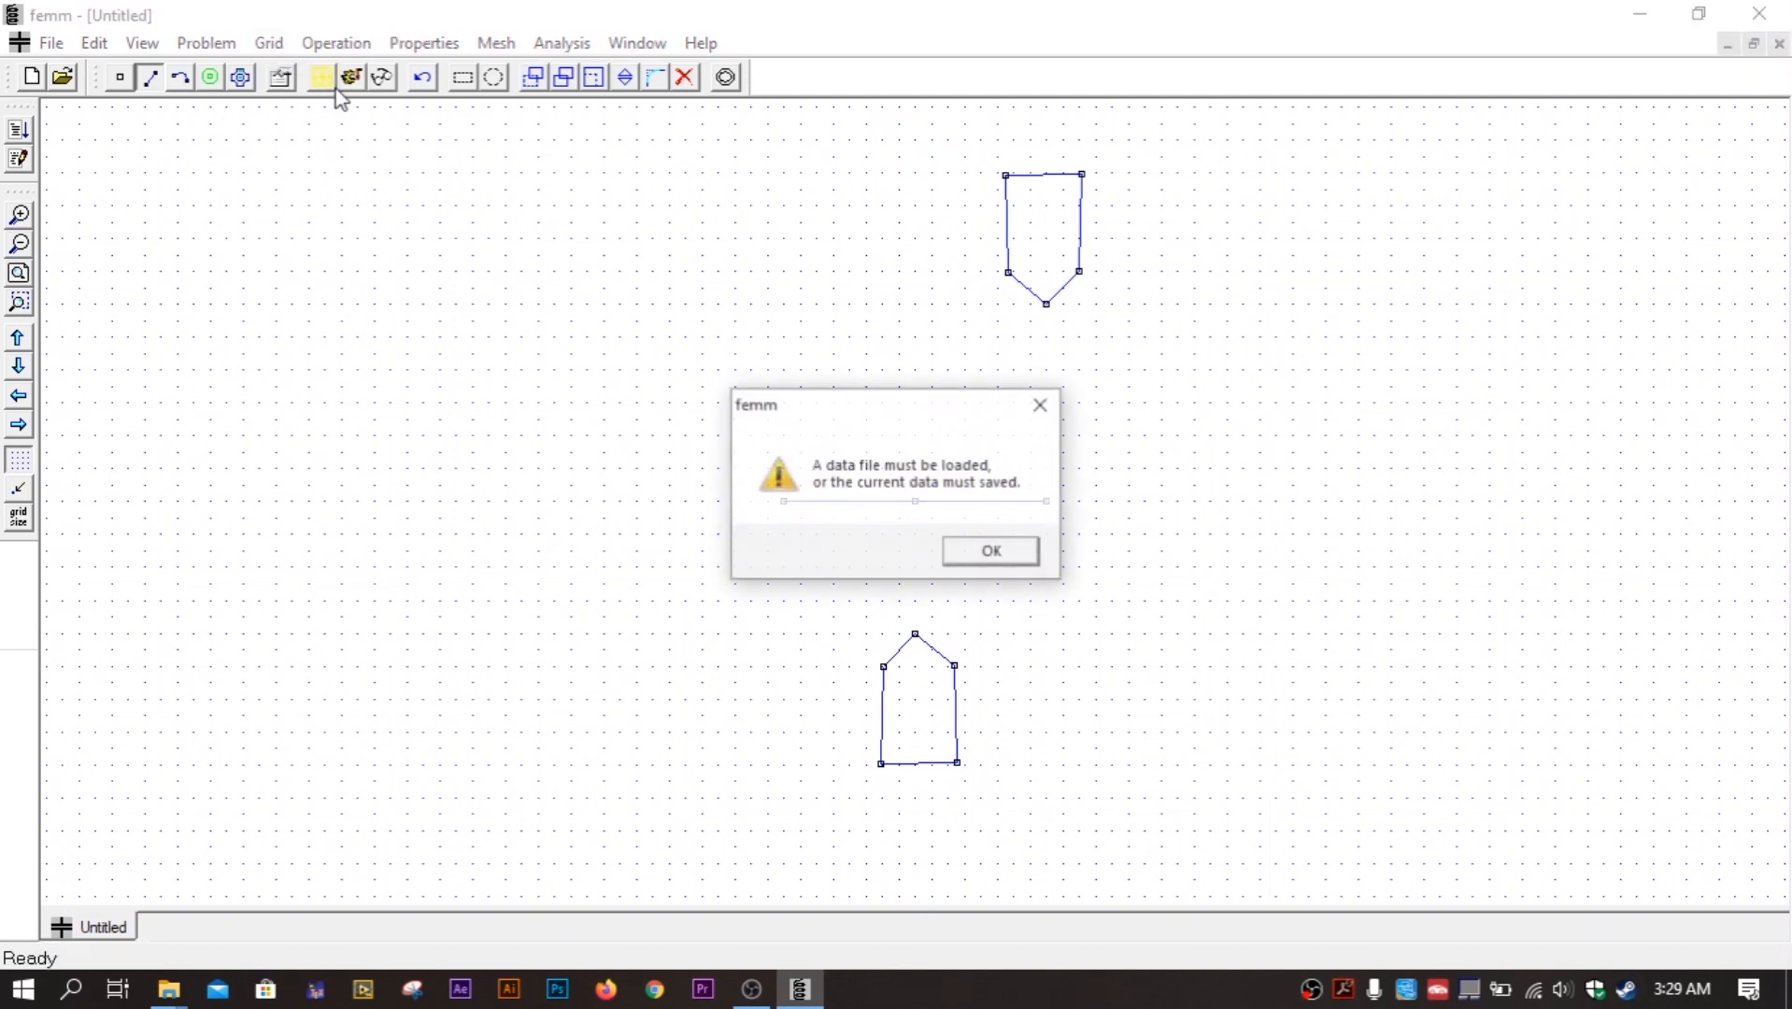
click(979, 546)
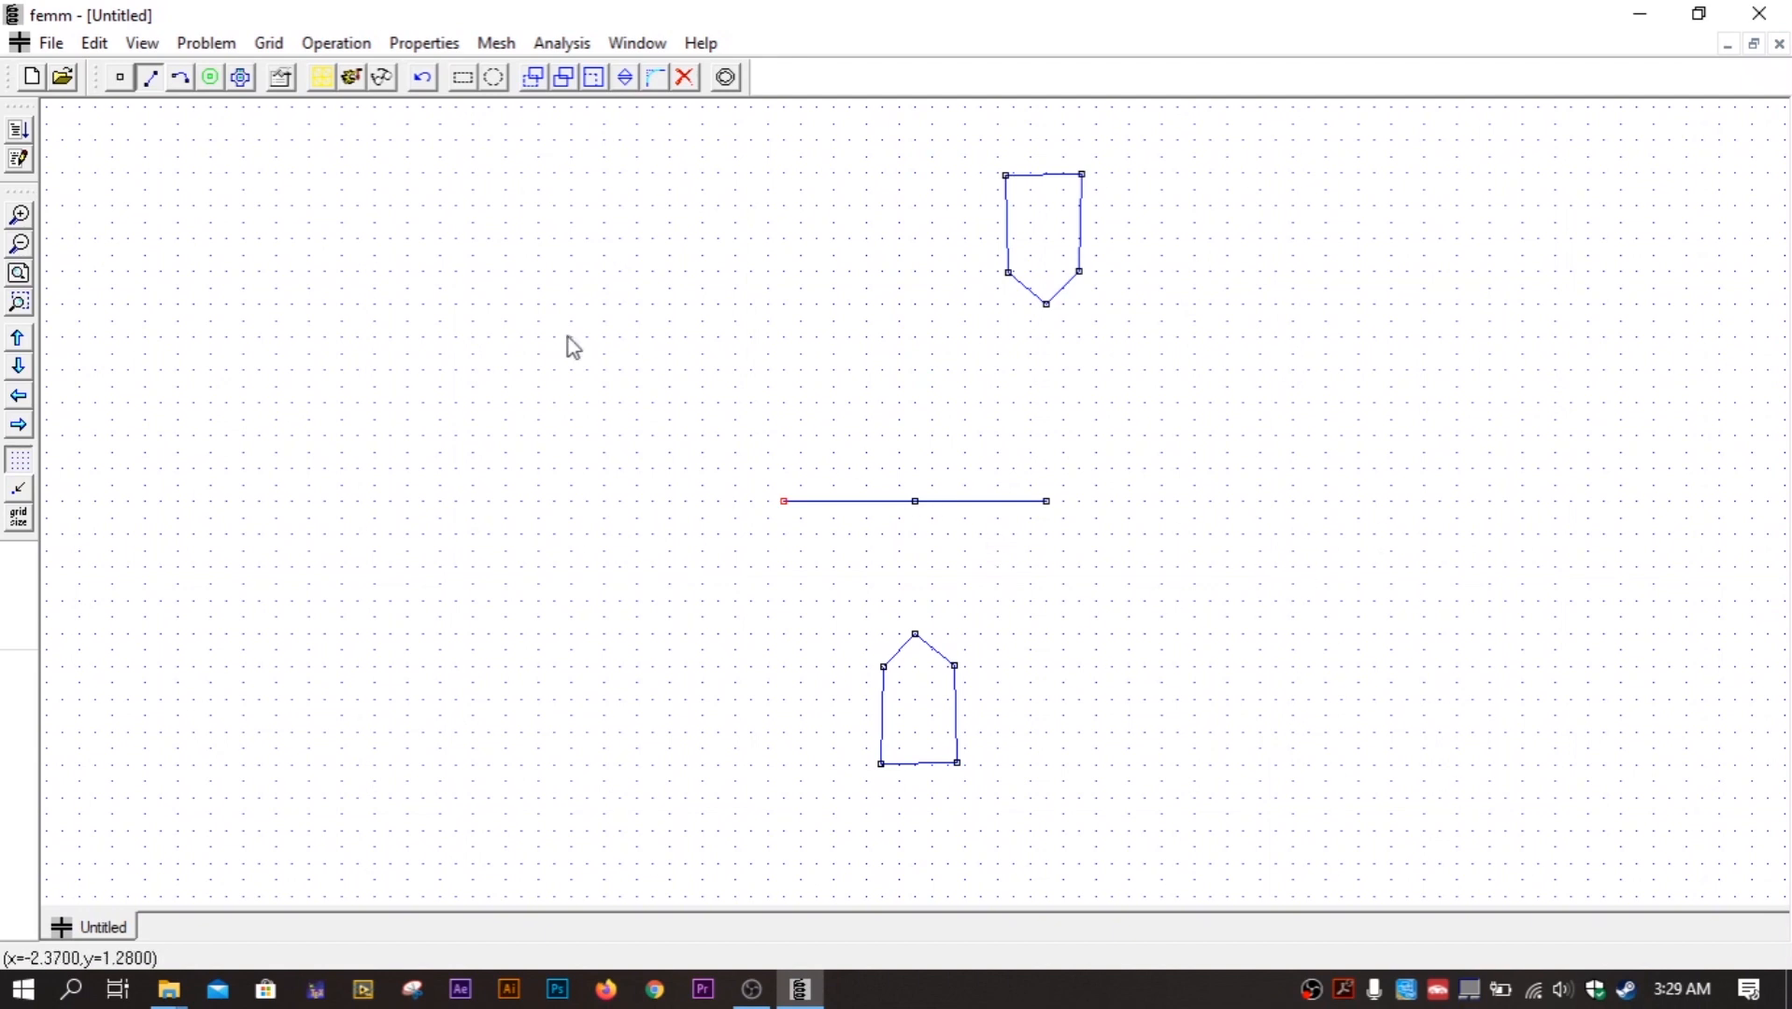
Open the recently used model Exp 7 part 1.FEE.
key(Escape)
click(50, 43)
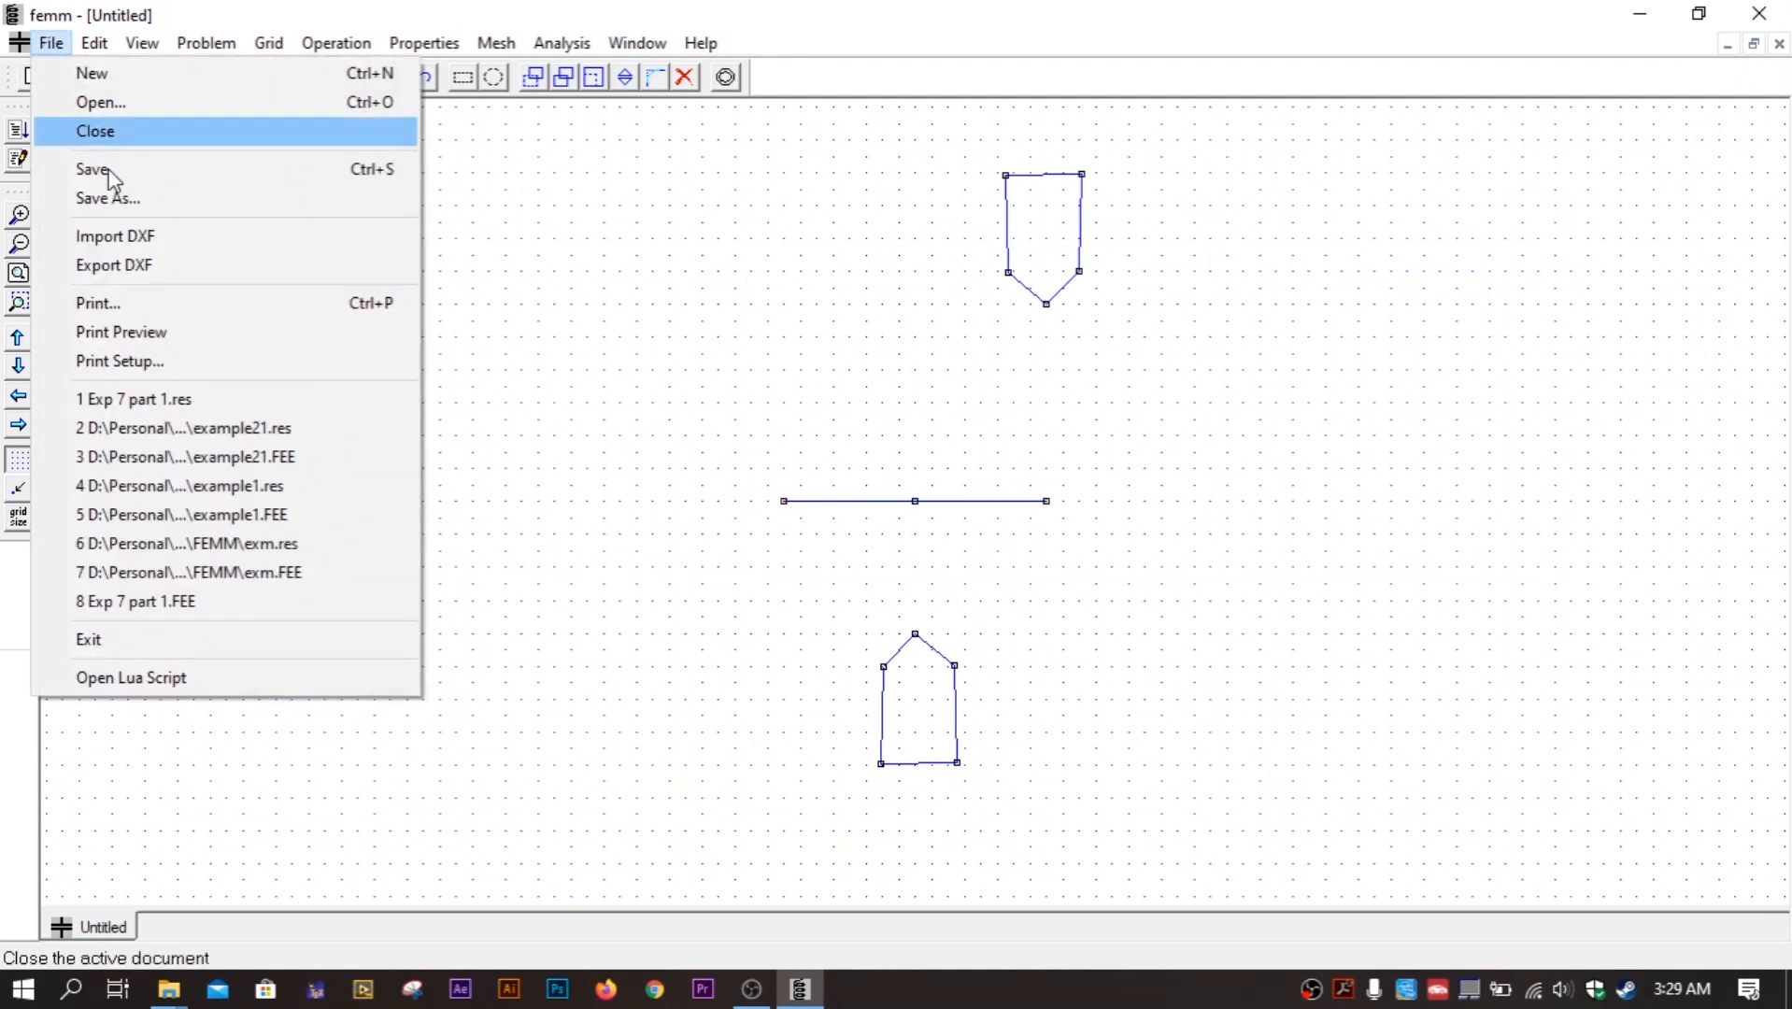
click(192, 603)
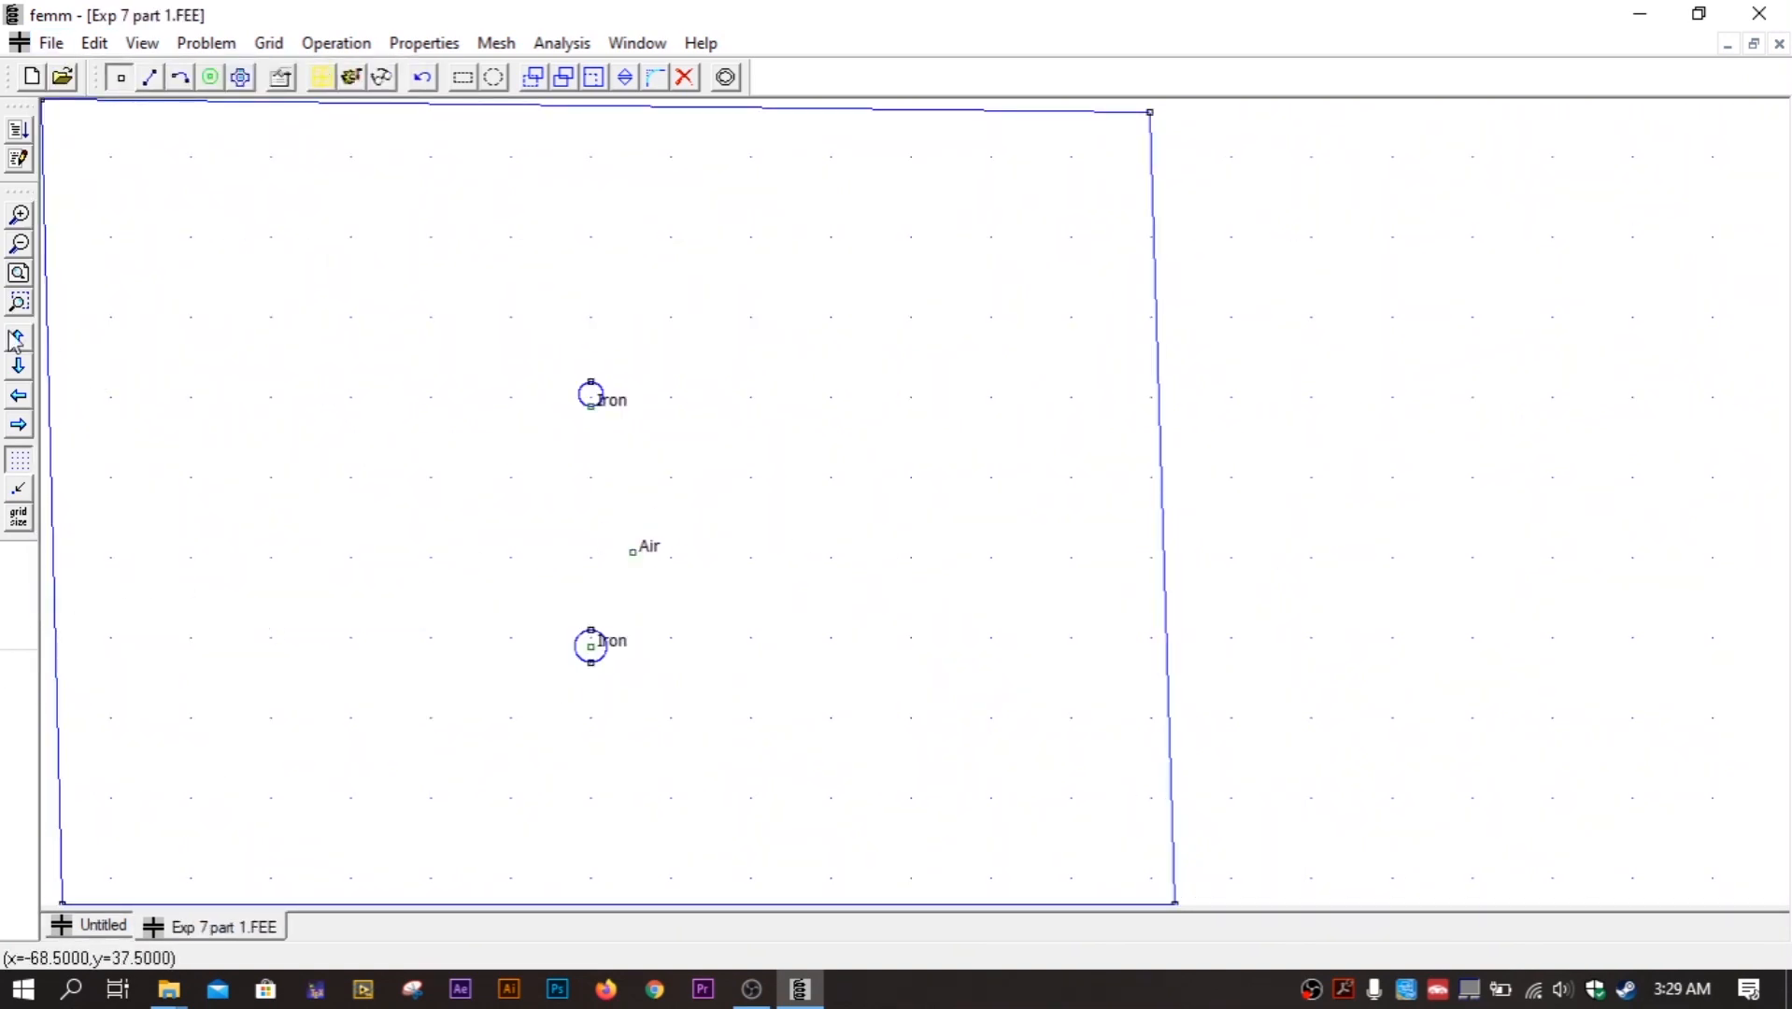
Examine the upper iron circle up close, and the overall layout of both circles within the outer air boundary.
click(19, 215)
click(18, 215)
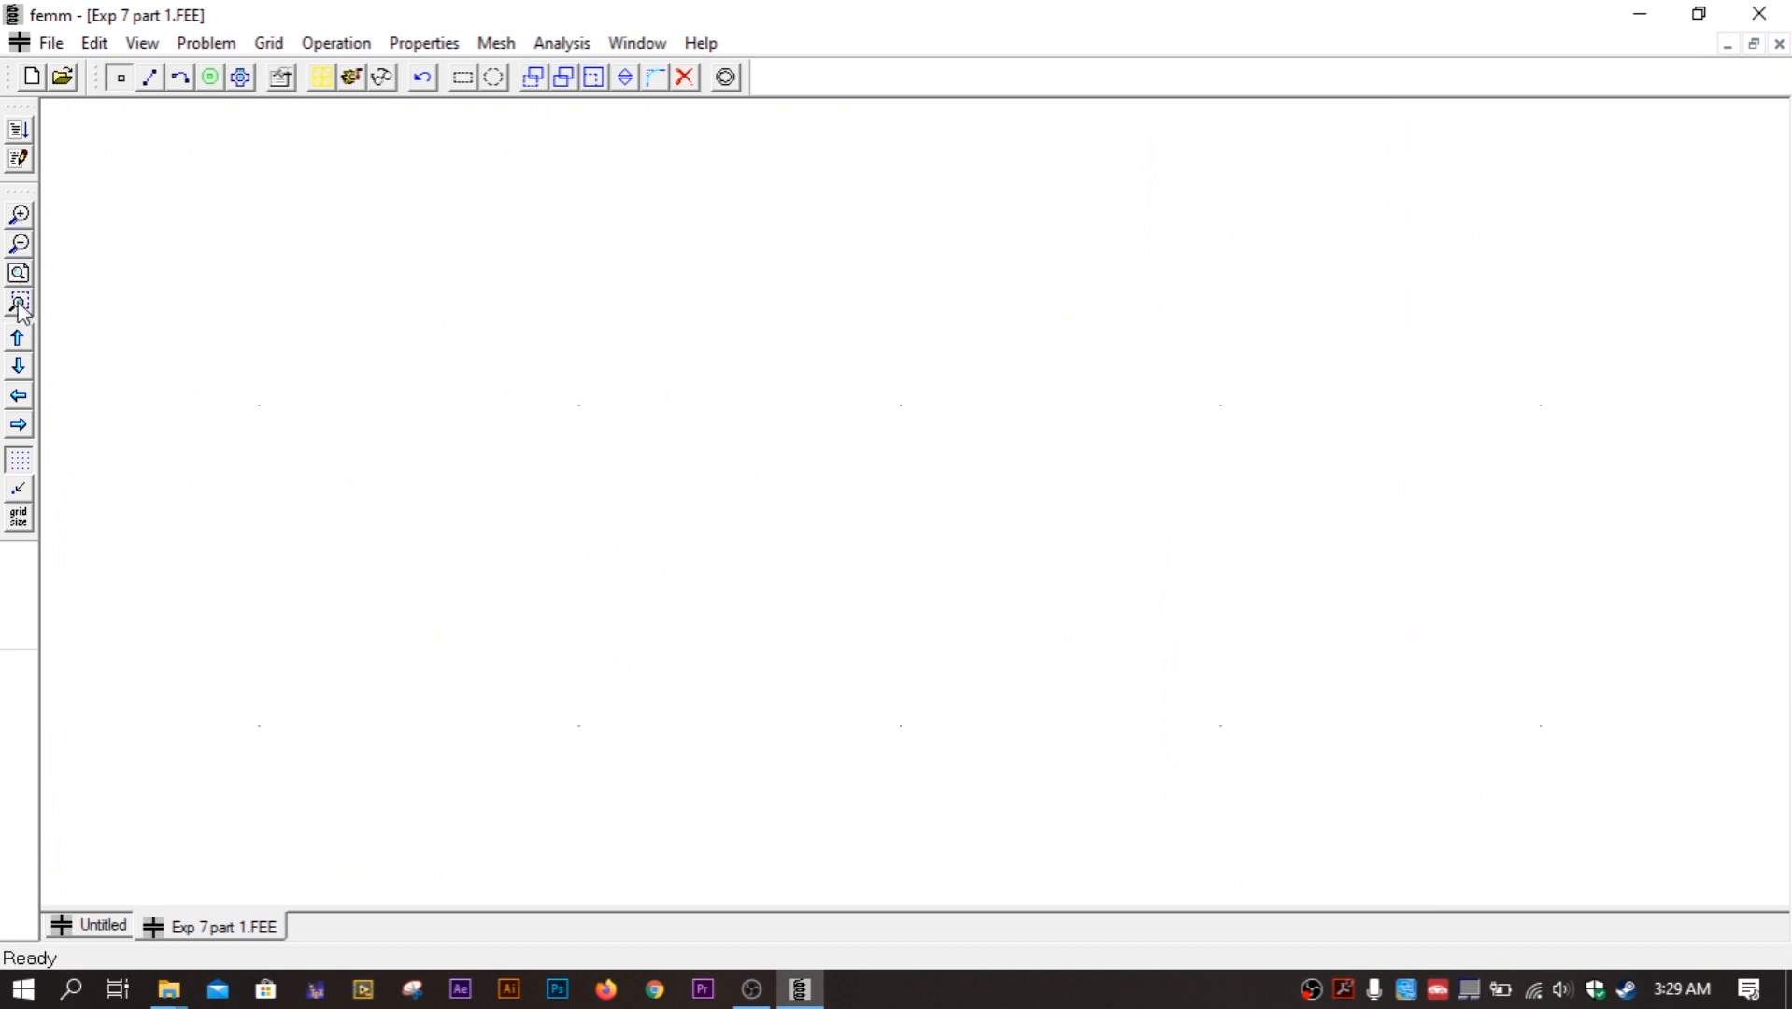
click(26, 398)
click(27, 400)
click(17, 337)
click(16, 337)
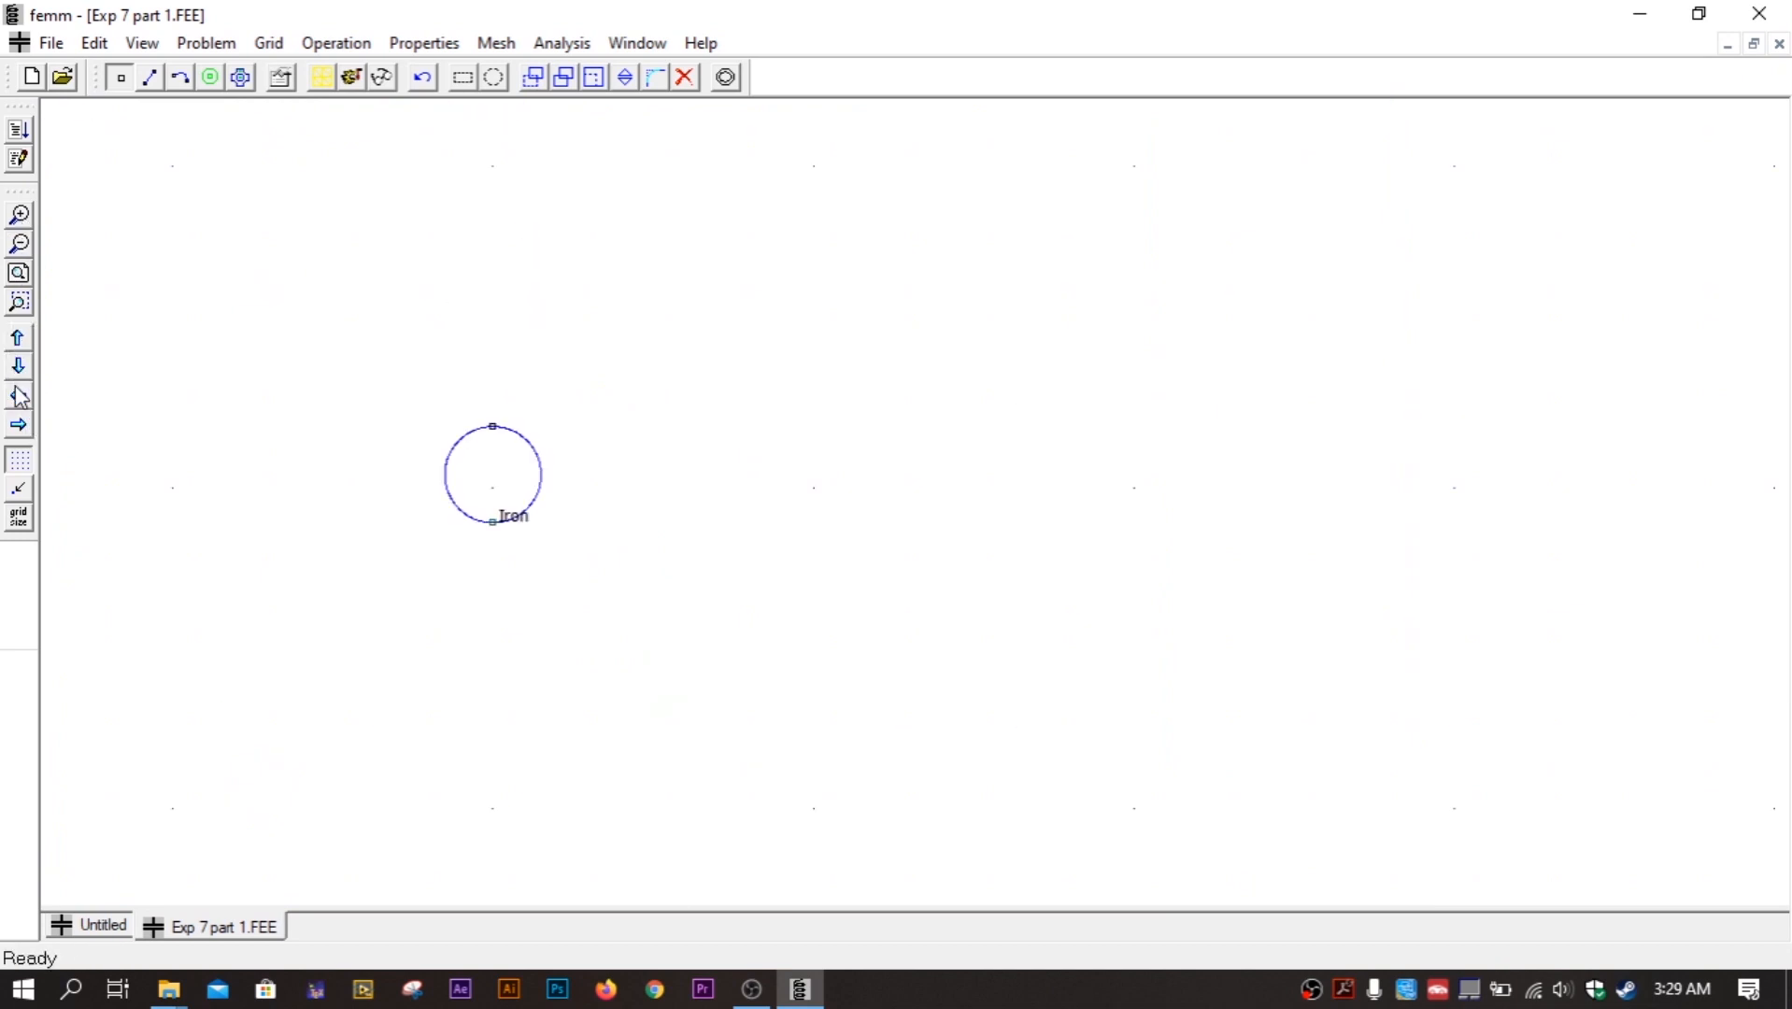
click(19, 245)
click(18, 245)
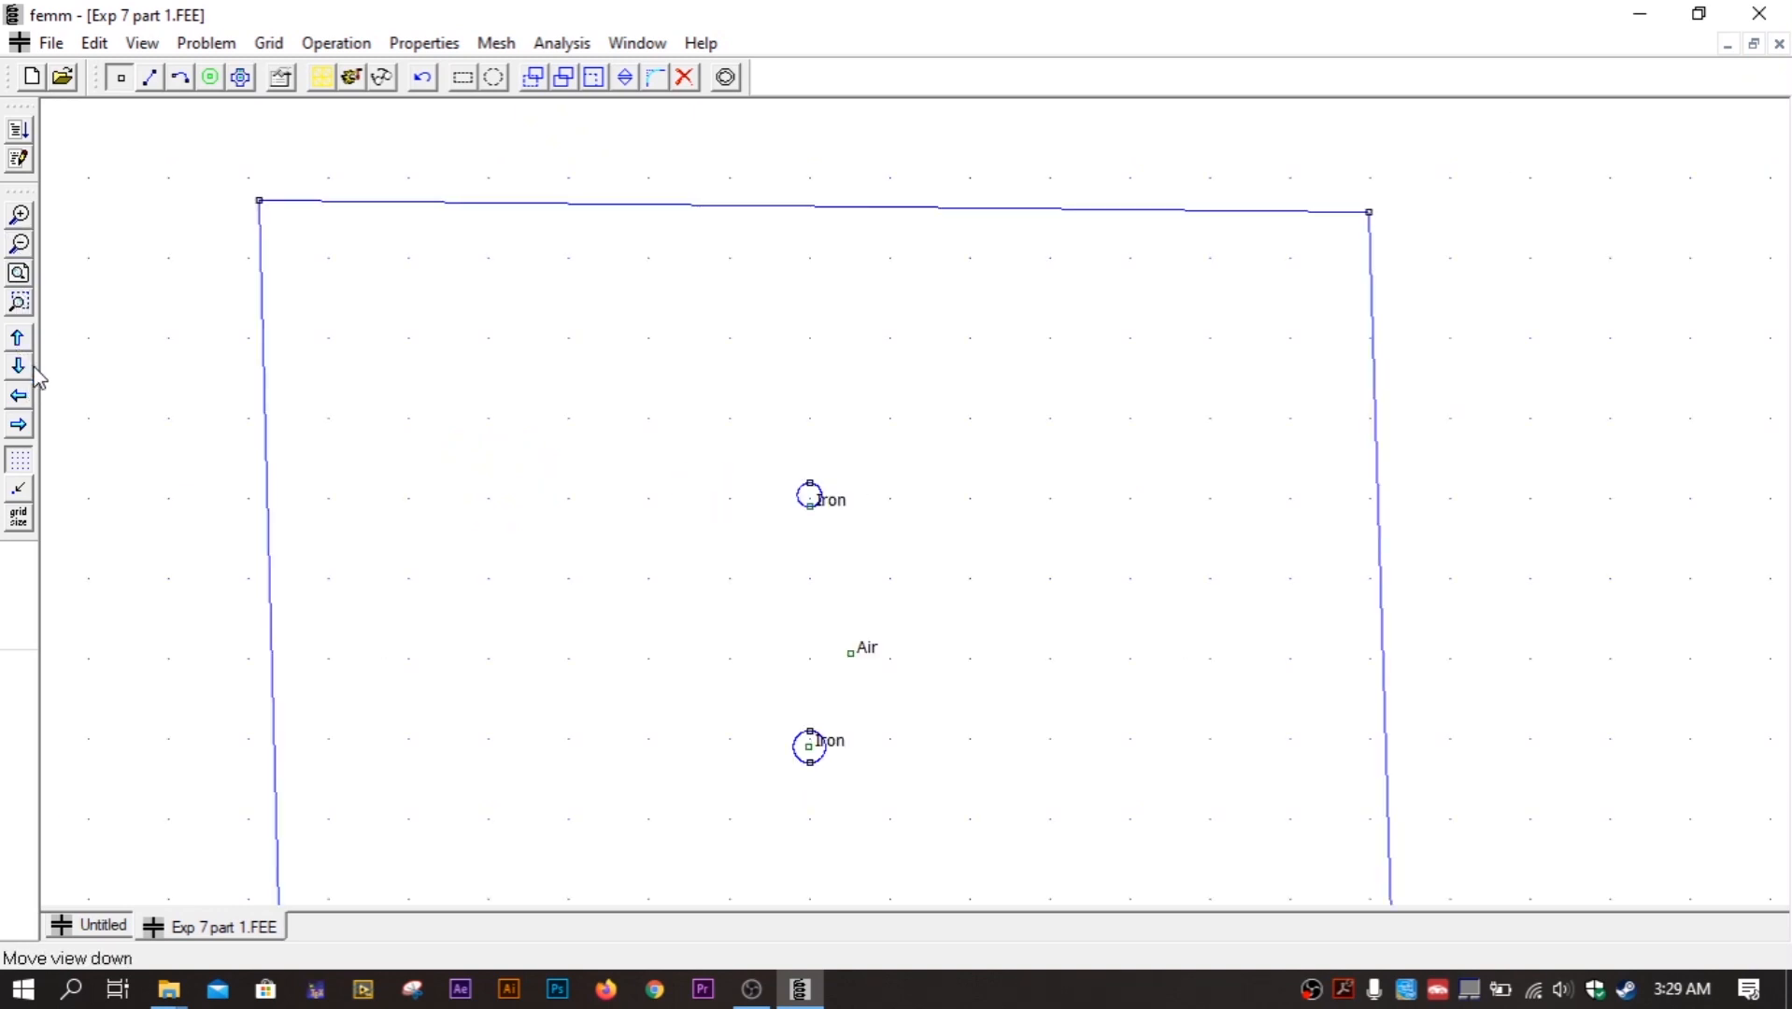
Generate the mesh for the two-circle model, and run the analysis to display its solution plot.
click(321, 78)
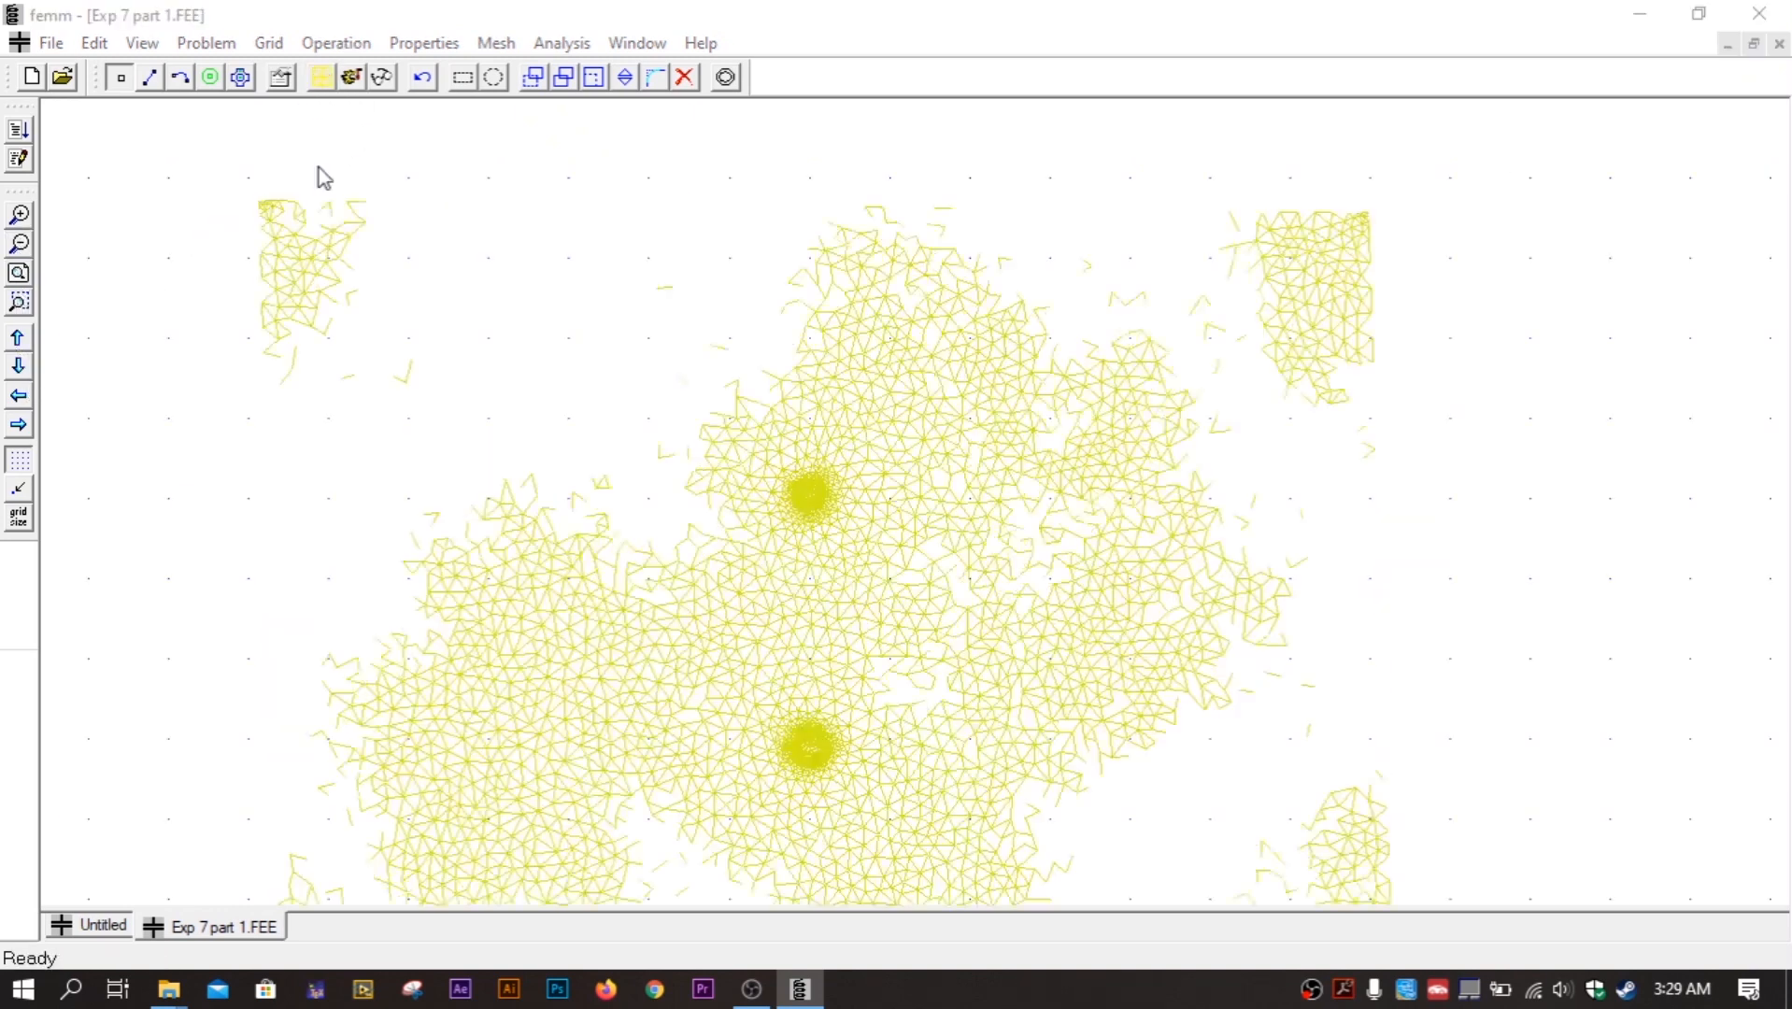
click(989, 550)
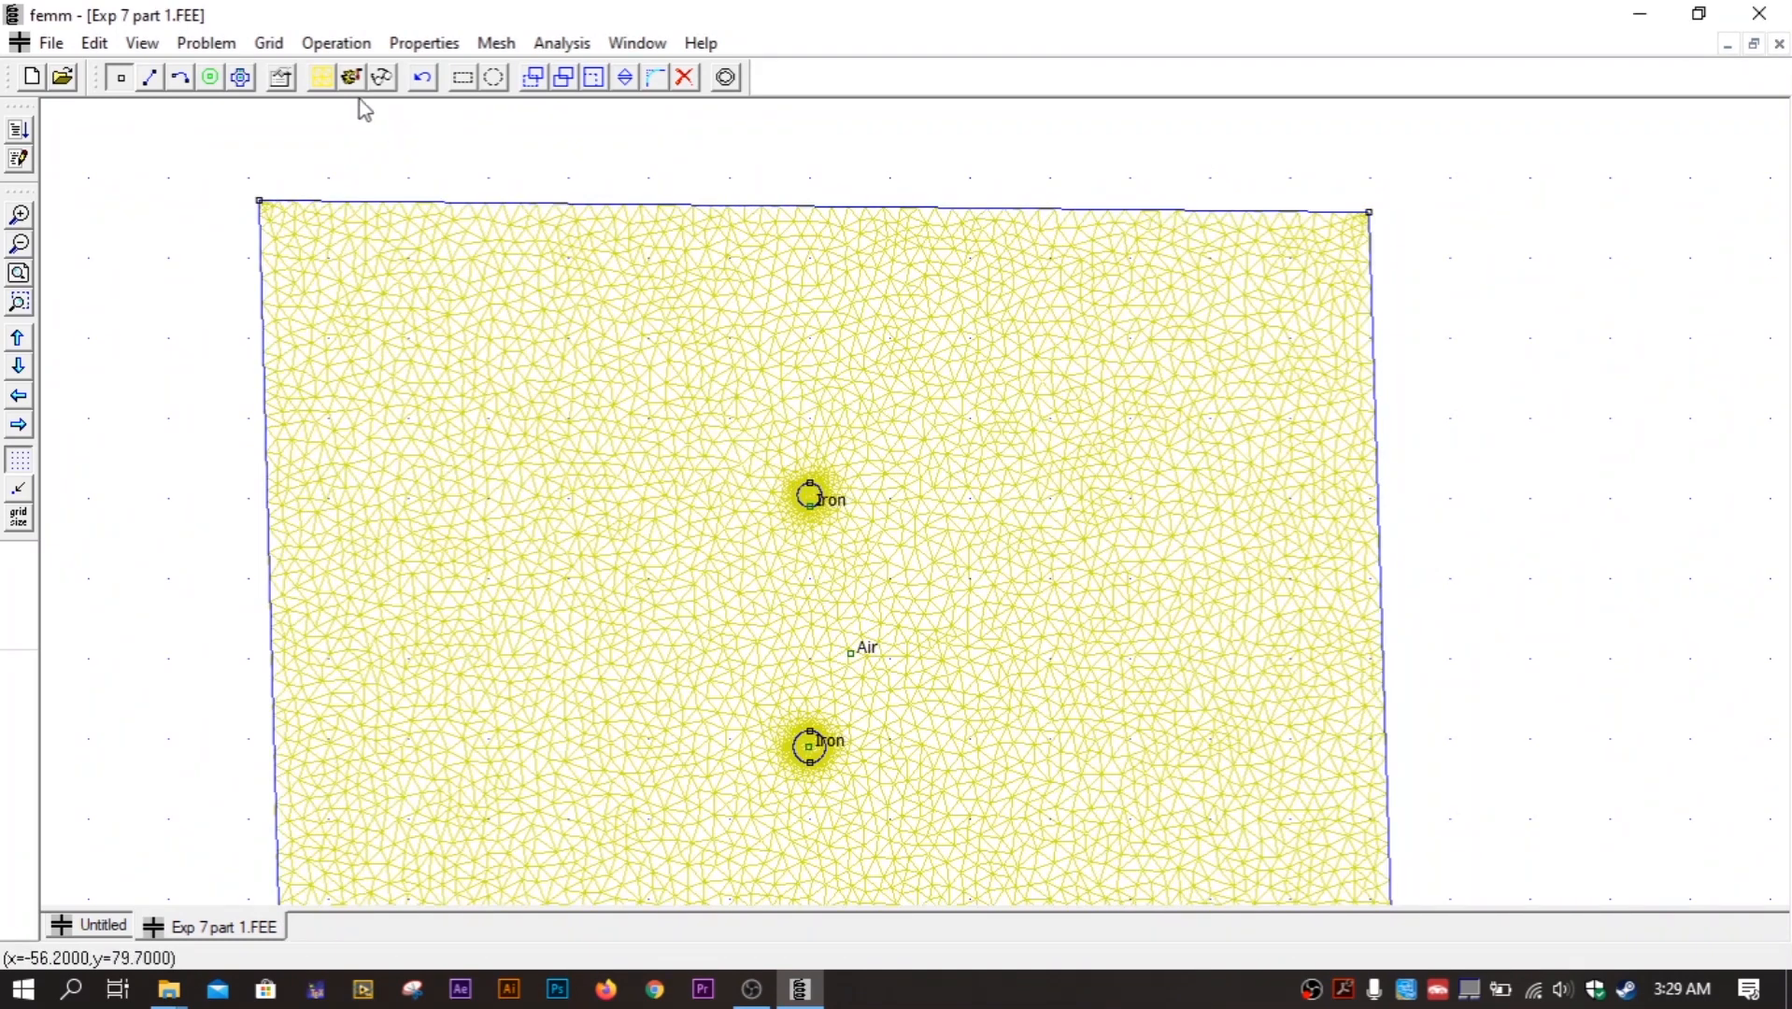
click(351, 76)
click(381, 77)
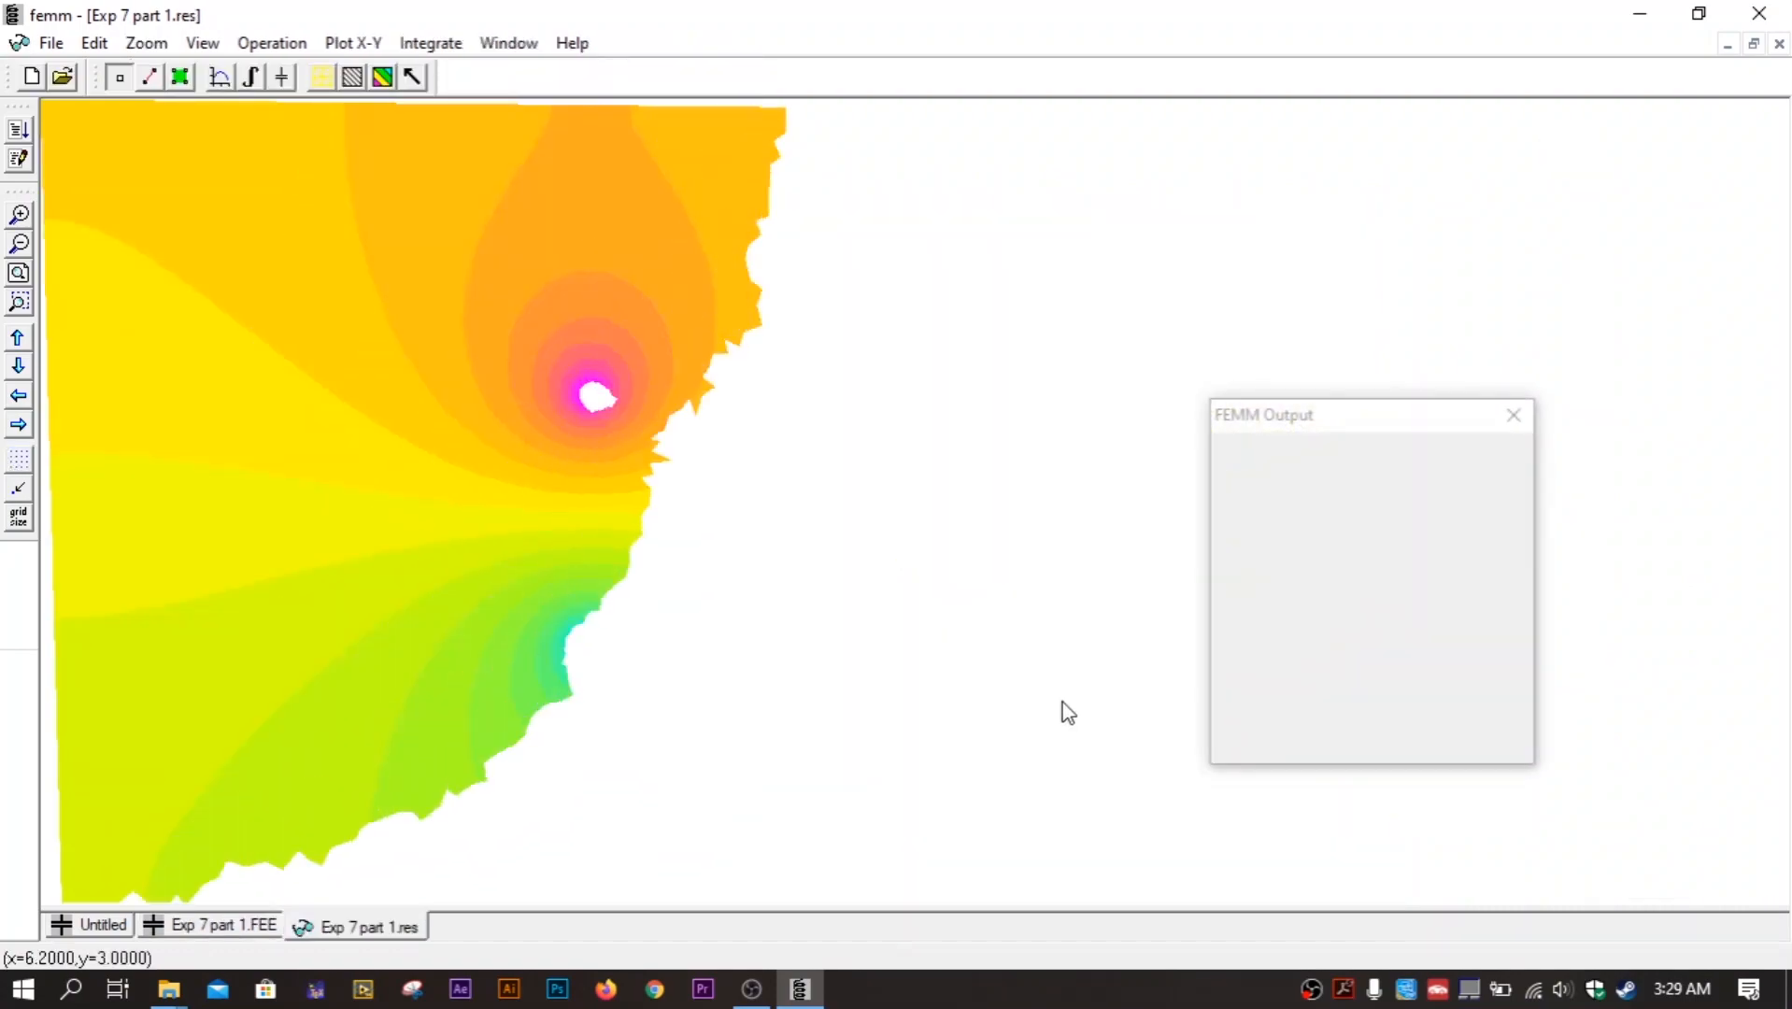